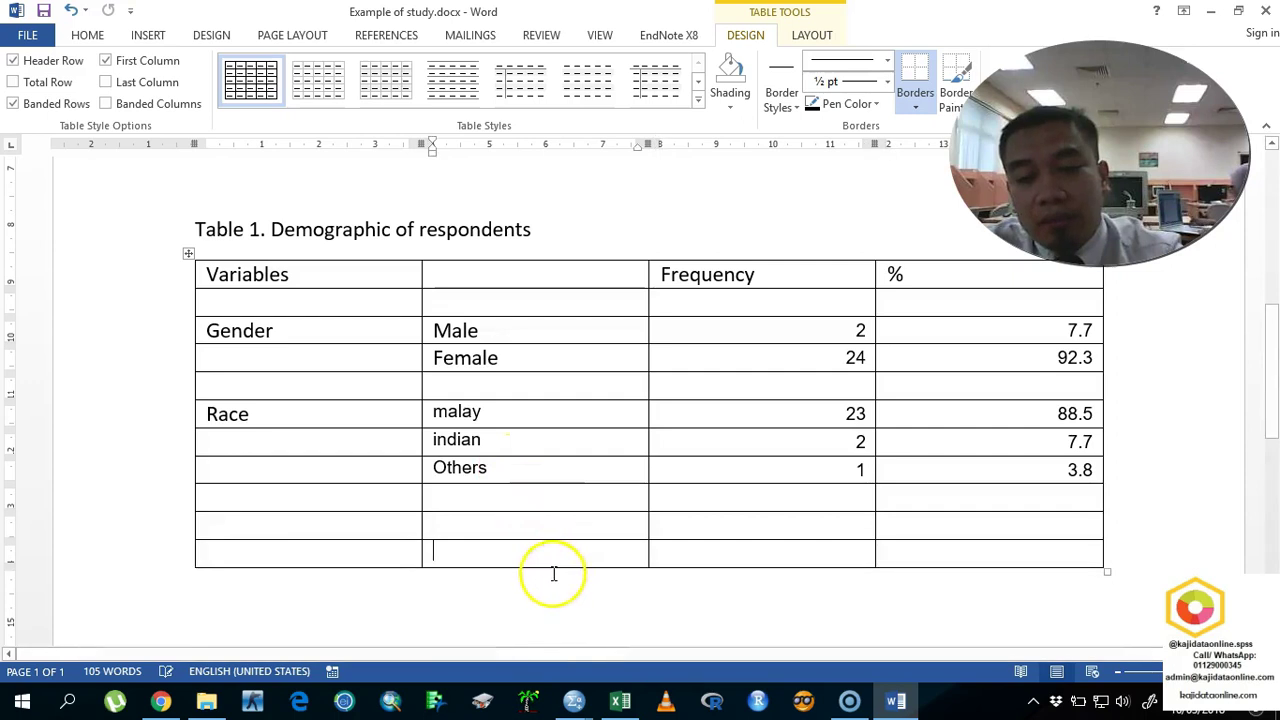
Step: In Excel, copy the education categories diploma and more than diploma with their frequencies and percents
mouse_move(572, 697)
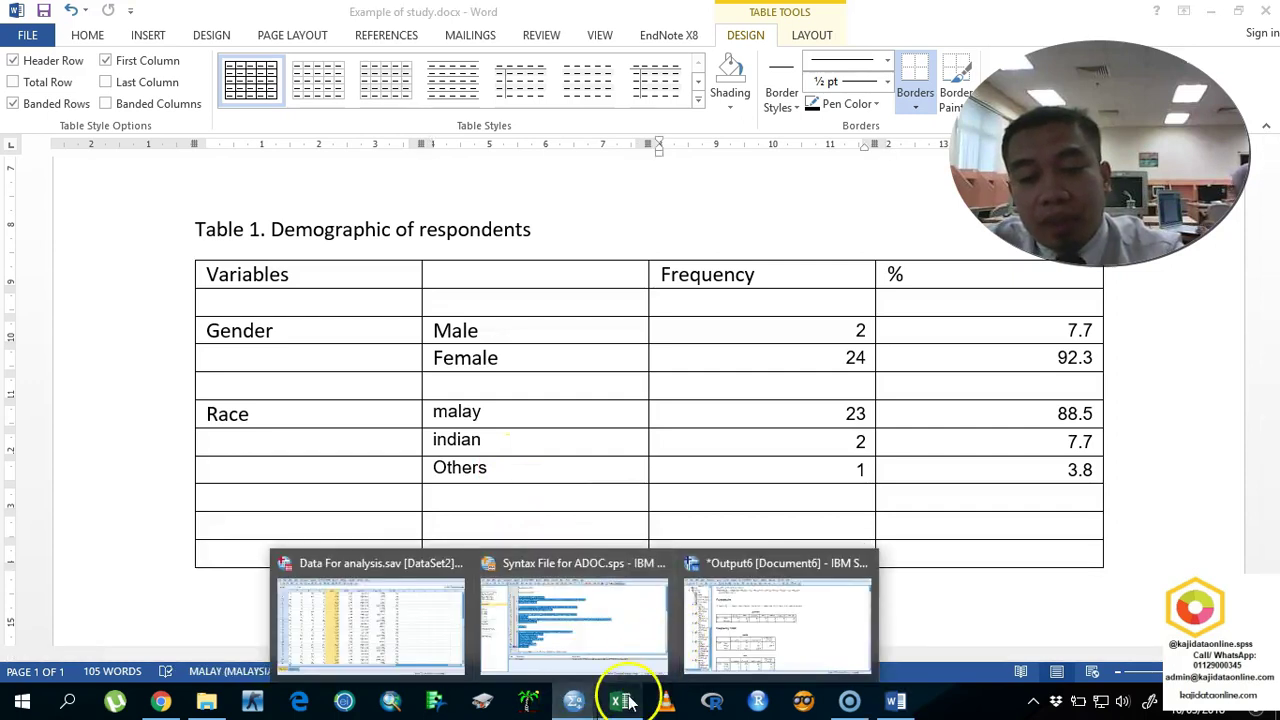
click(620, 701)
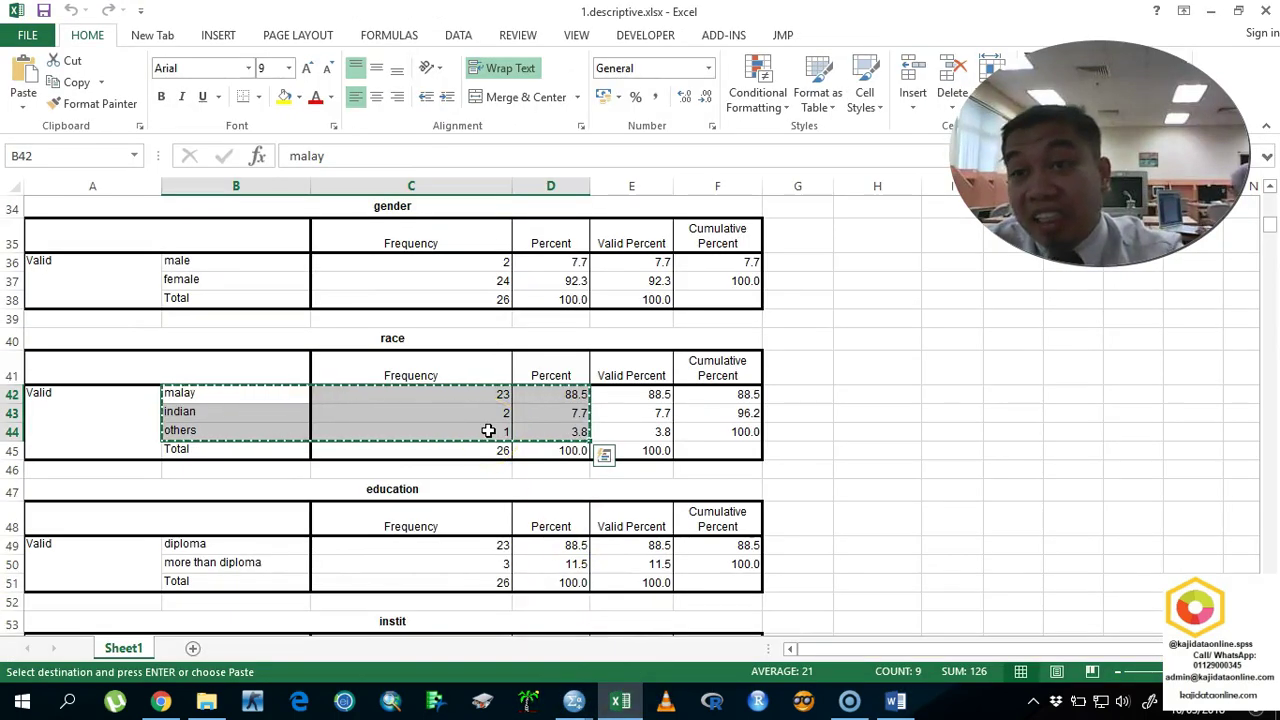
scroll(490, 432, down, 2)
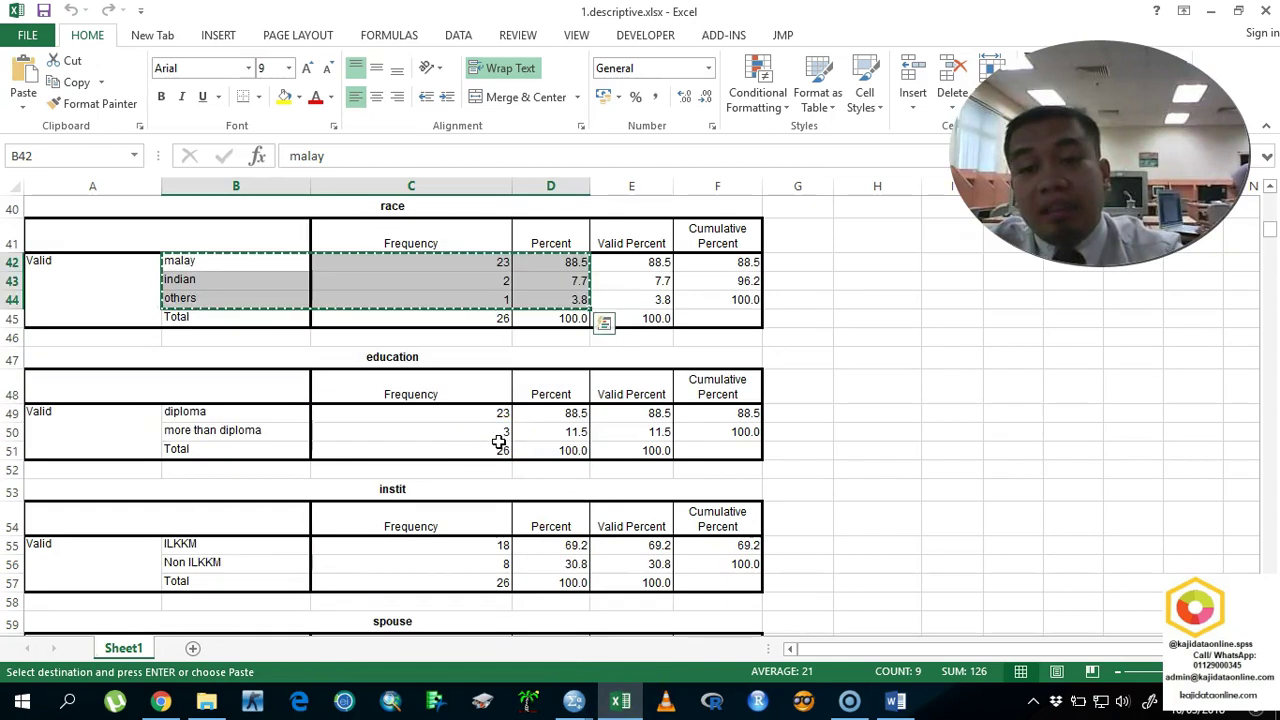
click(341, 417)
drag(177, 414, 566, 426)
key(ctrl+c)
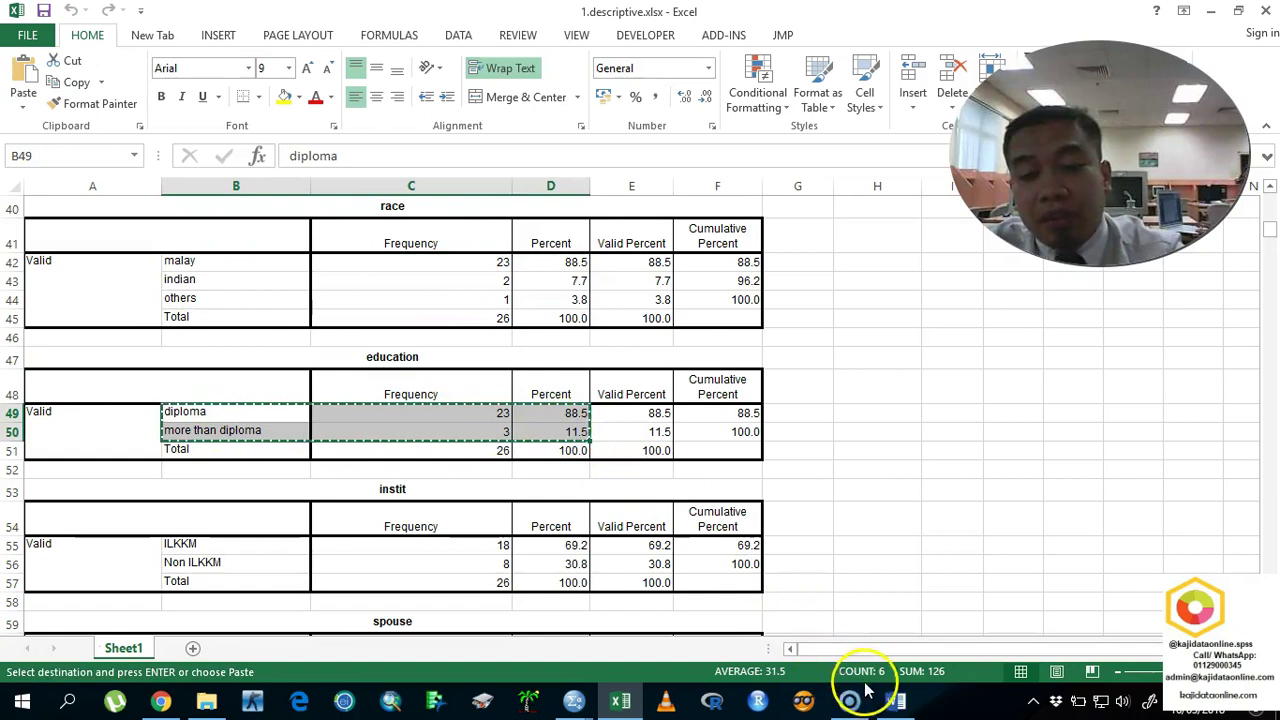
Step: In Word's Table 1, label a row Education and paste the copied categories, frequencies and percents beside it
click(895, 701)
text(Education)
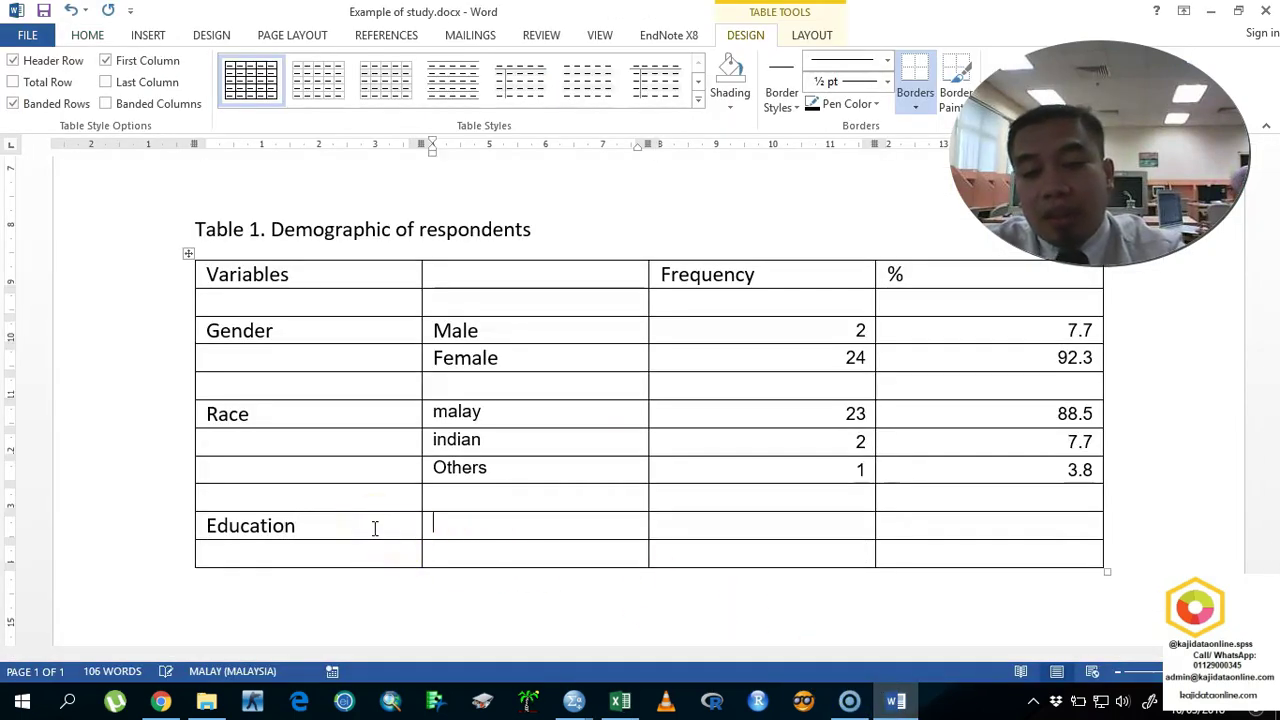
mouse_move(645, 543)
mouse_down()
mouse_move(943, 523)
mouse_move(970, 545)
mouse_up()
key(ctrl+v)
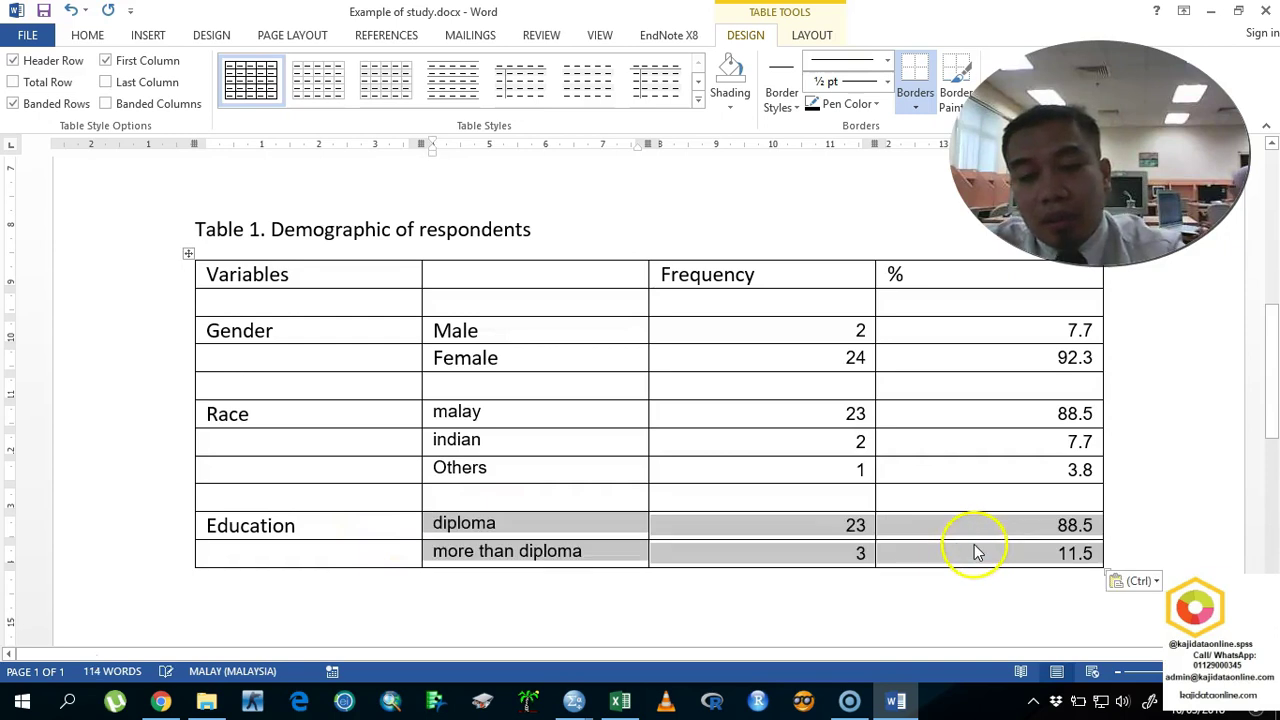
Step: Append a blank row to Table 1 and write the caption "Table 2. Descriptive data for respondents" below the table
click(782, 535)
key(Tab)
key(Tab)
key(Tab)
key(Tab)
key(Tab)
key(Tab)
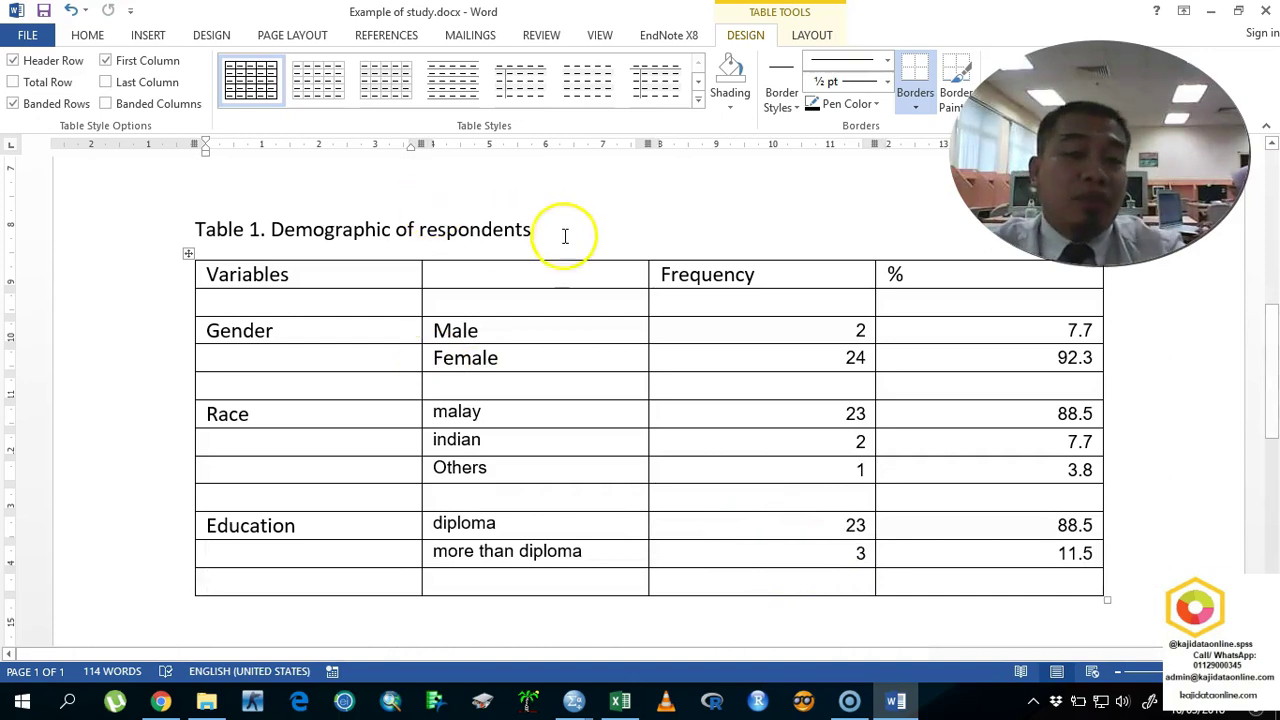
scroll(565, 235, down, 3)
click(358, 475)
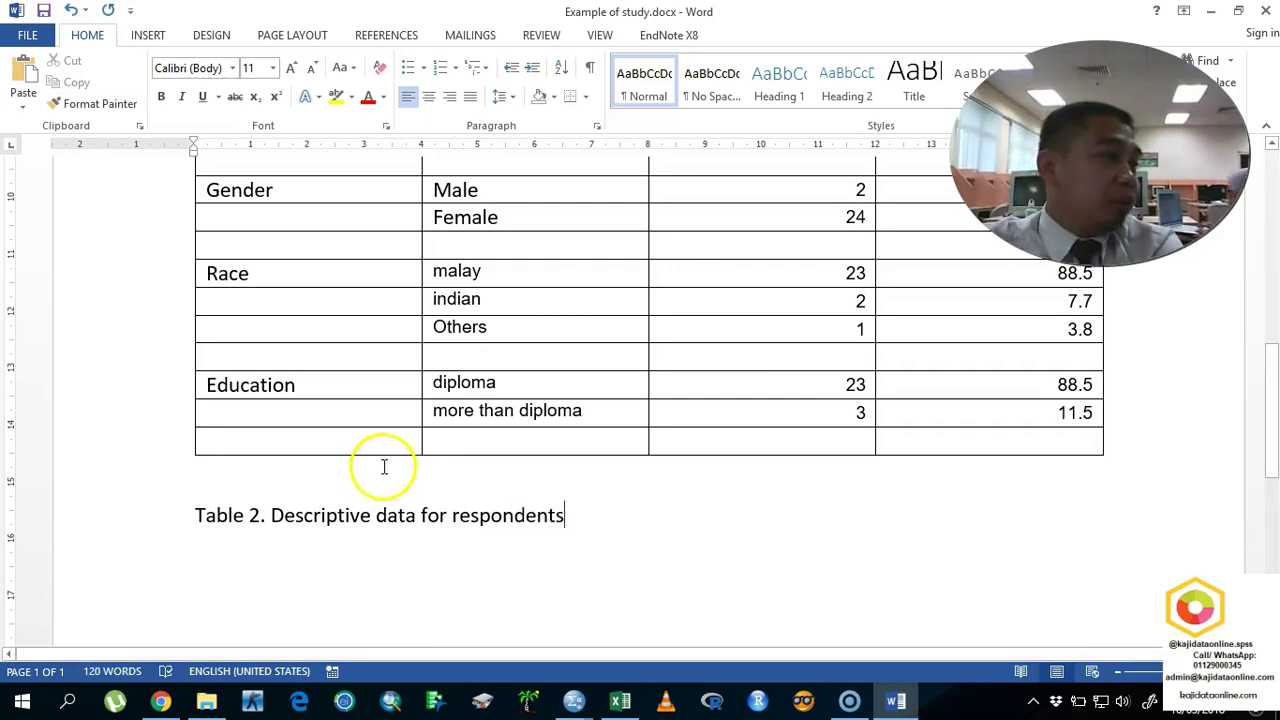
Step: Append another blank row at the end of Table 1
click(437, 446)
key(Tab)
key(Tab)
key(Tab)
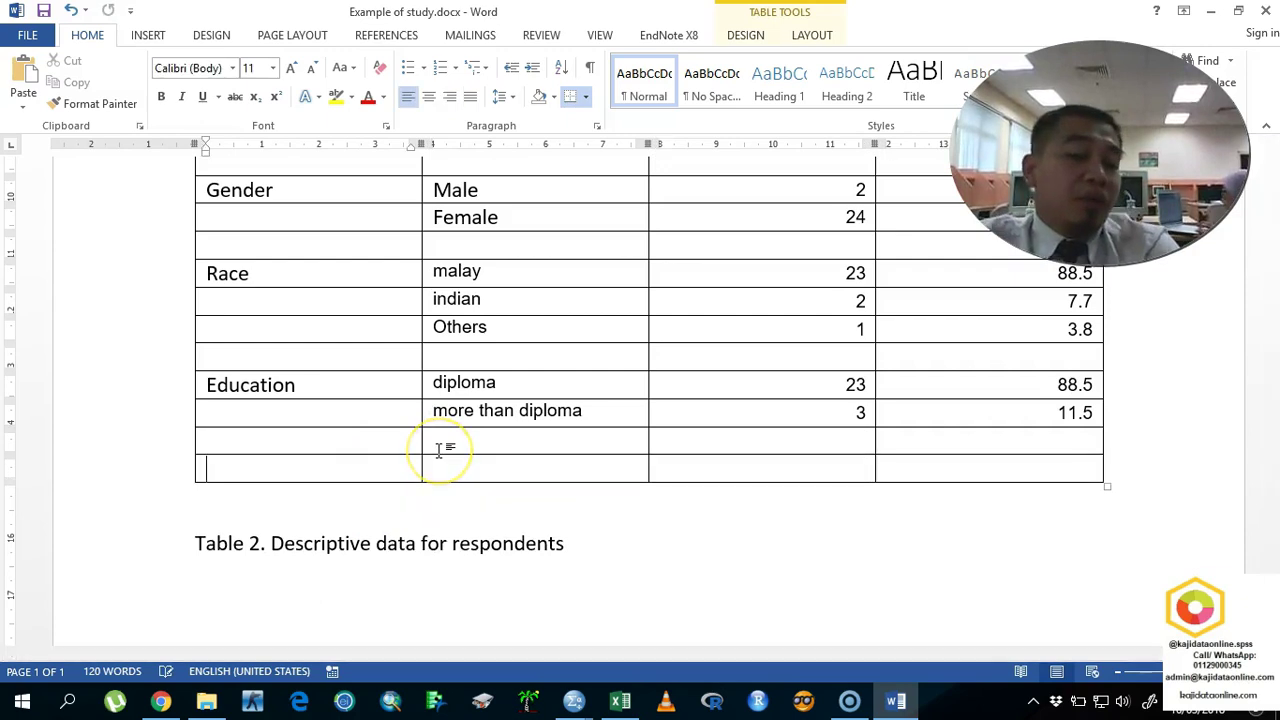
Step: Add two columns after the % column of Table 1 and head them Mean and SD
scroll(494, 449, up, 4)
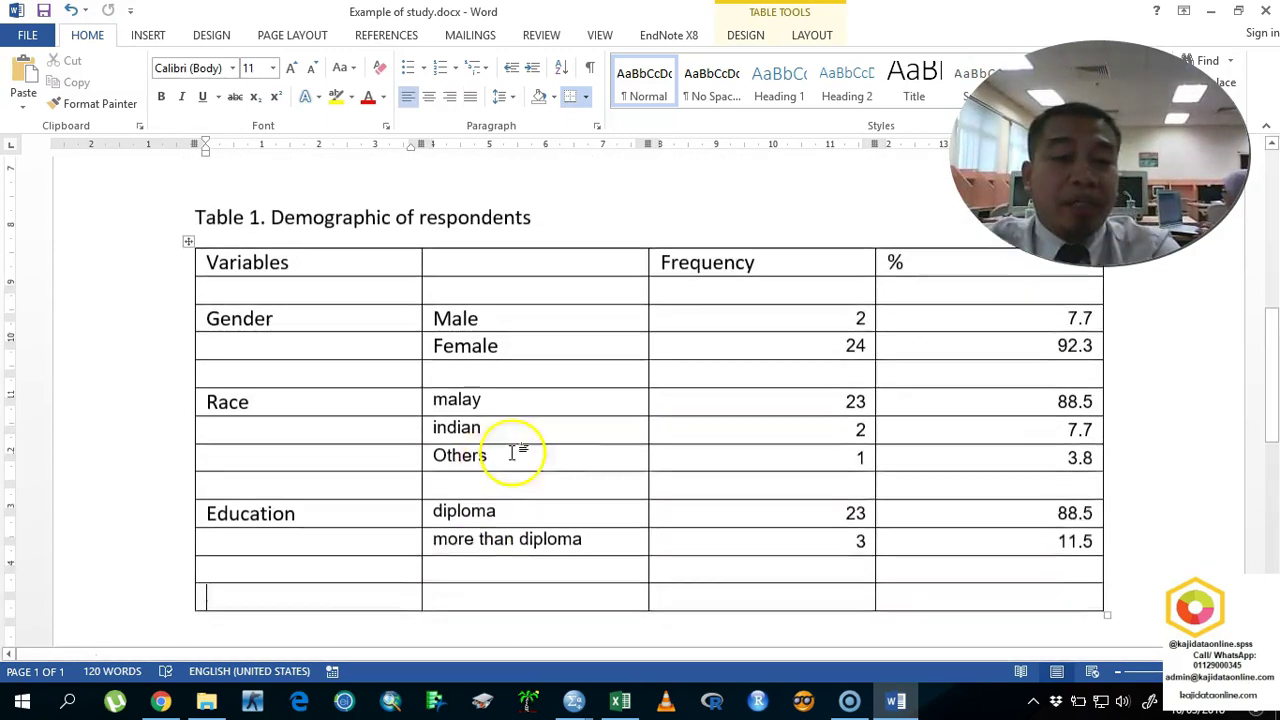
click(1103, 323)
click(1103, 323)
scroll(952, 390, down, 3)
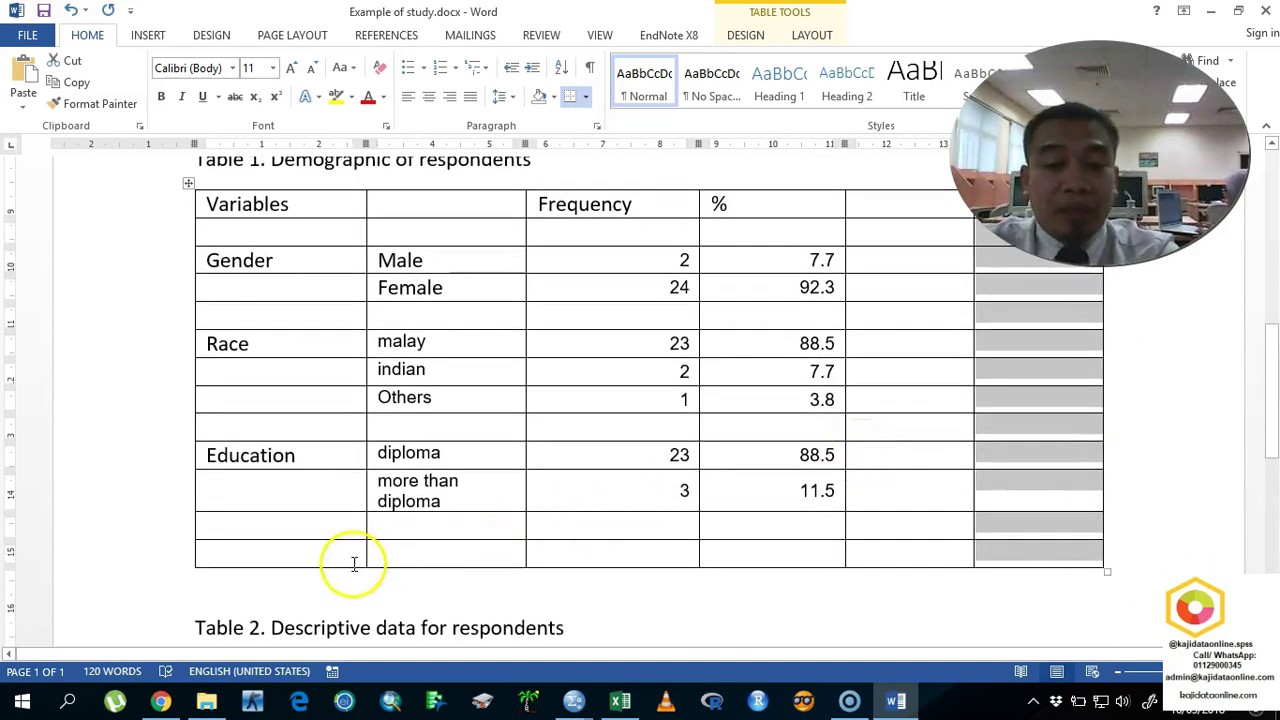
click(900, 208)
scroll(934, 214, up, 1)
text(Mean)
key(Tab)
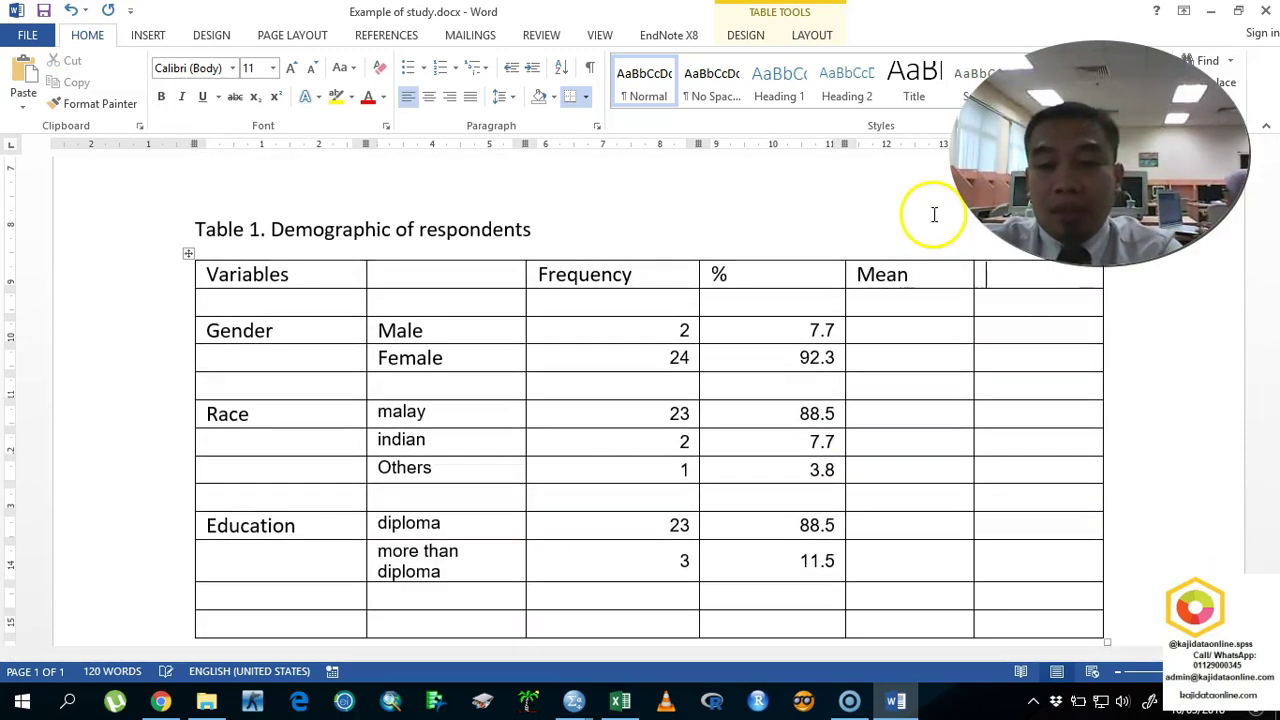
text(SD)
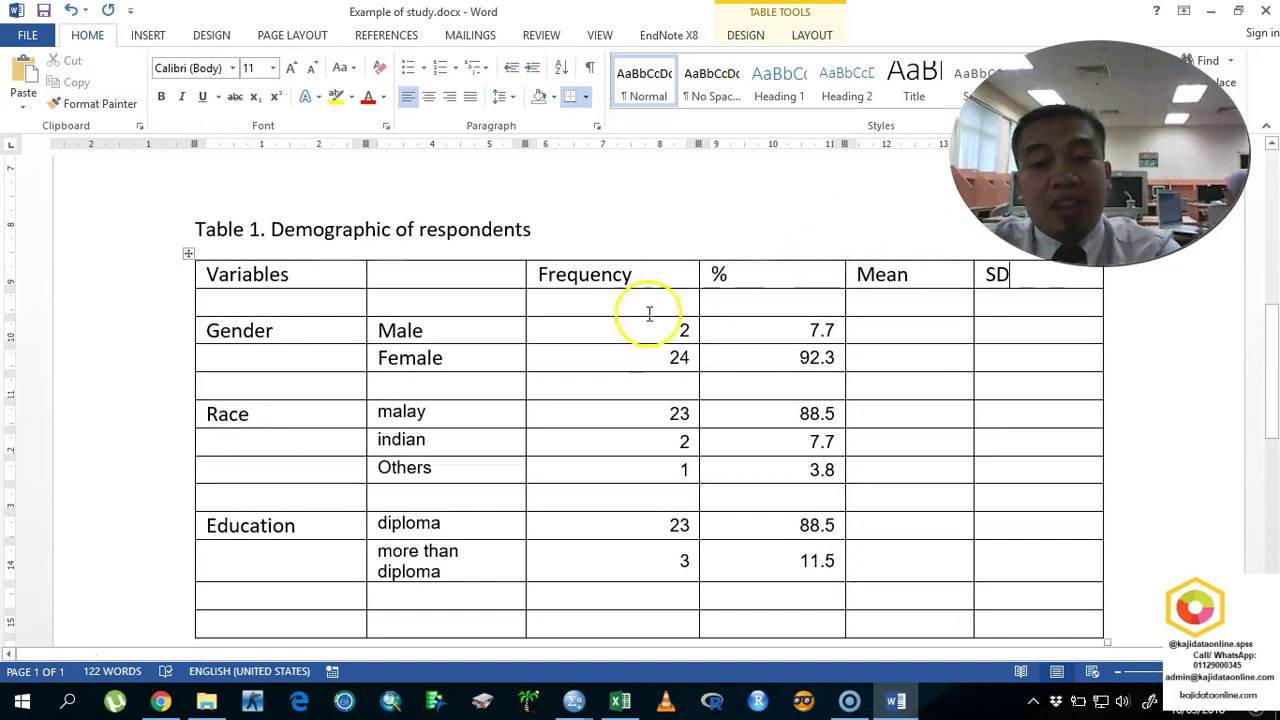
Step: Append two more blank rows to the end of Table 1
scroll(528, 390, down, 3)
click(327, 411)
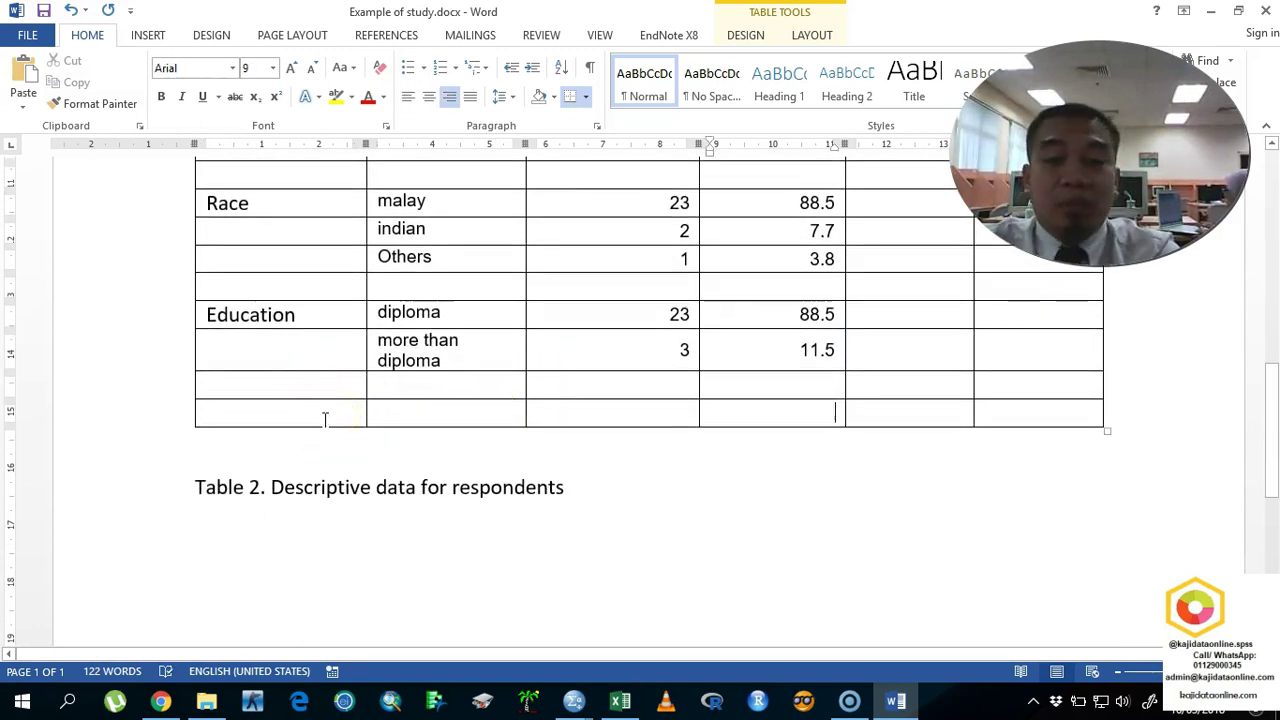
key(Tab)
key(Tab)
key(Tab)
key(Tab)
key(Tab)
key(Tab)
key(Tab)
key(Tab)
key(Tab)
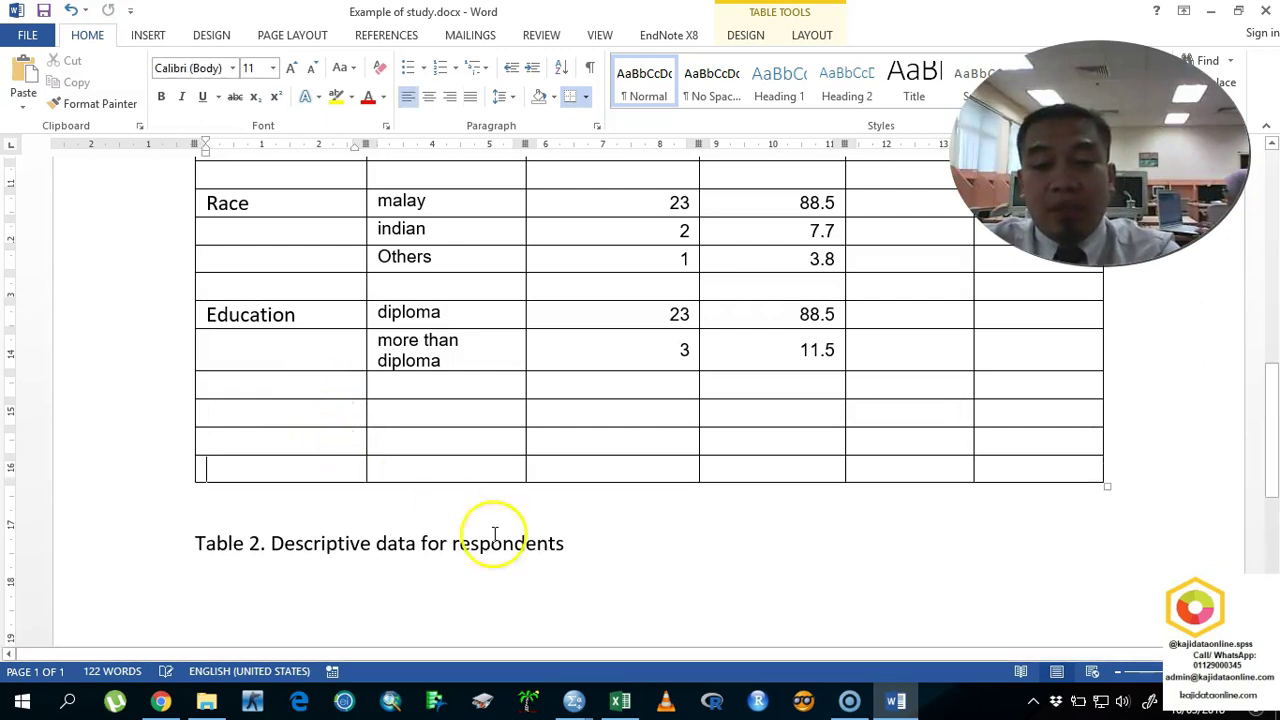
Step: In Excel's Descriptive Statistics table, format the minimum, maximum, mean and standard deviation values as numbers with two decimal places
click(620, 700)
scroll(470, 470, down, 3)
scroll(438, 438, down, 15)
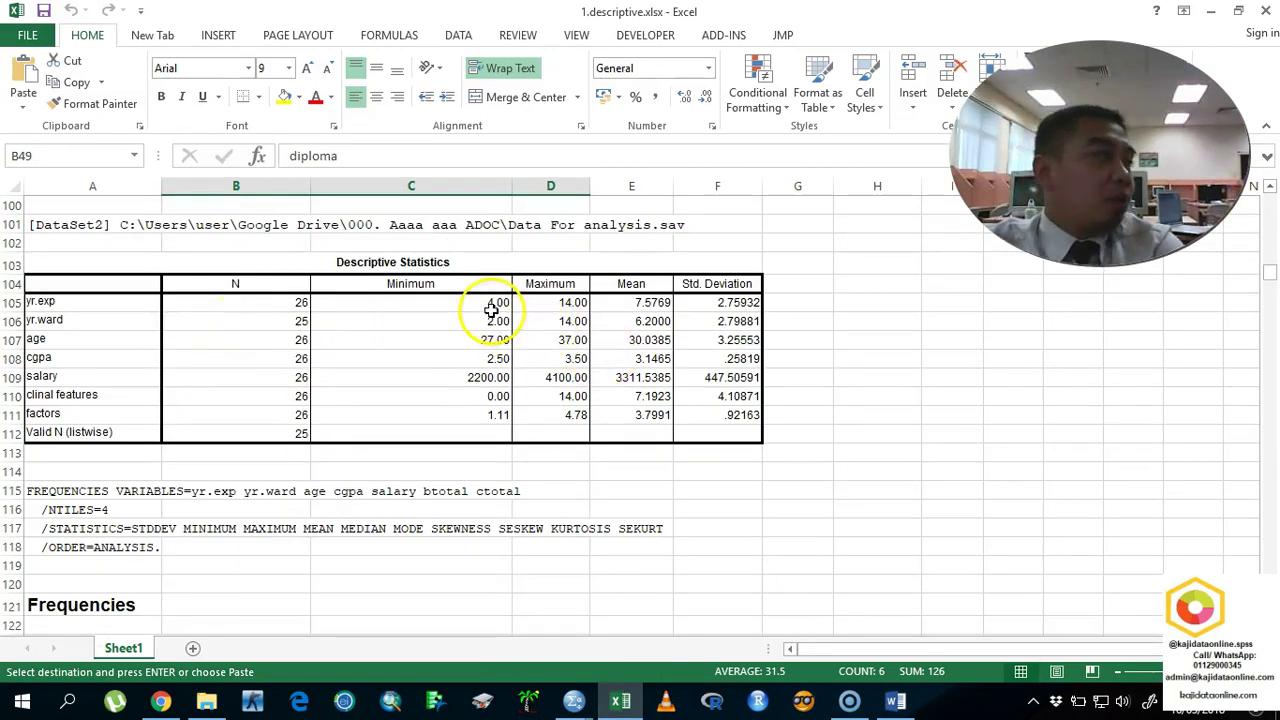
drag(650, 302, 753, 418)
drag(503, 304, 716, 443)
right_click(716, 443)
click(780, 358)
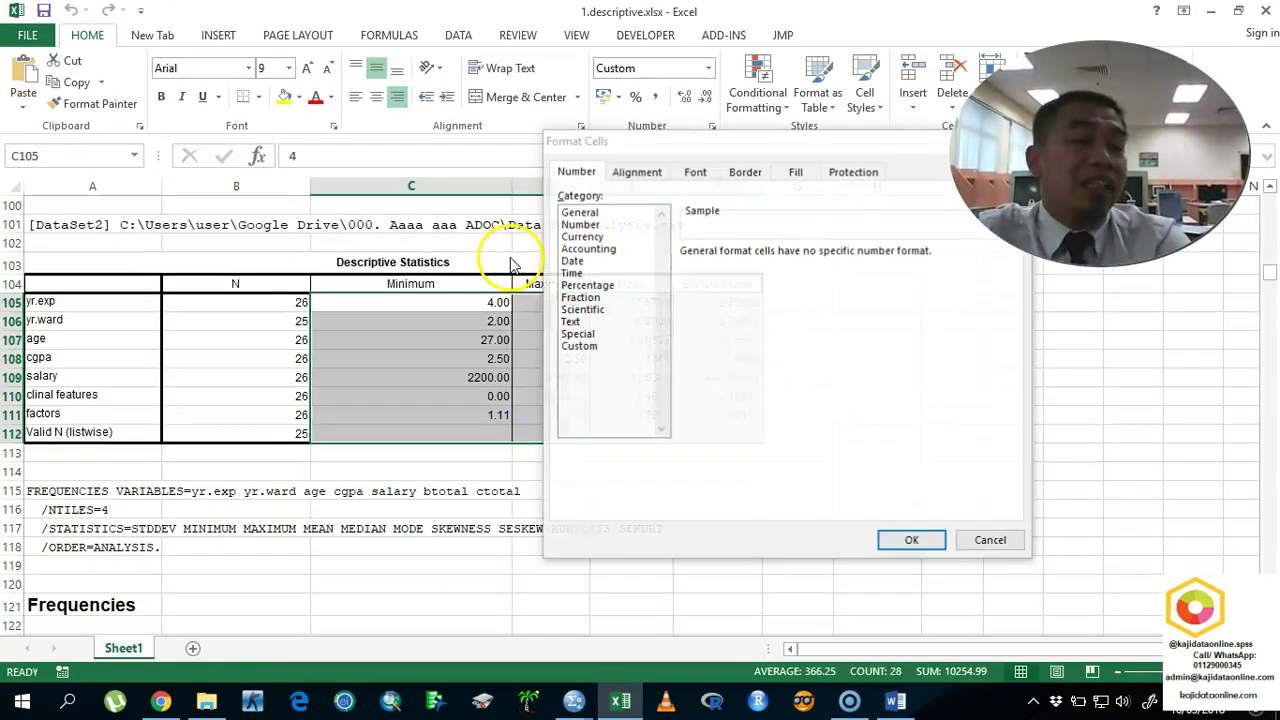
click(582, 224)
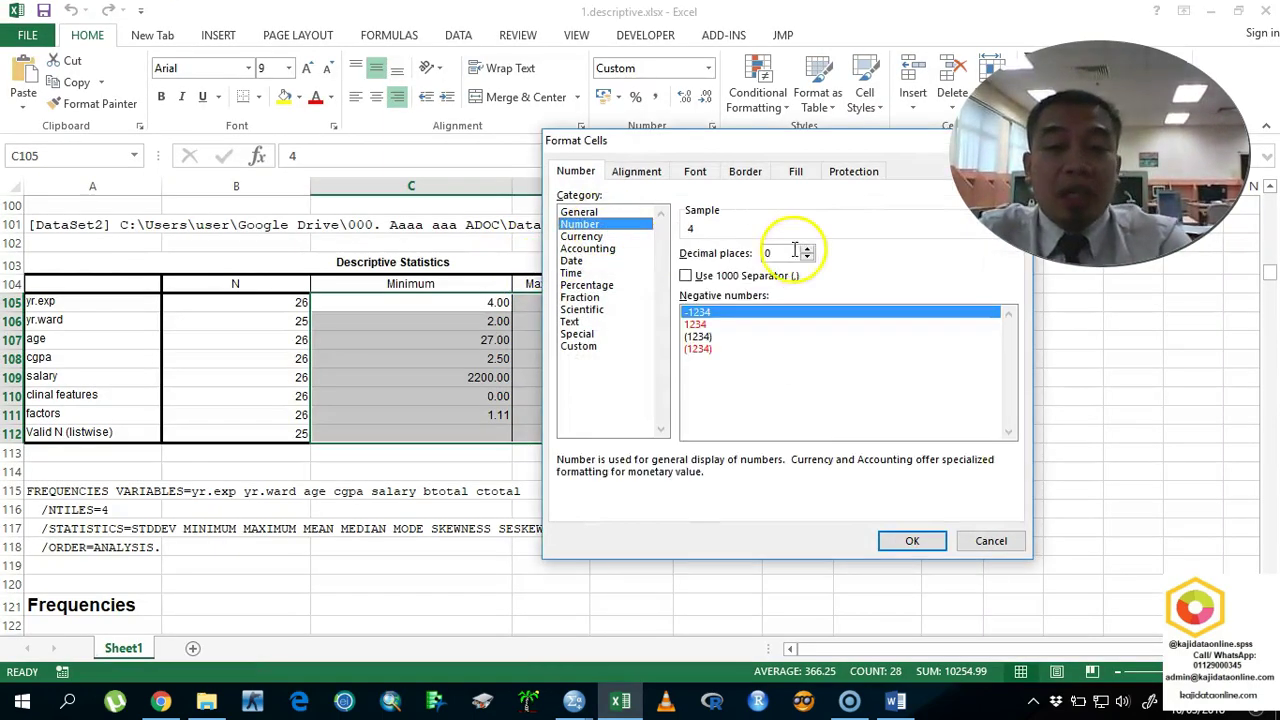
click(909, 539)
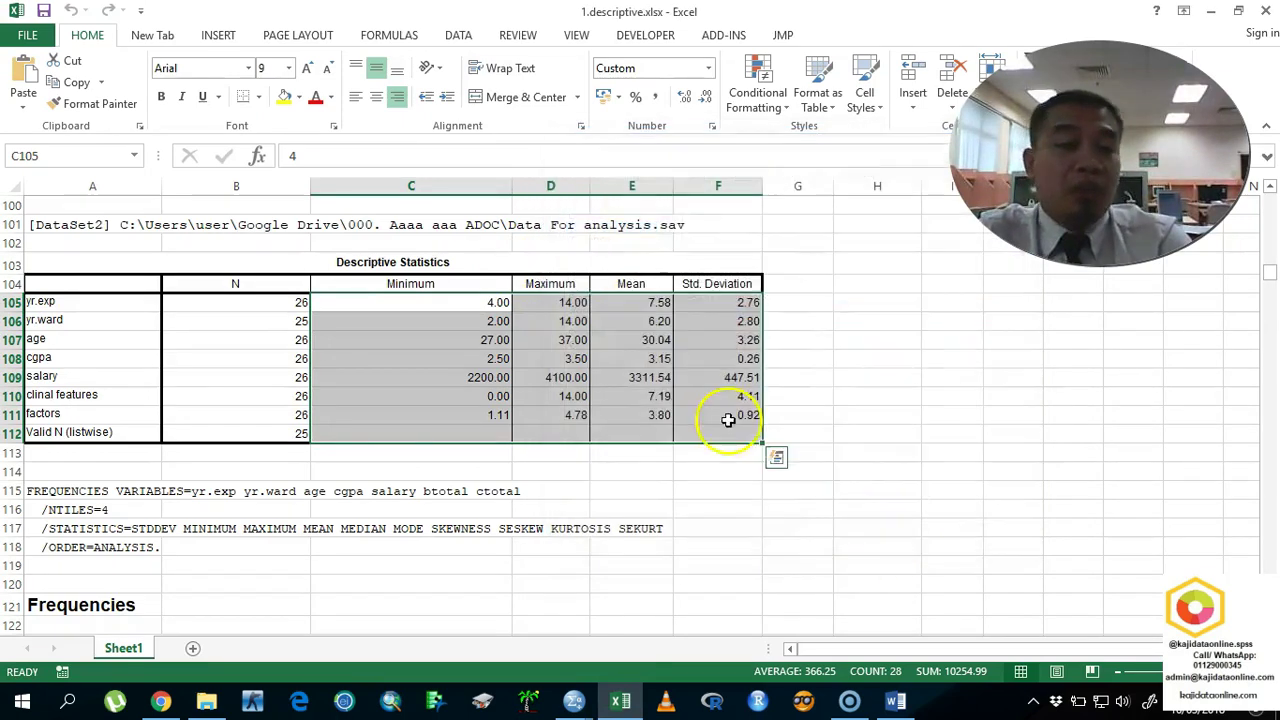
click(557, 405)
drag(109, 307, 700, 400)
key(ctrl+c)
Step: In Word, label the second blank row below the Education entries of Table 1 as Year Experience
click(895, 701)
click(326, 417)
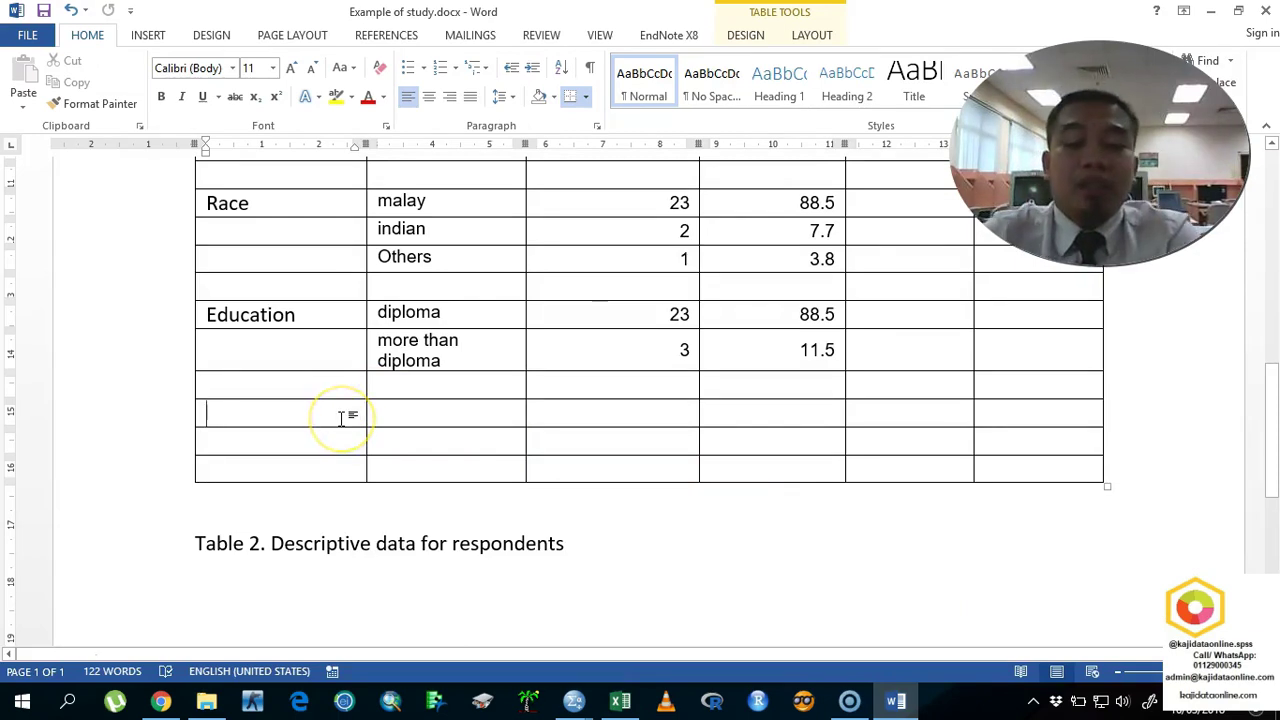
text(Year Experience)
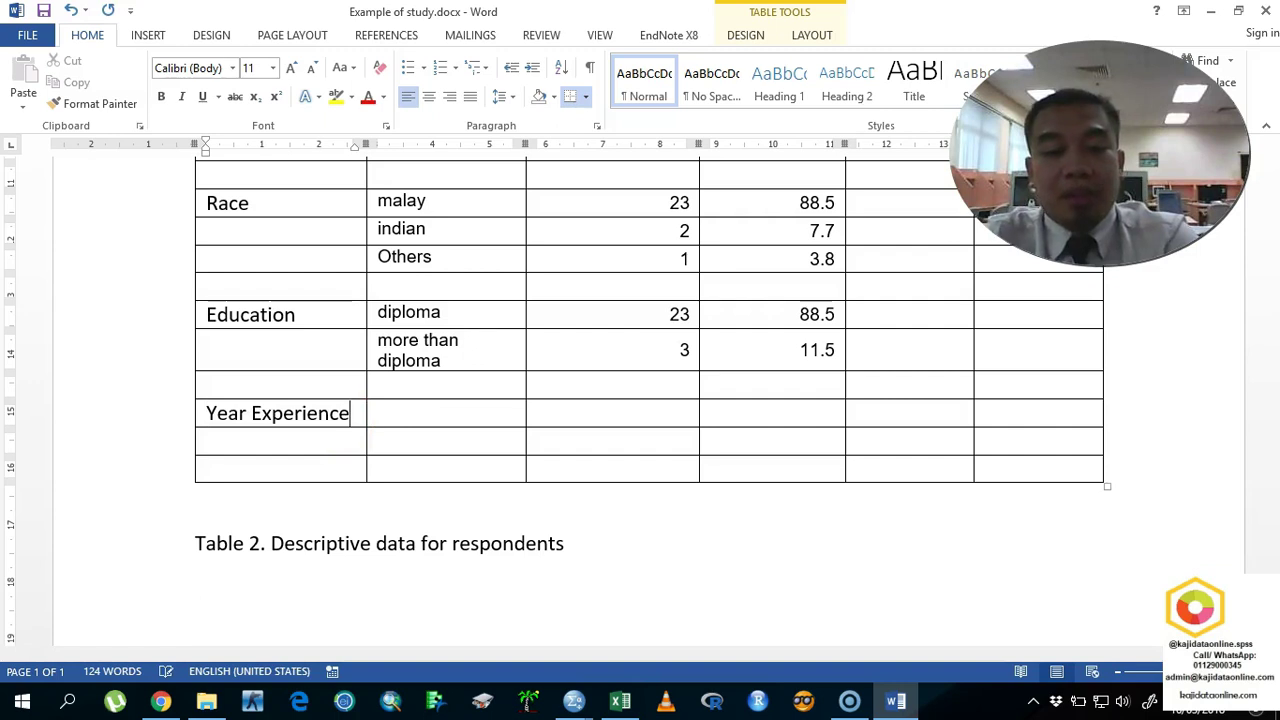
Step: Compare the Year Experience row with the column headings of Table 1 to locate its Mean and SD cells
click(830, 415)
scroll(737, 409, up, 3)
scroll(651, 426, down, 1)
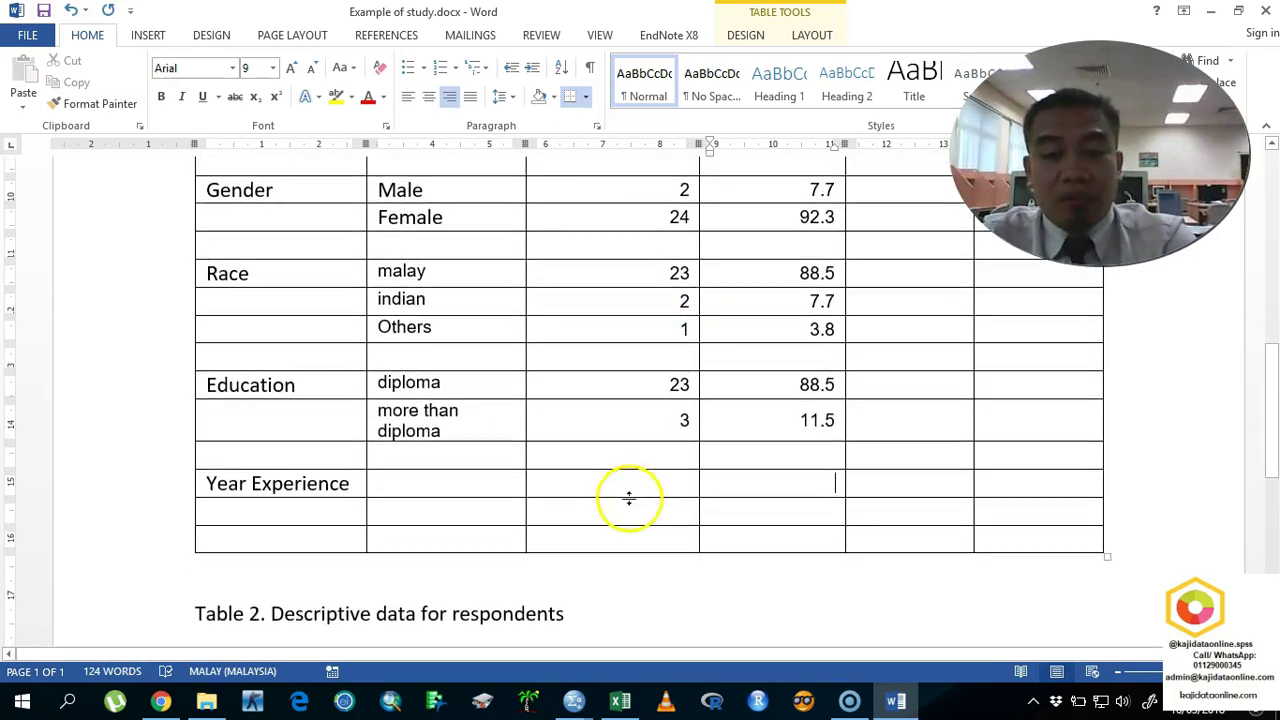
drag(691, 486, 894, 491)
click(486, 491)
click(900, 486)
scroll(929, 483, up, 5)
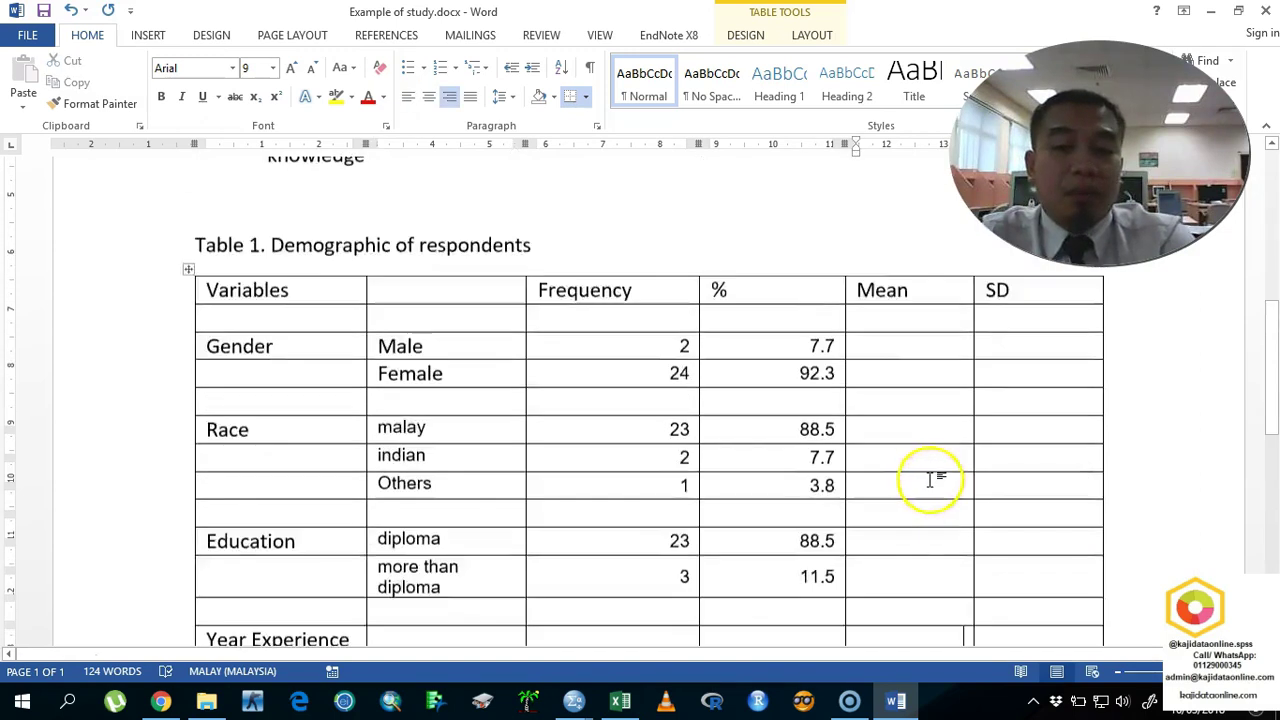
scroll(908, 434, down, 5)
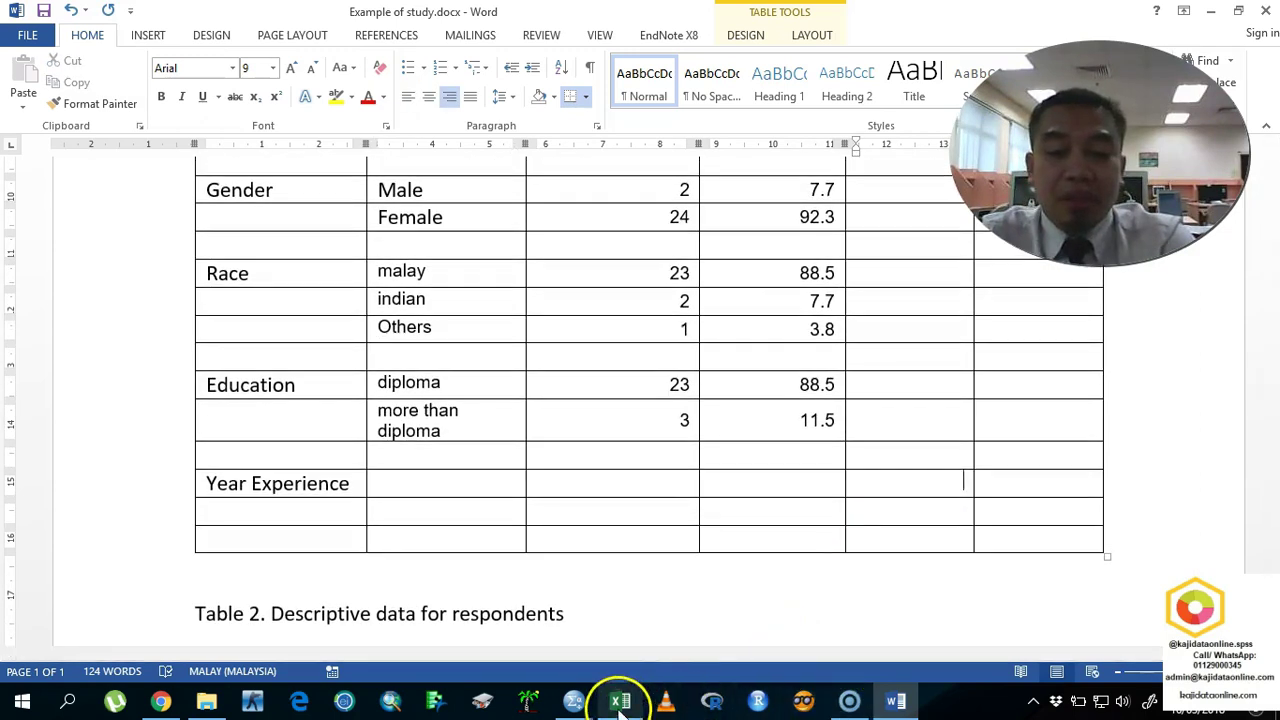
Step: Copy the yr.exp mean and standard deviation from Excel into the Mean and SD cells of Word's Year Experience row
click(620, 701)
click(565, 302)
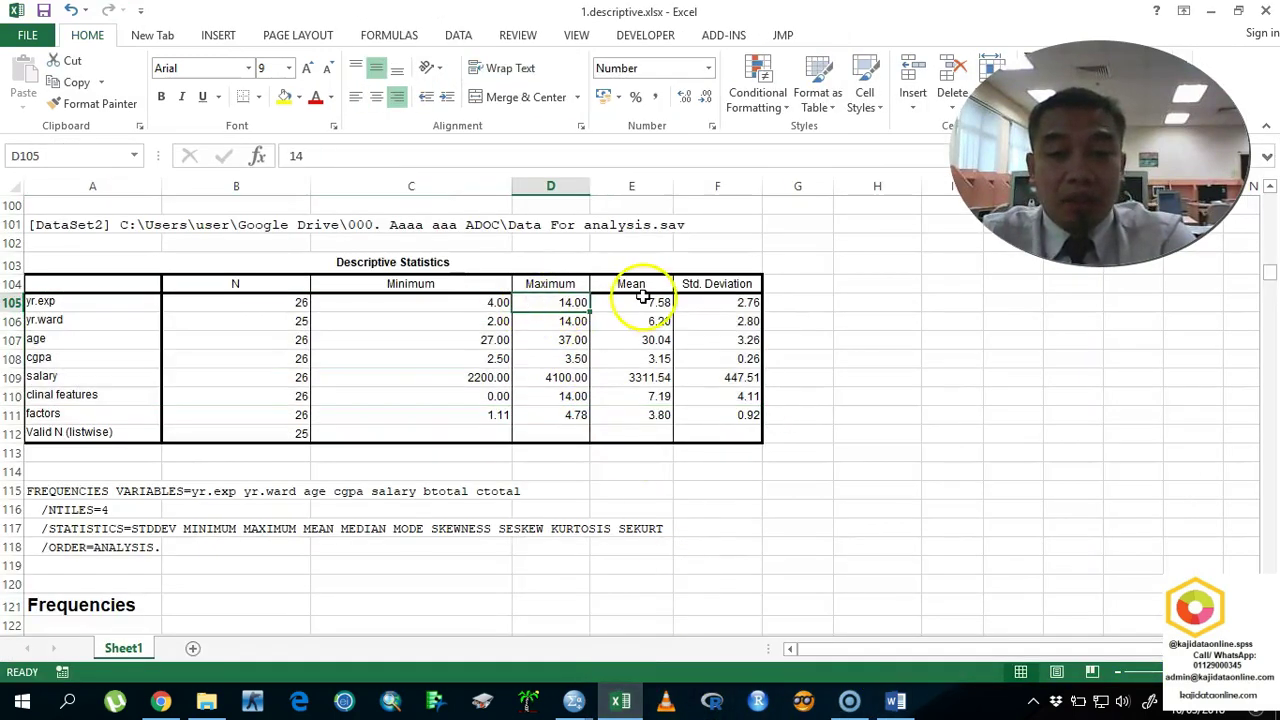
drag(643, 297, 718, 302)
key(ctrl+c)
click(896, 701)
drag(870, 484, 1006, 480)
key(ctrl+v)
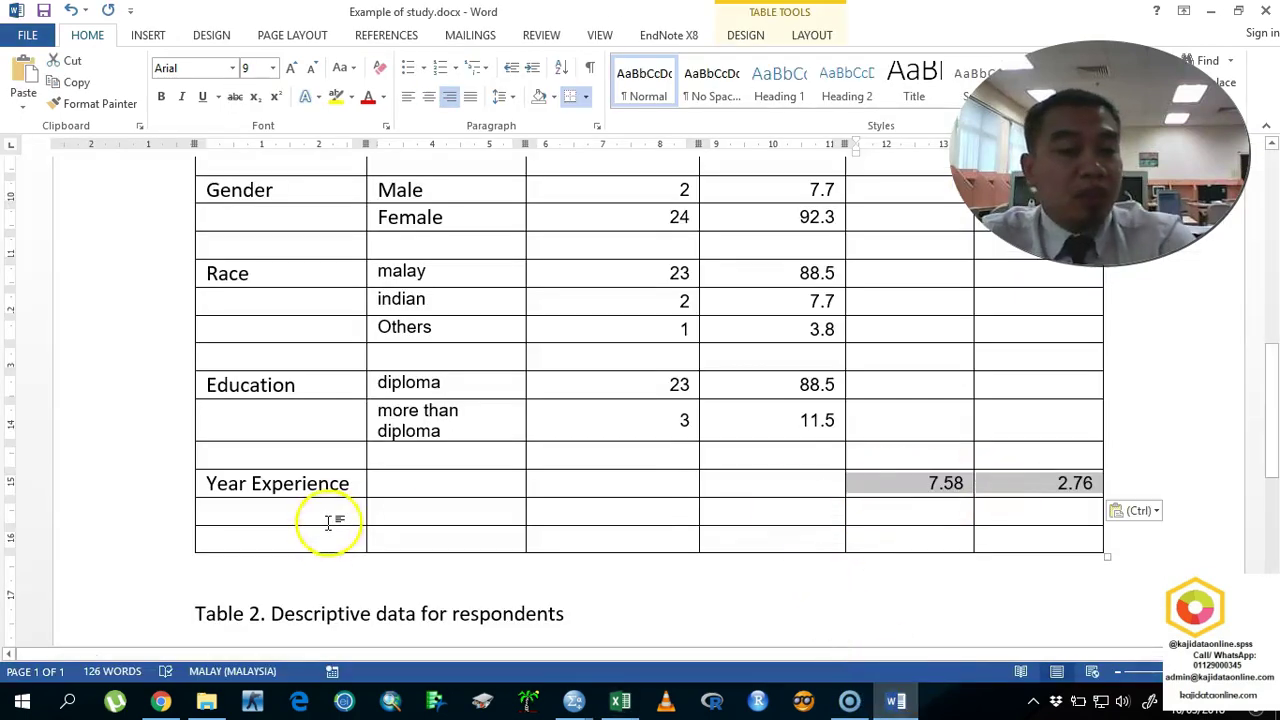
Step: Label the following row Year. Ward and fill its Mean and SD cells with the yr.ward values copied from Excel
click(330, 514)
text(Year. Ward)
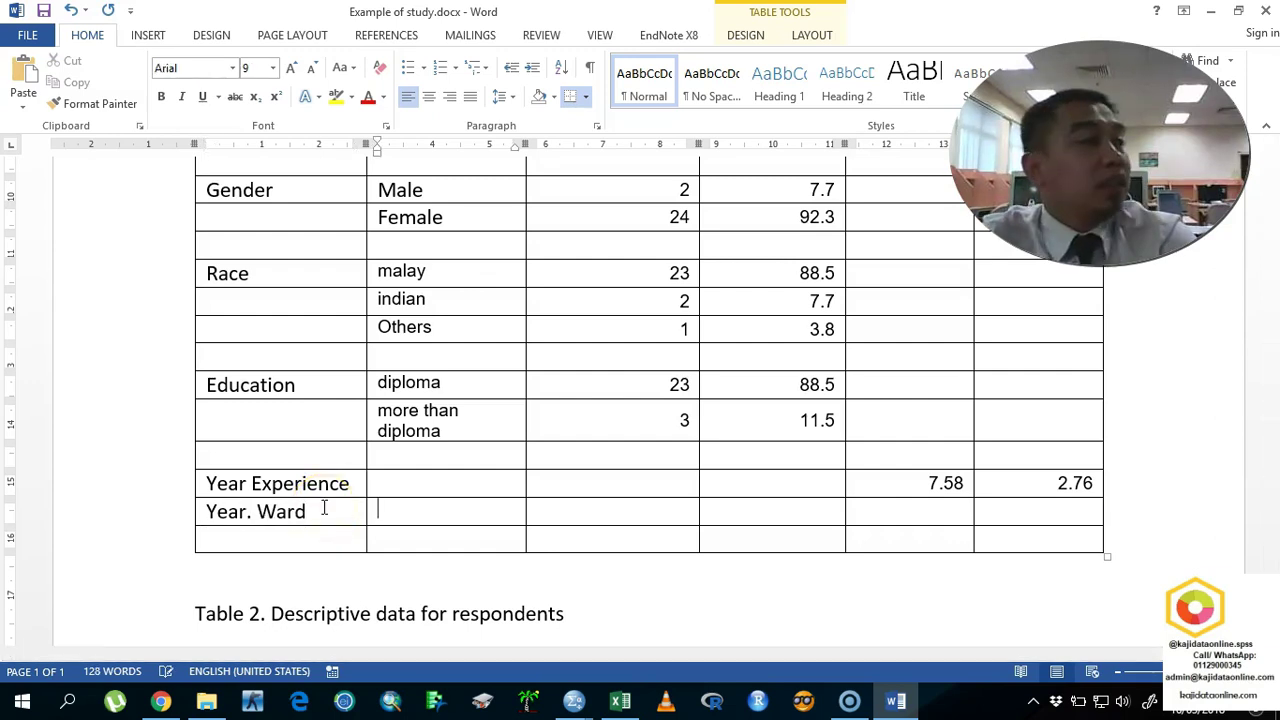
click(620, 701)
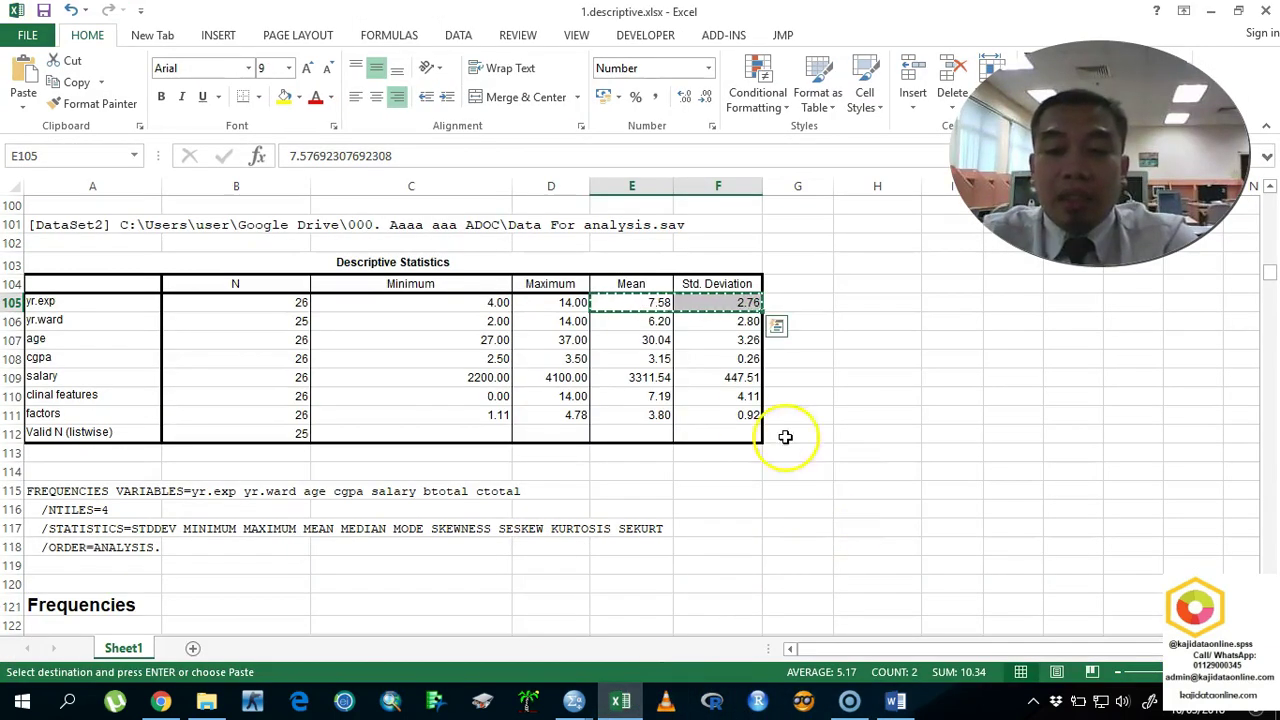
drag(655, 320, 690, 324)
key(ctrl+c)
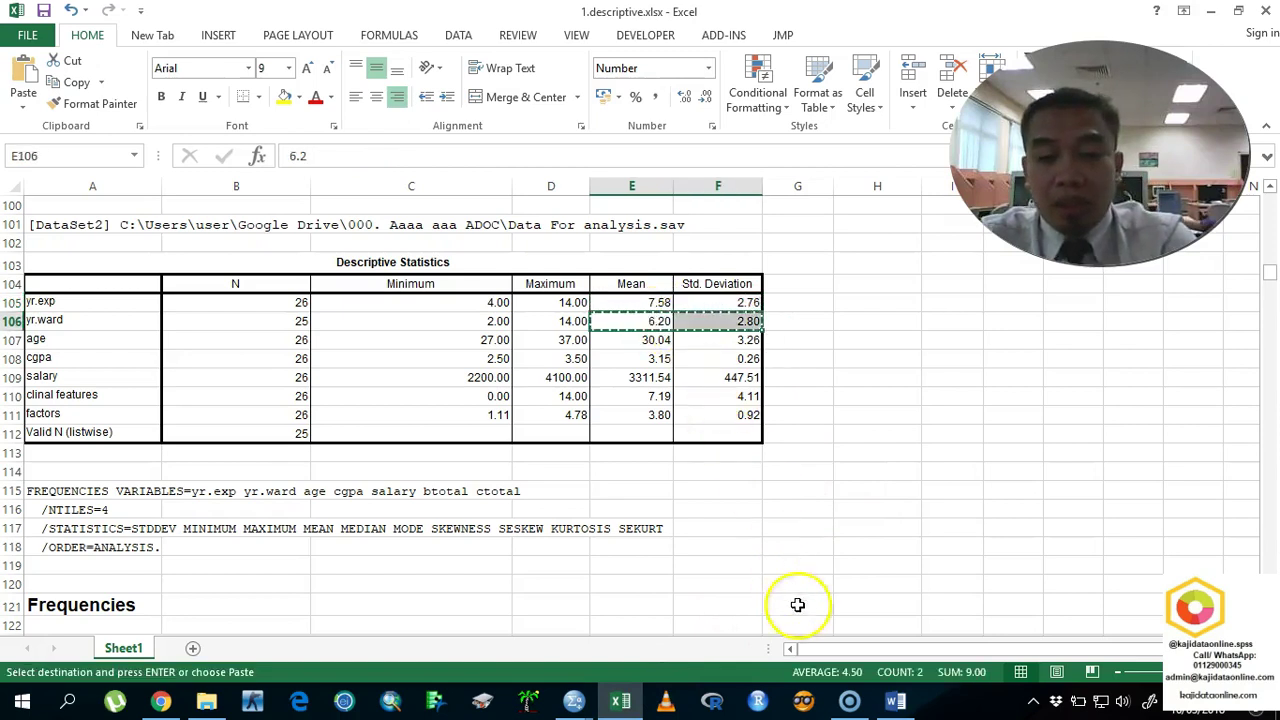
click(895, 701)
drag(940, 512, 1000, 514)
key(ctrl+v)
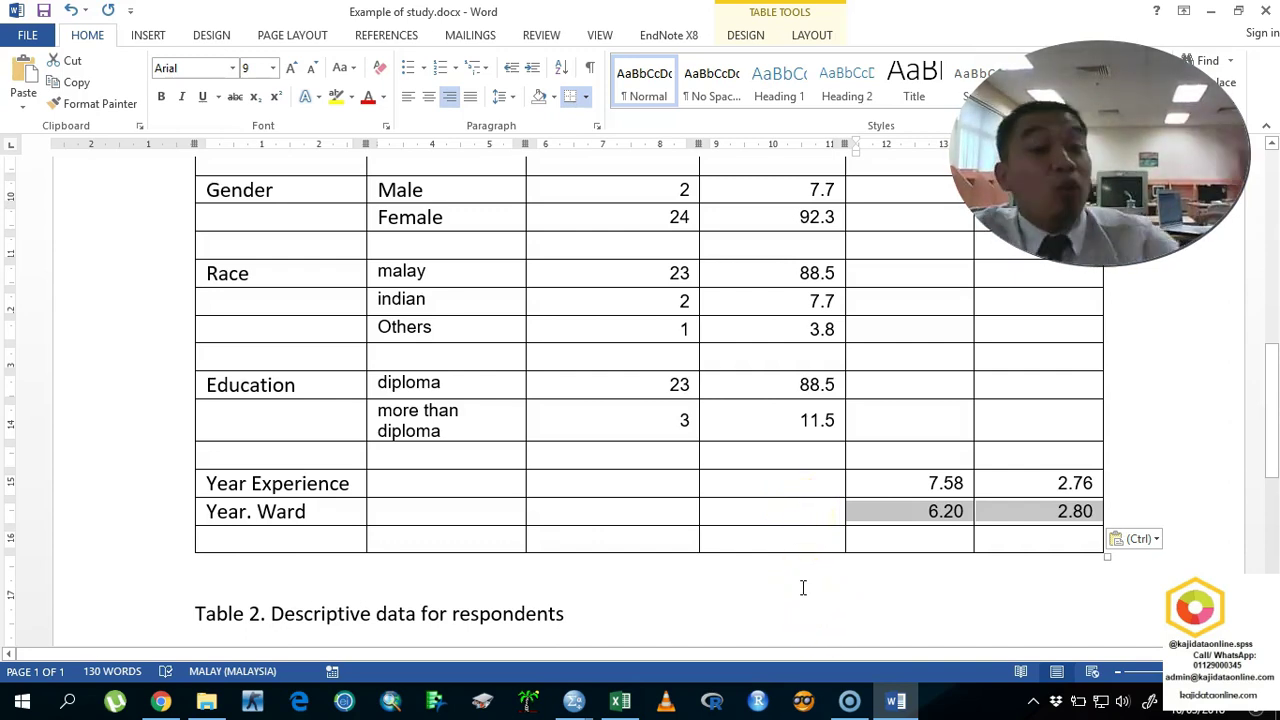
Step: Insert a table with four columns and two rows below the Table 2 caption
scroll(529, 580, down, 3)
click(577, 442)
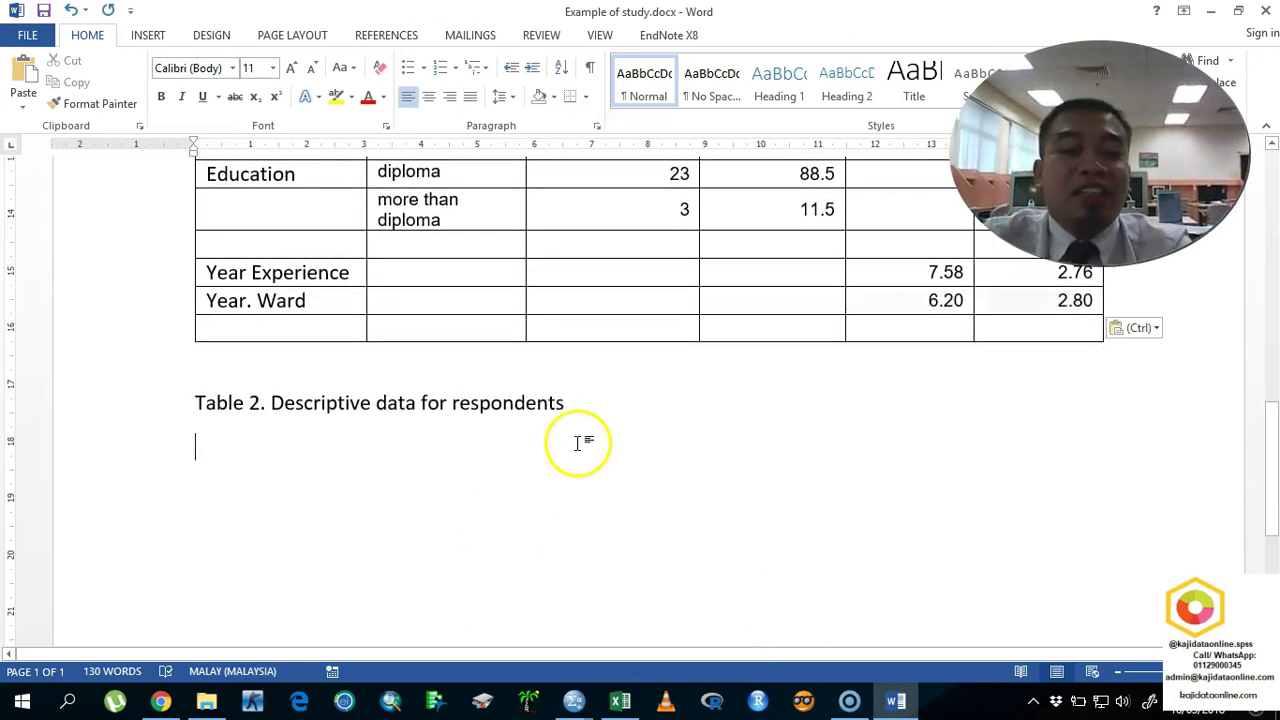
click(148, 35)
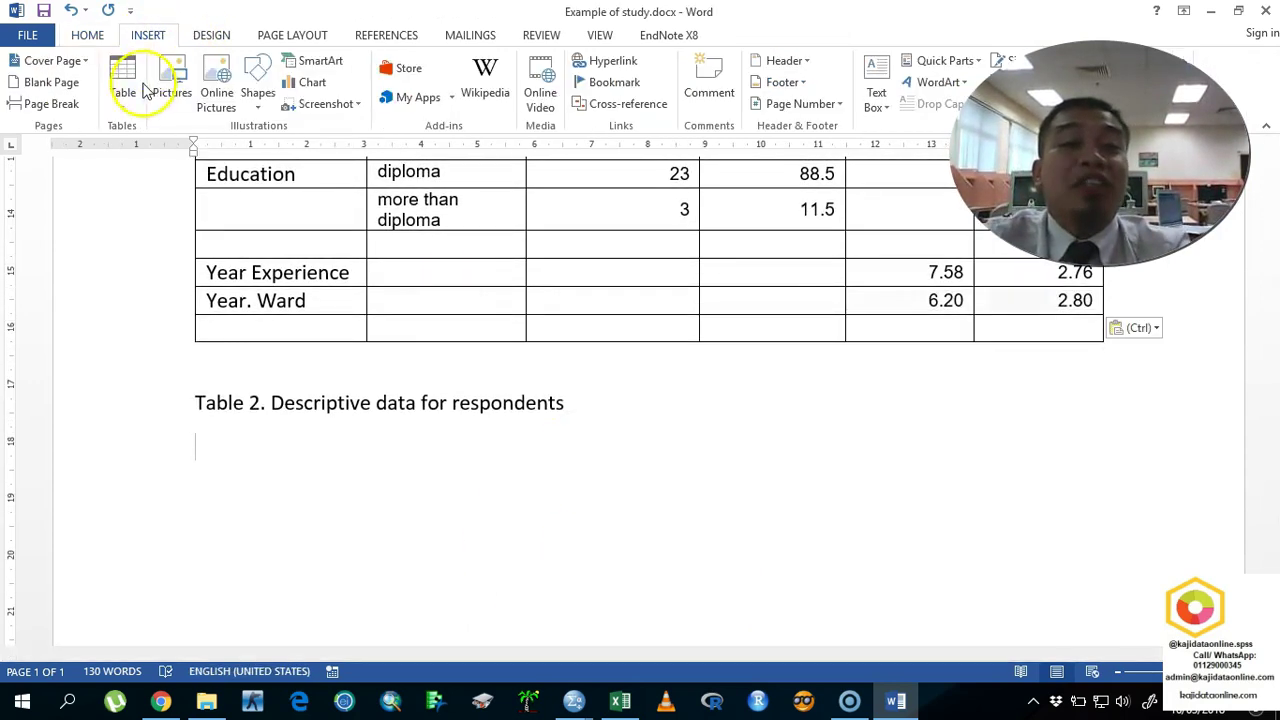
click(123, 80)
click(169, 166)
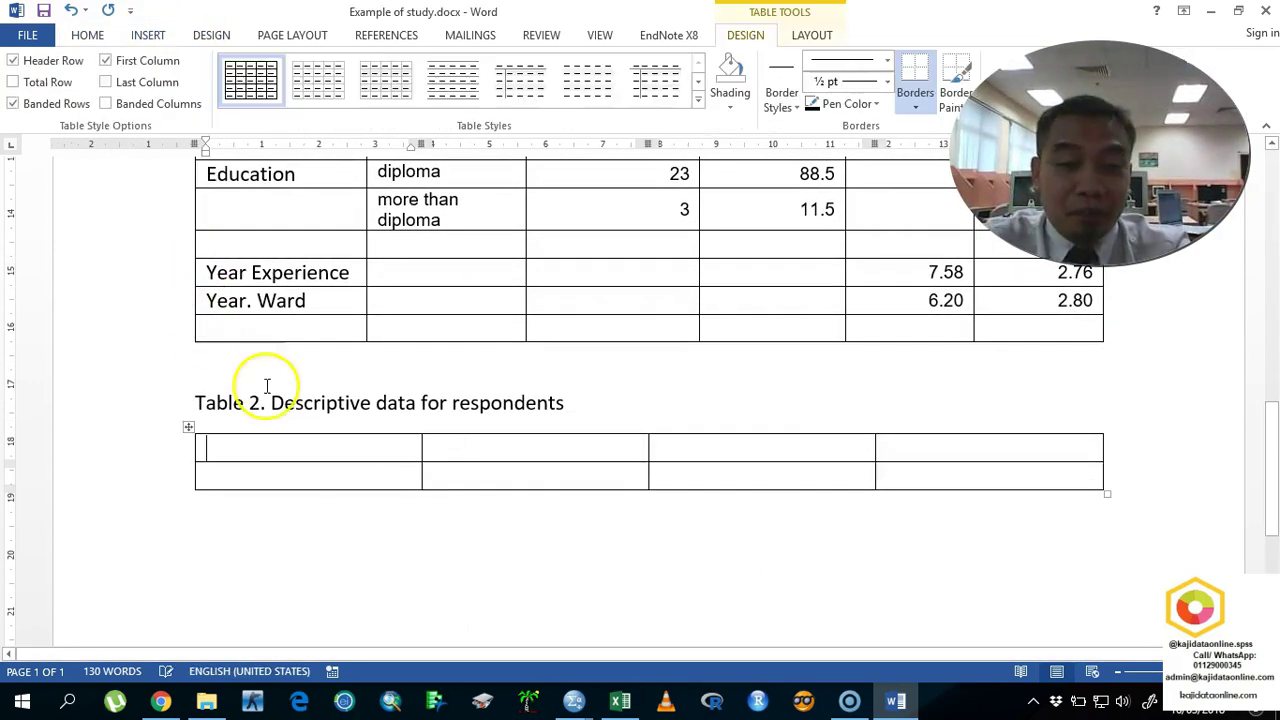
Step: Append "(numeric data)" to the Table 2 caption and head the new table's first column Variable
click(608, 407)
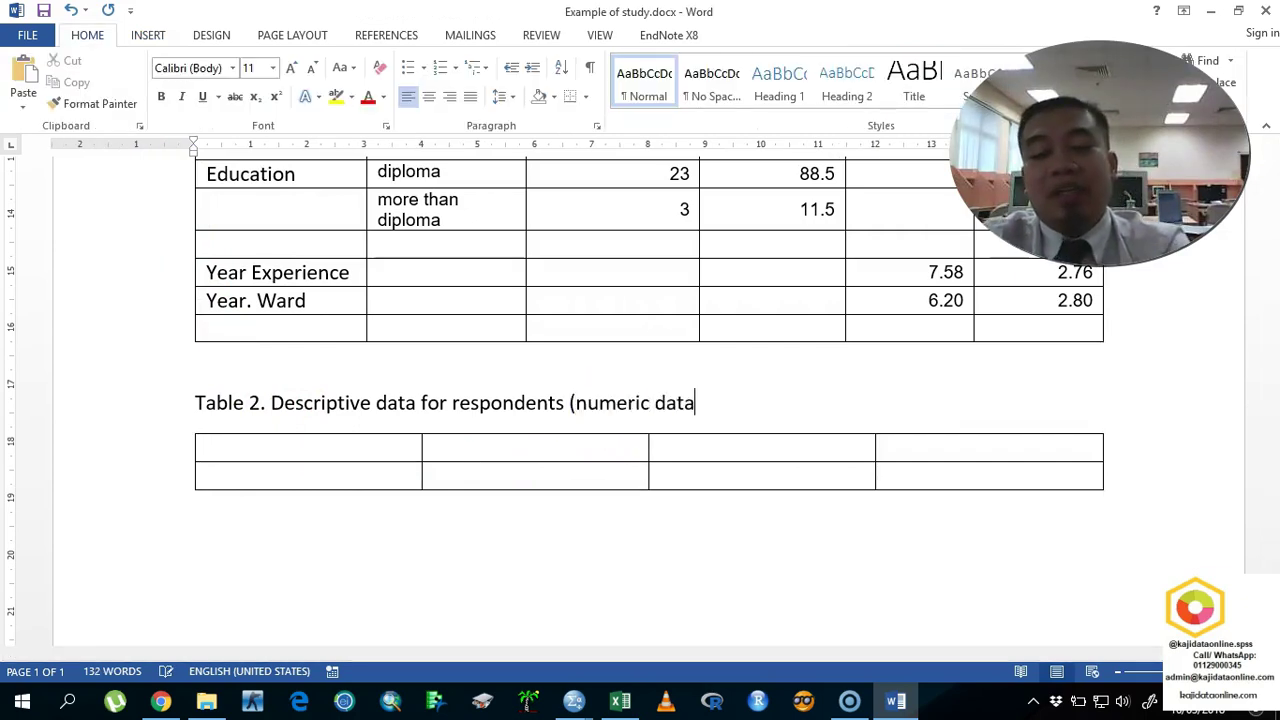
click(369, 446)
text(Variable)
key(Tab)
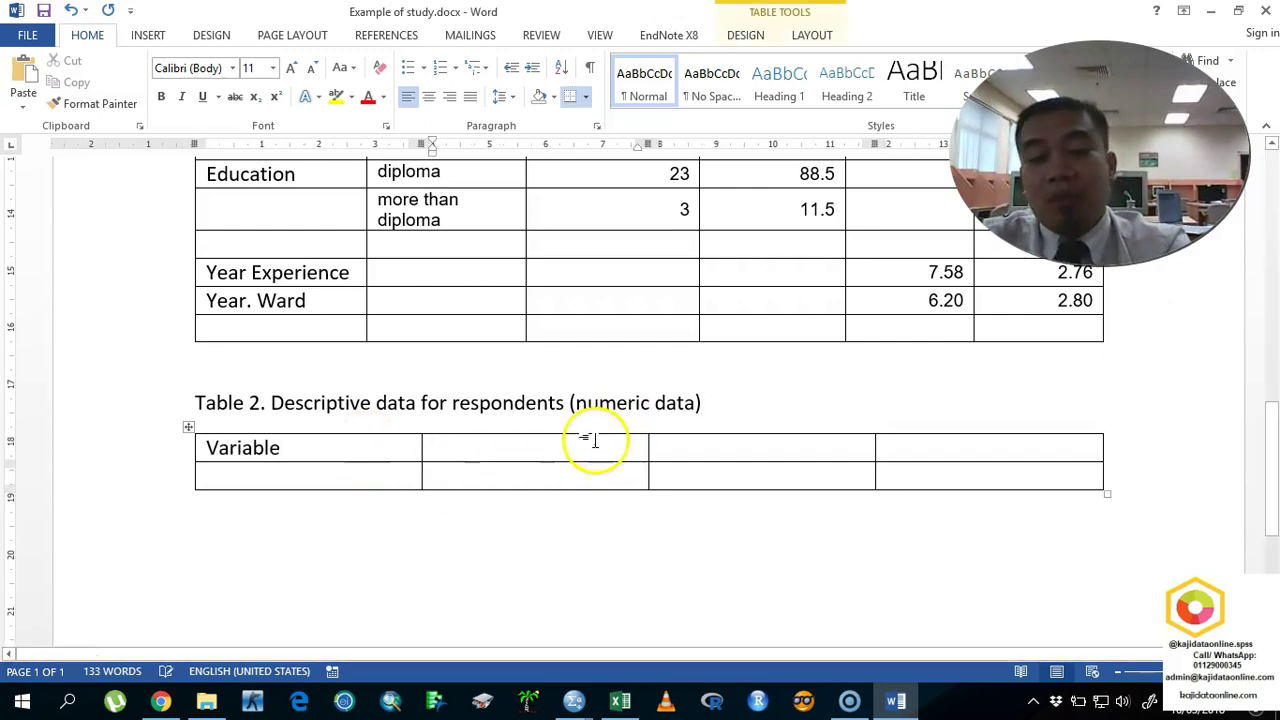
Step: Head Table 2's remaining columns Mean, SD and Median, and add a fifth column headed IQR
text(Mean)
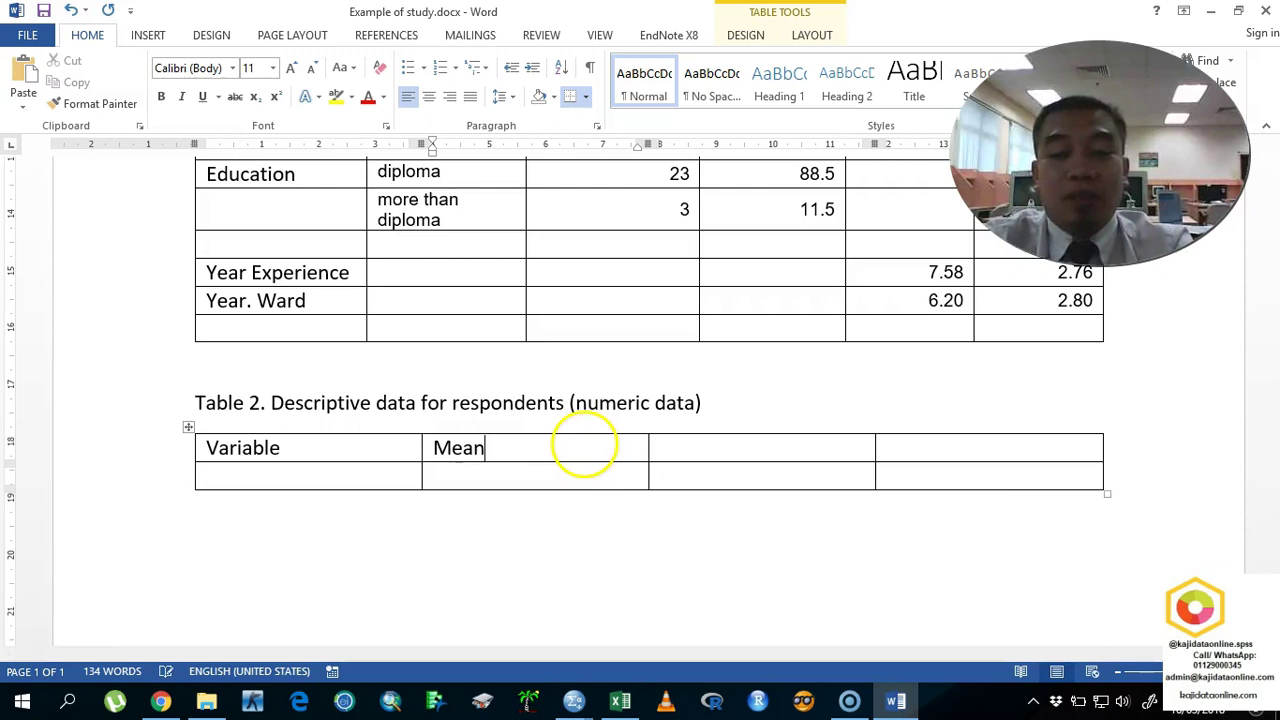
key(Tab)
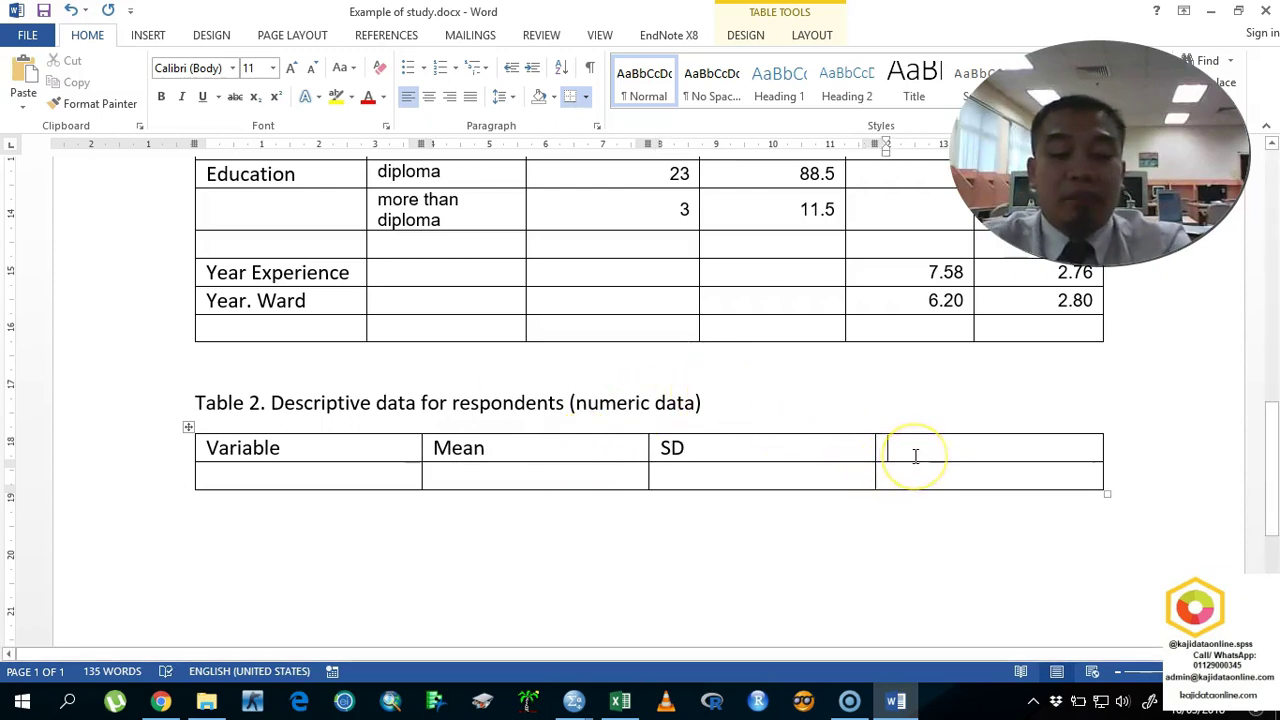
text(Median)
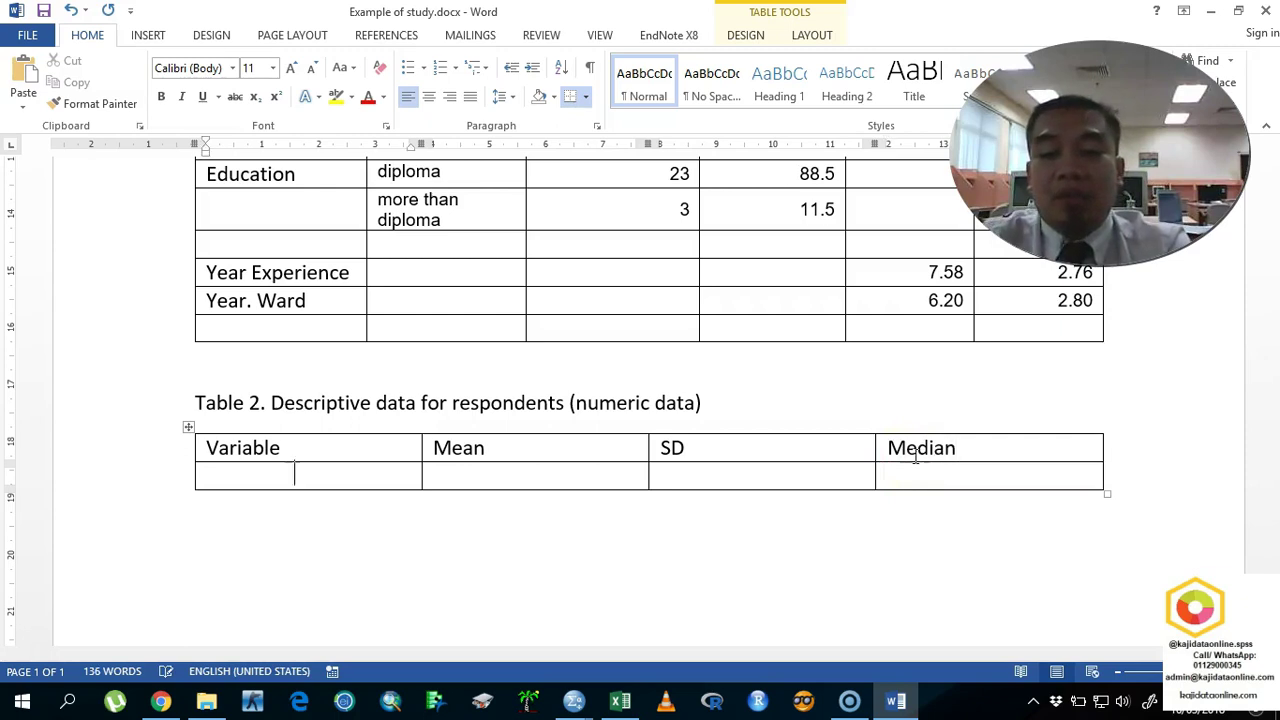
click(1100, 429)
click(1060, 450)
text(IAQR)
Step: Switch to Excel and format the Statistics table values in C143:I157 as Number with two decimal places
click(620, 701)
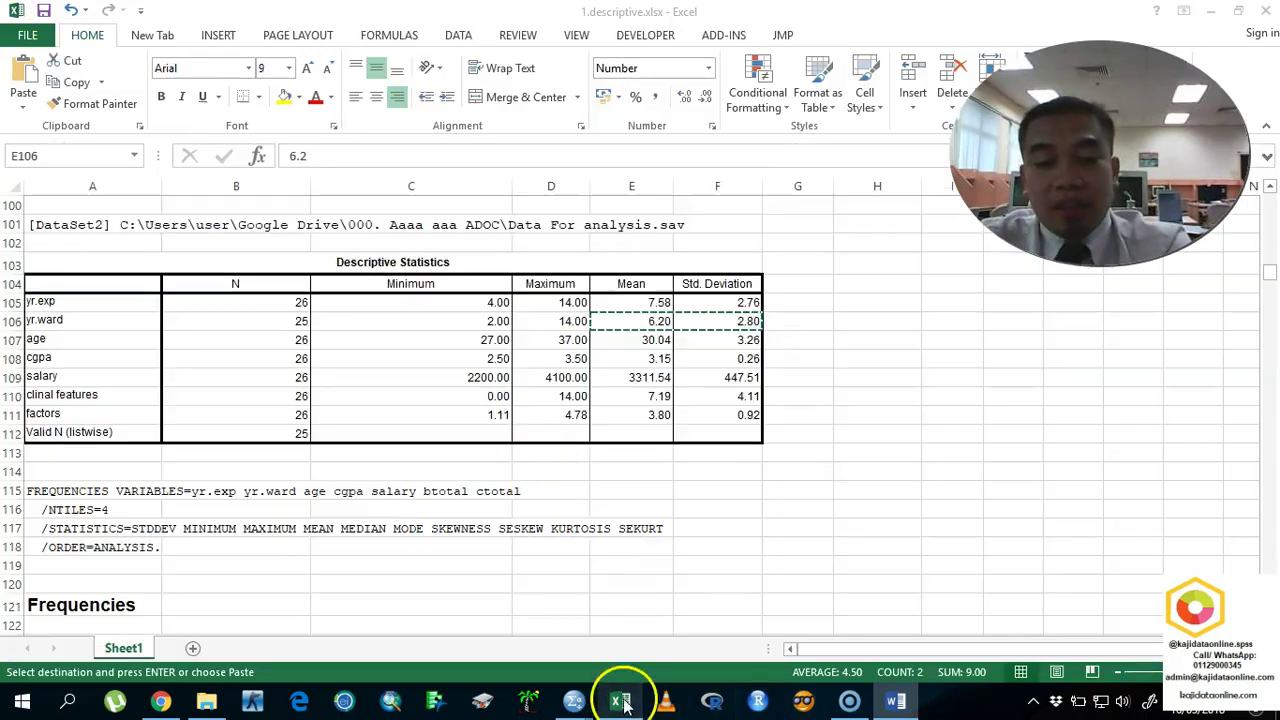
scroll(464, 452, down, 14)
scroll(314, 377, up, 1)
drag(437, 272, 951, 551)
right_click(951, 551)
key(Escape)
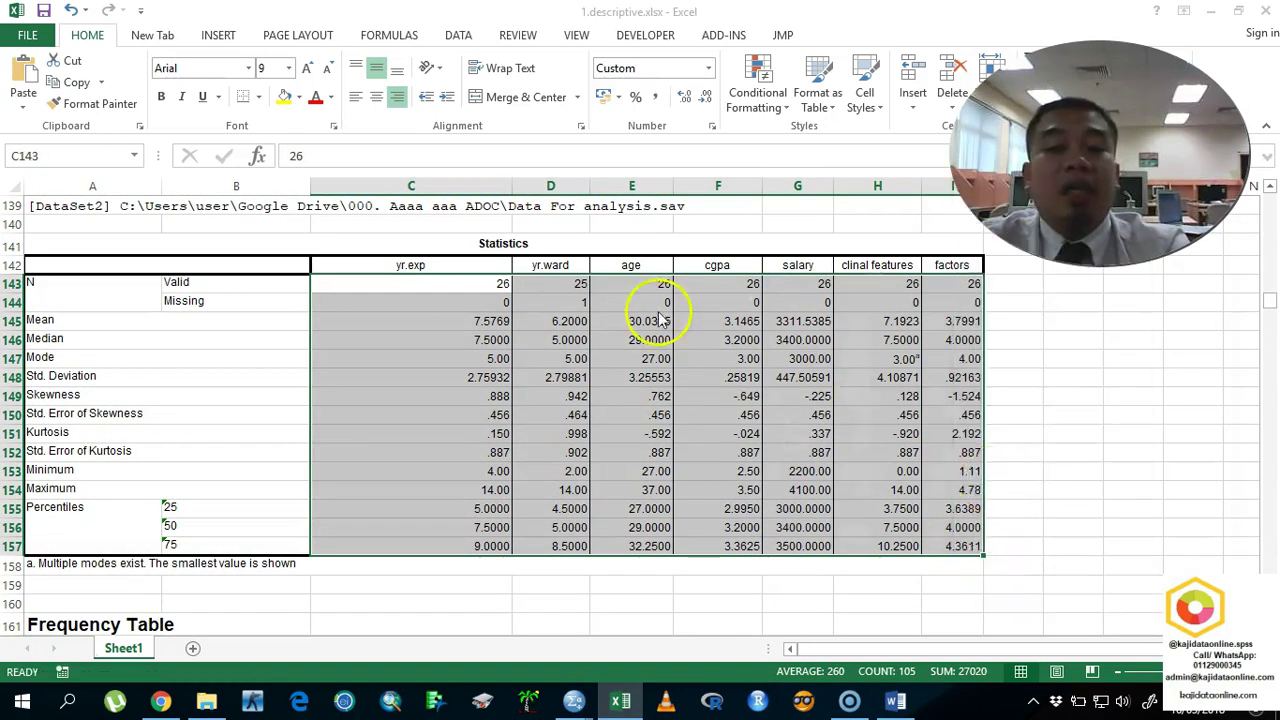
key(ctrl+1)
click(791, 345)
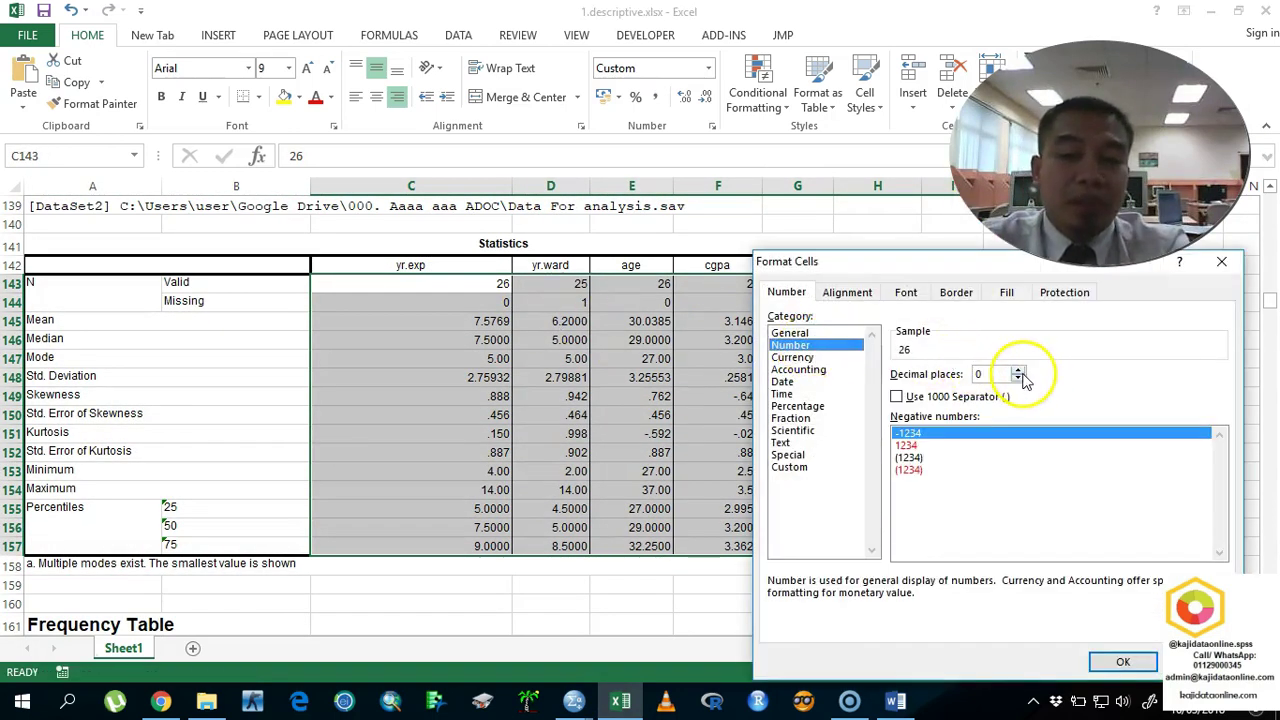
click(1123, 661)
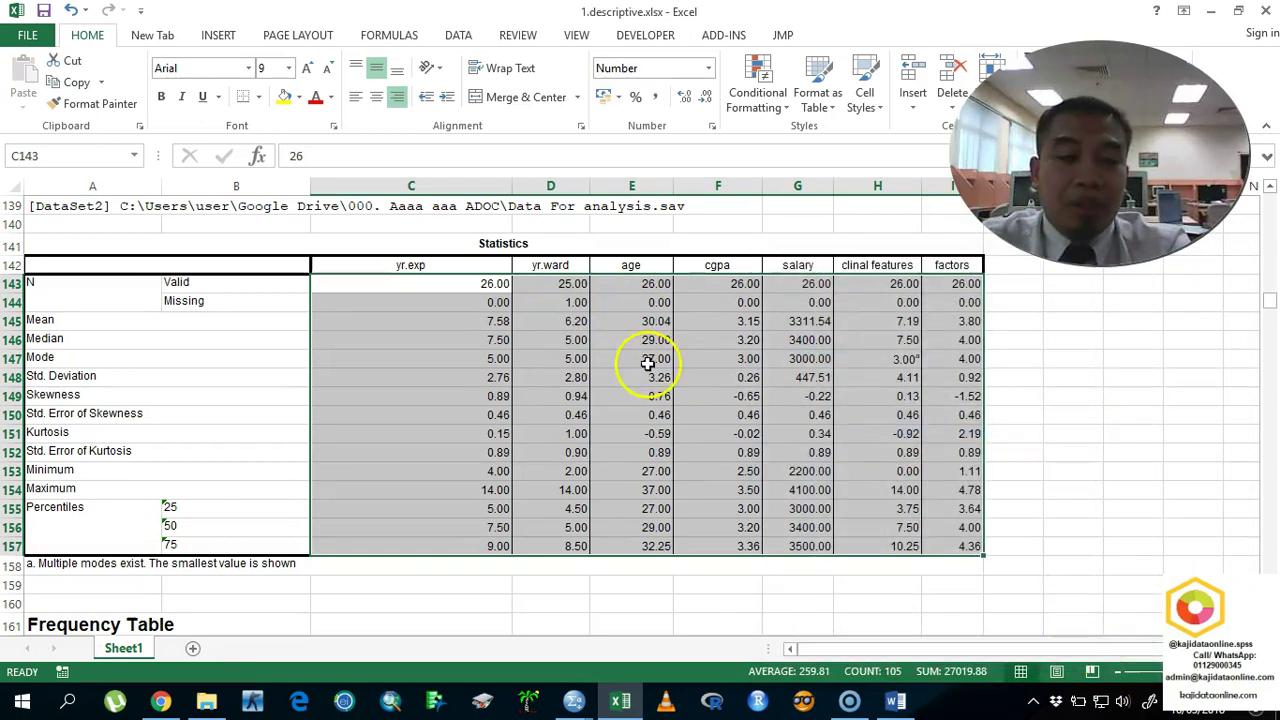
Step: Copy the whole Statistics table and paste it transposed at cell B3 of a new worksheet
click(454, 322)
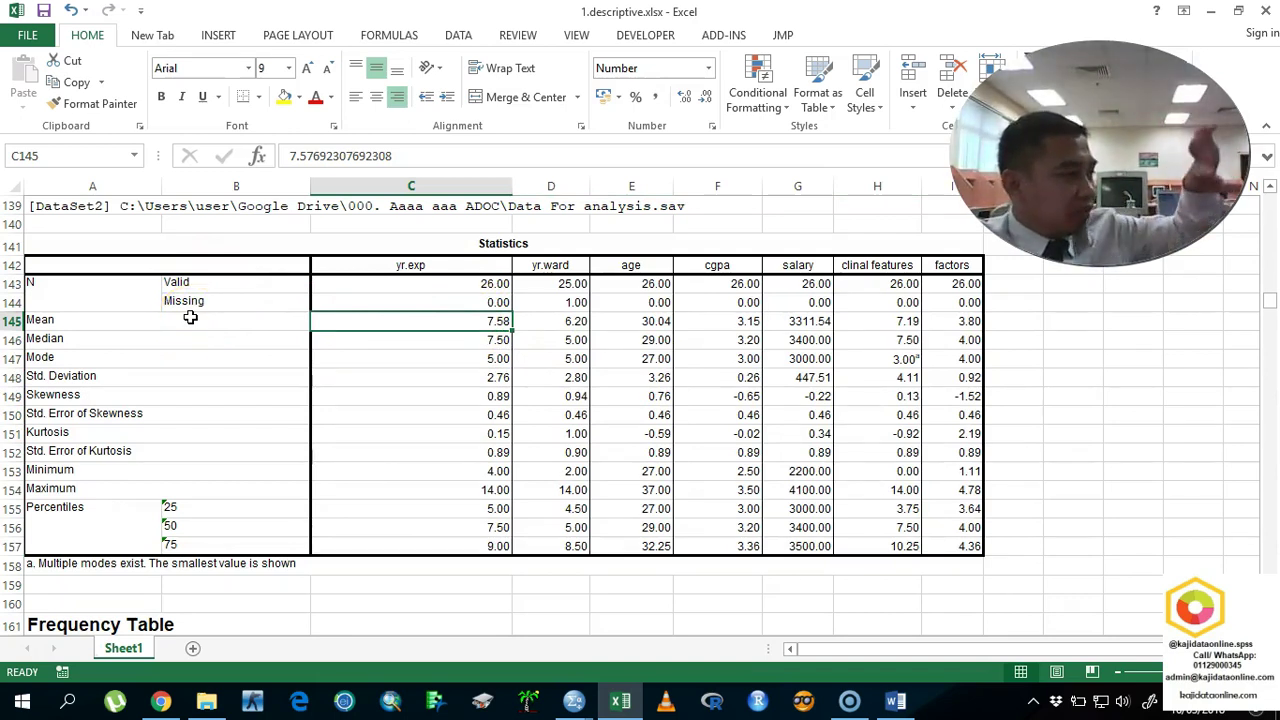
click(240, 246)
drag(238, 248, 312, 521)
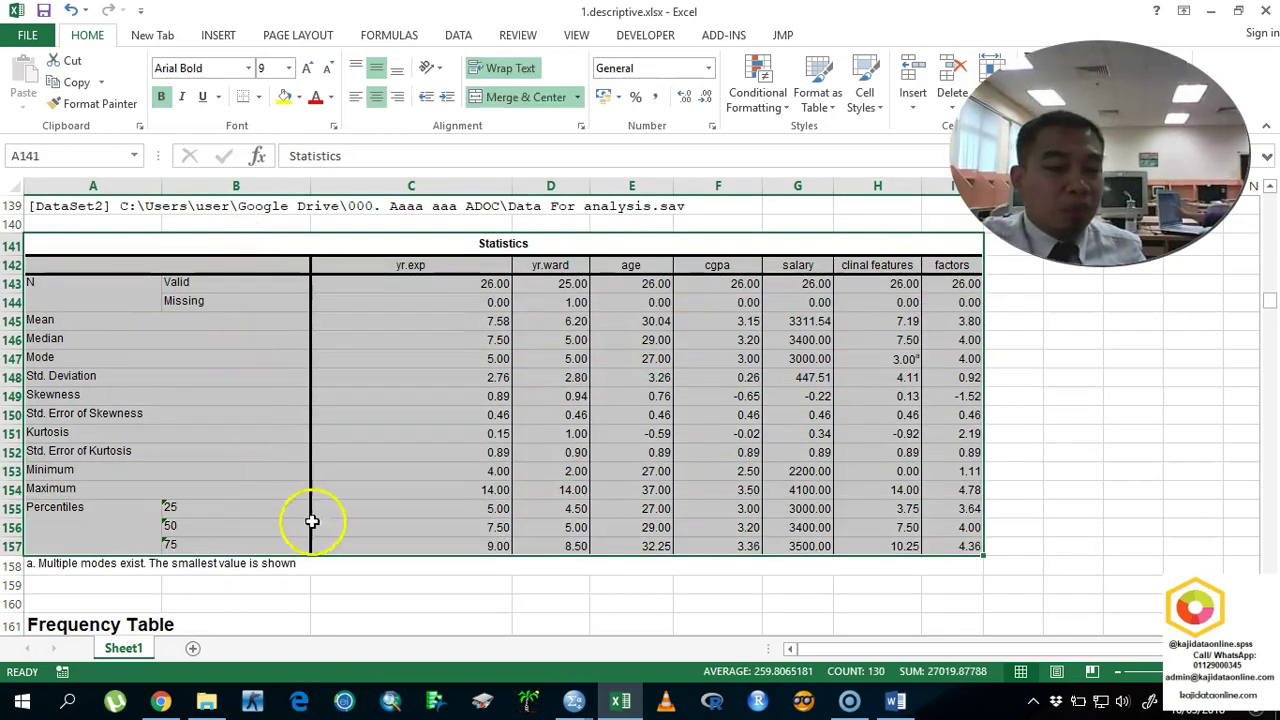
right_click(430, 377)
click(485, 37)
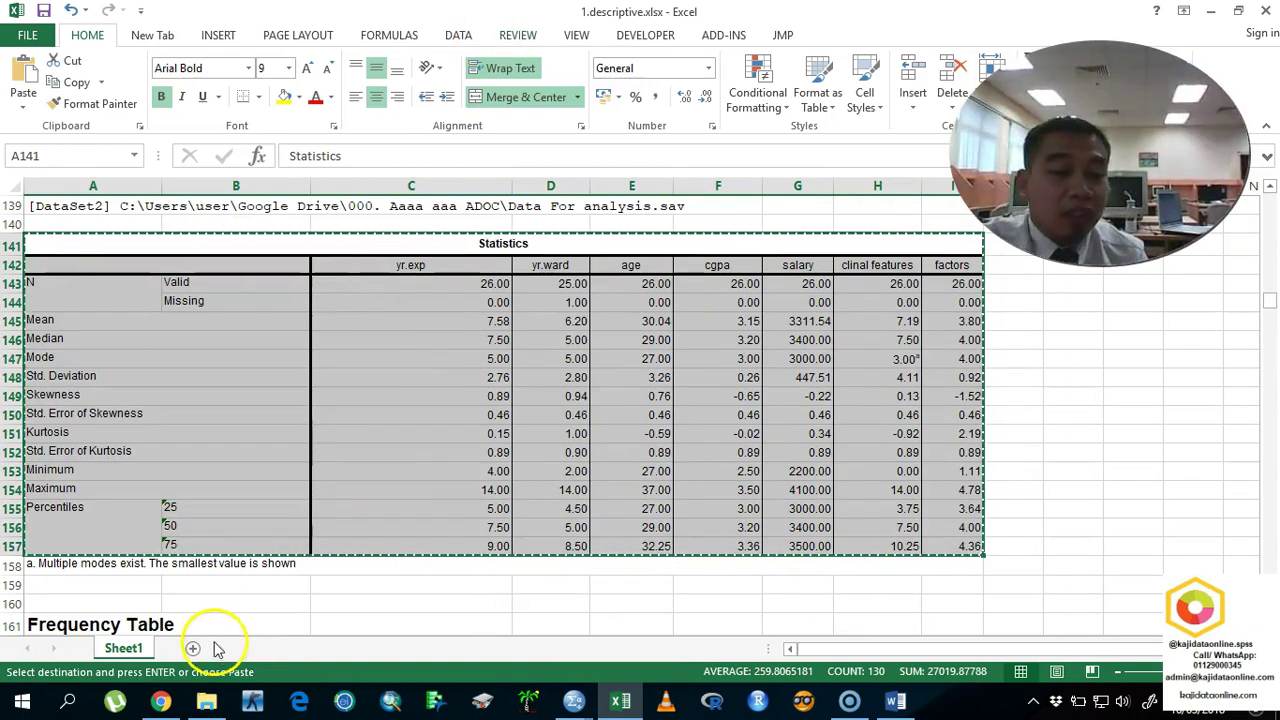
right_click(345, 256)
click(414, 294)
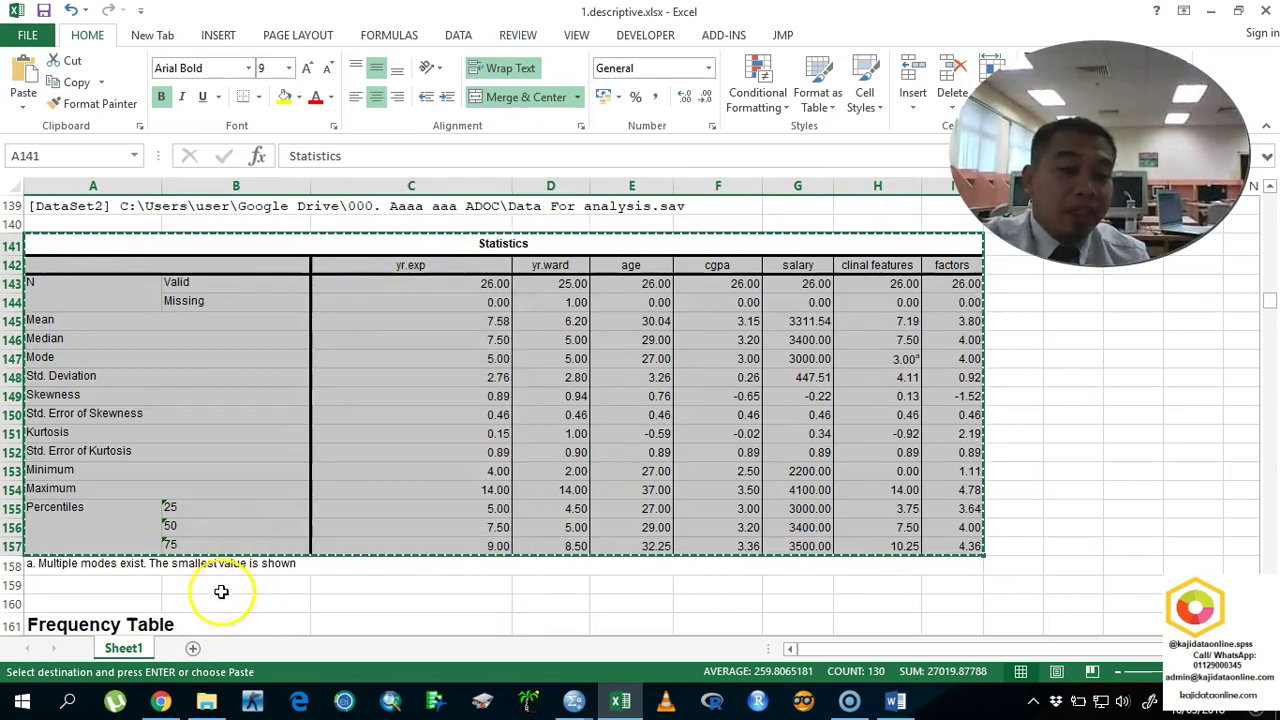
click(193, 648)
right_click(135, 243)
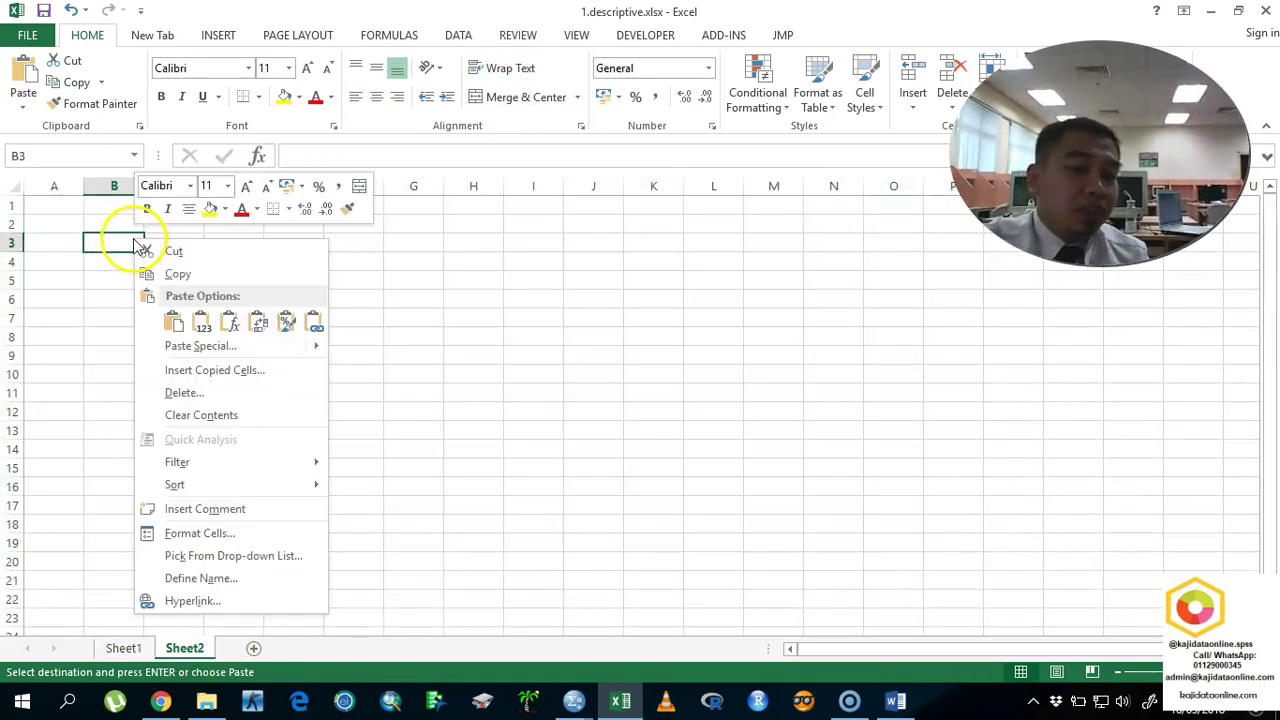
mouse_move(274, 357)
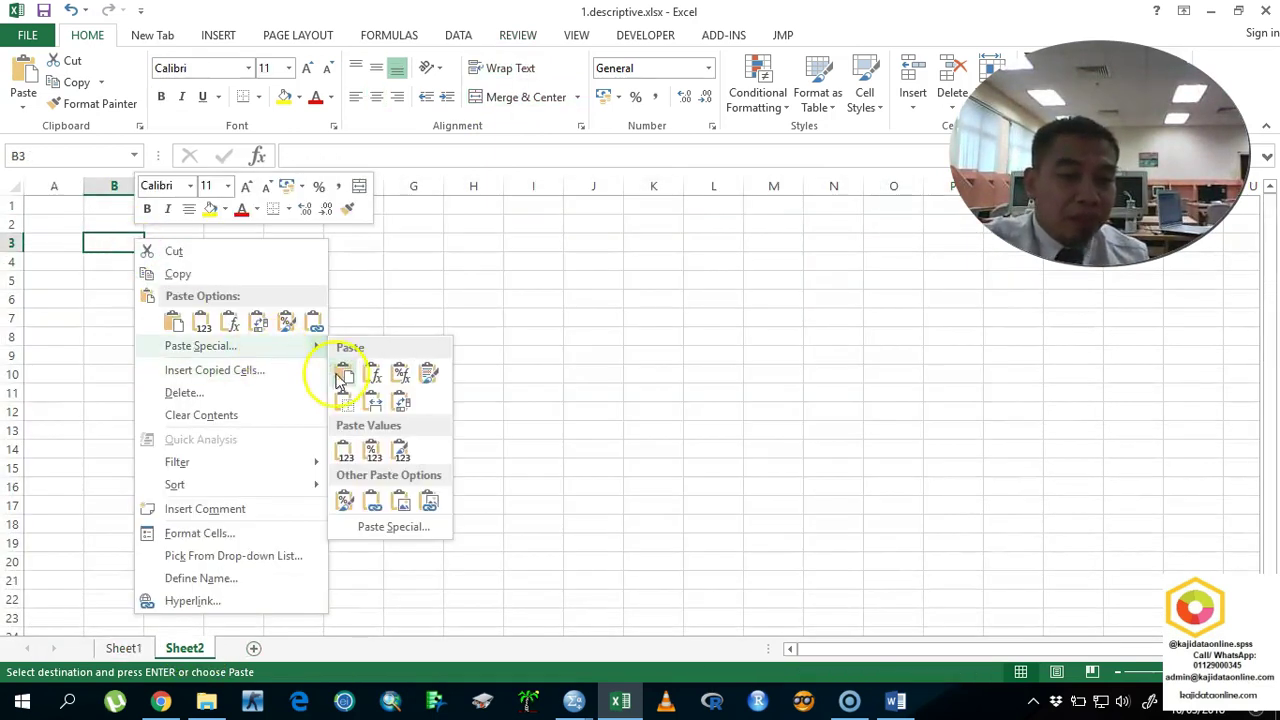
click(401, 403)
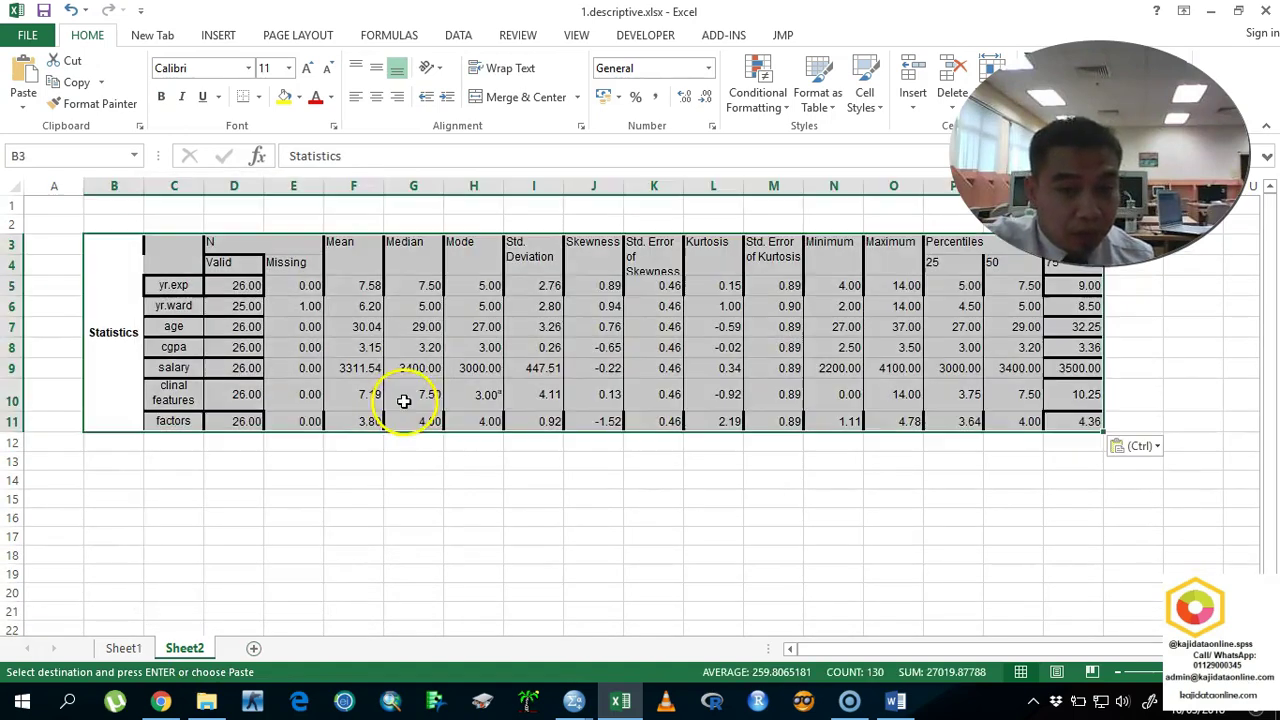
Step: Review the yr.exp row's mean, median, mode and standard deviation in the transposed table
click(410, 459)
drag(178, 286, 328, 287)
click(371, 288)
click(486, 292)
click(543, 286)
click(413, 287)
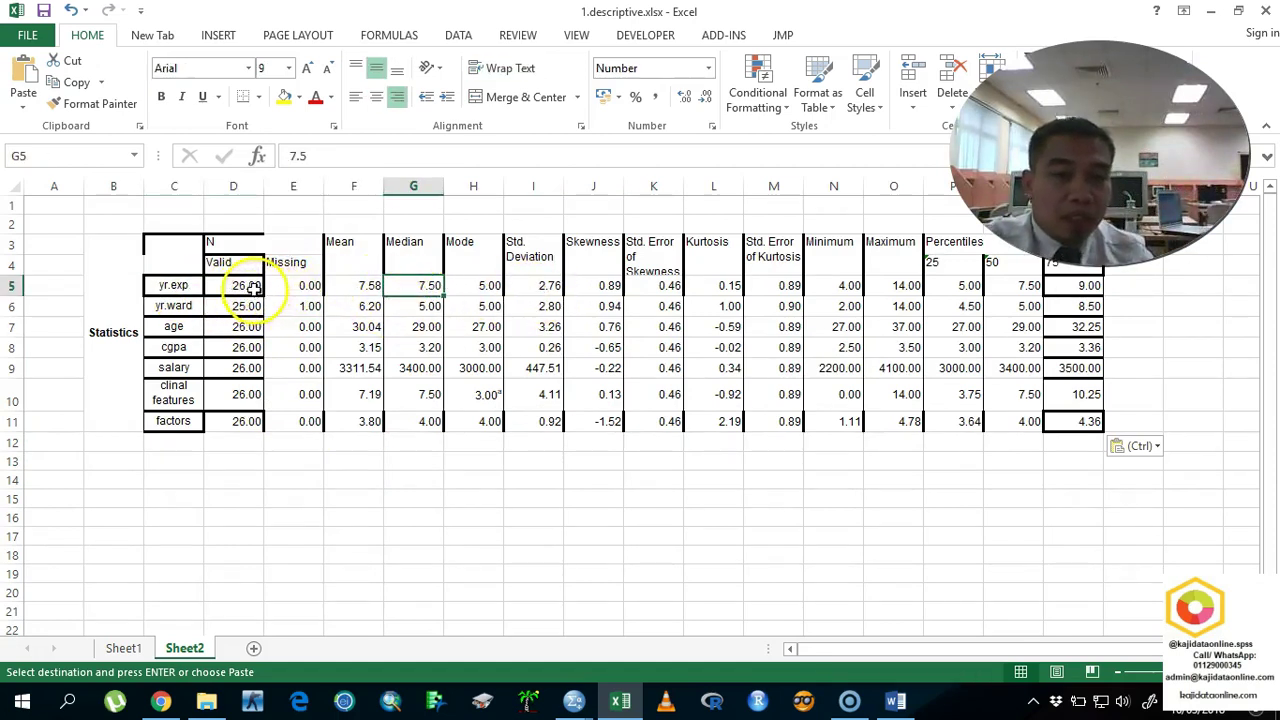
Step: Switch to Word and extend Table 2 with three more empty rows
click(878, 698)
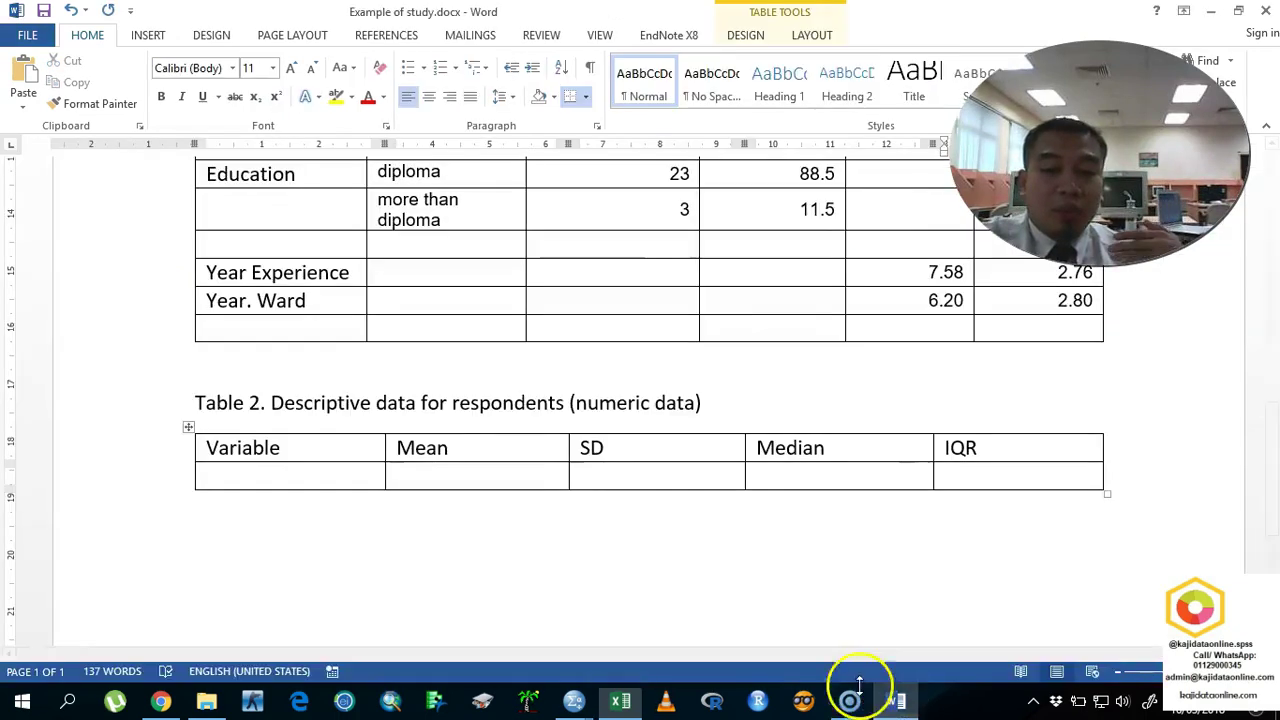
click(313, 497)
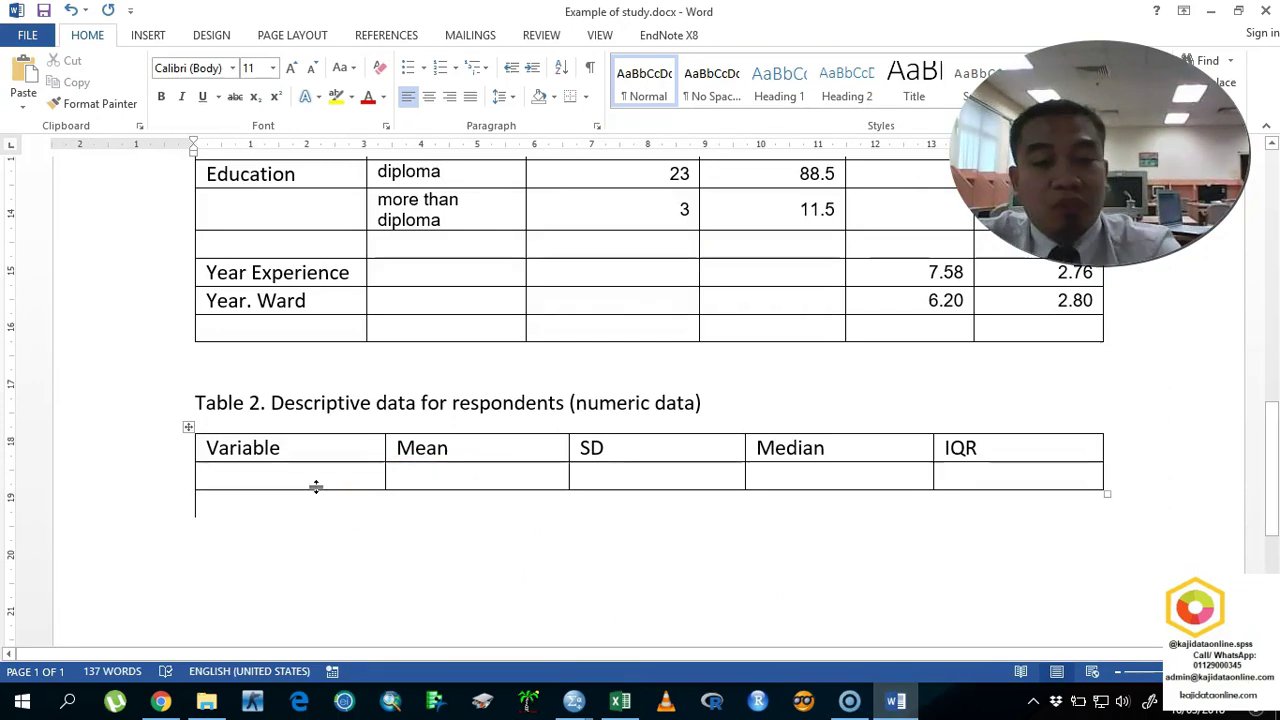
click(318, 481)
key(Tab)
key(Tab)
key(Tab)
key(Tab)
key(Tab)
key(Tab)
key(Tab)
key(Tab)
key(Tab)
key(Tab)
key(Tab)
key(Tab)
key(Tab)
key(Tab)
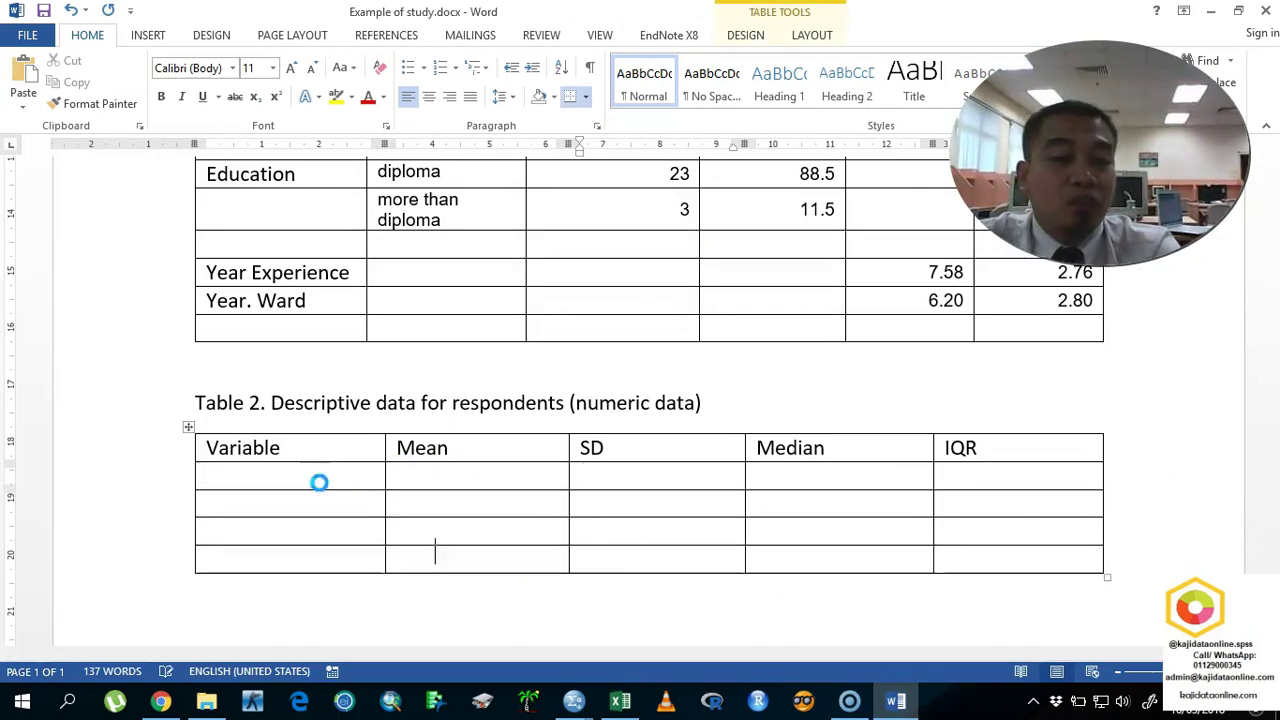
Step: Copy the Statistics table from Excel's Sheet1 again and paste it transposed on Sheet2 starting at cell C14
click(622, 700)
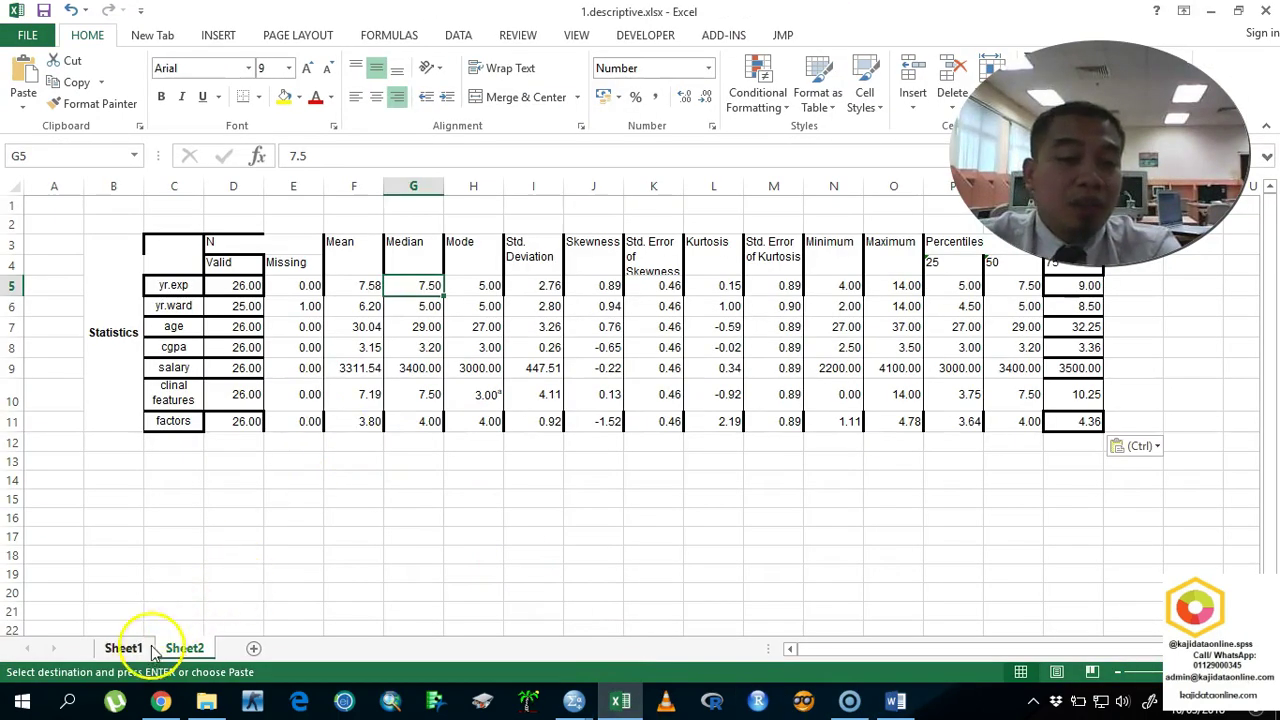
click(130, 648)
key(Escape)
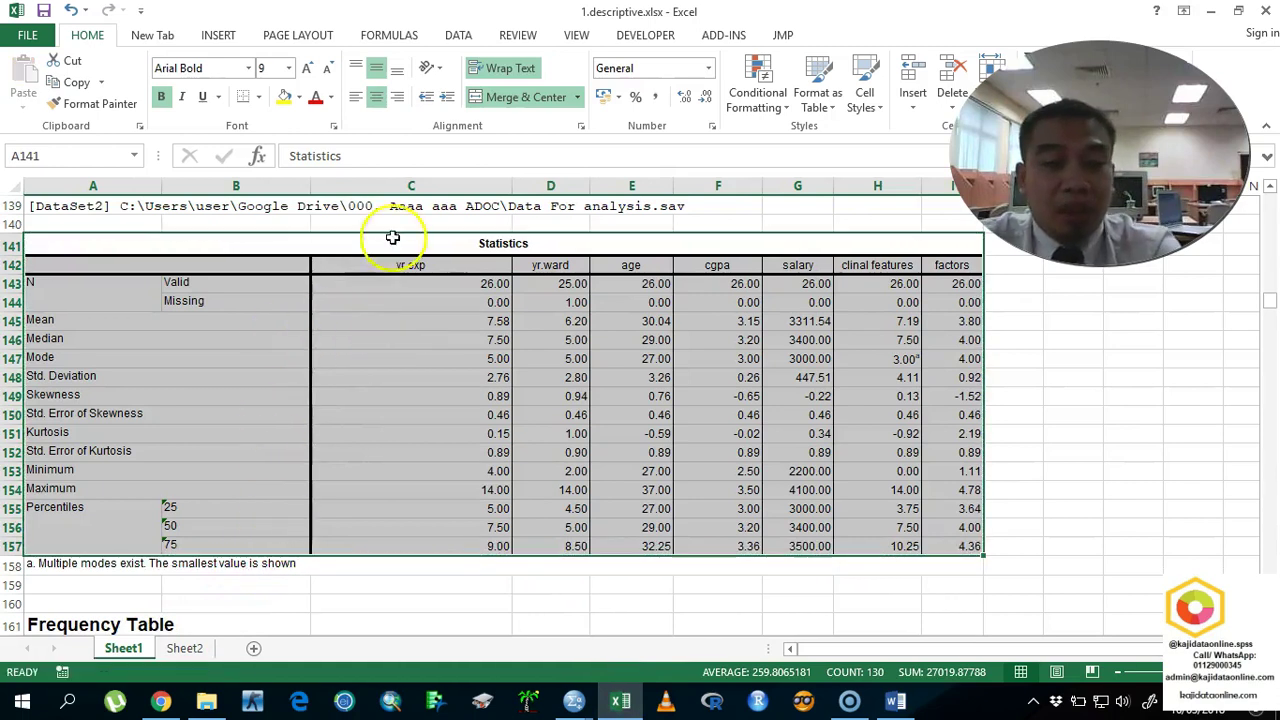
drag(401, 240, 403, 530)
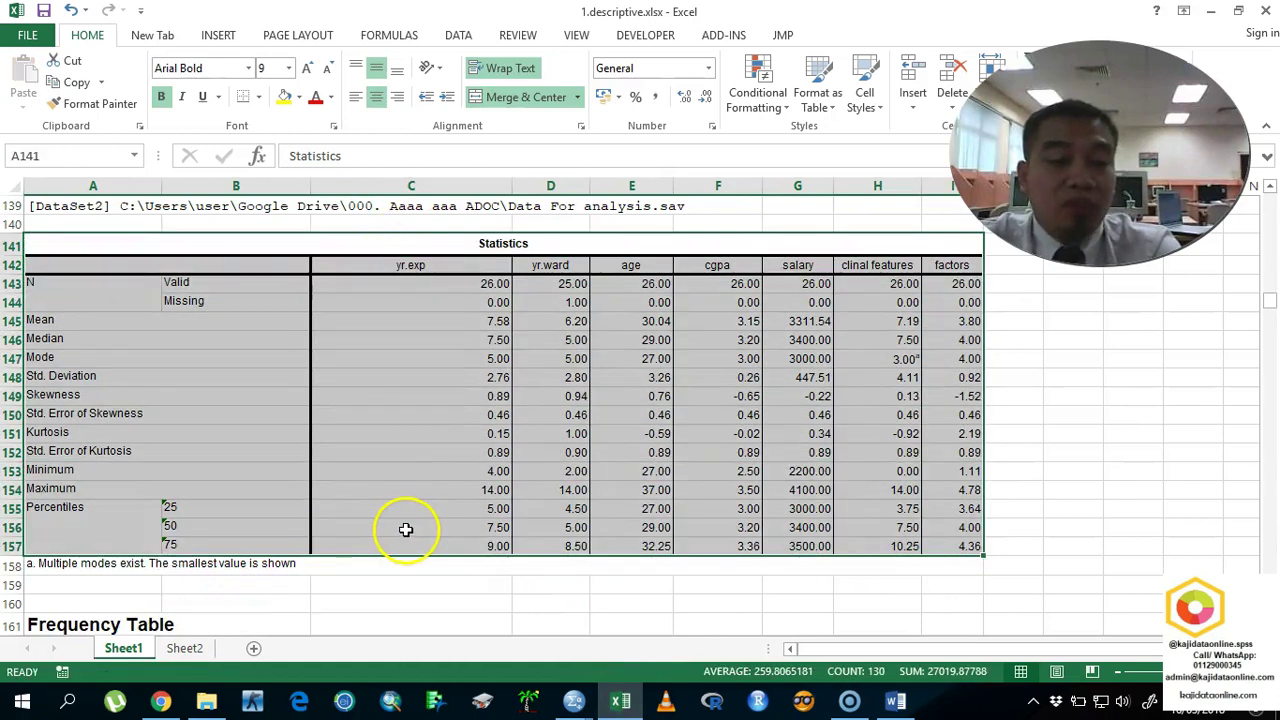
key(ctrl+c)
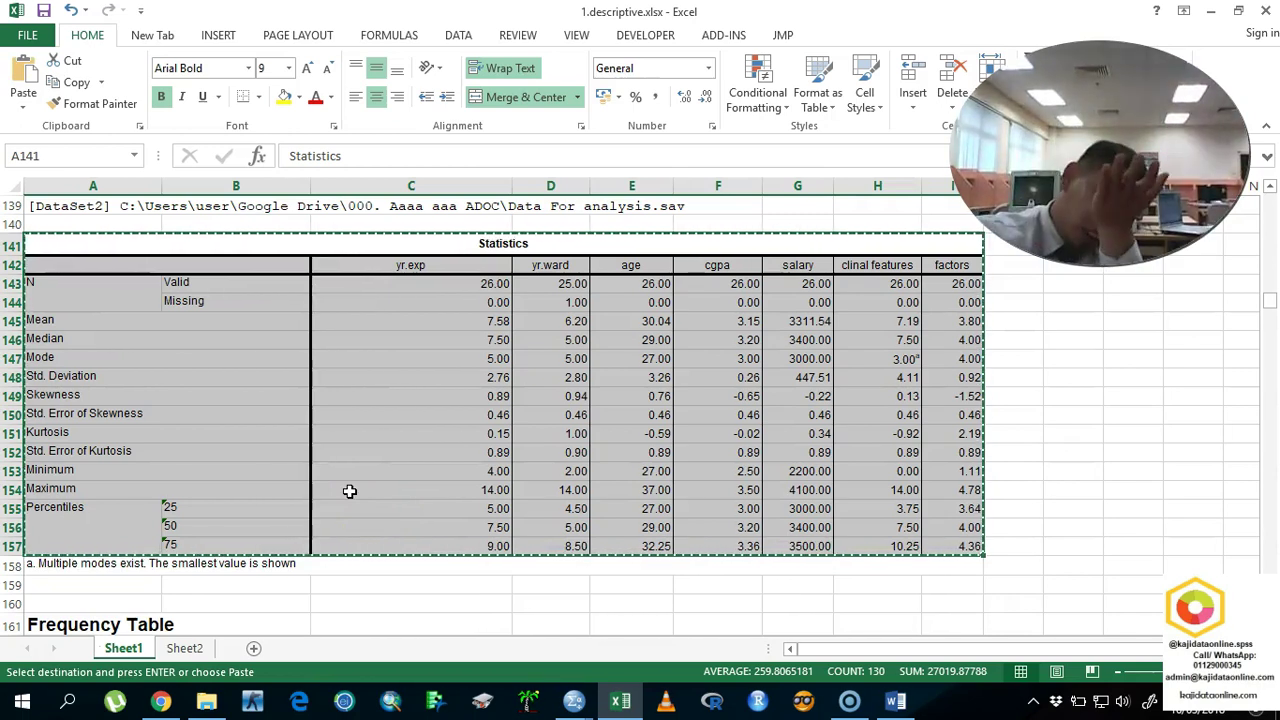
click(190, 652)
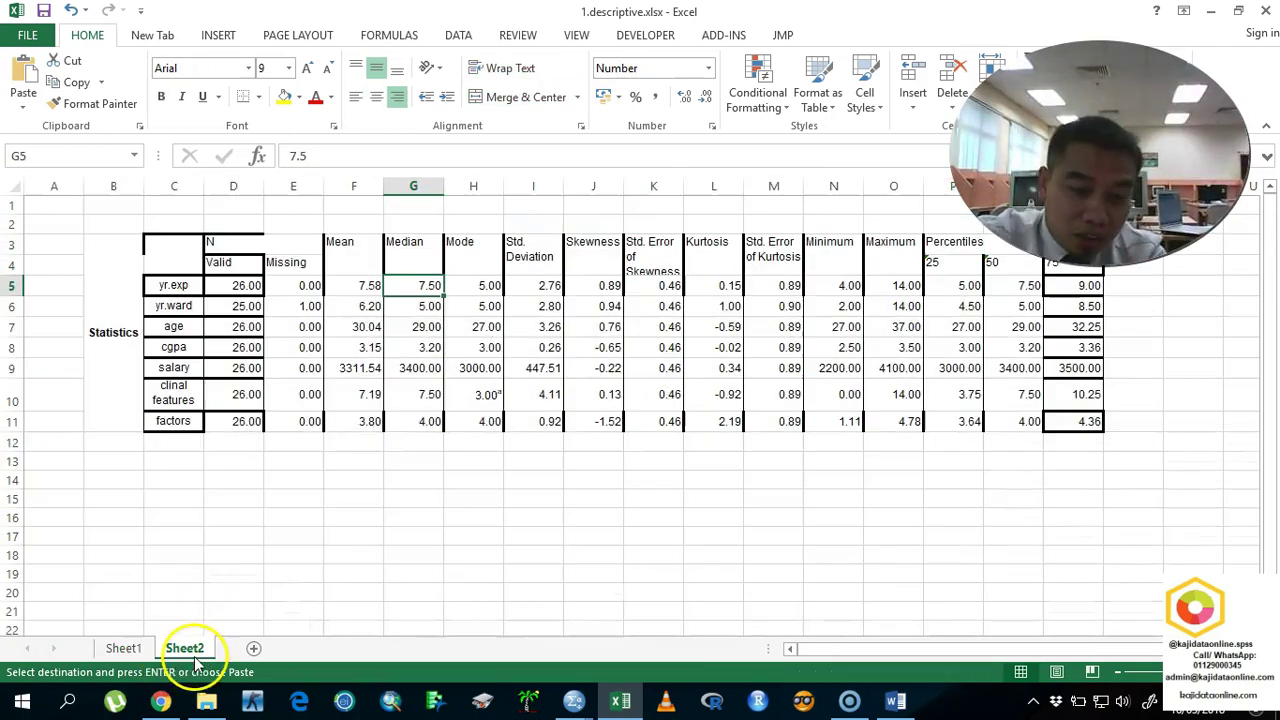
click(177, 482)
right_click(180, 482)
mouse_move(338, 222)
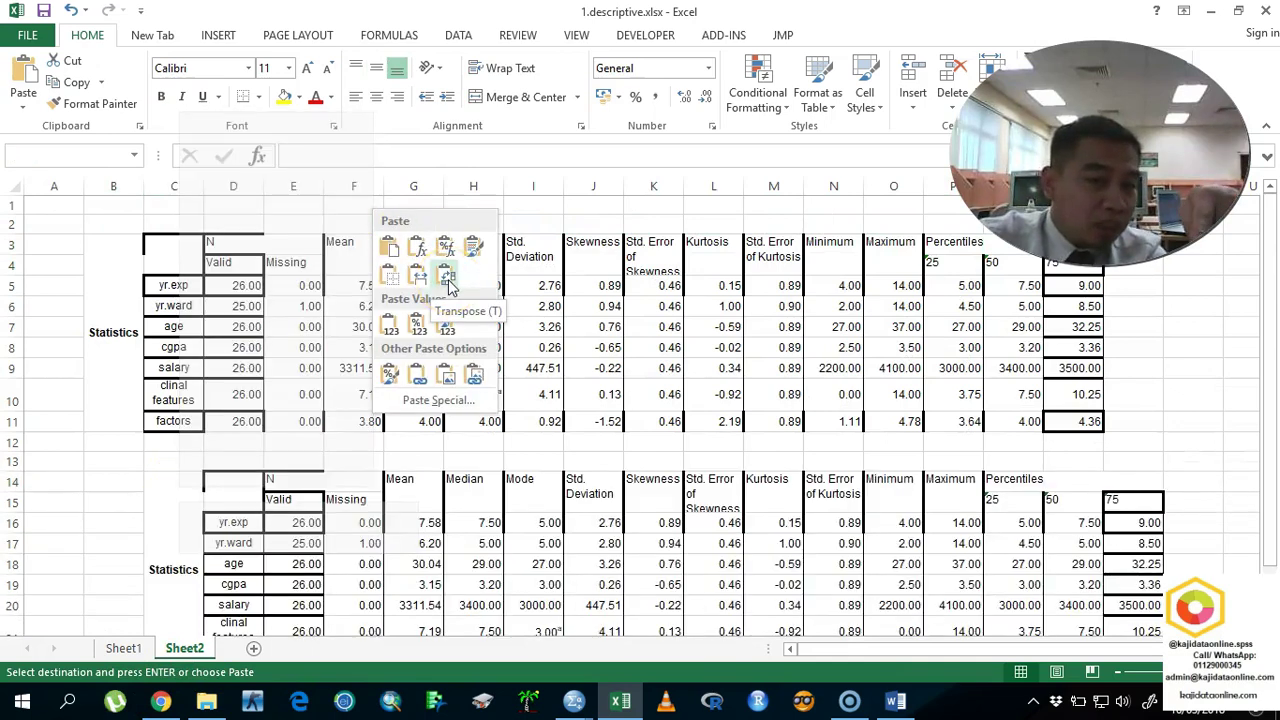
click(448, 285)
scroll(428, 423, down, 2)
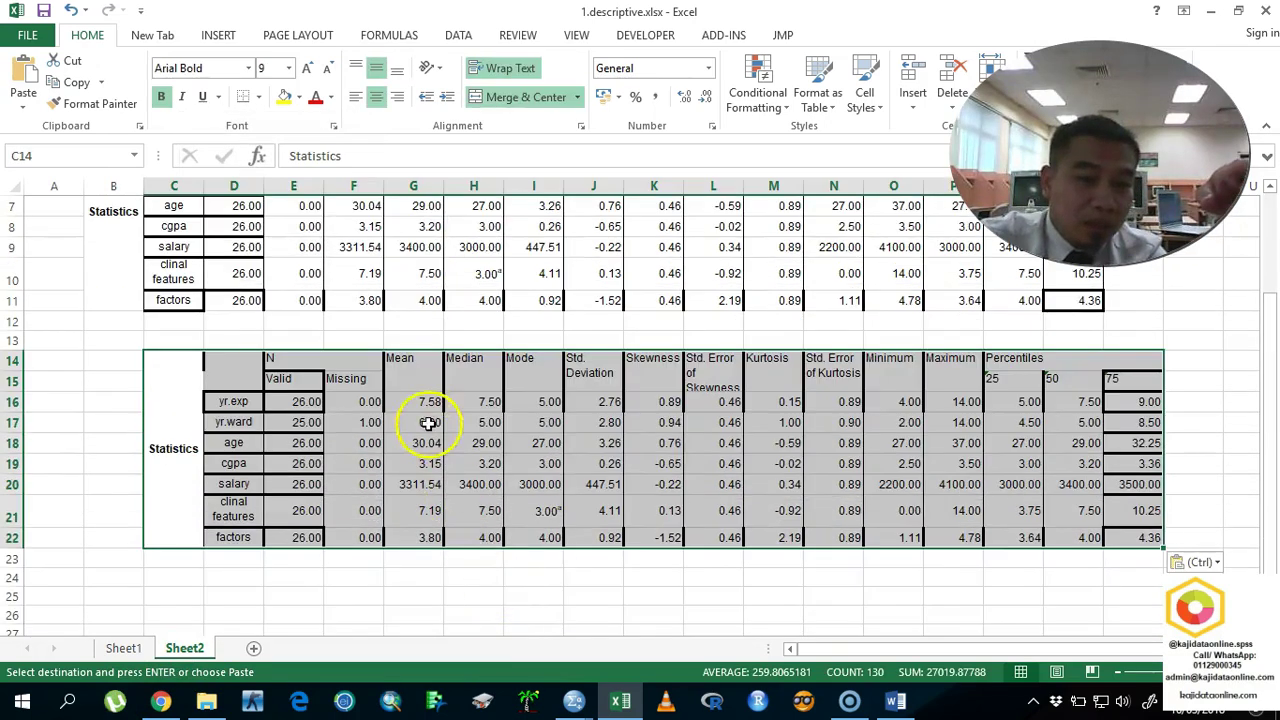
Step: Delete the second transposed Statistics table from Sheet2, starting at row 13
click(467, 365)
scroll(494, 380, up, 2)
click(480, 185)
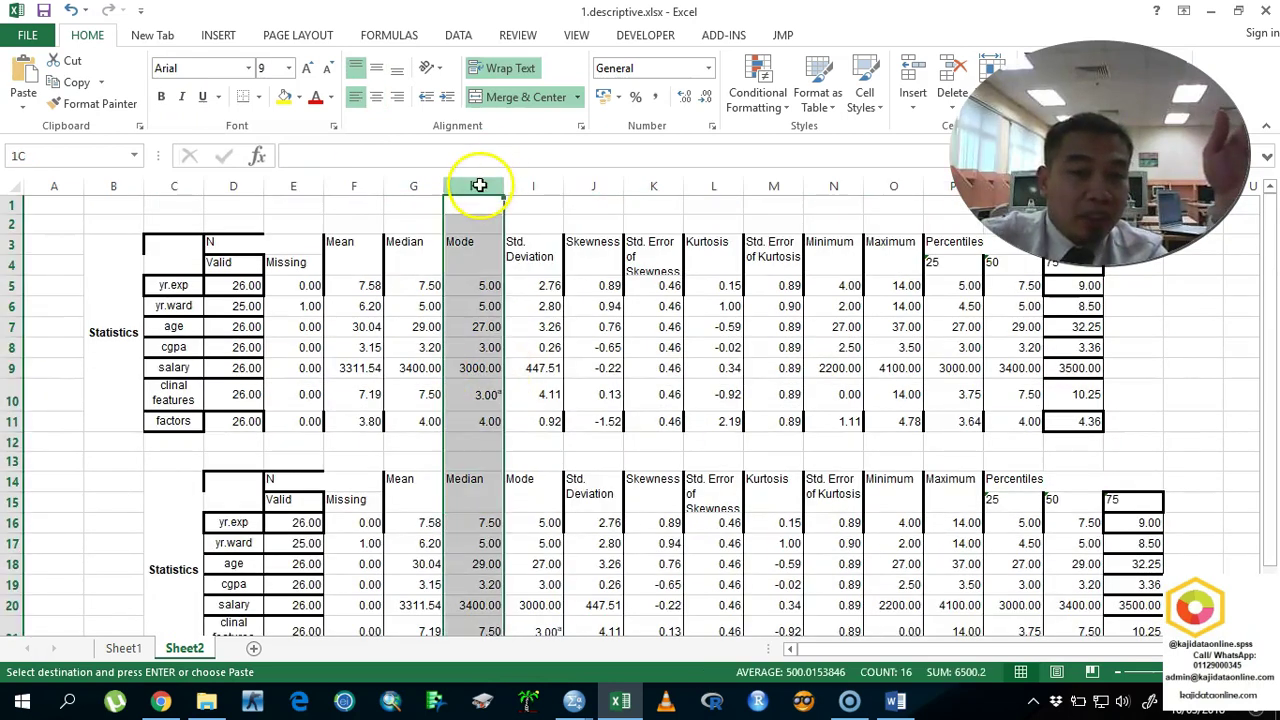
drag(114, 461, 1158, 618)
right_click(1157, 612)
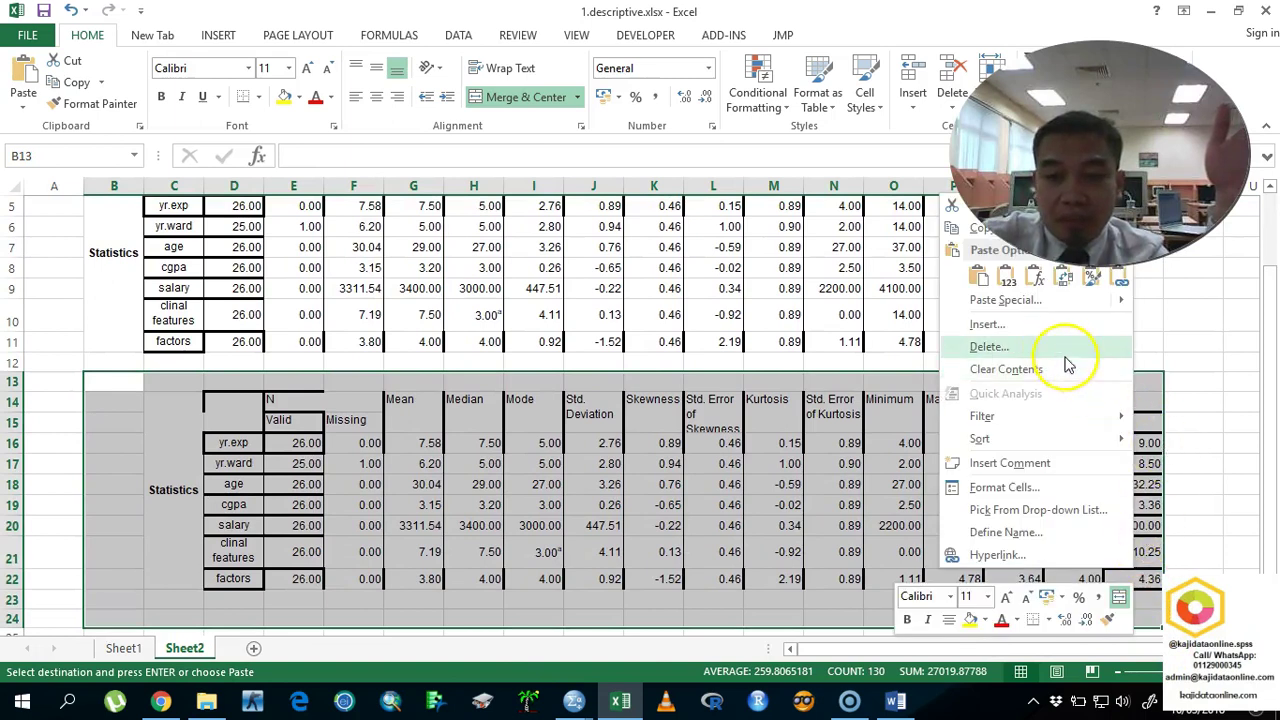
click(986, 345)
click(1025, 345)
click(1017, 395)
scroll(640, 440, up, 2)
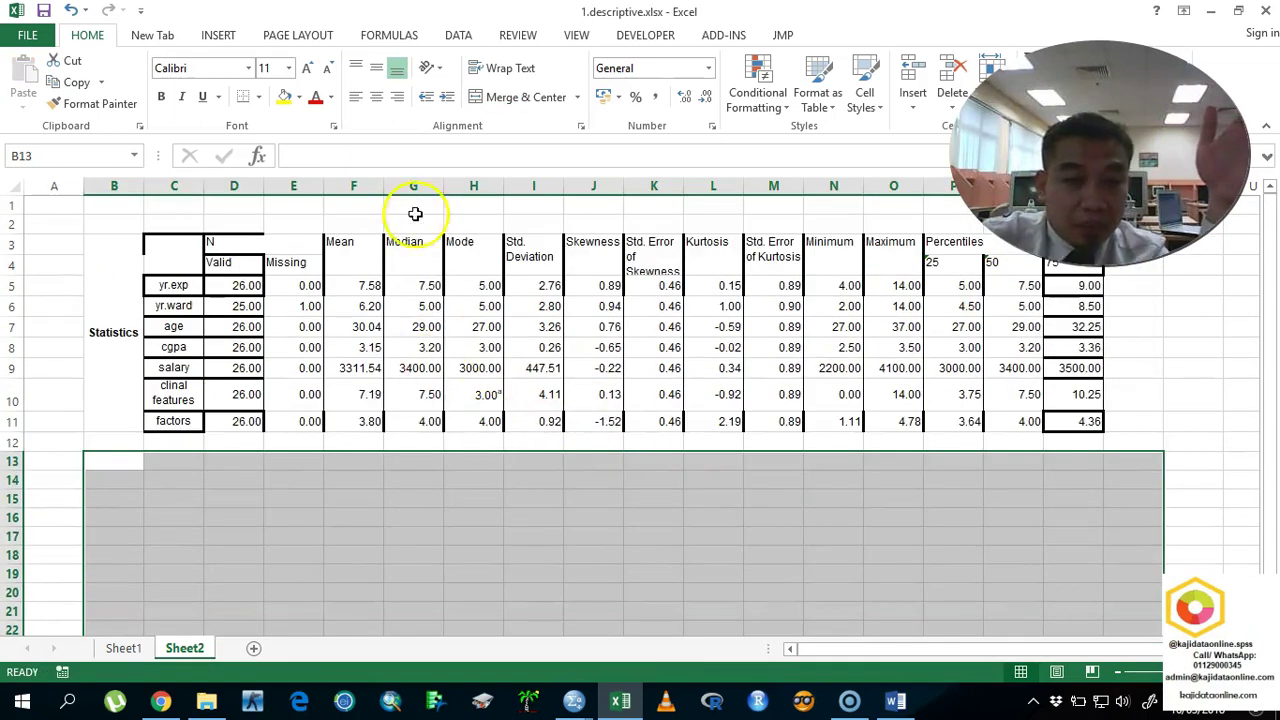
Step: Delete the Mode column and the columns from Std. Deviation through Maximum on Sheet2
click(350, 186)
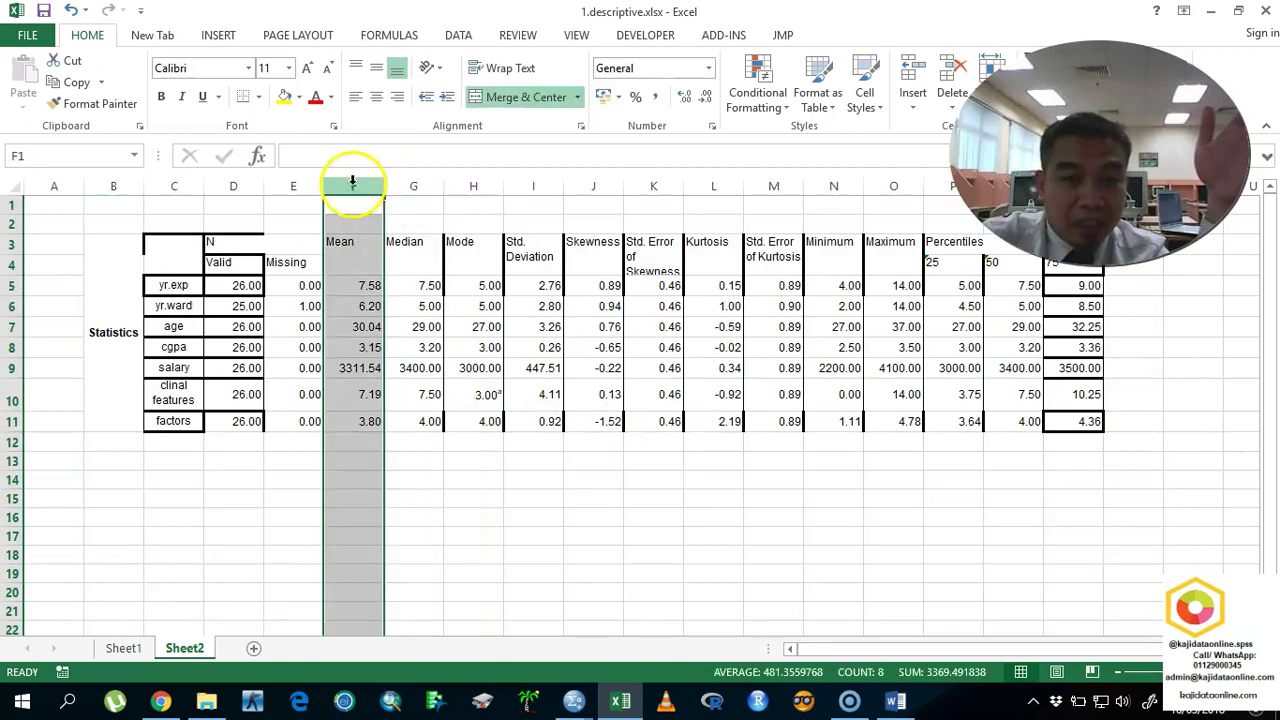
click(480, 187)
right_click(478, 192)
click(530, 340)
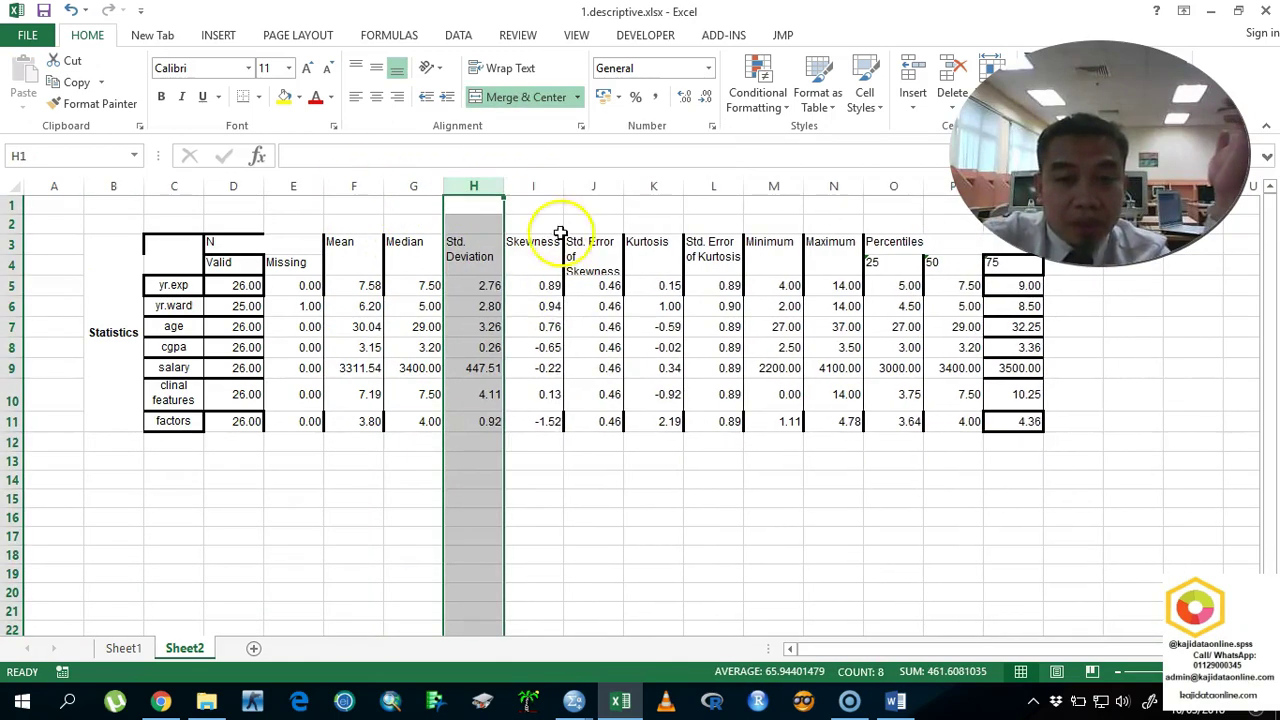
drag(838, 186, 486, 191)
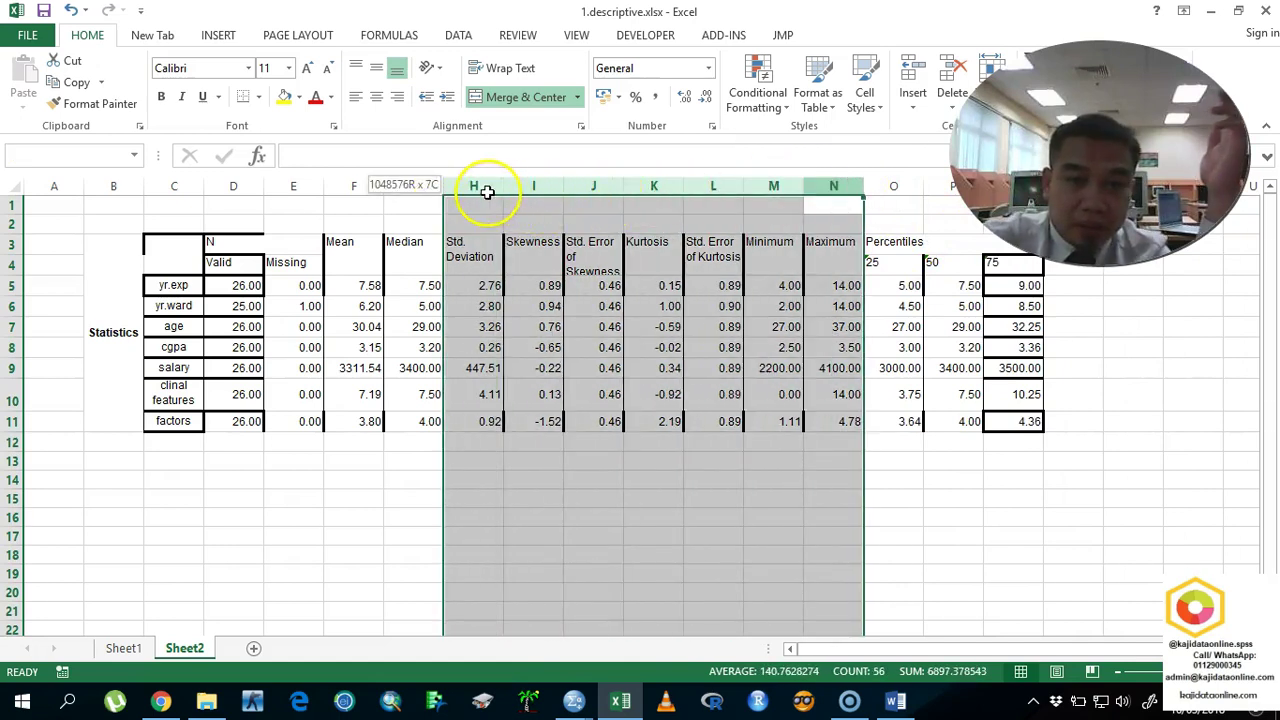
right_click(486, 192)
click(525, 342)
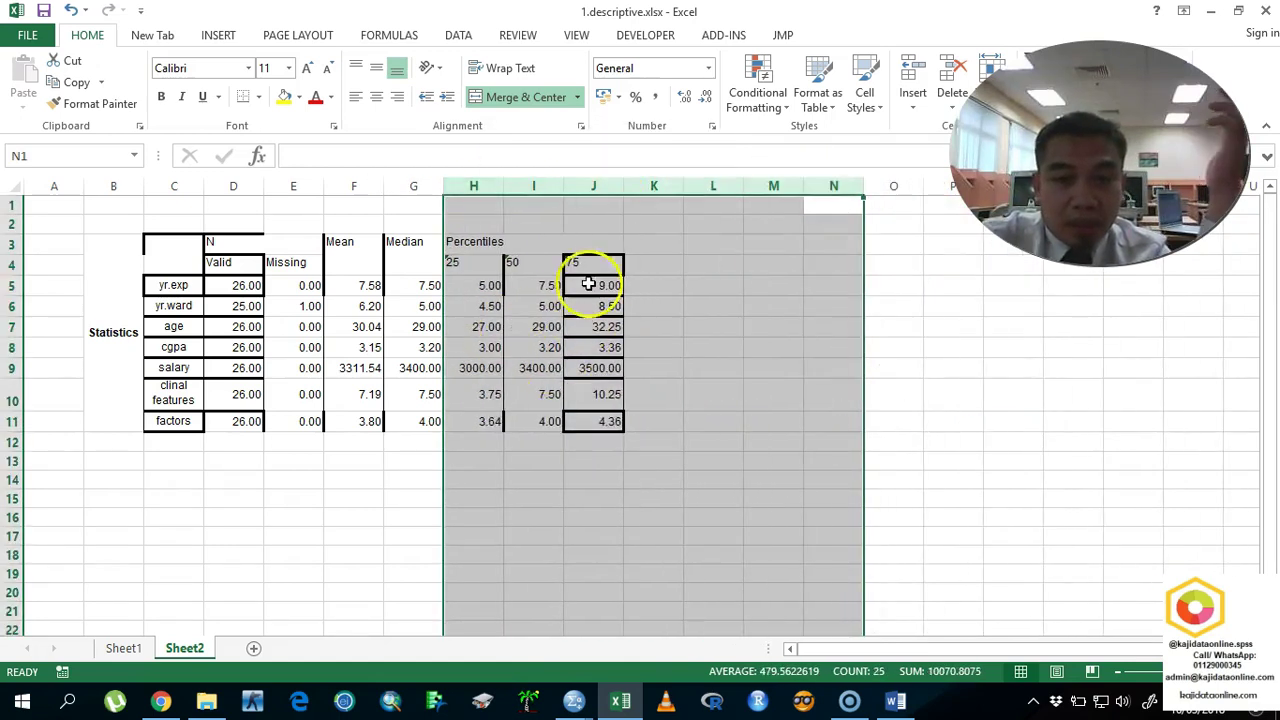
Step: Delete the 50th percentile column and the Missing and Mean columns from the transposed table
click(534, 197)
right_click(534, 197)
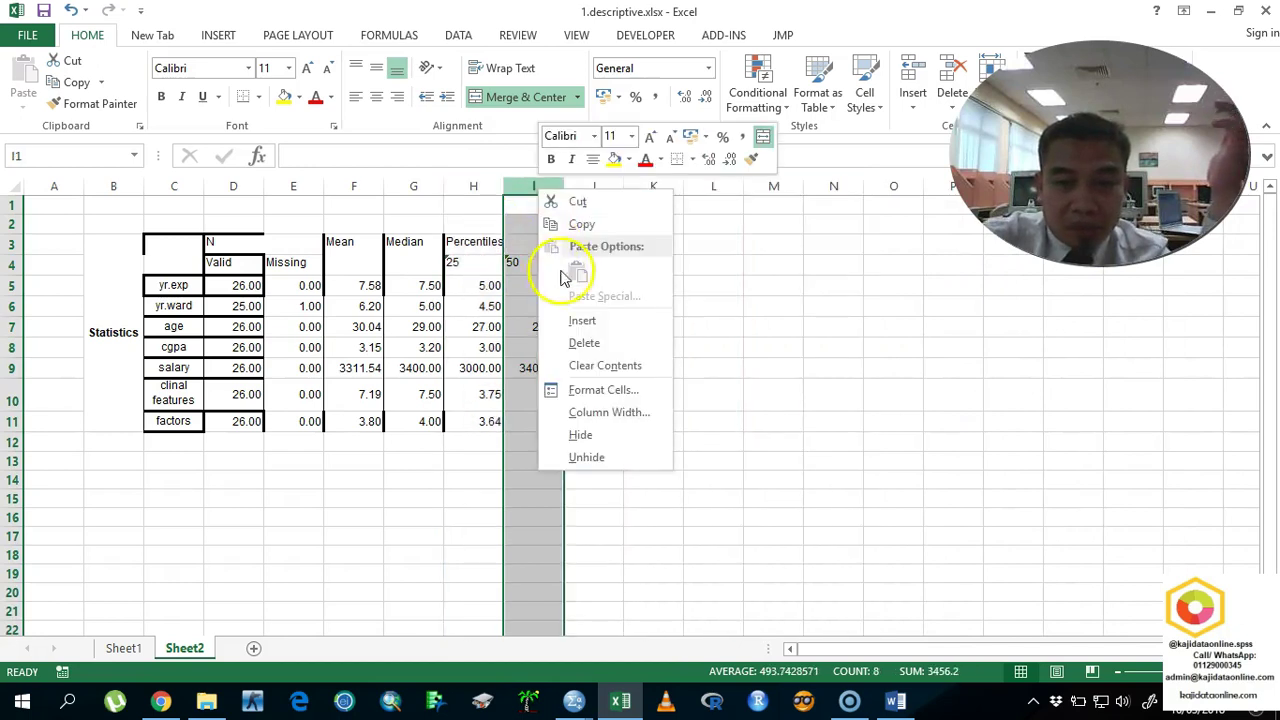
click(557, 337)
drag(435, 293, 533, 347)
drag(343, 190, 299, 189)
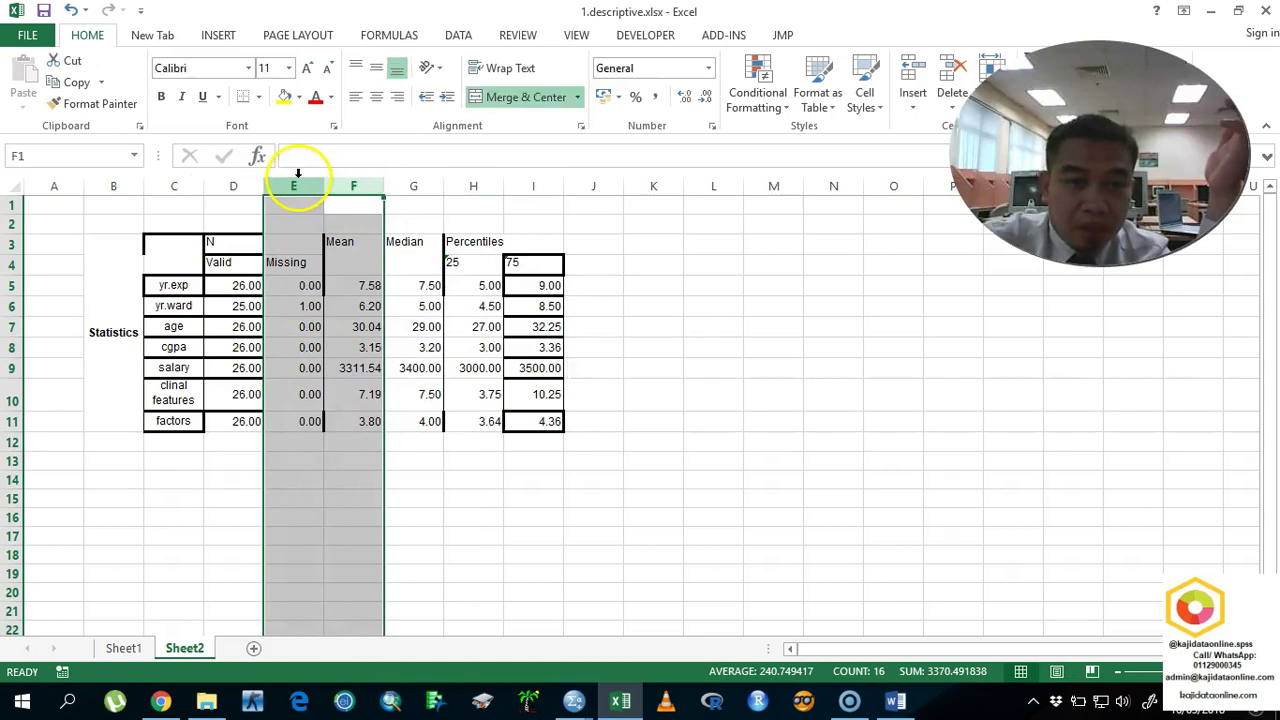
right_click(306, 190)
click(398, 331)
Step: Delete the N Valid column from the transposed Statistics table on Sheet2
click(250, 190)
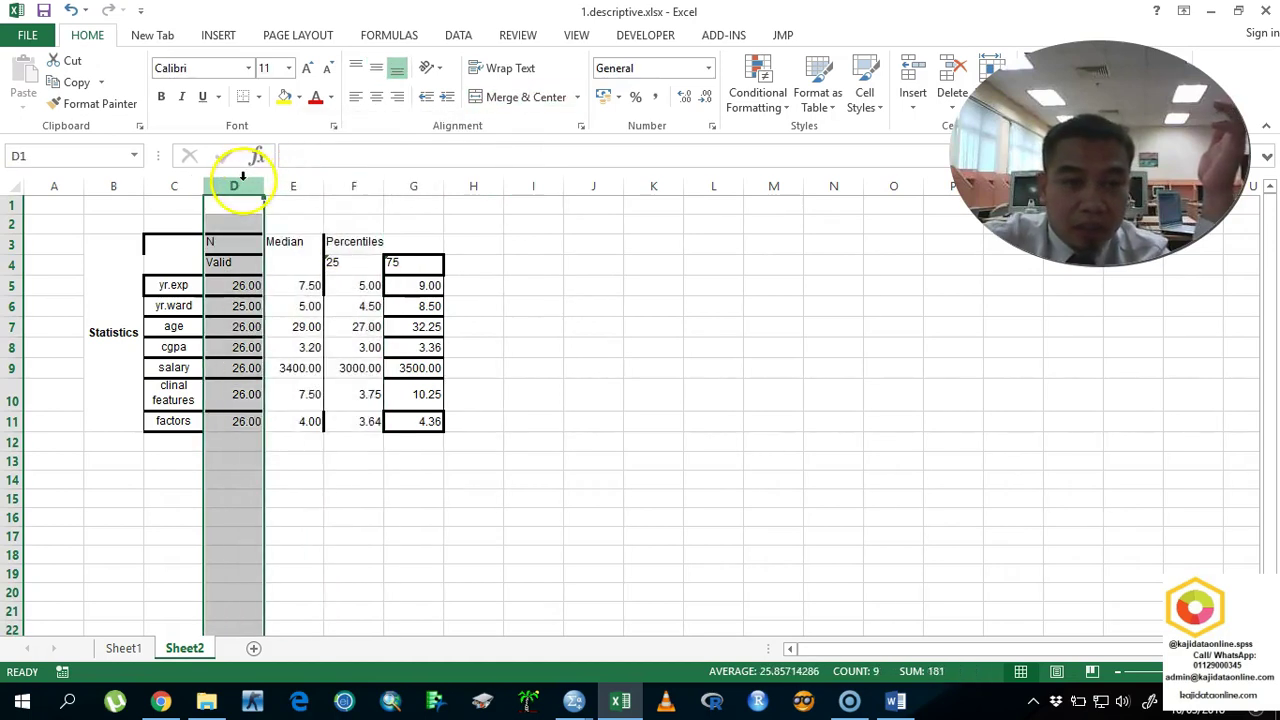
right_click(250, 192)
click(290, 334)
Step: Copy cells C5:F11 from Sheet2 and paste them over the first four columns of Table 2's last three rows in the Word document
drag(173, 286, 363, 420)
right_click(366, 421)
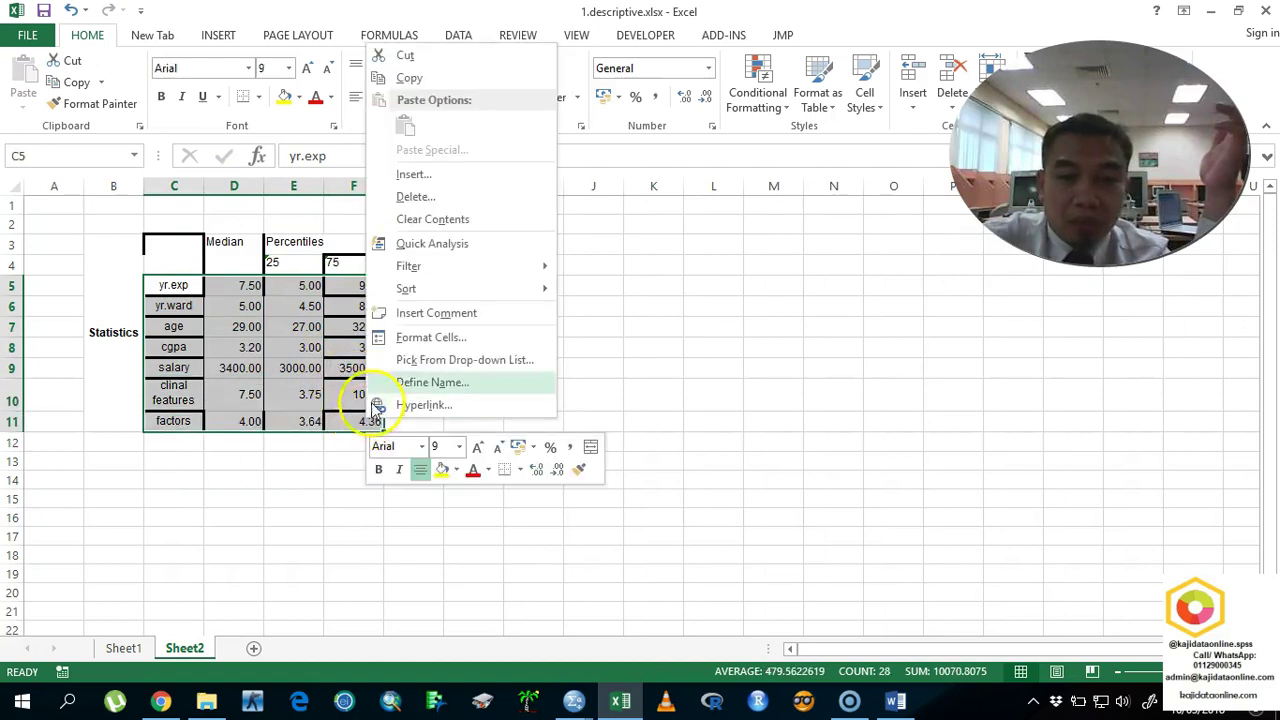
click(466, 80)
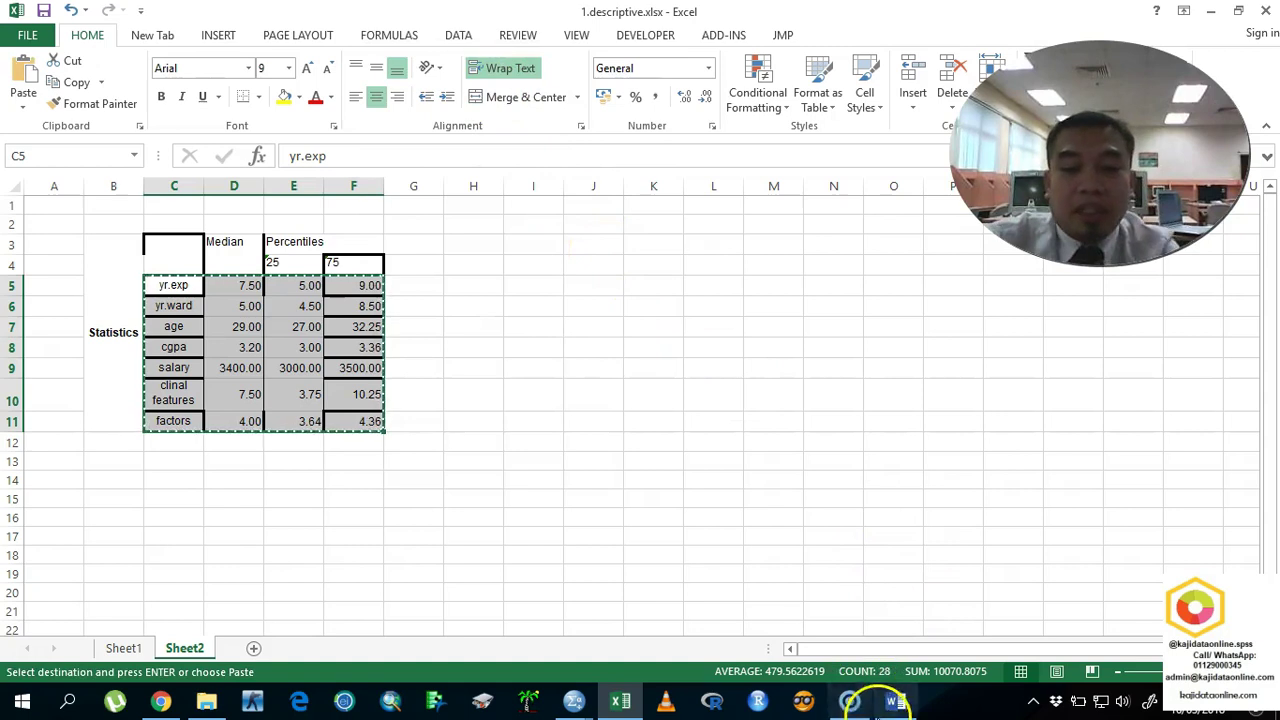
click(895, 701)
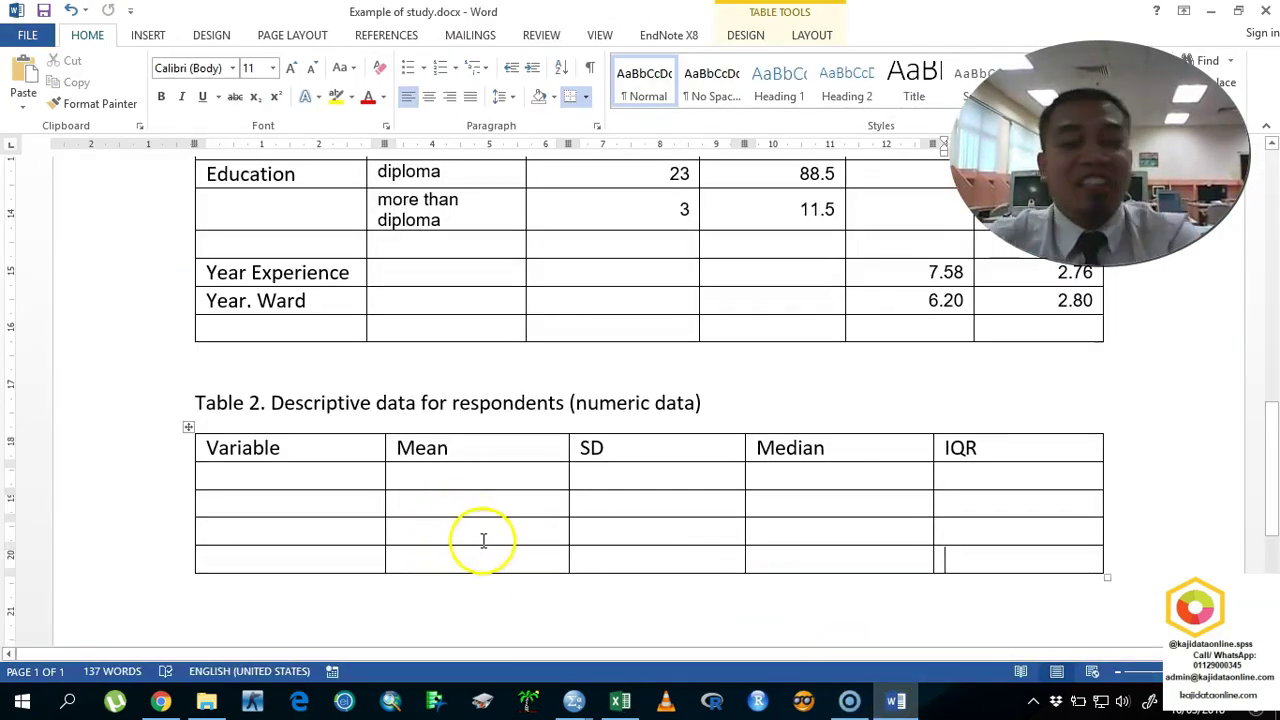
click(580, 667)
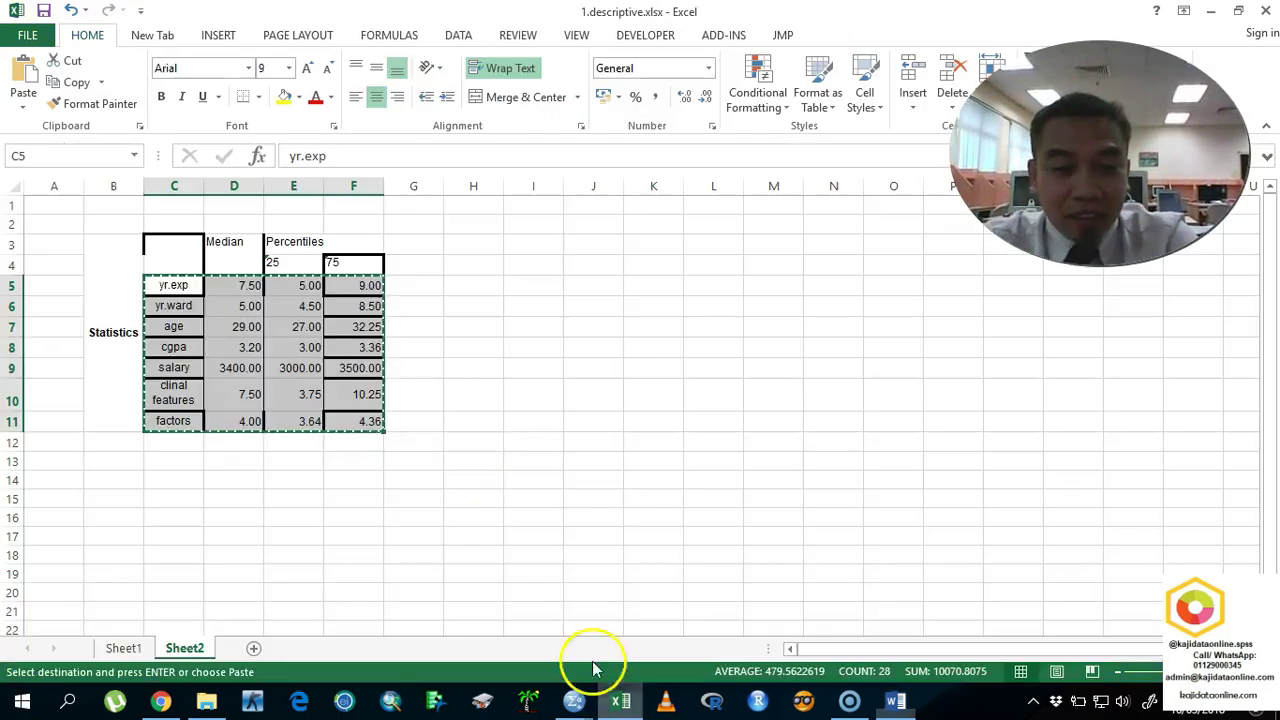
click(895, 701)
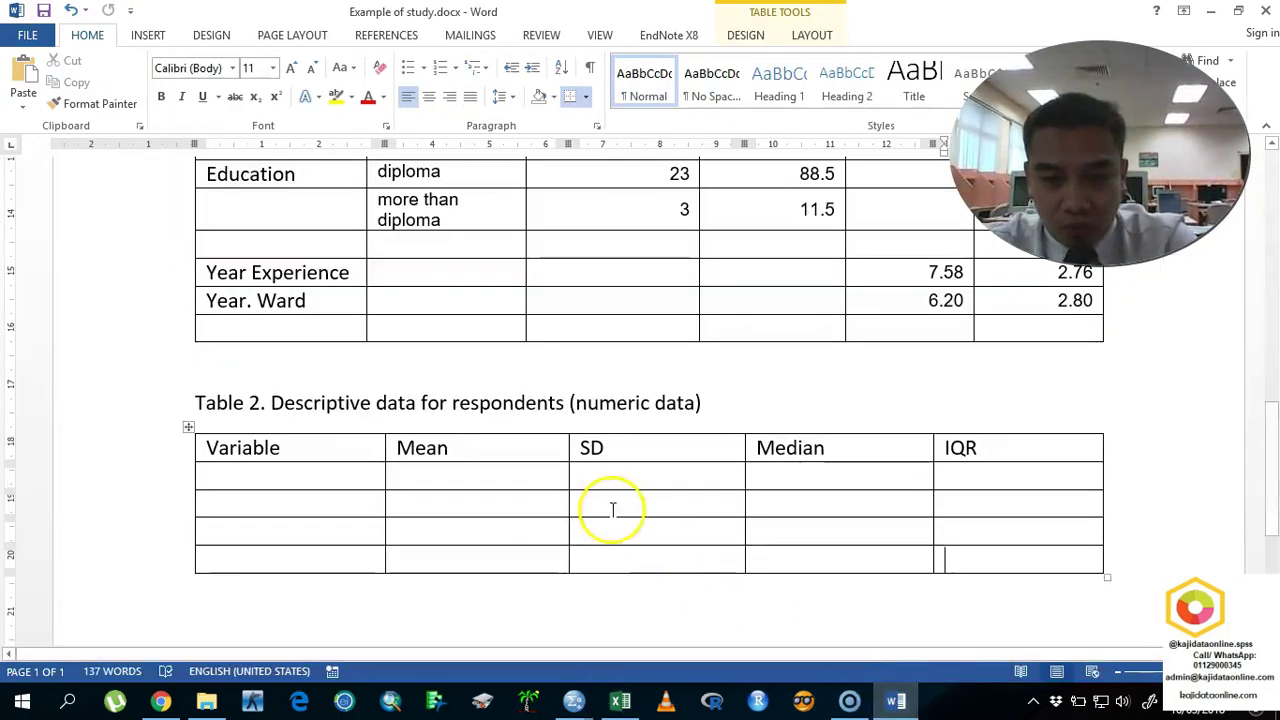
drag(358, 506, 765, 551)
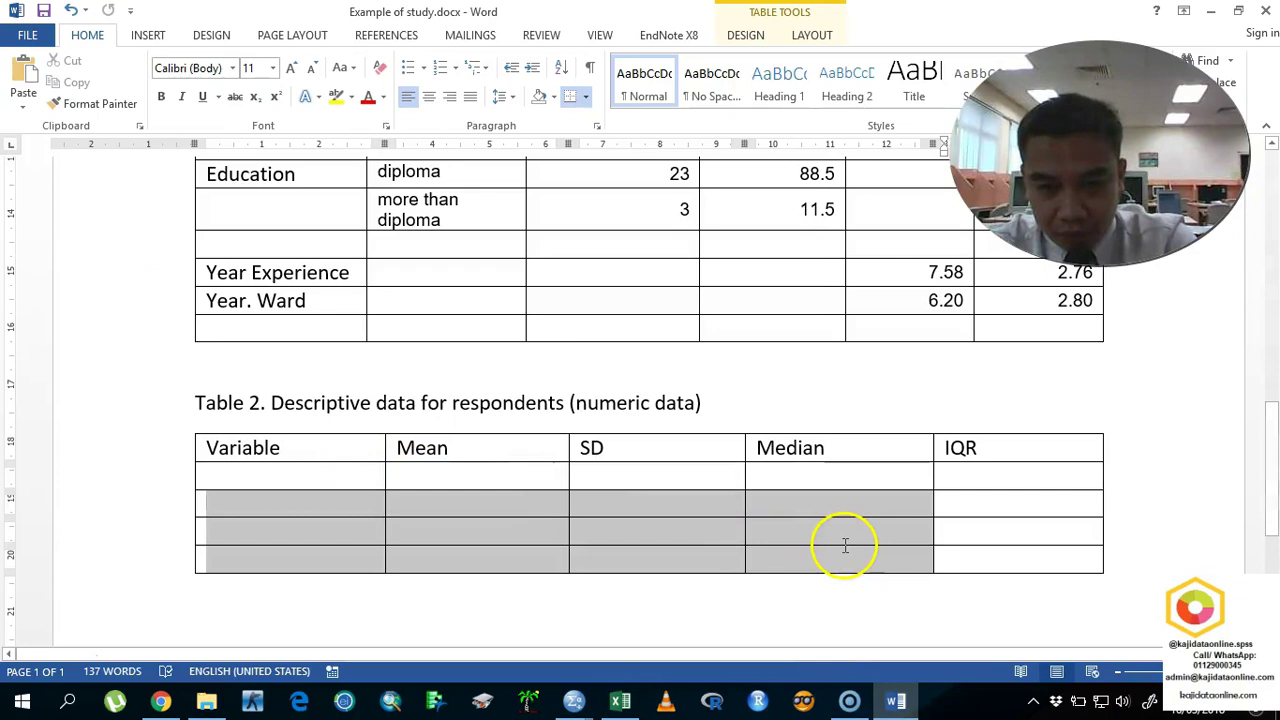
key(ctrl+v)
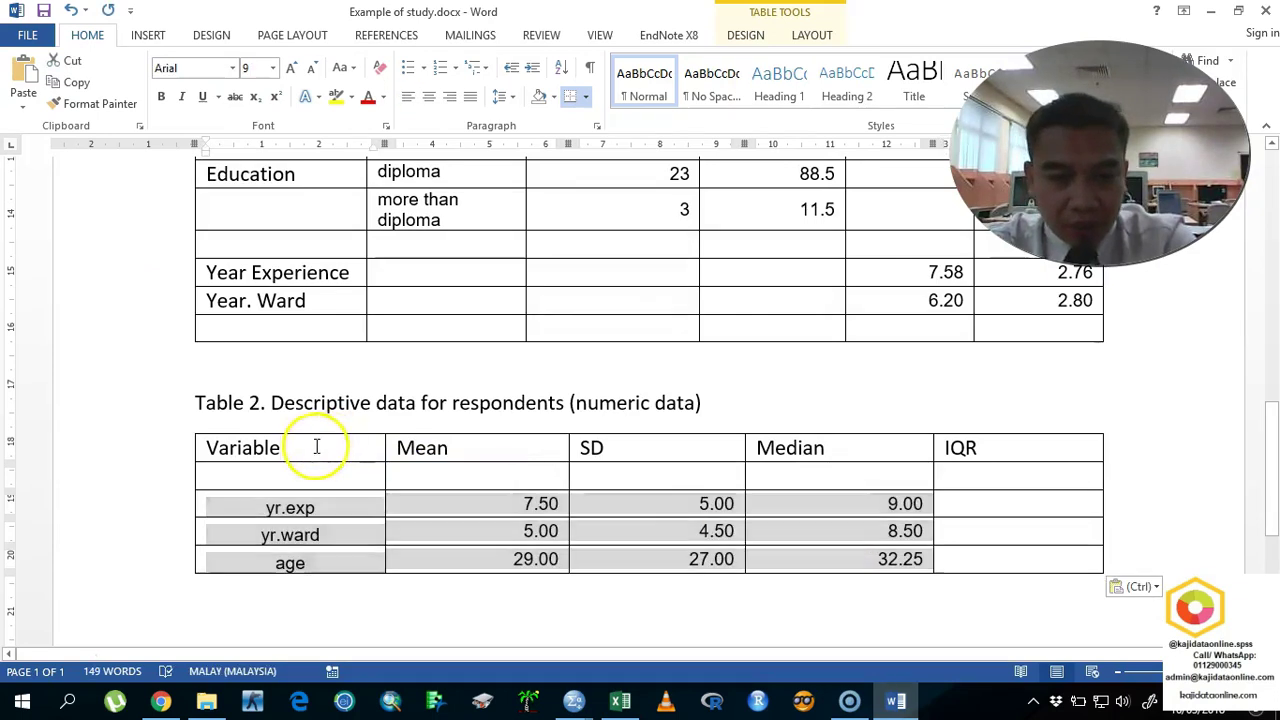
Step: Change Table 2's Mean, SD and Median column headings to Median, Q1 and Q3
click(314, 447)
key(Tab)
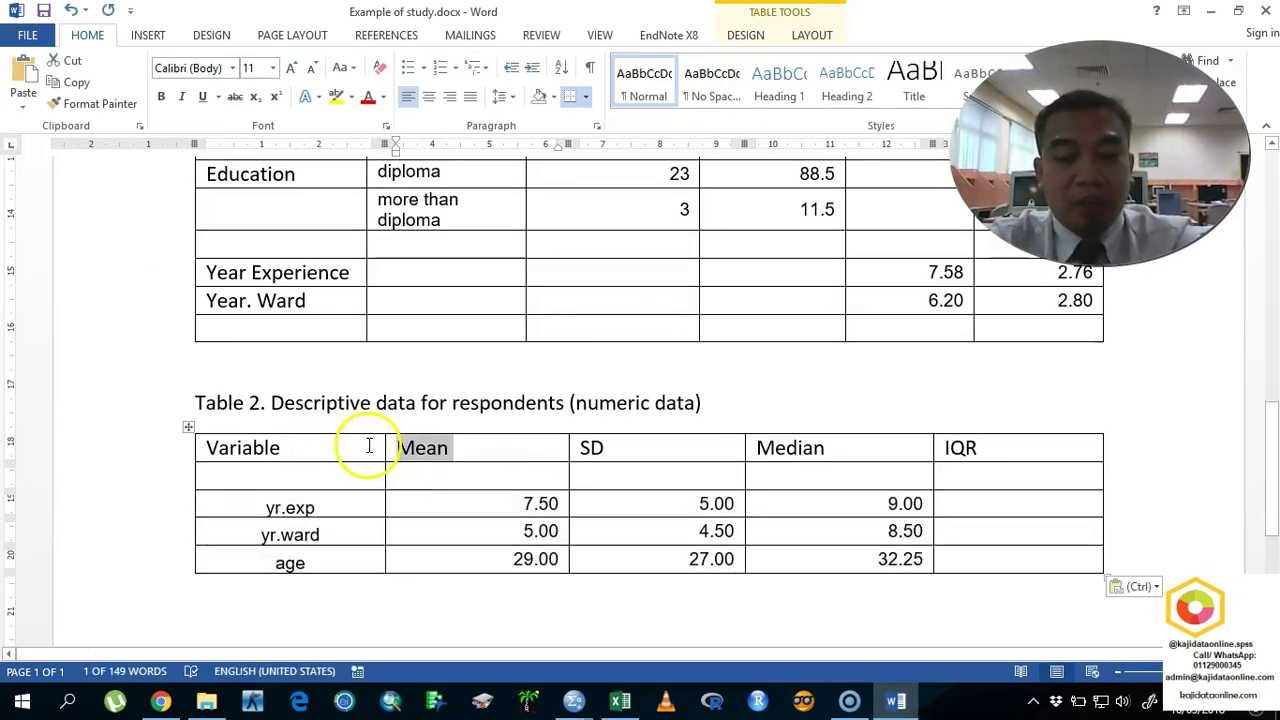
text(Mea)
text(ian)
key(Tab)
text(IAQ)
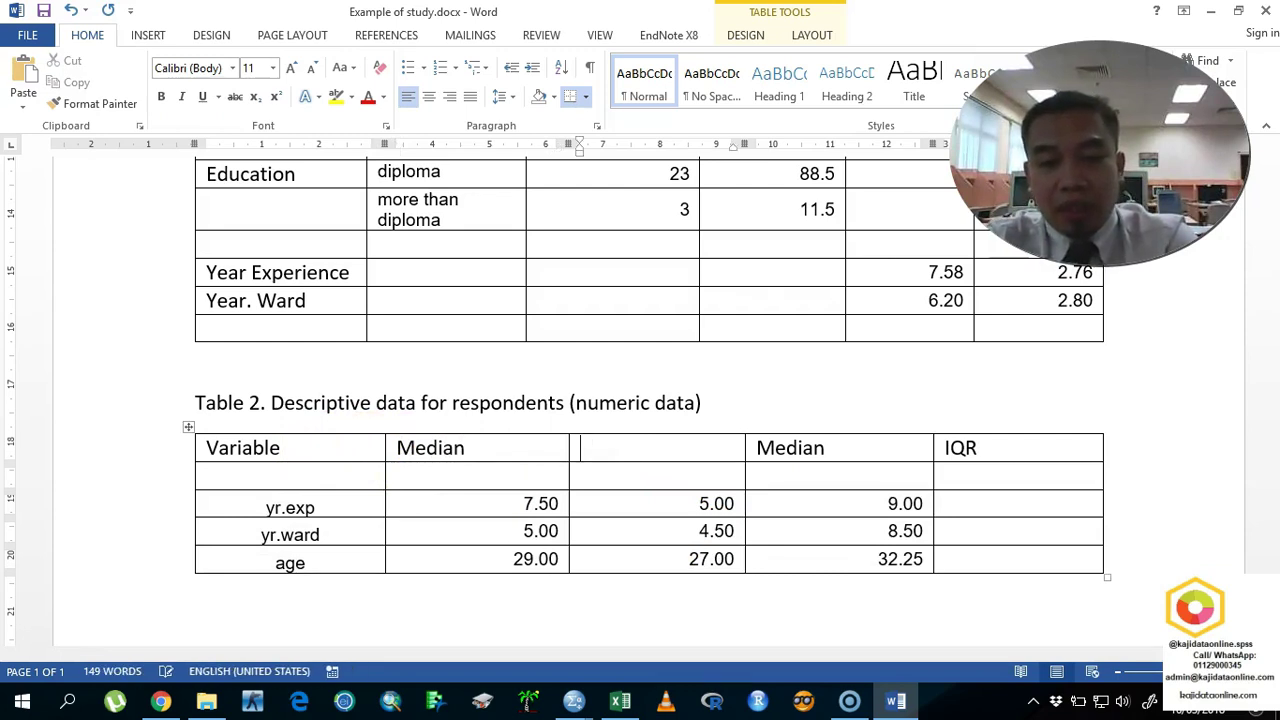
key(Tab)
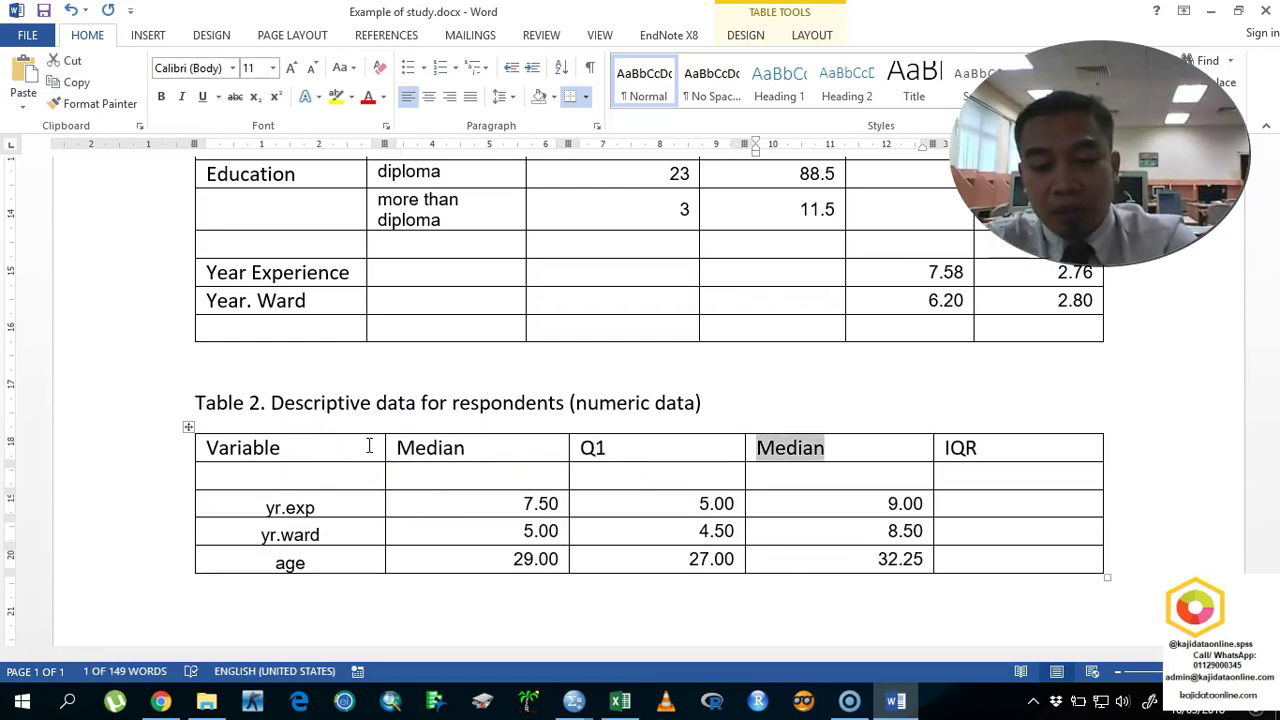
text(Q3)
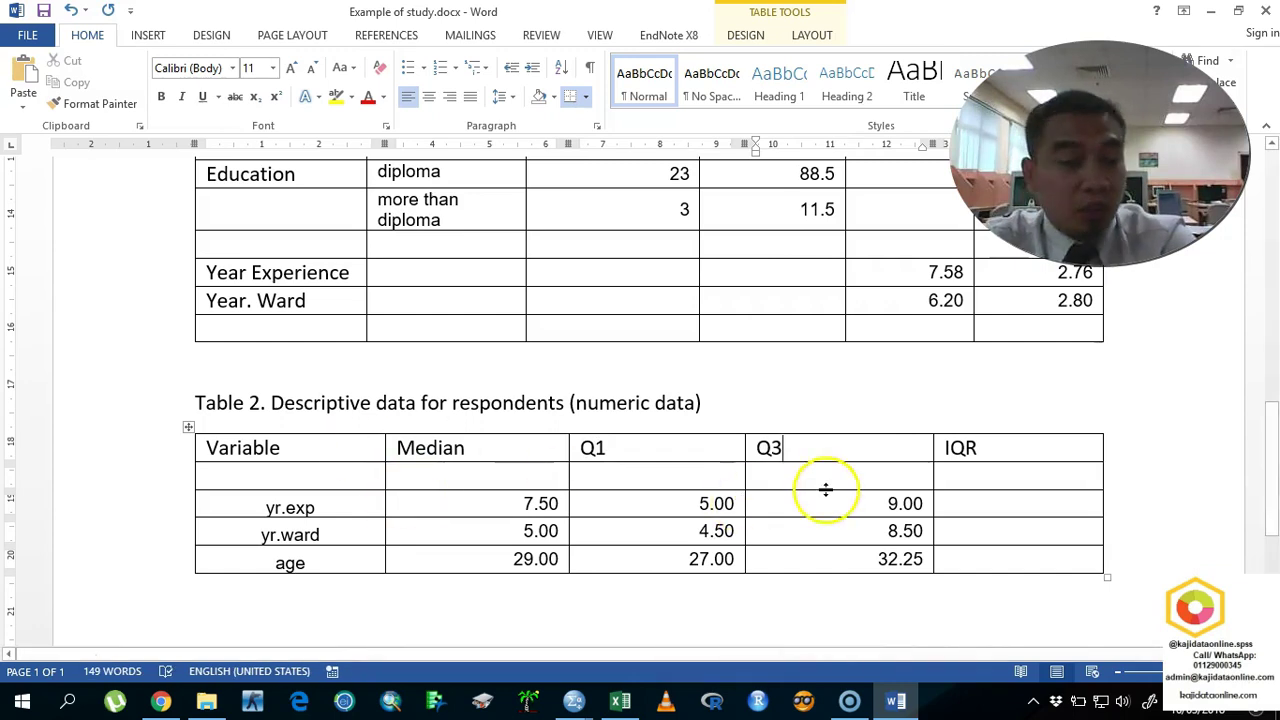
click(662, 445)
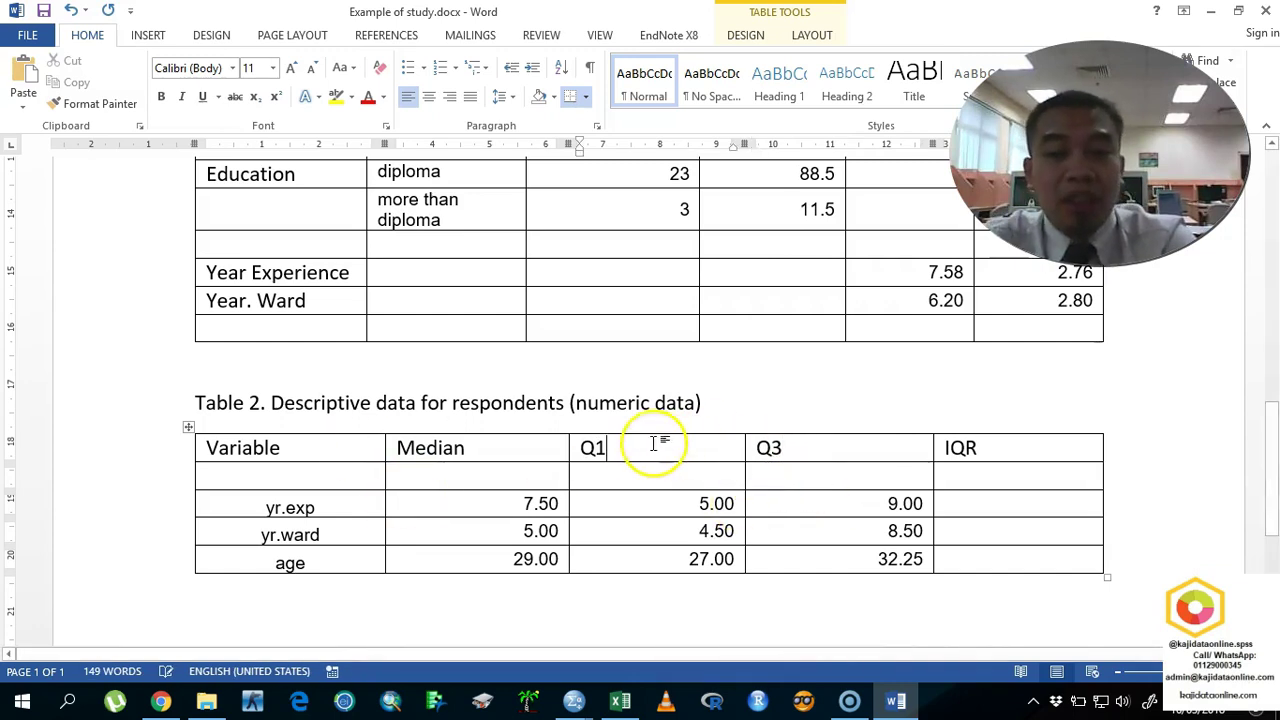
Step: Delete the empty IQR column from Table 2
click(995, 428)
right_click(1000, 425)
click(1034, 252)
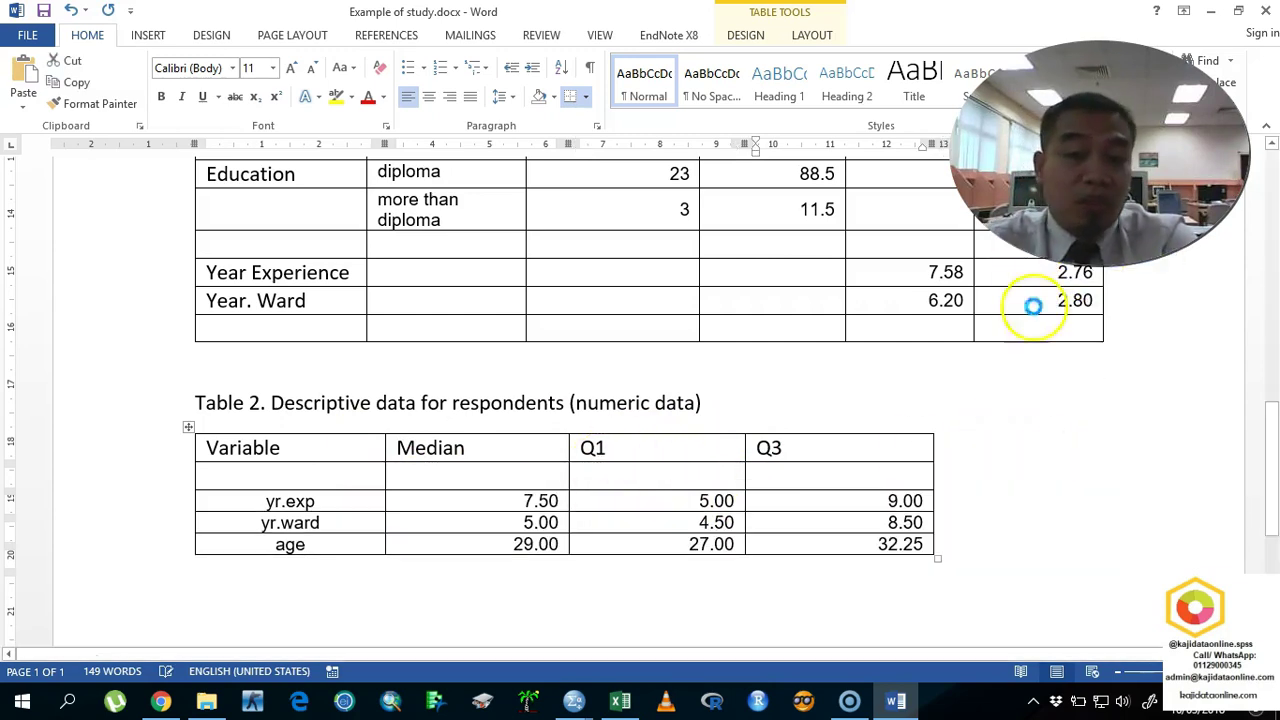
Step: Add the caption "Table 3. Comparison" below Table 2
scroll(871, 420, up, 12)
scroll(986, 514, down, 12)
click(505, 401)
text(Table 3. Comparison)
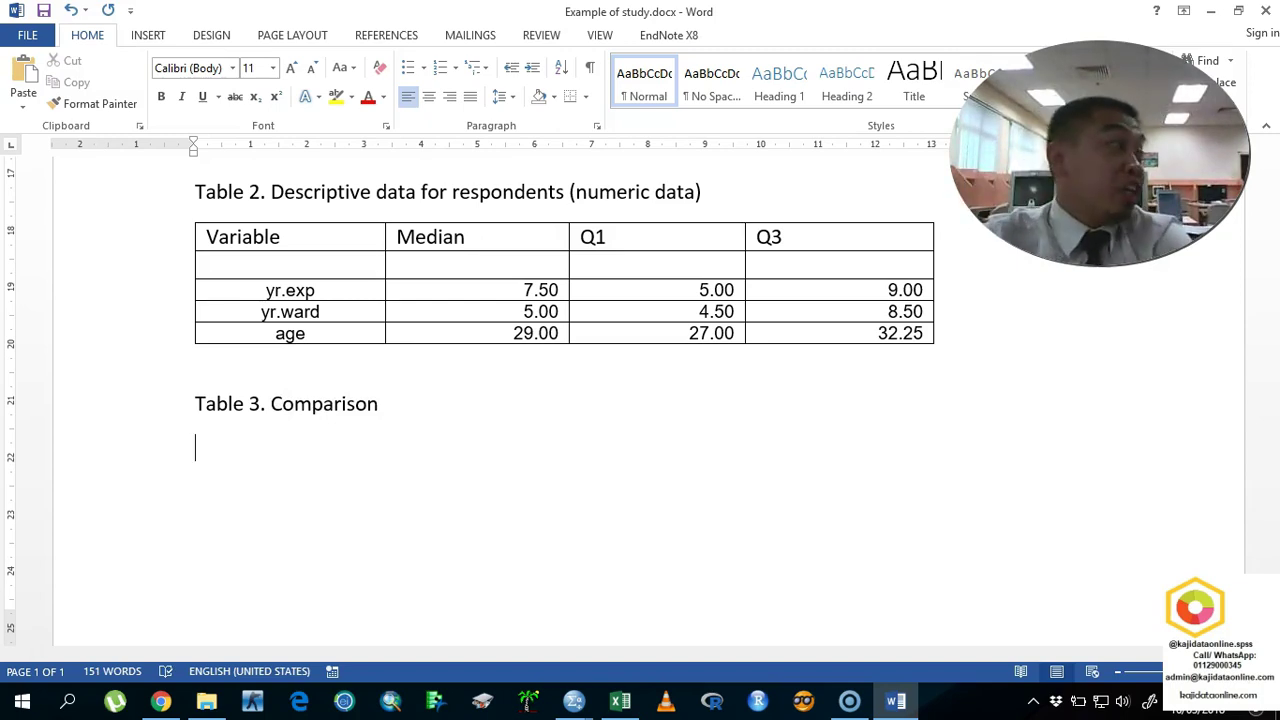
Step: Open the presentation 9.Introduction to t-test.pptx from the 3.Day folder in Documents
click(206, 701)
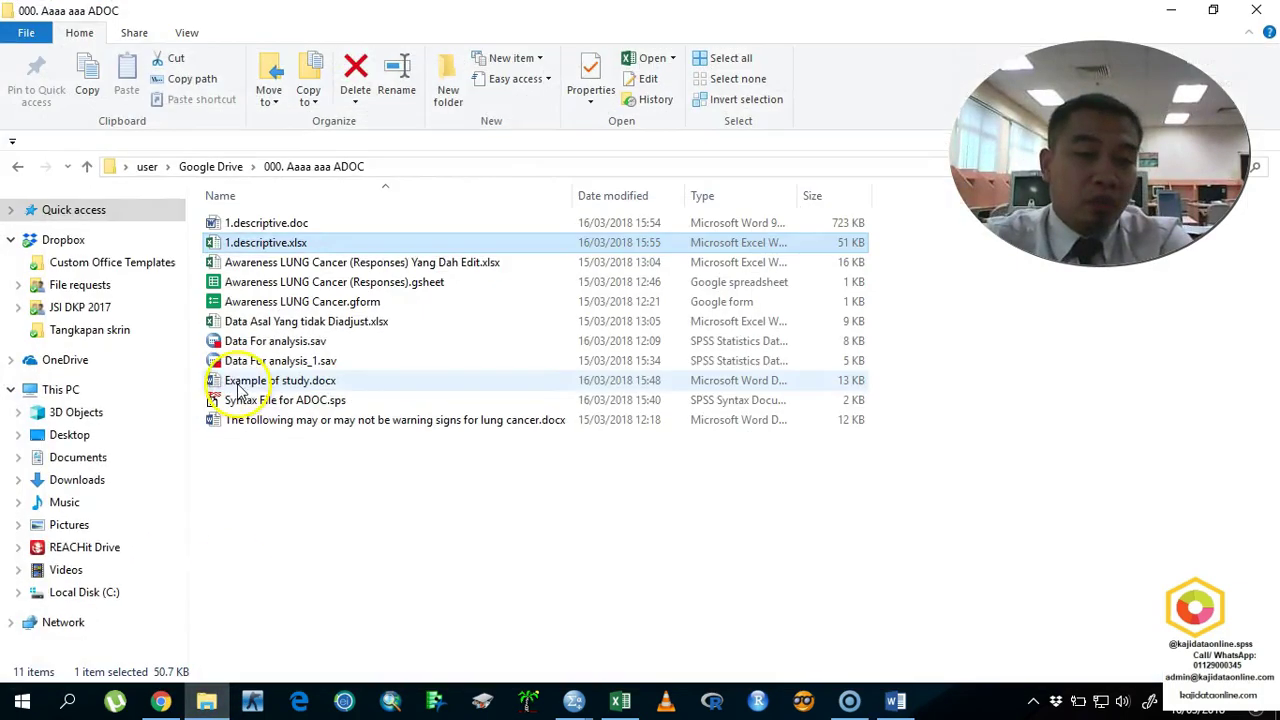
click(95, 458)
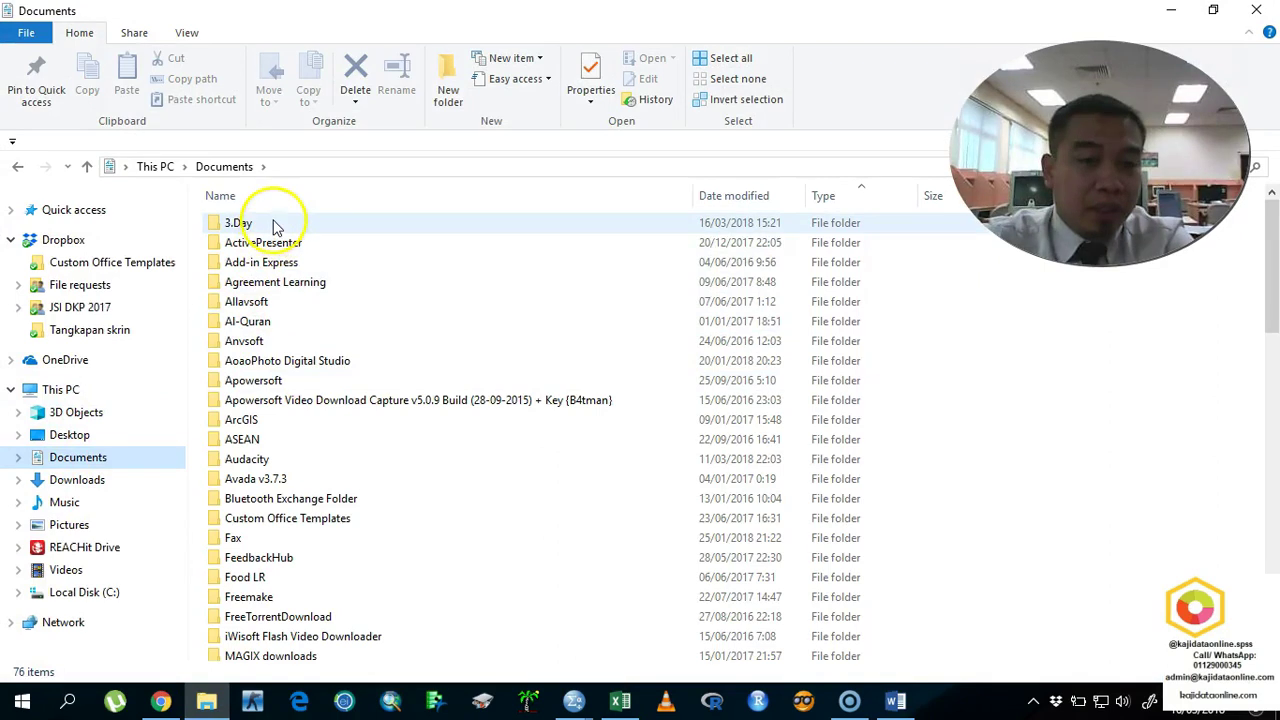
double_click(275, 226)
scroll(322, 425, down, 1)
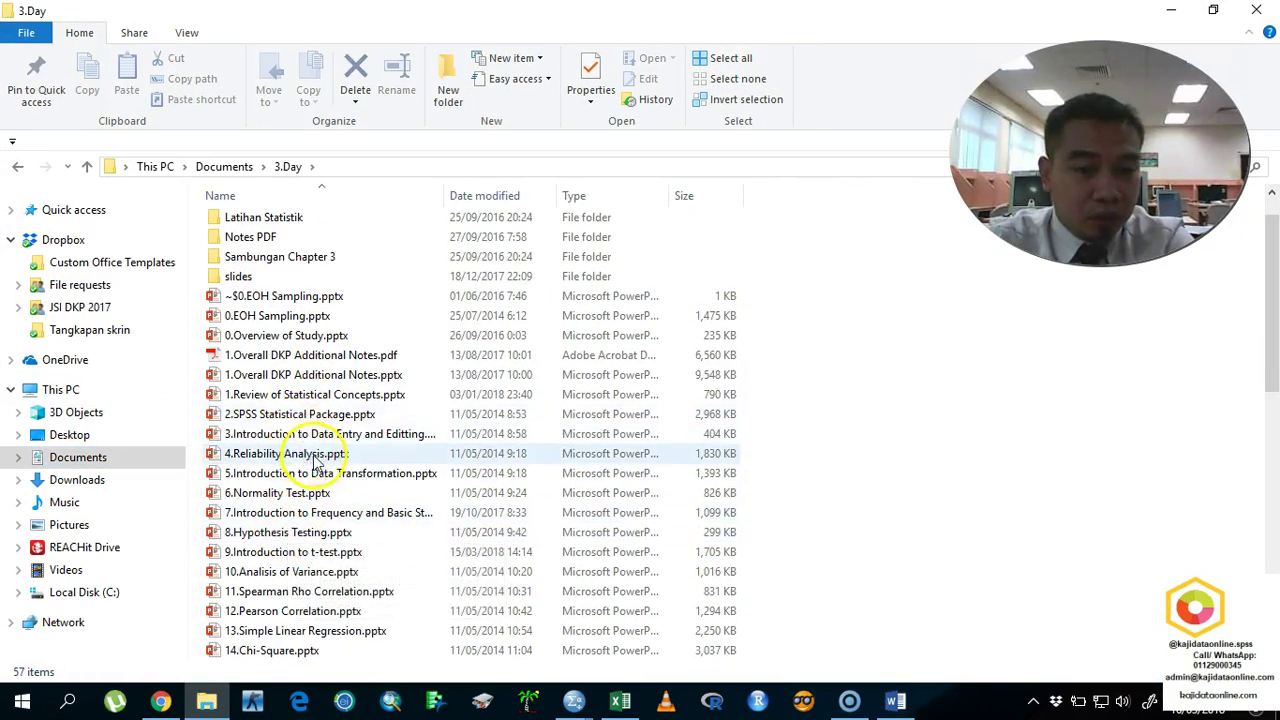
click(332, 553)
double_click(316, 556)
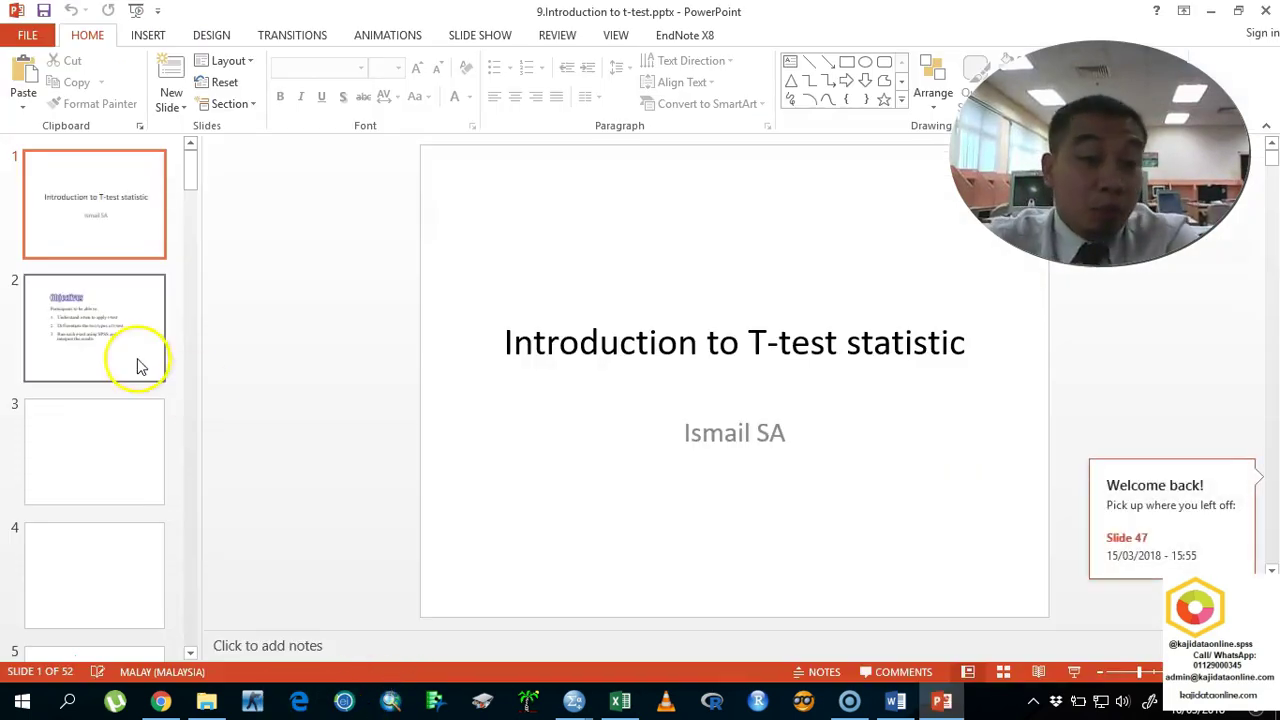
Step: Browse the t-test slides to the paired t-test results table on slide 17 and examine its layout
key(Down)
key(Down)
key(Down)
key(Down)
key(Down)
key(Down)
key(Down)
key(Down)
key(Down)
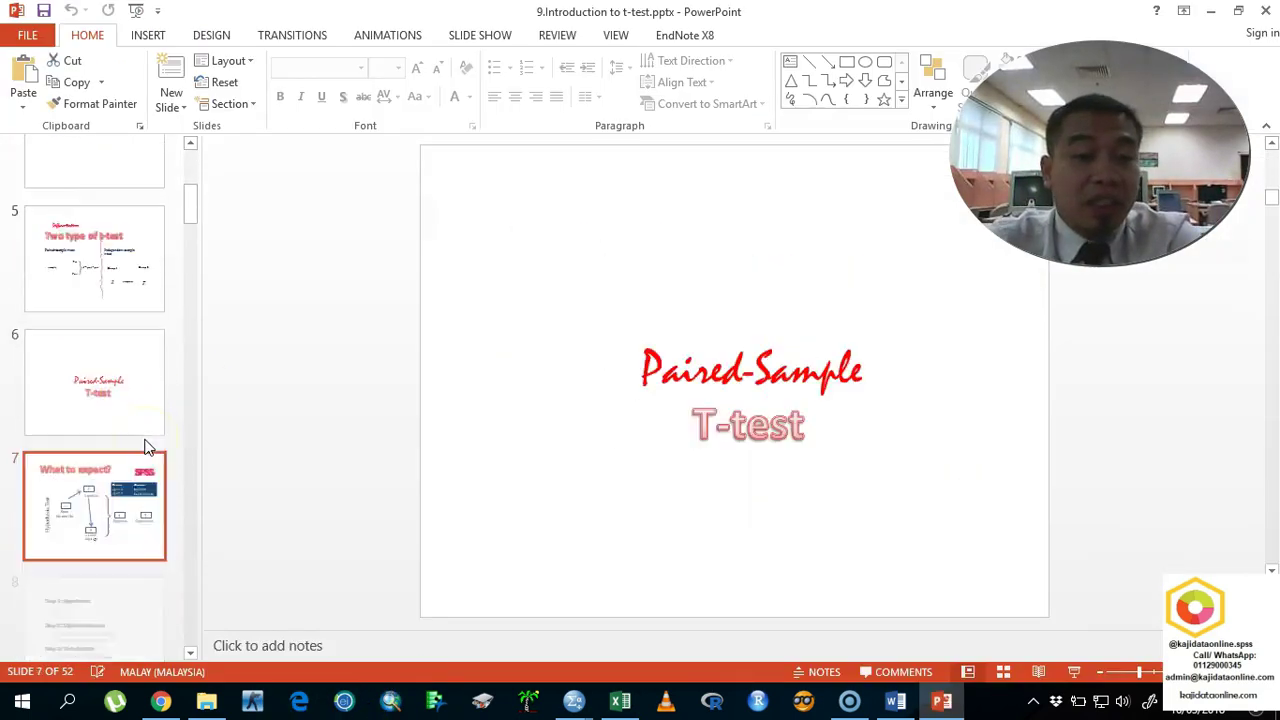
key(Down)
key(Down)
key(Down)
key(Down)
key(Down)
key(Down)
key(Down)
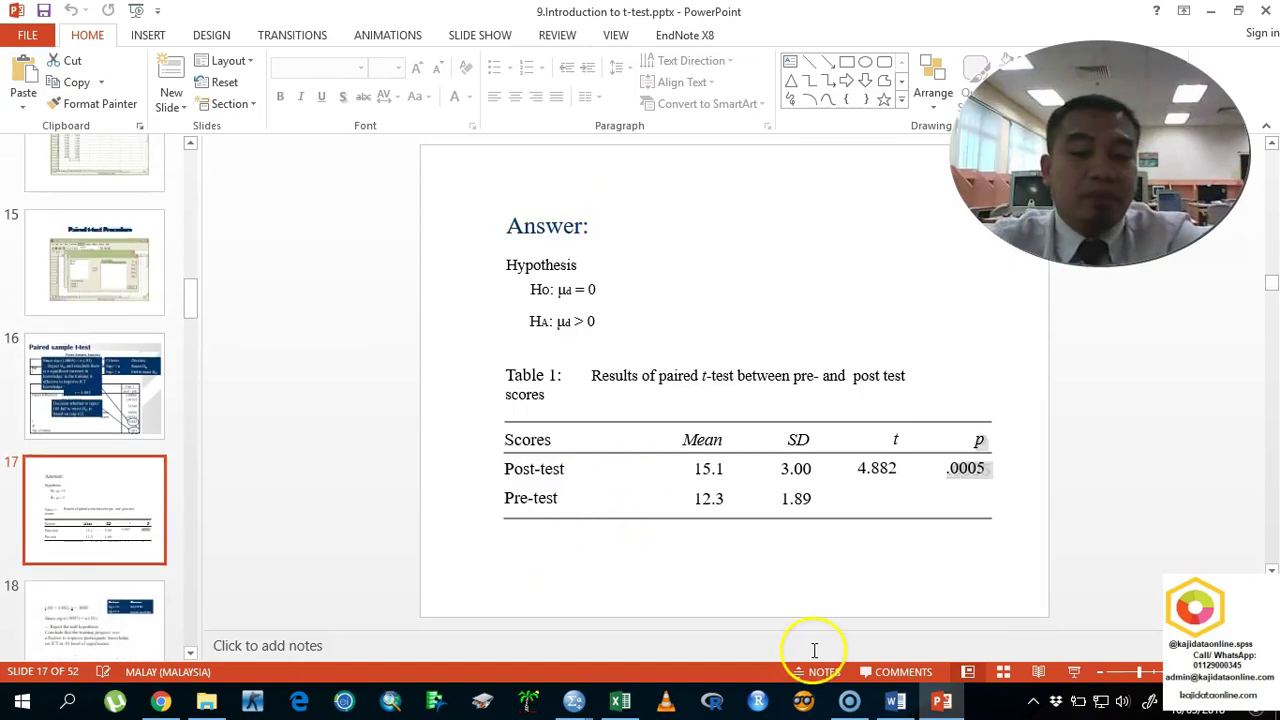
Step: Return to the Word document, insert a table of five columns and three rows under the Table 3 caption, and head its first column Variables
click(895, 703)
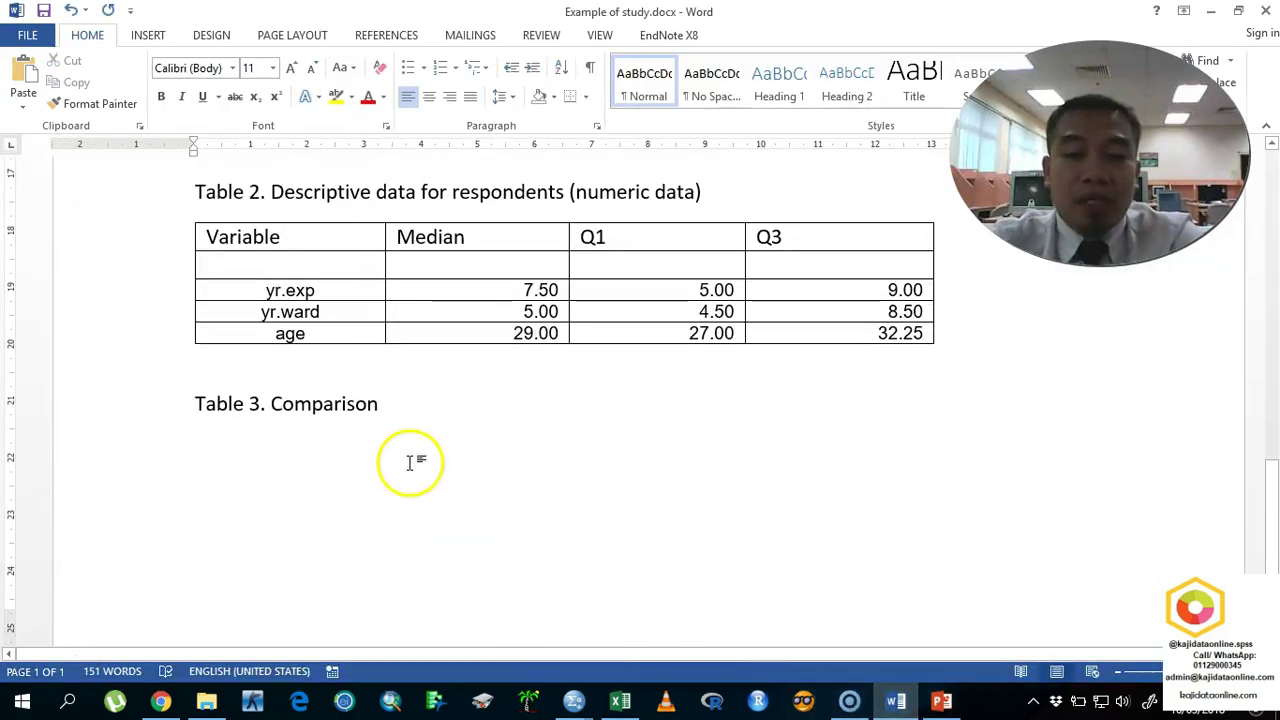
click(140, 35)
click(118, 80)
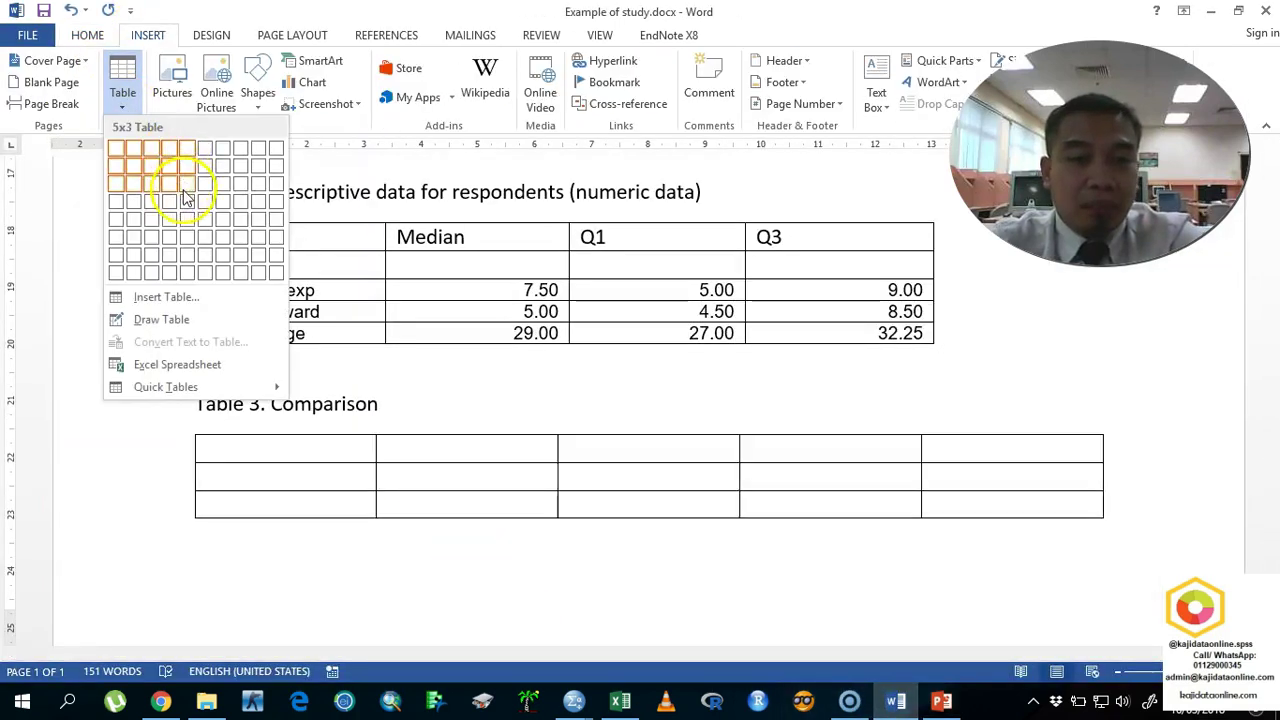
click(186, 198)
text(Variab)
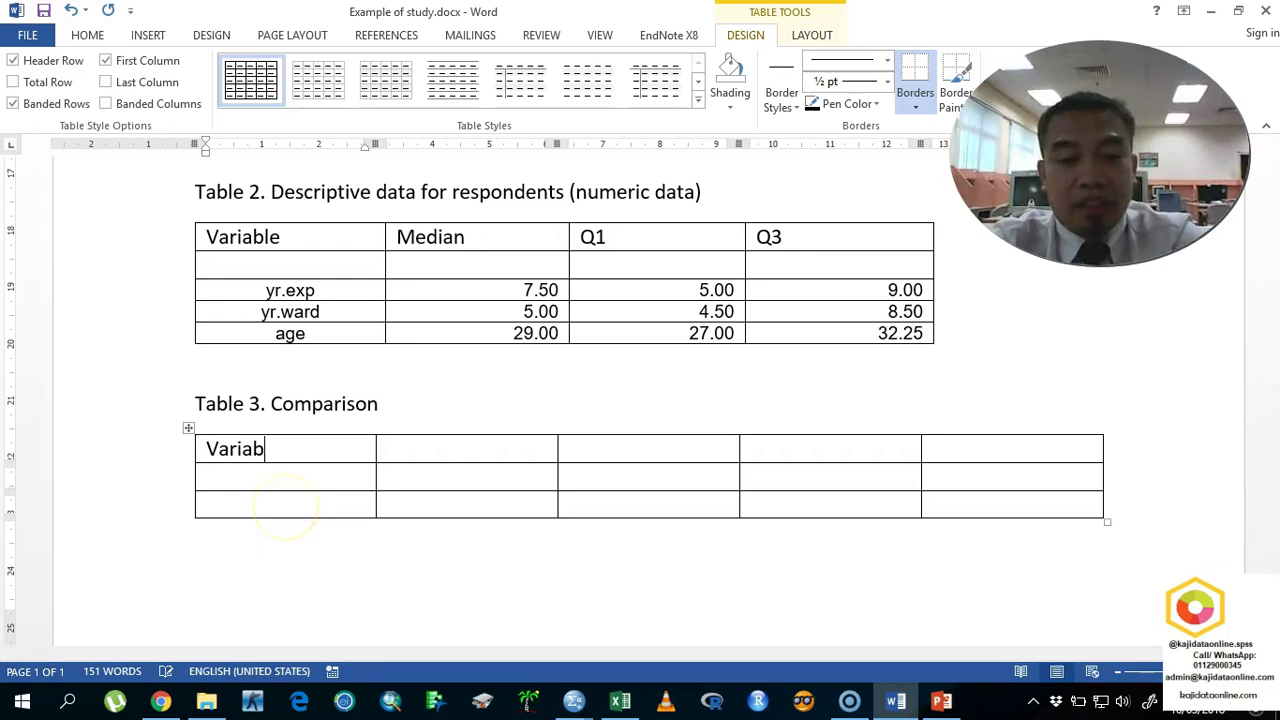
click(606, 457)
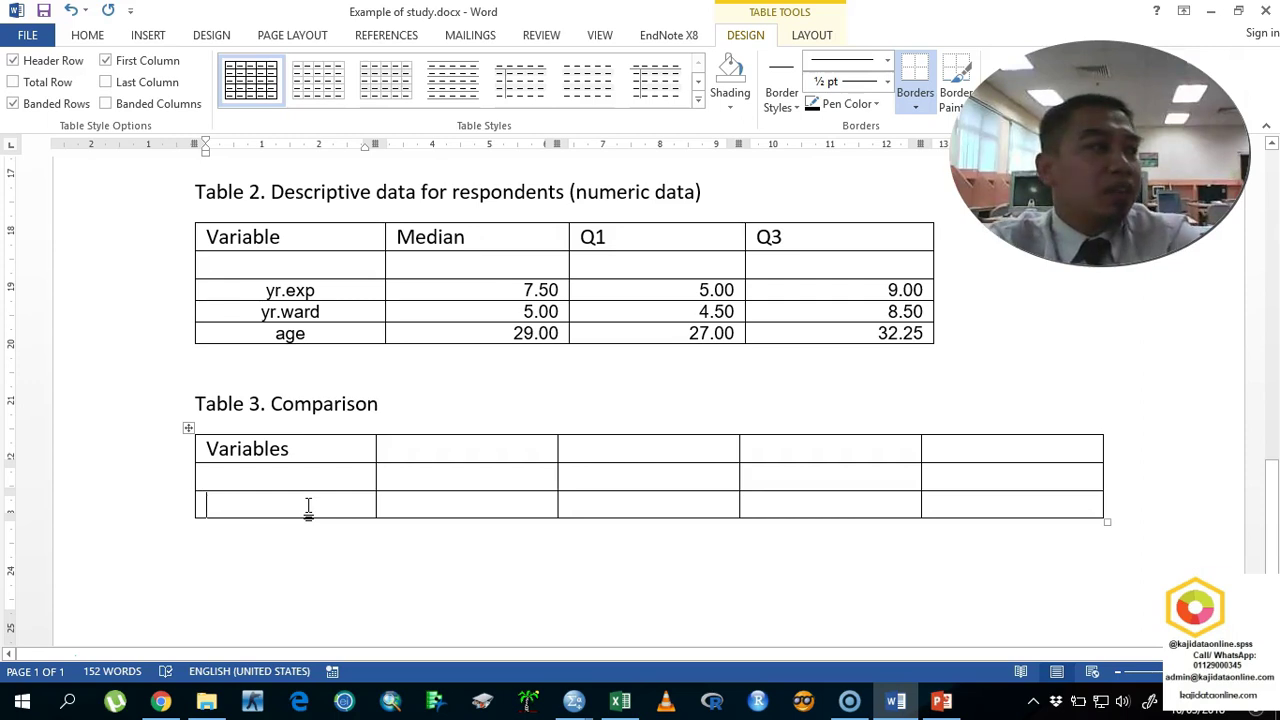
Step: Switch to the PowerPoint presentation and examine the independent-sample t-test results table on slide 37
click(940, 702)
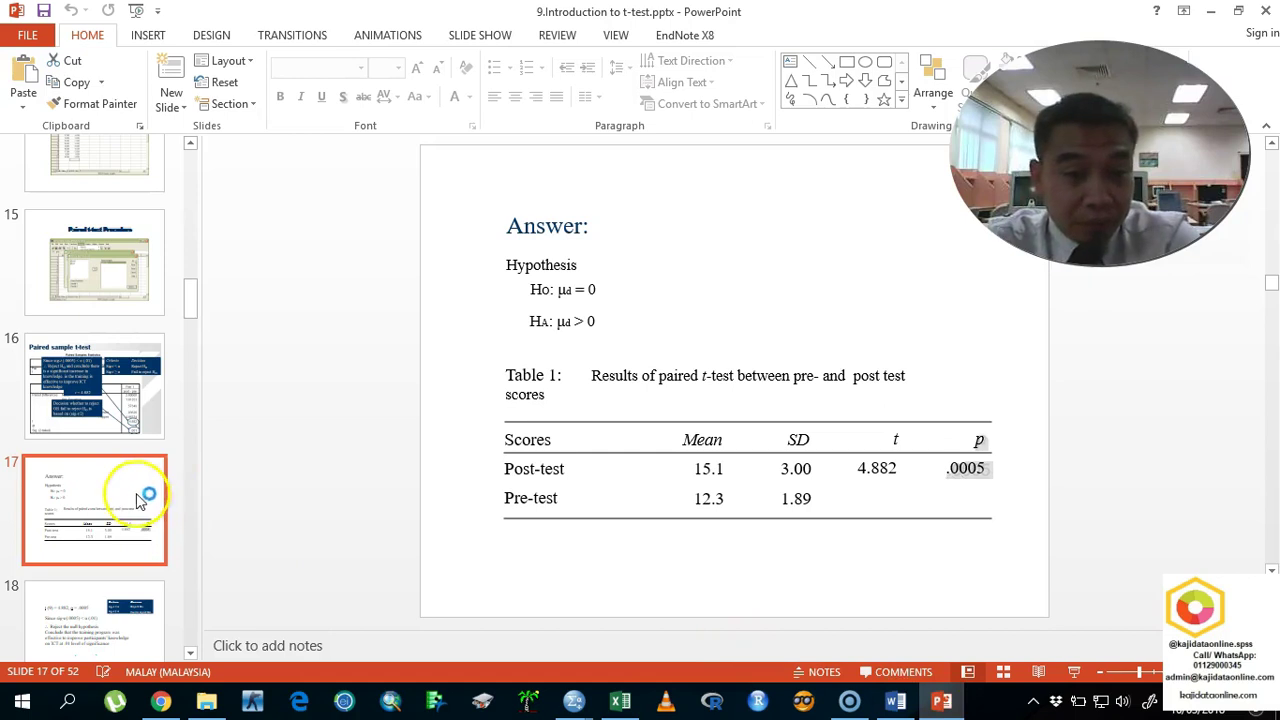
scroll(118, 495, down, 5)
scroll(118, 503, down, 3)
click(77, 148)
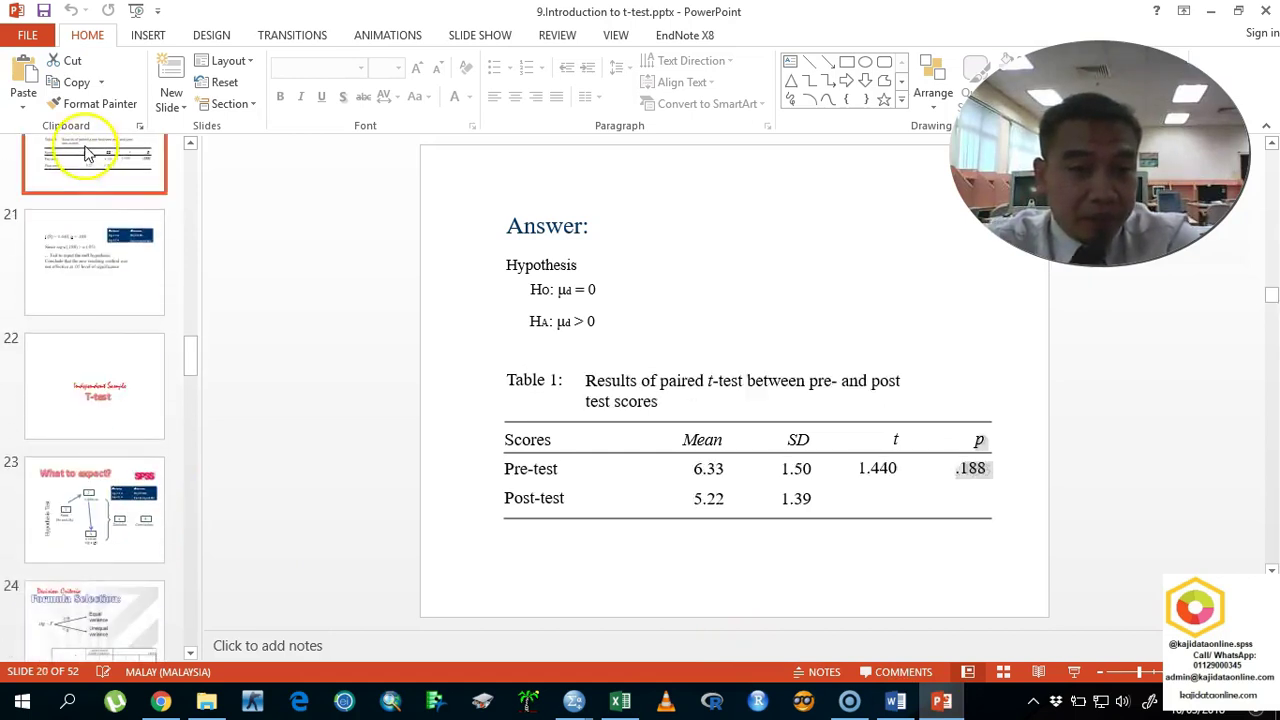
click(105, 478)
key(Down)
key(Down)
key(Down)
key(Down)
key(Down)
key(Down)
key(Down)
key(Down)
key(Down)
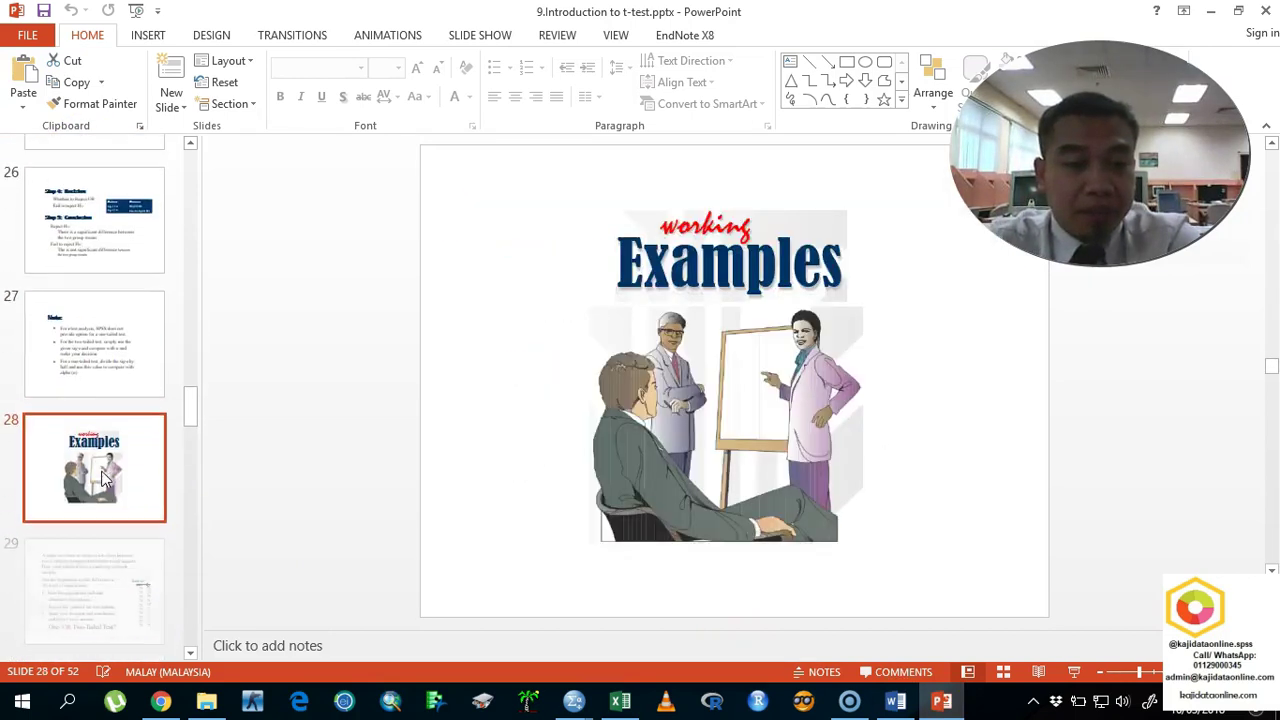
key(Down)
key(Down)
key(Down)
key(Down)
key(Down)
key(Down)
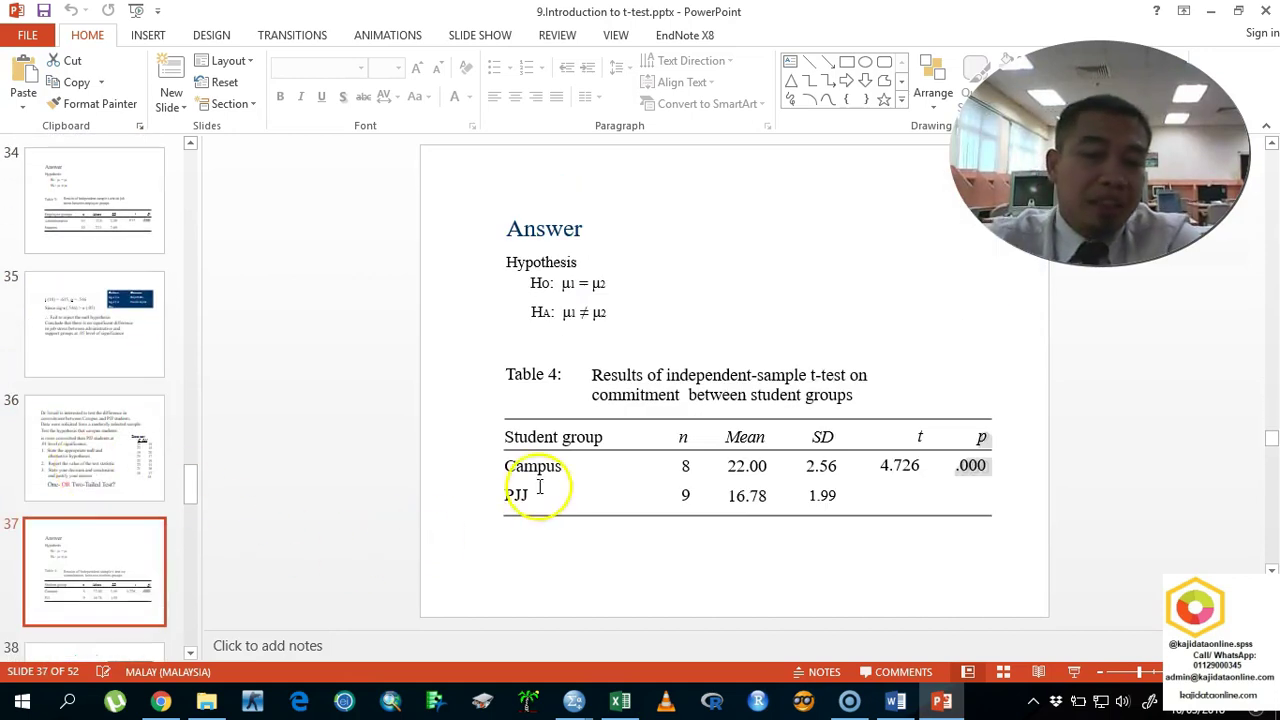
Step: Back in the Word document, enter Male in the first column of Table 3's third row and Female in a new row below
click(1210, 11)
text(Male)
key(Tab)
key(Tab)
key(Tab)
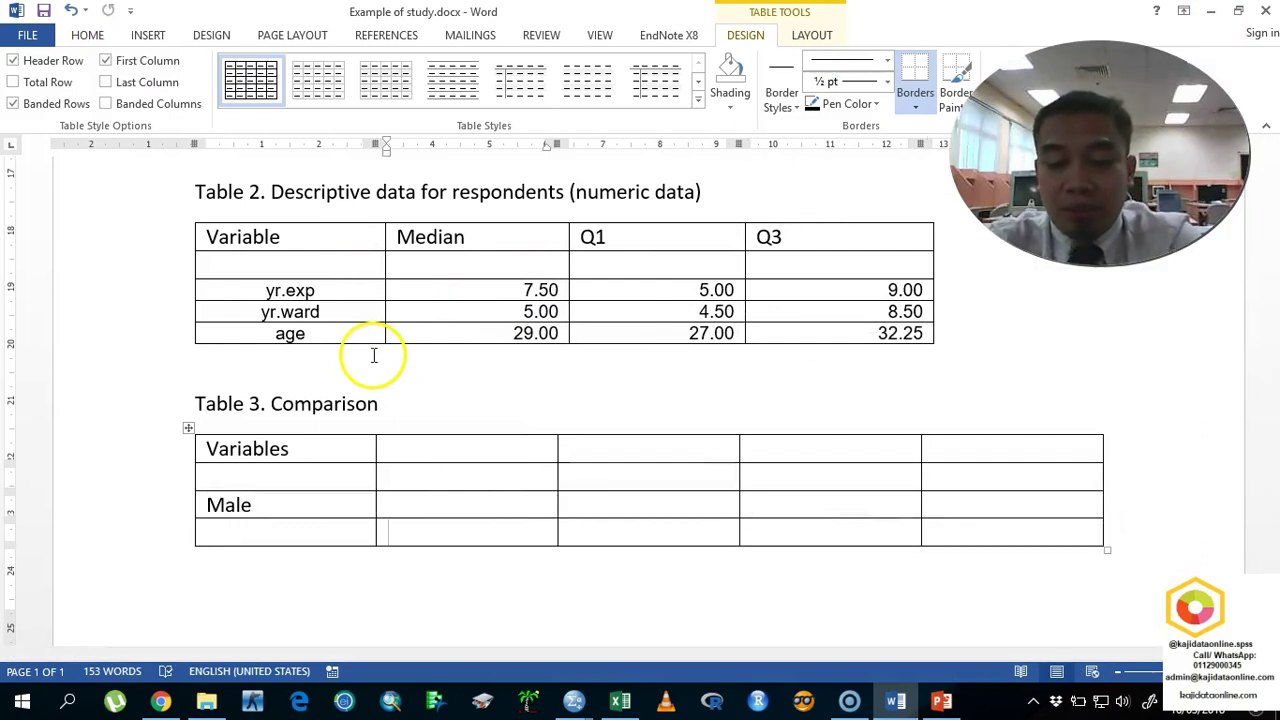
key(Tab)
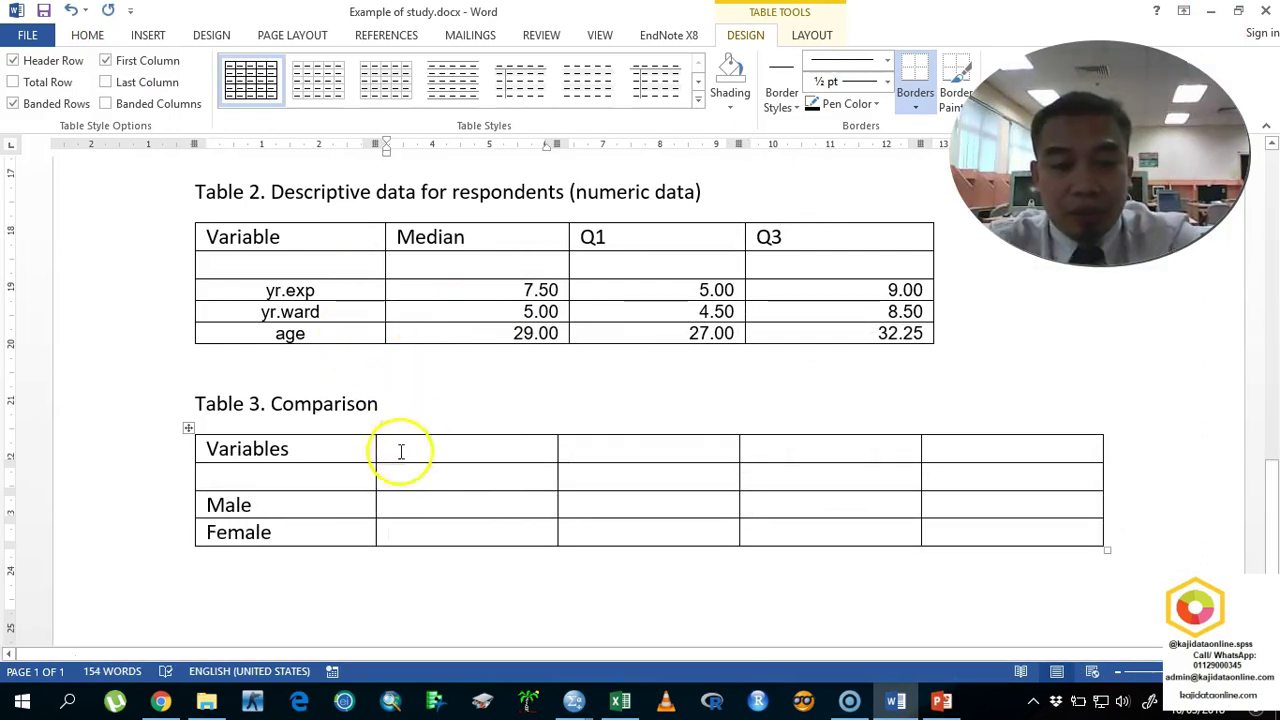
Step: Extend the Table 3 caption with "of the DV between demo" and add two blank rows below the Female row
click(408, 403)
text(of the DV between demo)
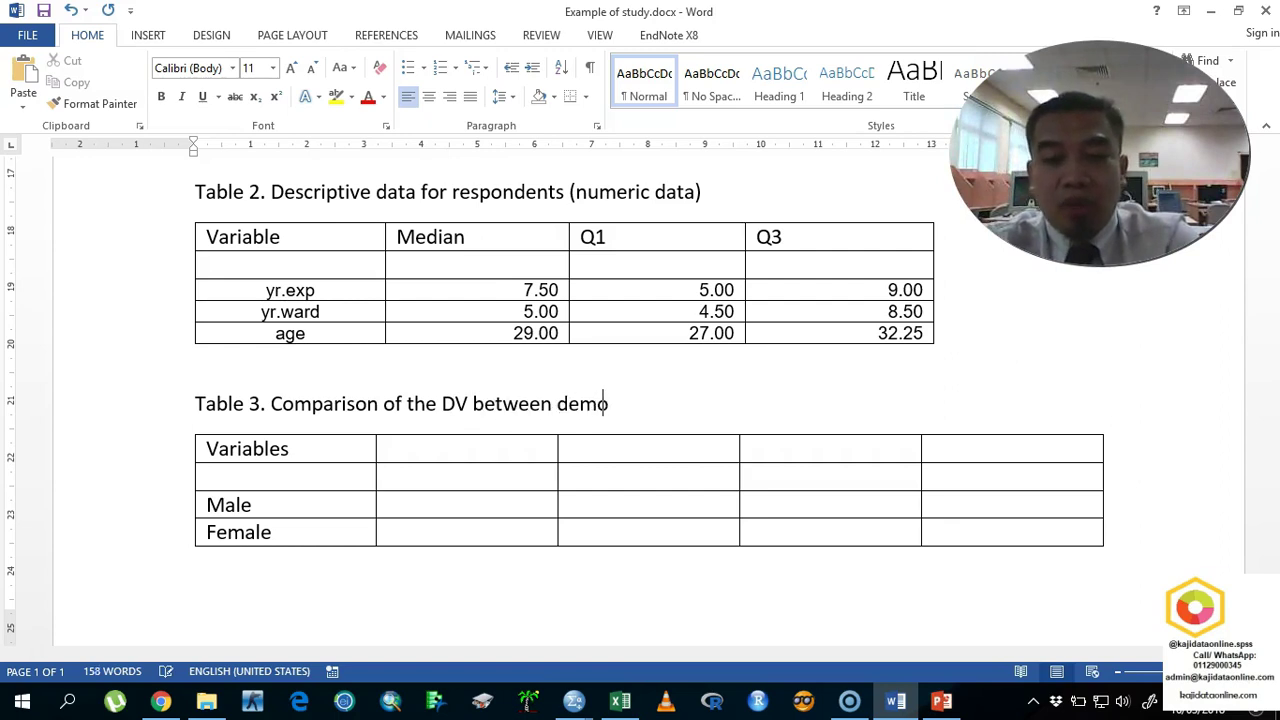
click(454, 526)
key(Tab)
key(Tab)
key(Tab)
key(Tab)
key(Tab)
key(Tab)
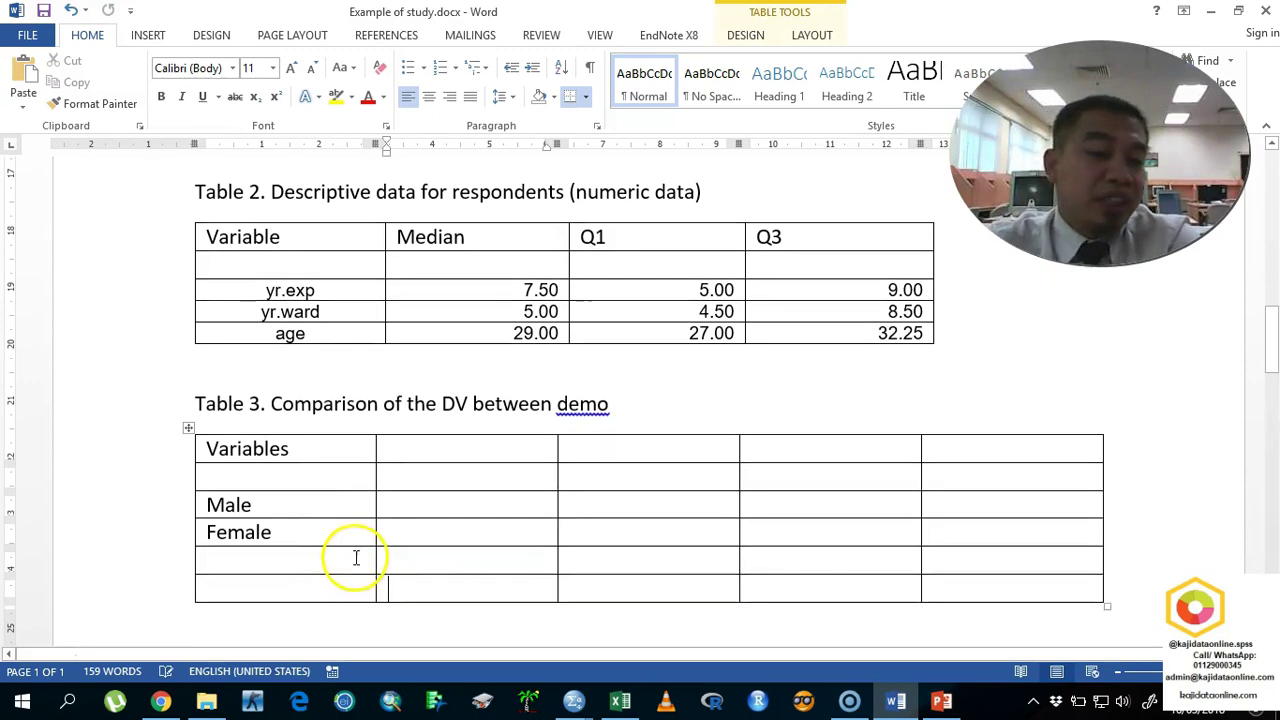
Step: Move Male and Female into Table 3's second column and enter Gender in the first column beside Male
drag(289, 528, 392, 508)
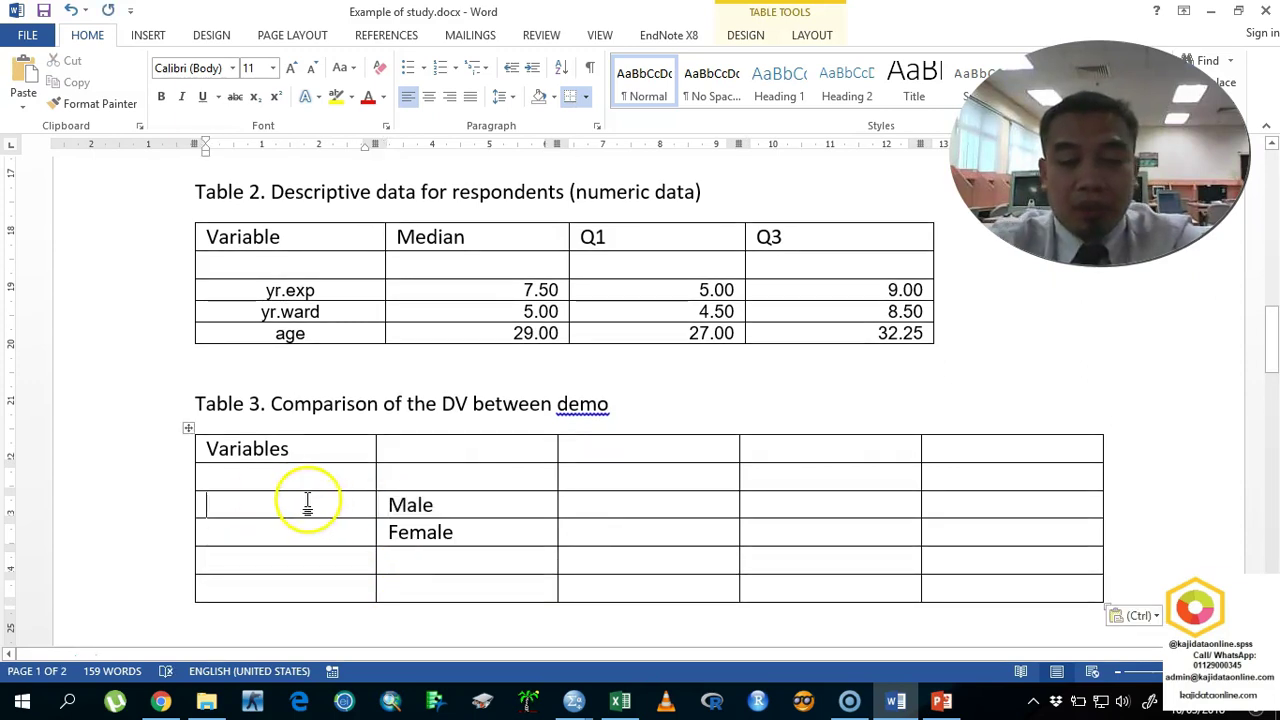
text(Gender)
click(594, 449)
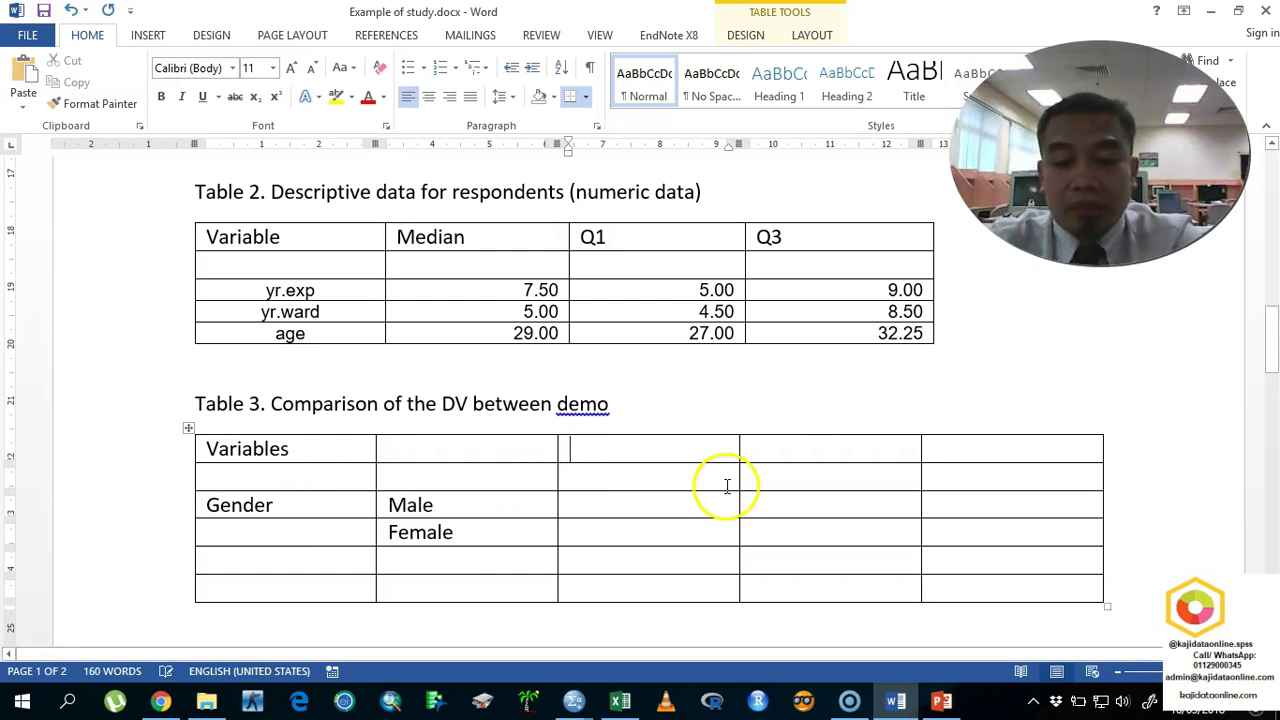
Step: Enter the Table 3 headers Mean and SD, add a sixth column, and label the last two columns Statistic and p-value
text(Mean)
key(Tab)
text(SD)
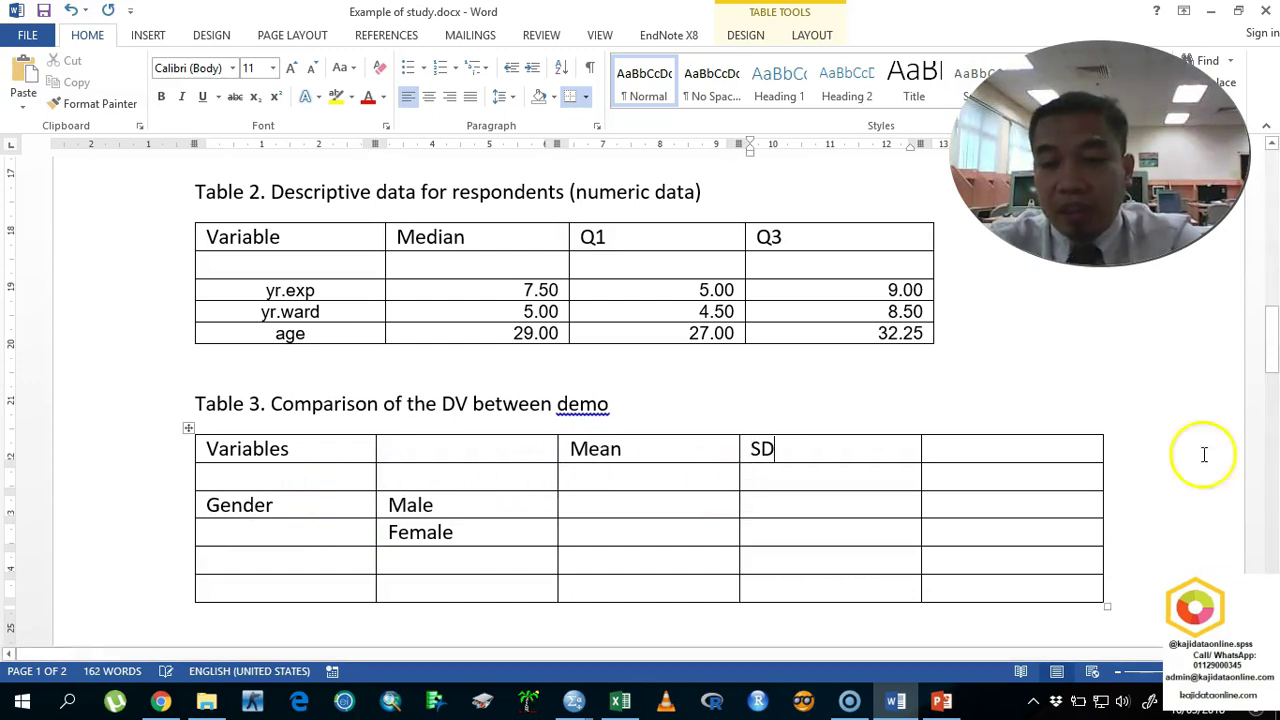
click(1103, 432)
click(948, 451)
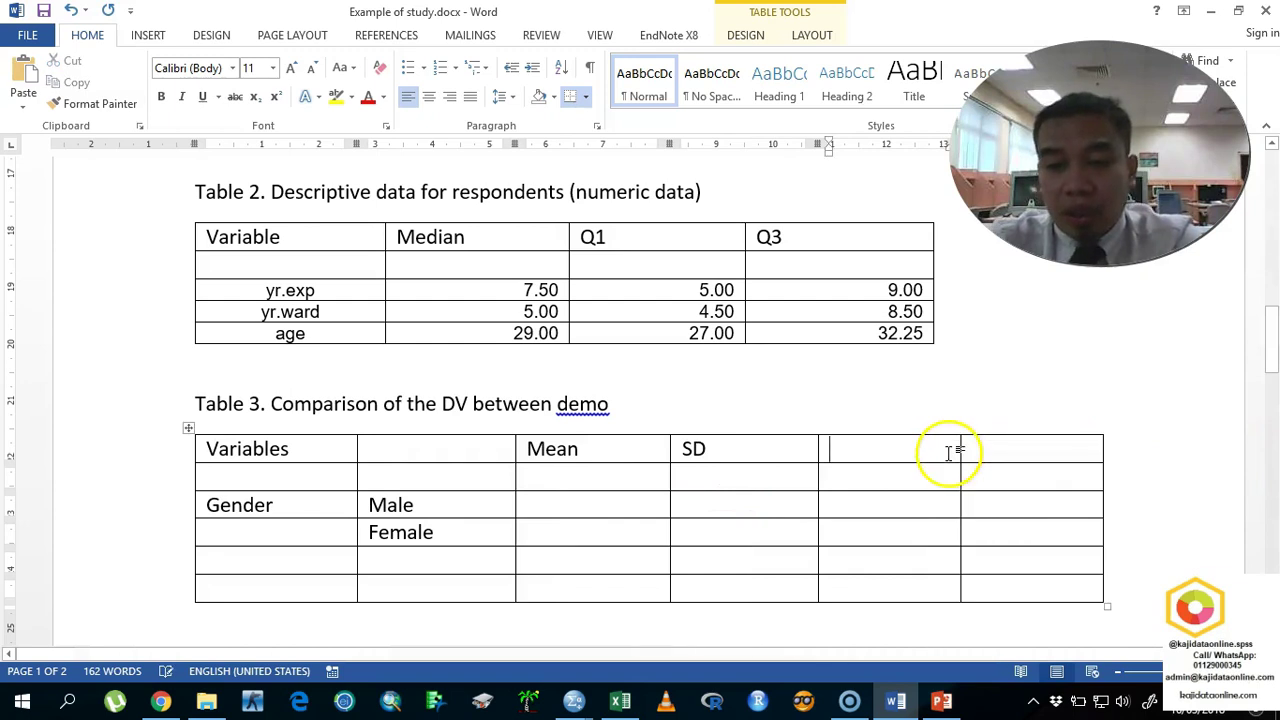
text(stat)
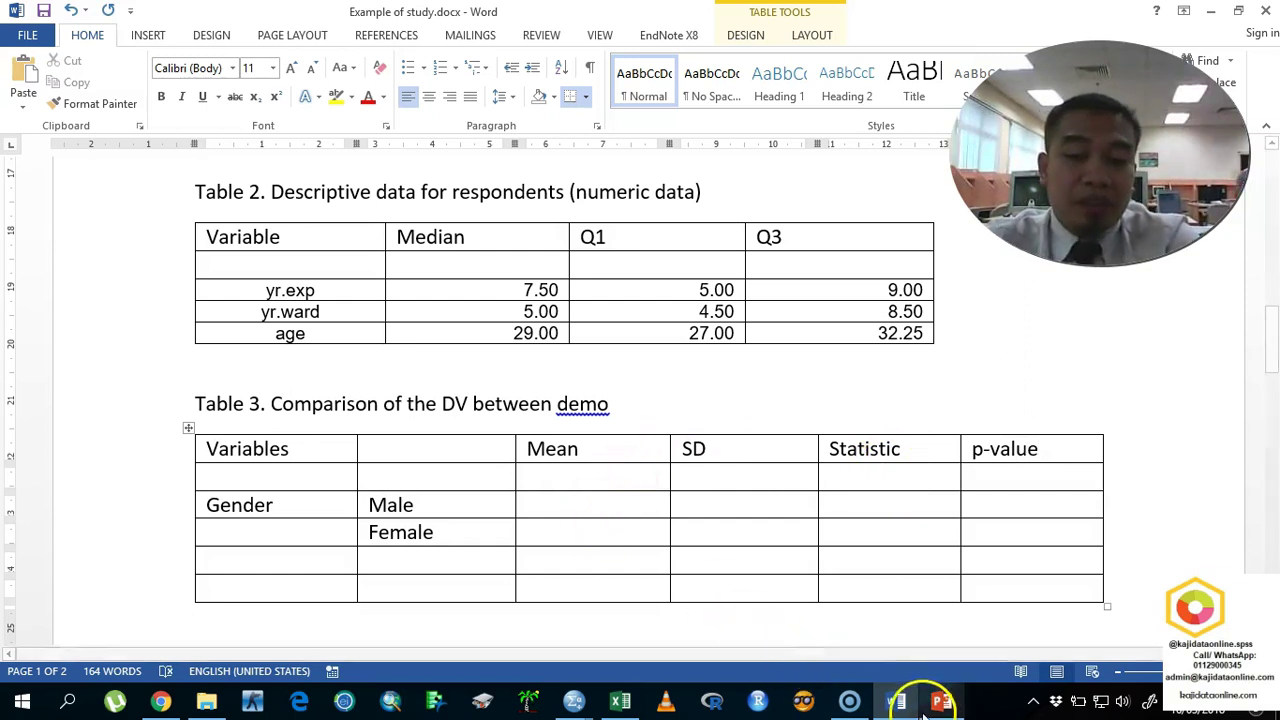
click(620, 700)
scroll(383, 329, down, 1)
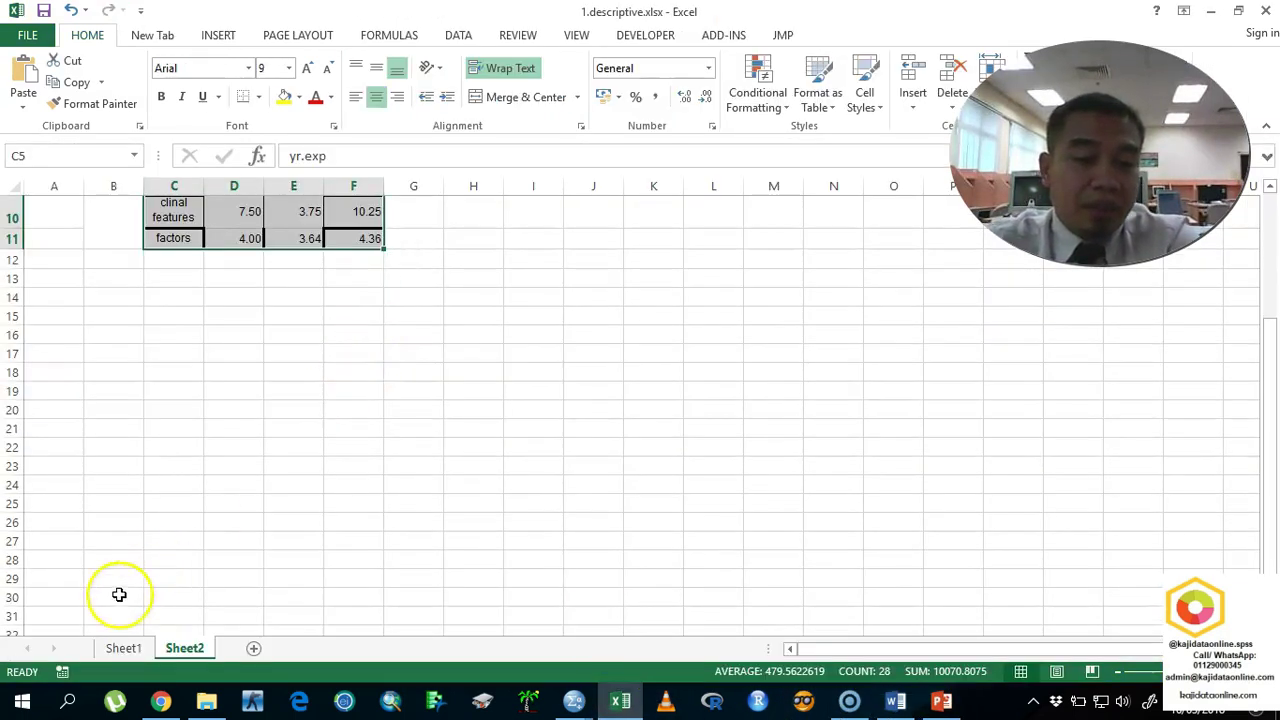
click(124, 648)
scroll(361, 489, down, 2)
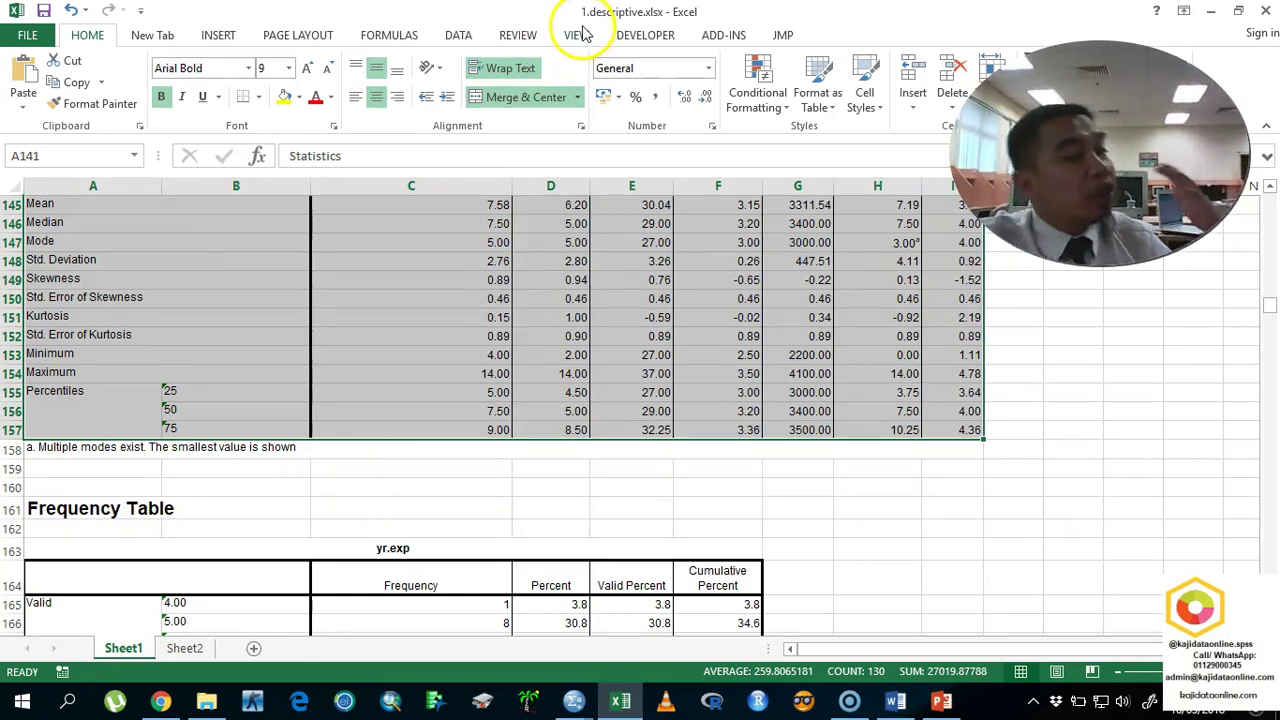
Step: Switch to the SPSS syntax file and run the four T-TEST commands for gender, education, instit and spouse
click(575, 705)
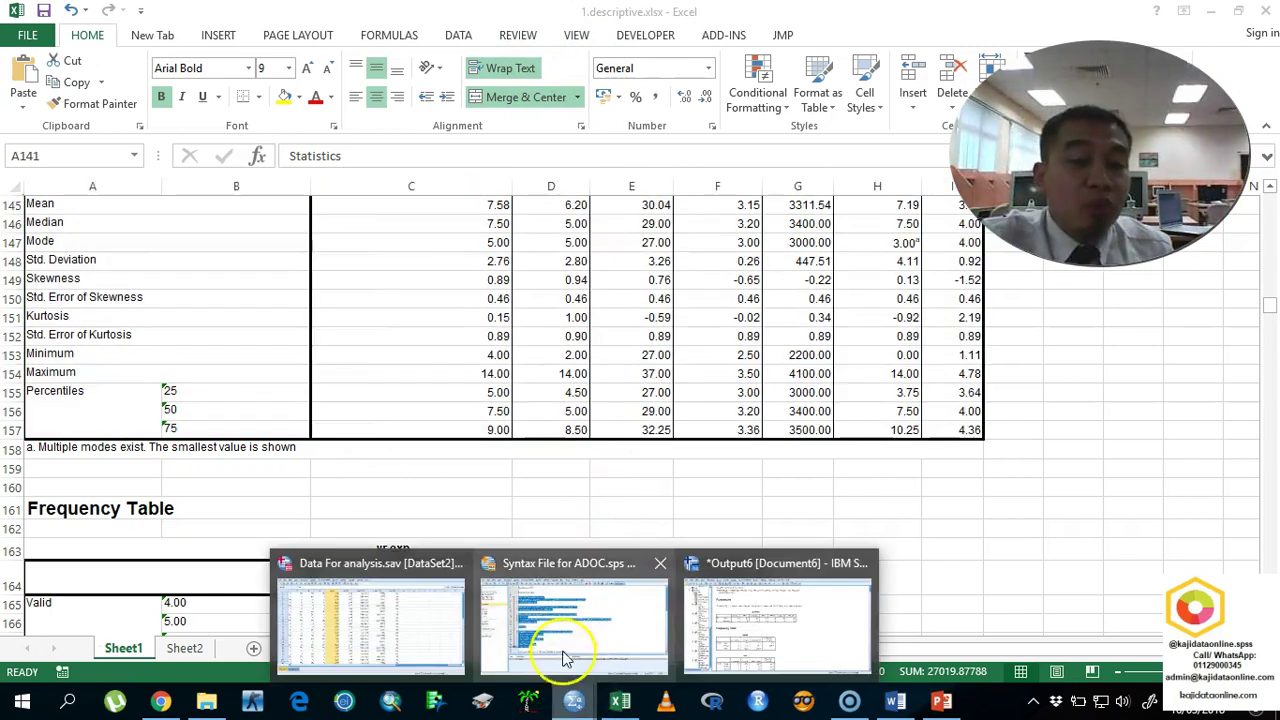
click(560, 650)
scroll(443, 390, down, 5)
scroll(443, 388, down, 1)
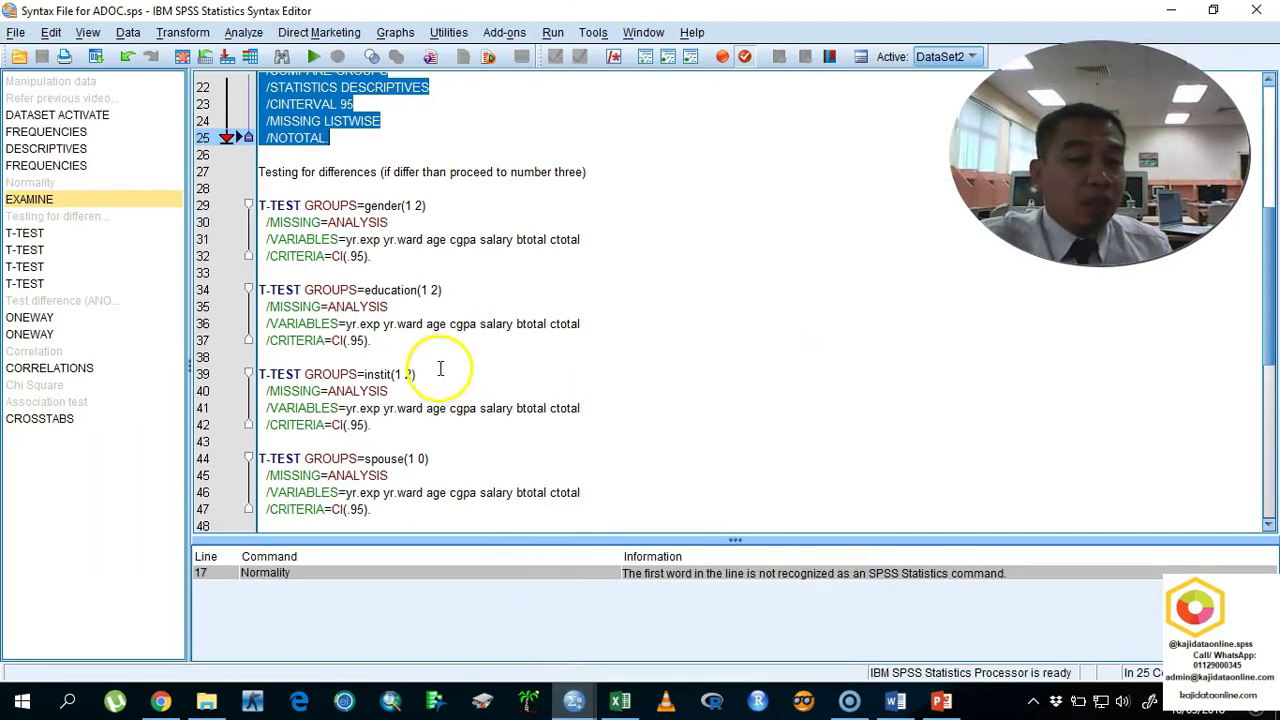
scroll(439, 356, down, 1)
drag(258, 128, 475, 449)
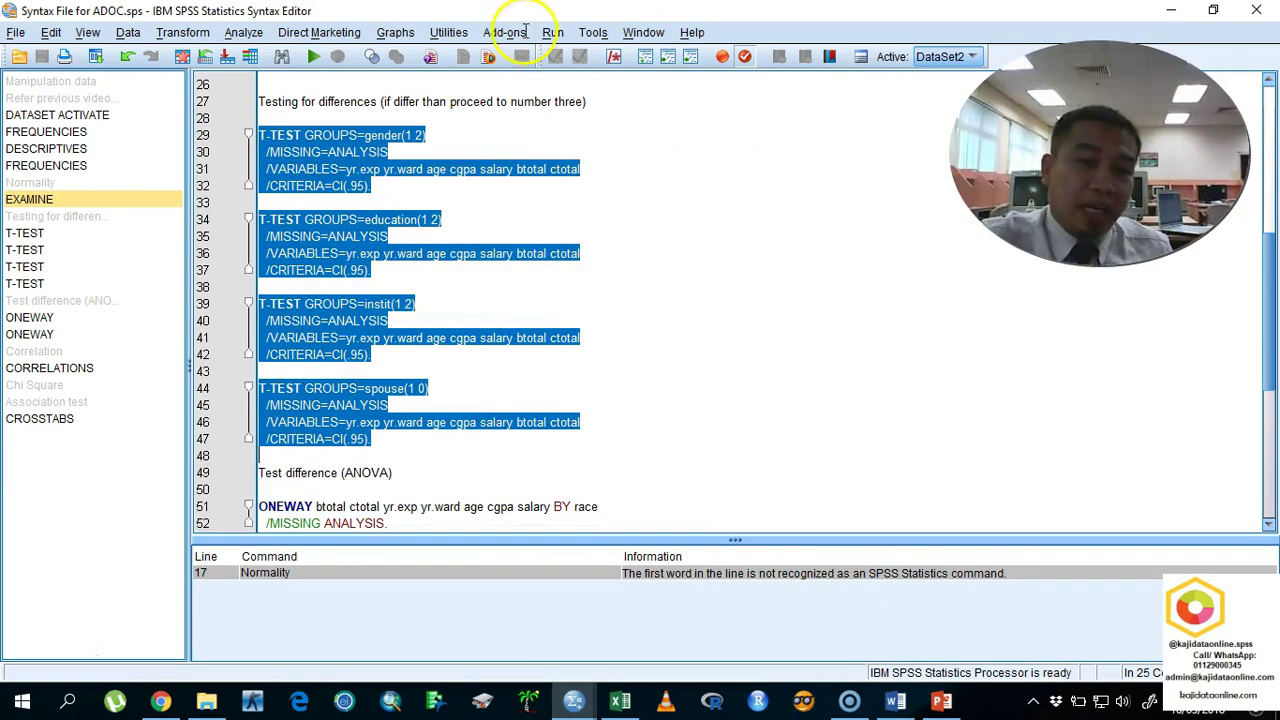
click(313, 57)
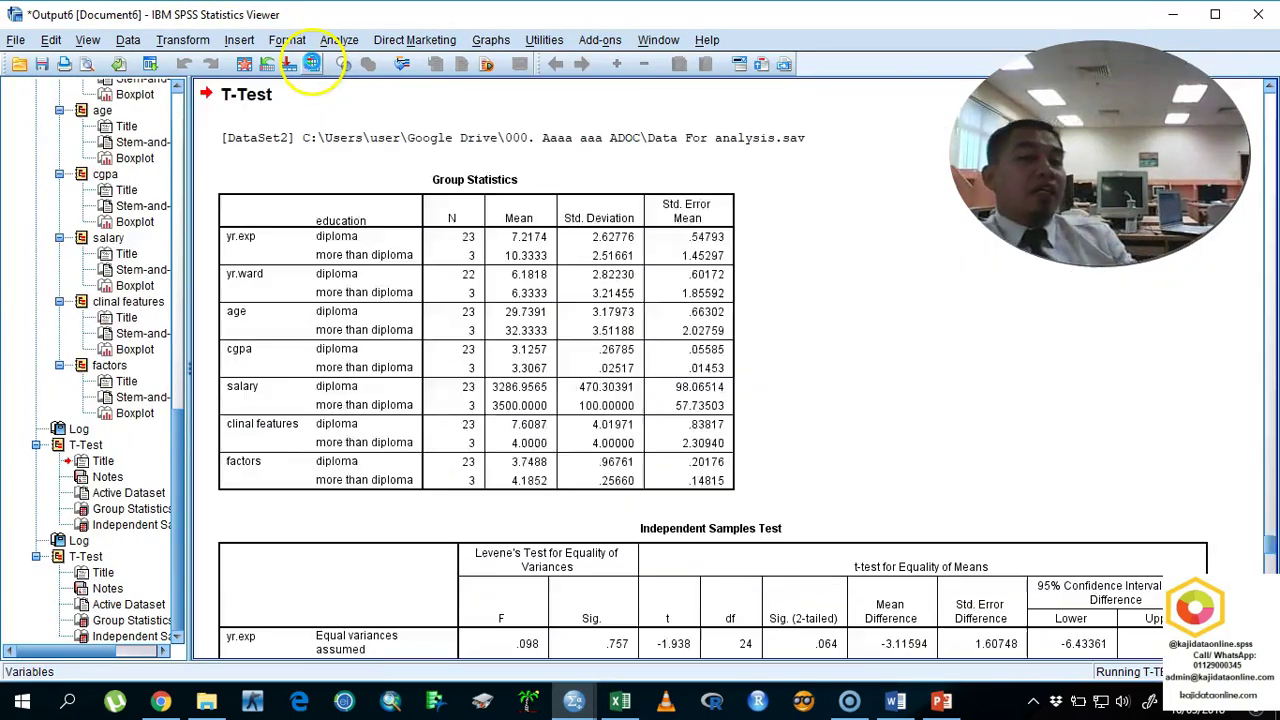
Step: Close the Output6 document and rerun the selected T-TEST commands into a new output document
click(1258, 16)
click(634, 374)
click(313, 57)
Step: Export all the t-test output as an Excel 2007 and Higher workbook named 2.t-test in the 000. Aaaa aaa ADOC folder
click(16, 40)
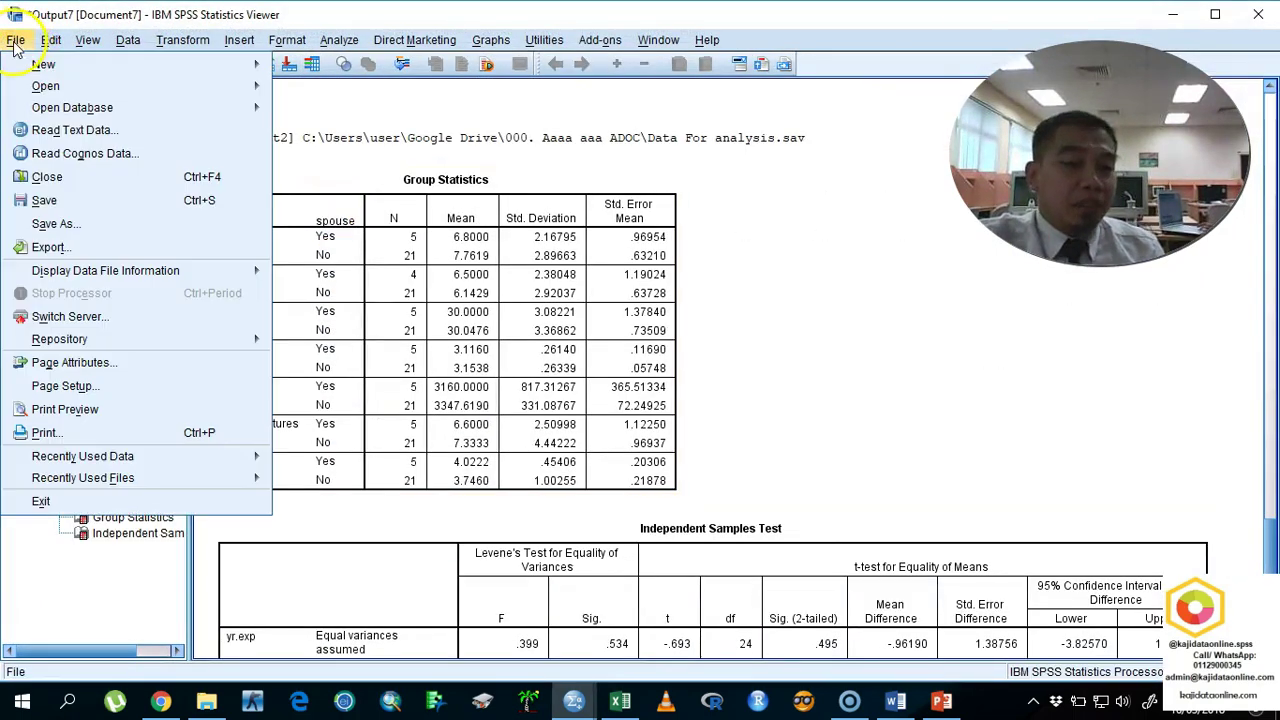
click(92, 247)
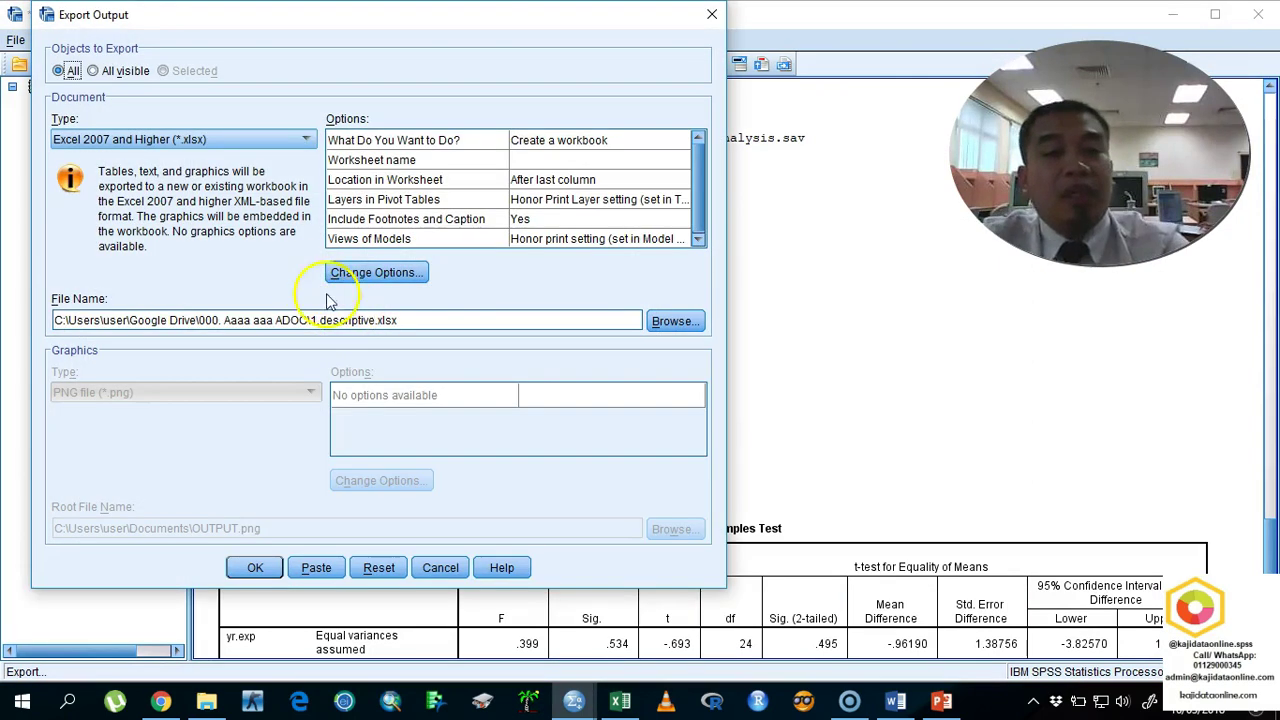
click(666, 321)
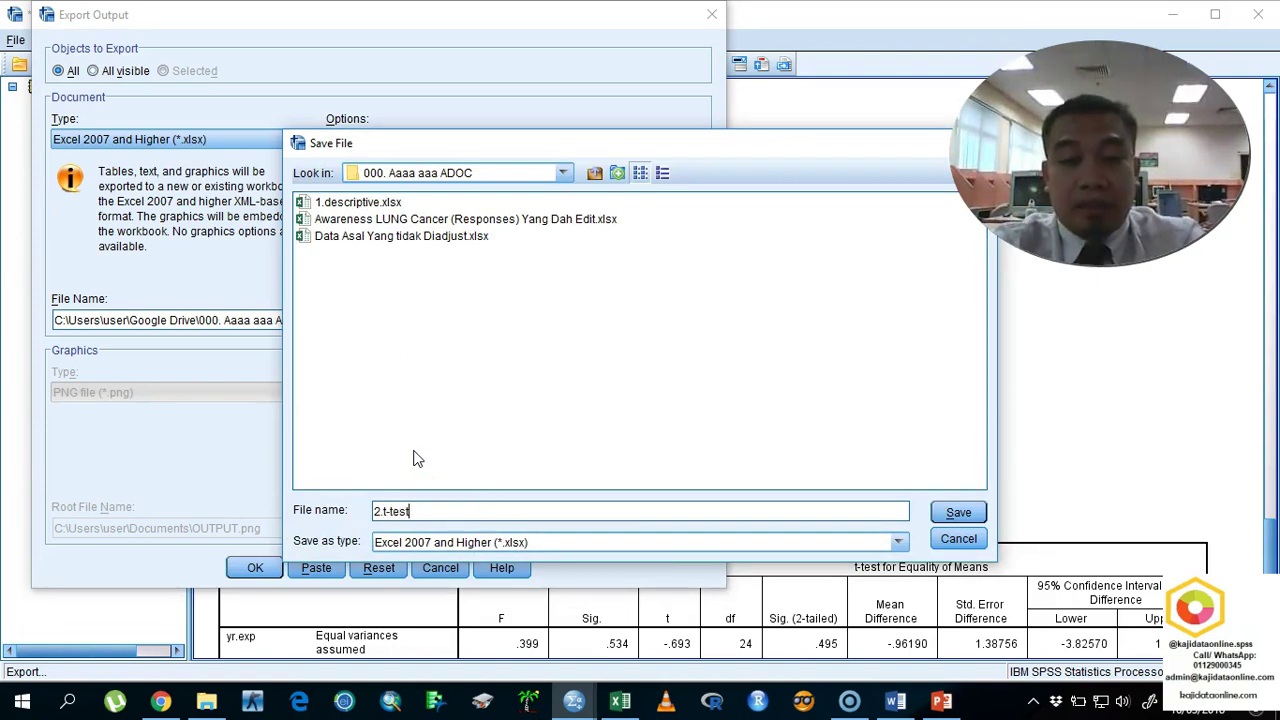
text(2.t-test)
key(Return)
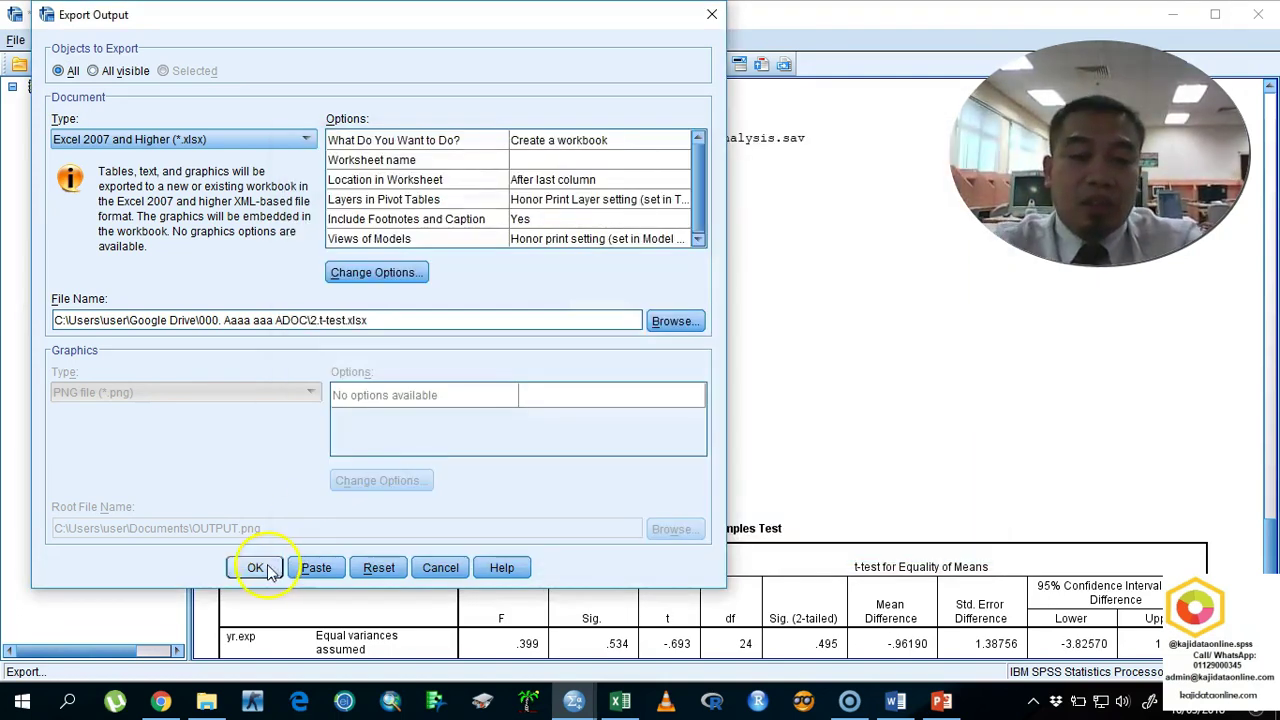
click(258, 568)
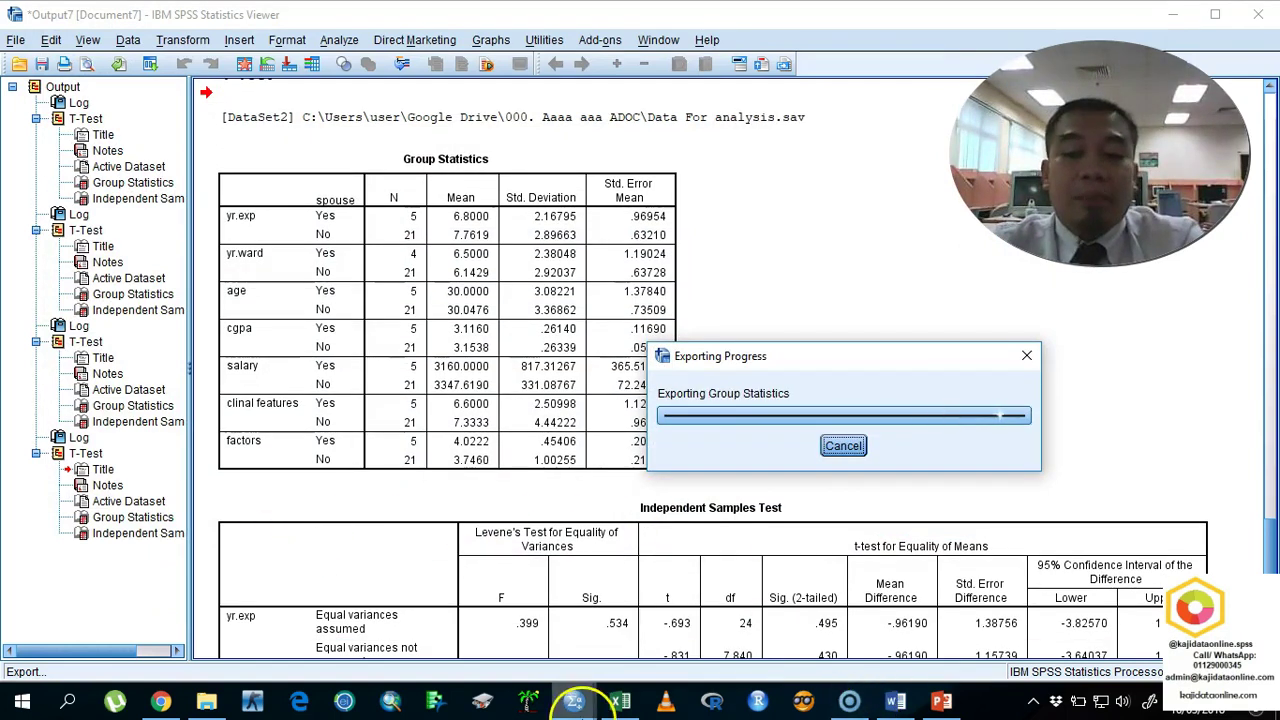
Step: Open 2.t-test.xlsx from the 000. Aaaa aaa ADOC folder in Google Drive and find the yr.exp rows in the gender Group Statistics table
click(207, 701)
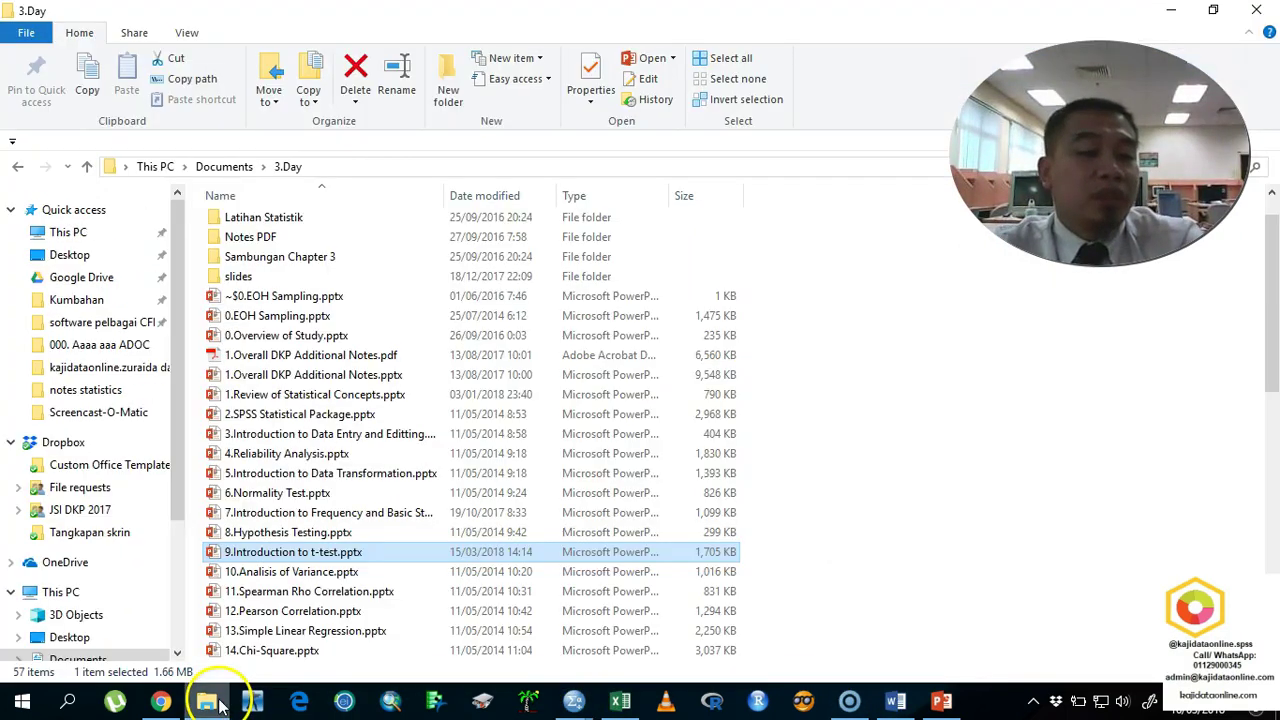
click(85, 277)
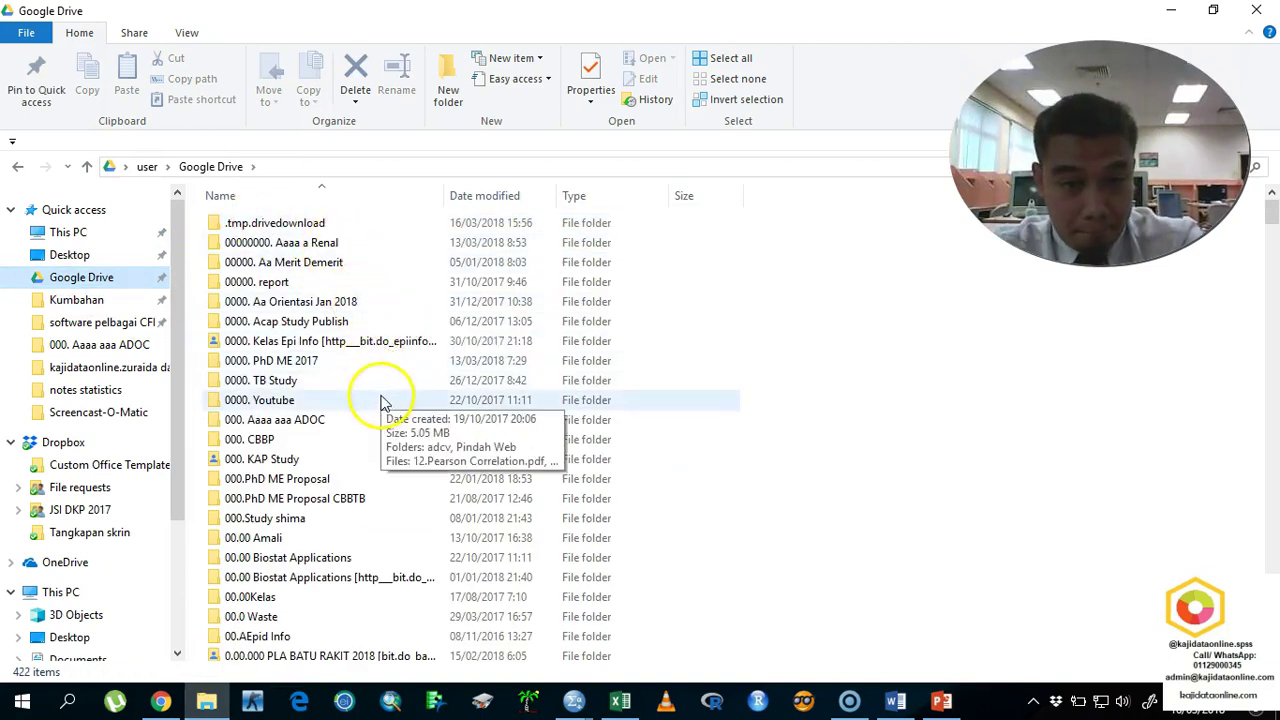
double_click(390, 420)
double_click(330, 245)
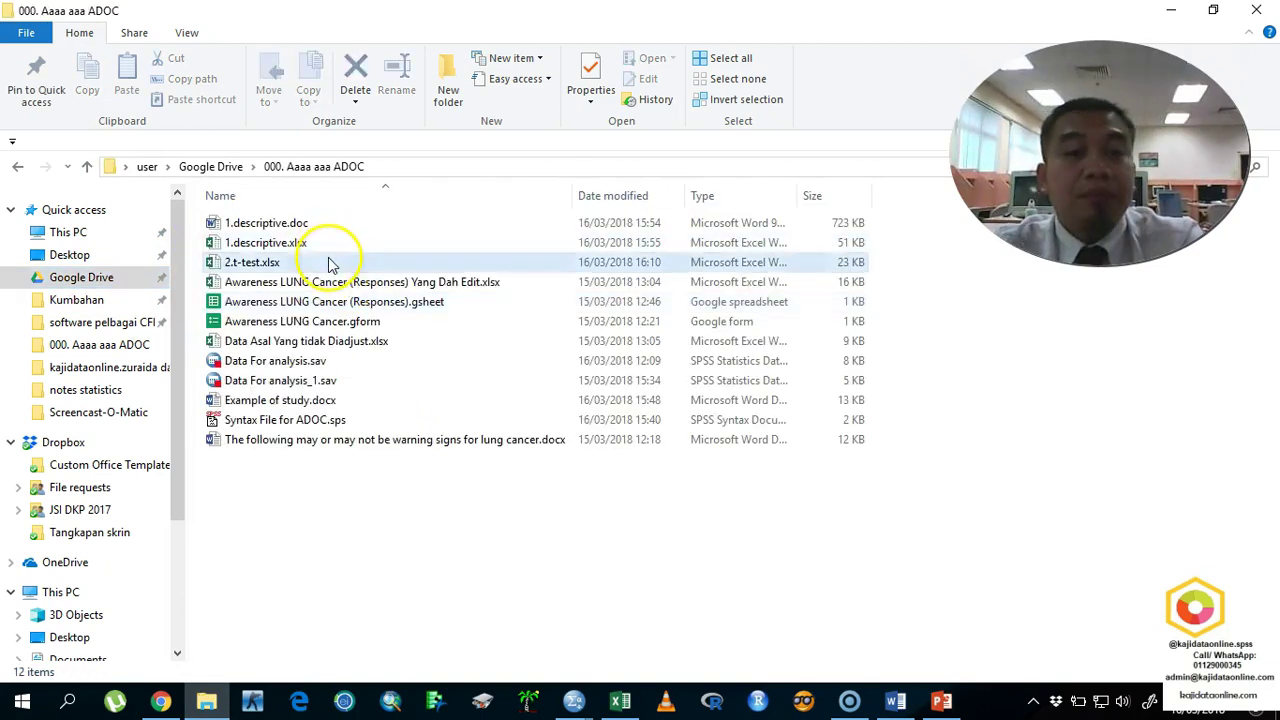
scroll(371, 334, down, 10)
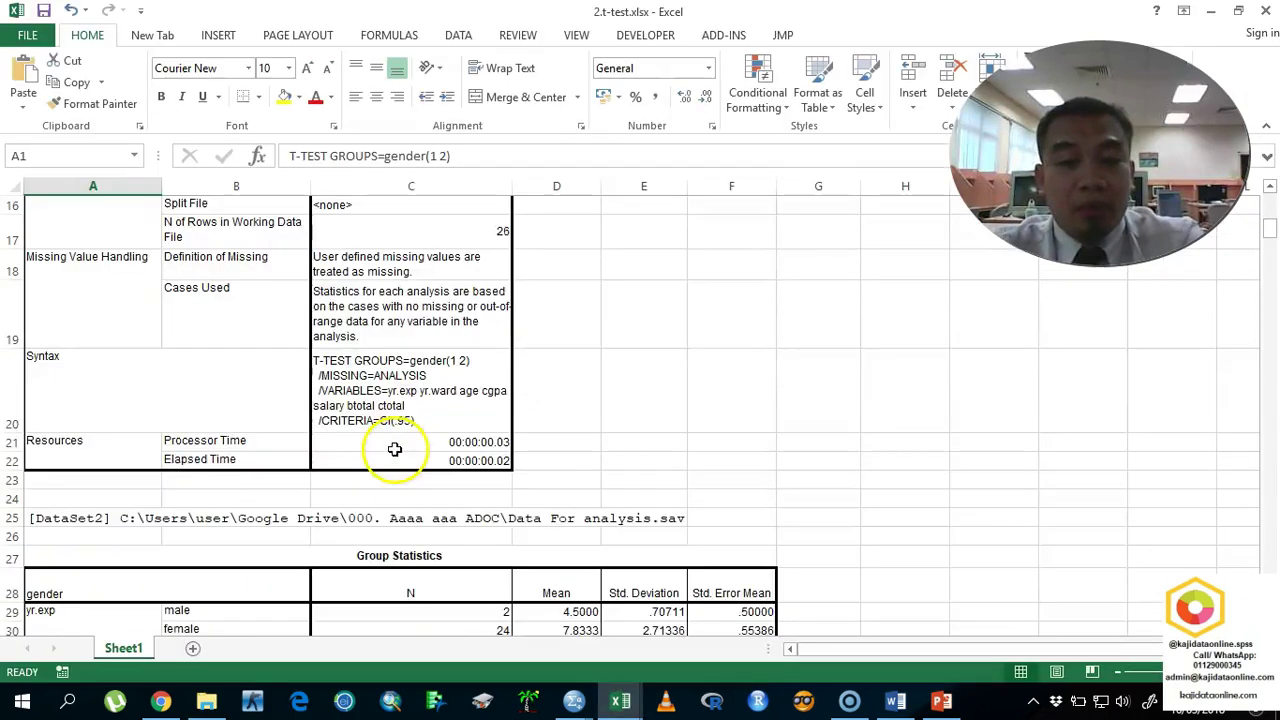
scroll(420, 420, up, 2)
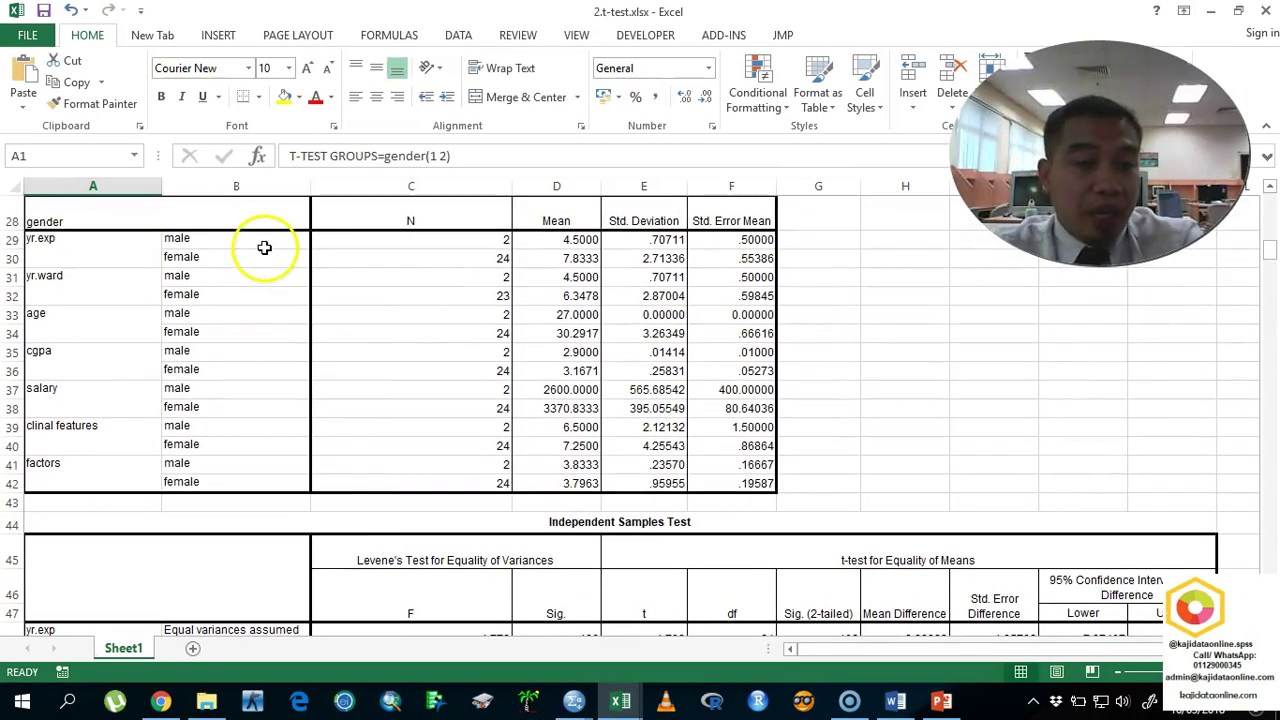
click(265, 242)
drag(265, 242, 280, 256)
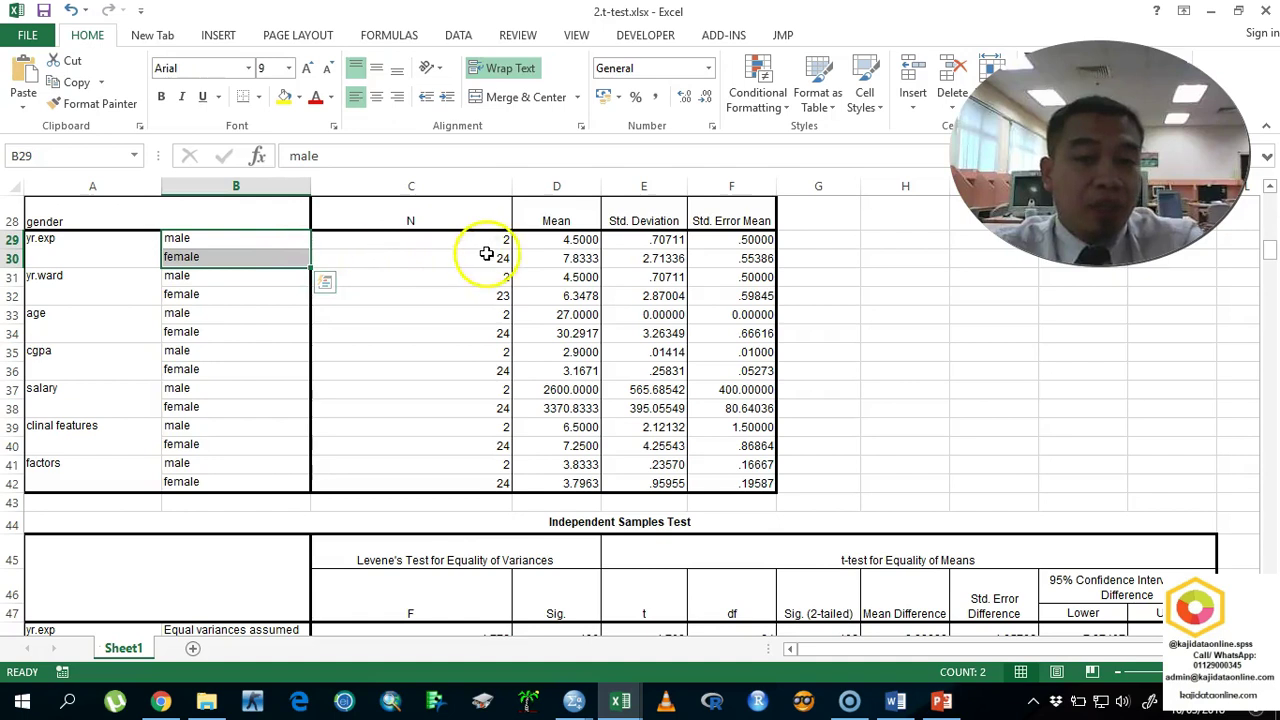
Step: Format the Mean, Std. Deviation and Std. Error Mean values of the gender Group Statistics as numbers with two decimal places
drag(584, 244, 737, 486)
right_click(737, 486)
click(810, 395)
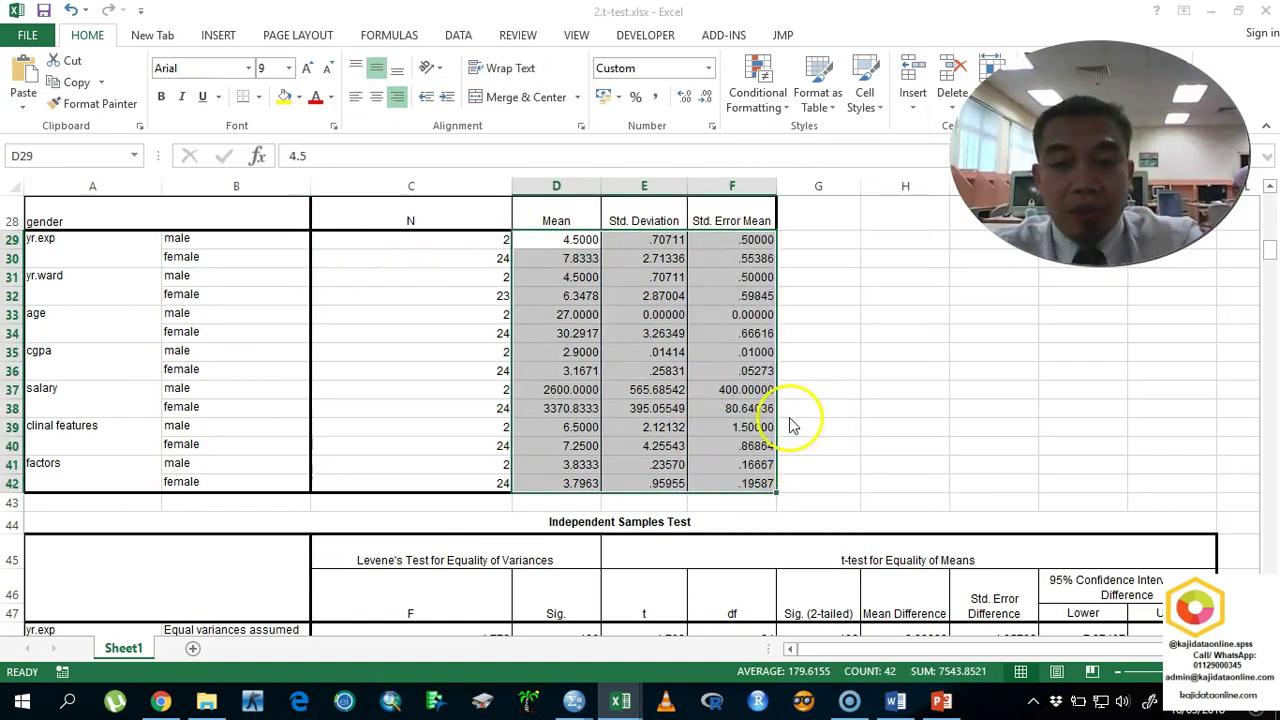
click(652, 276)
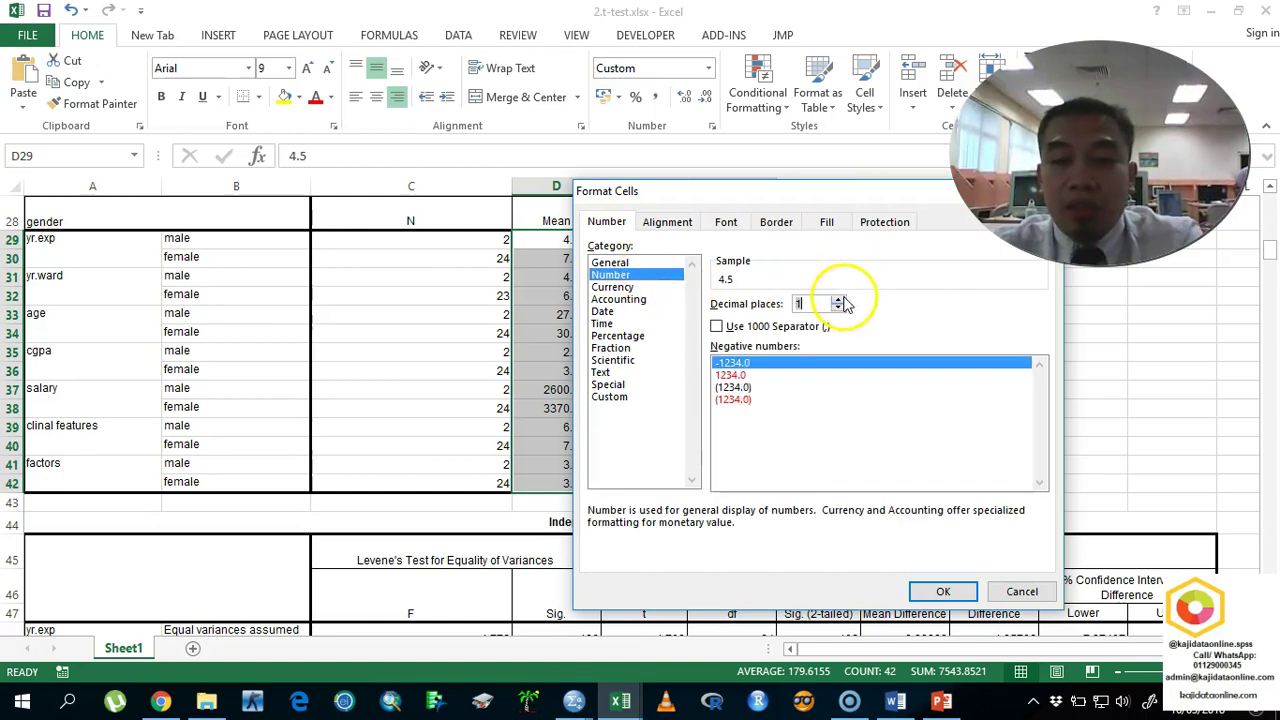
click(943, 591)
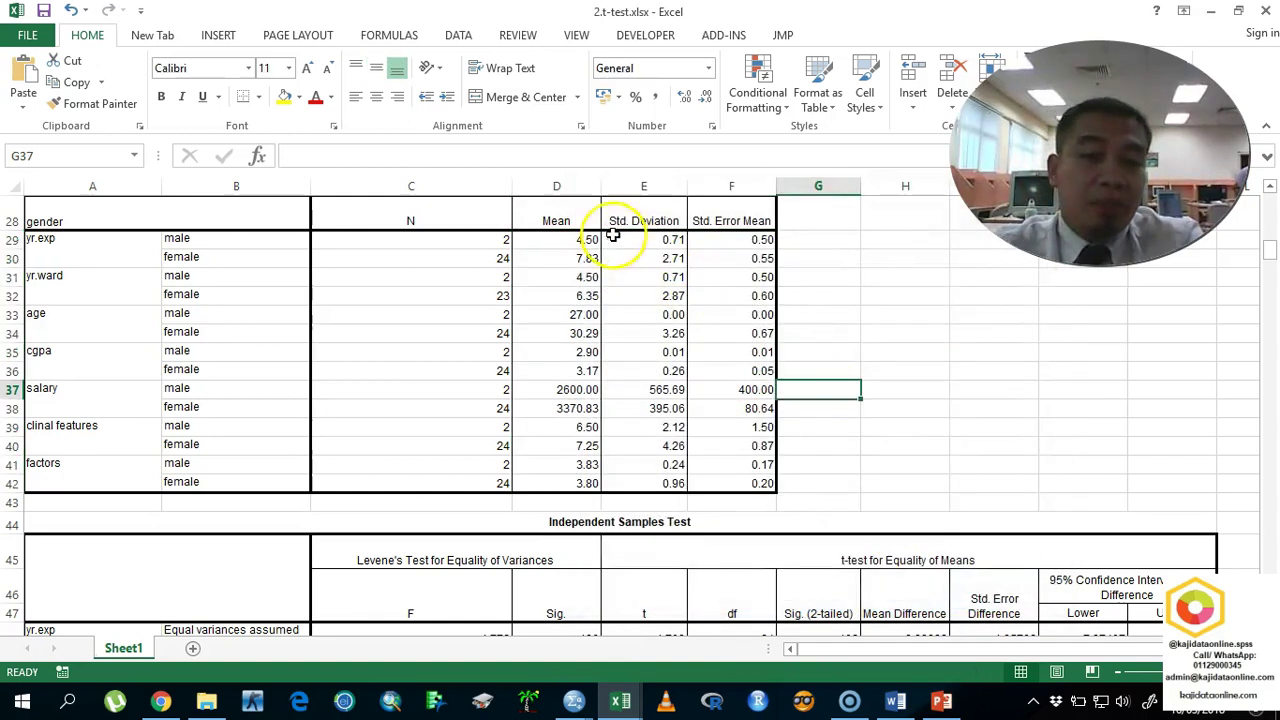
Step: Copy the male and female yr.exp mean and standard deviation values into the Mean and SD cells of Table 3's Gender rows in Word
click(568, 246)
drag(581, 248, 626, 257)
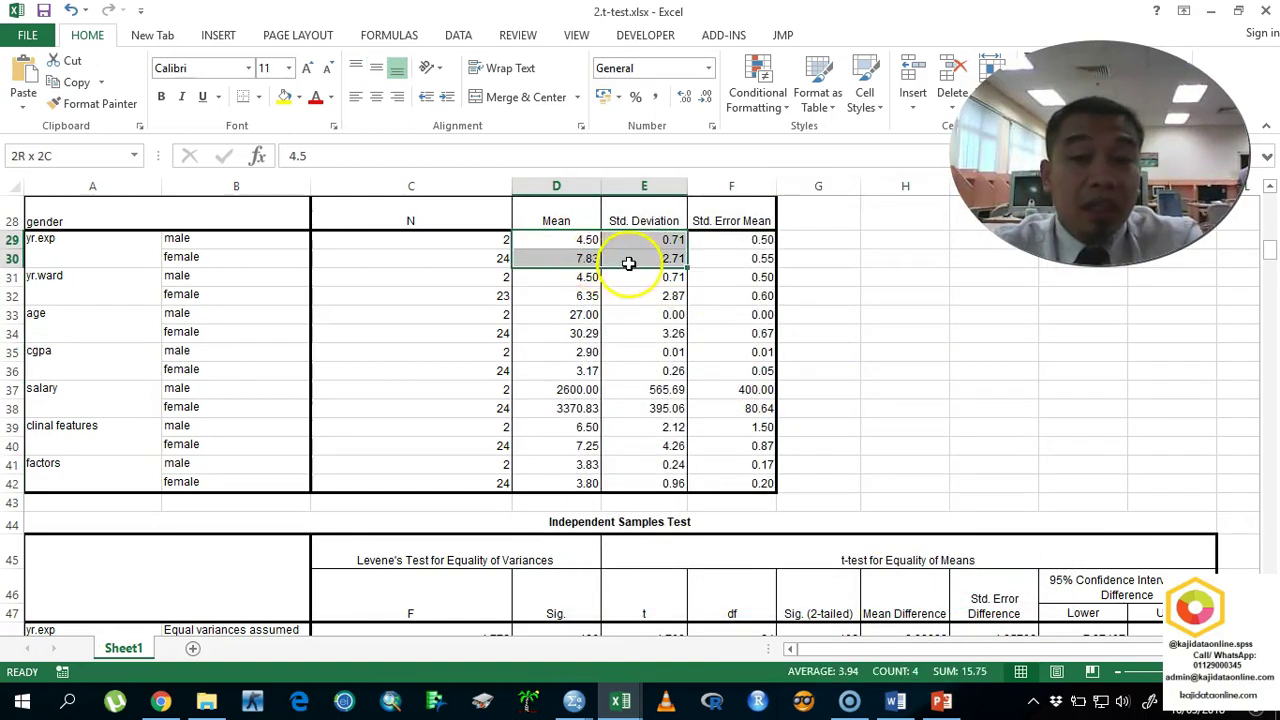
key(ctrl+c)
click(912, 704)
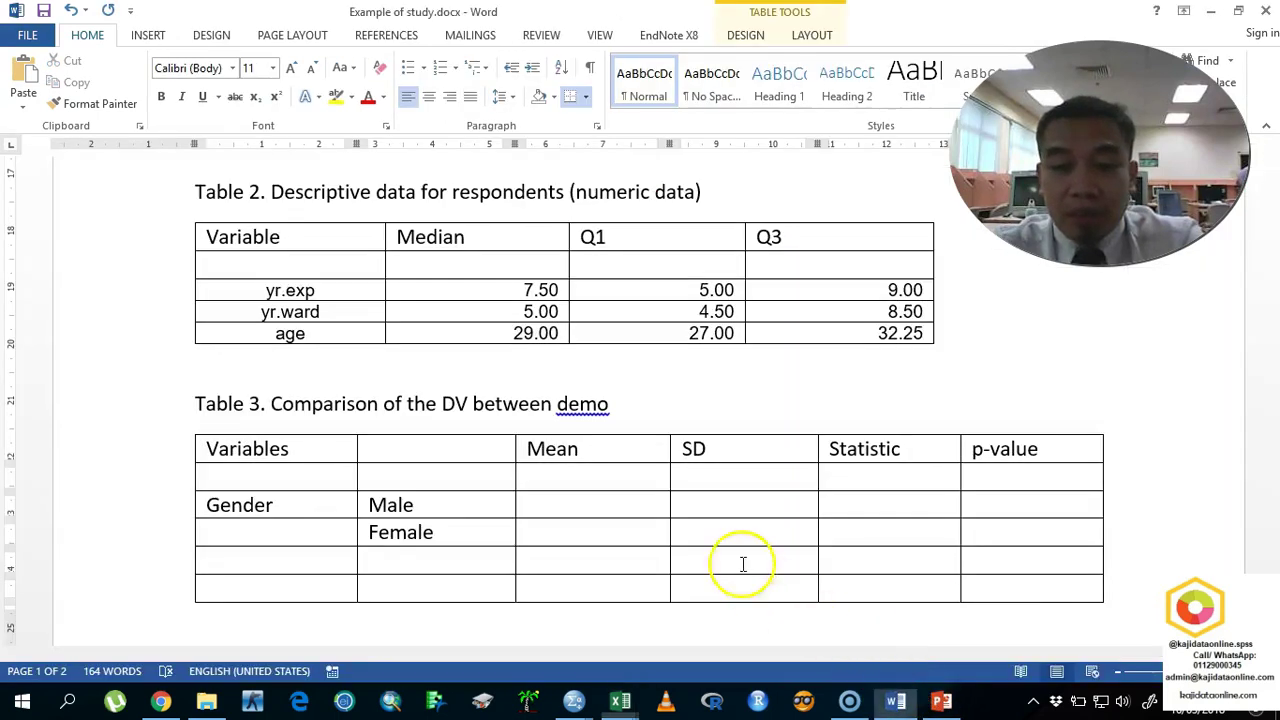
drag(586, 514, 725, 524)
key(ctrl+v)
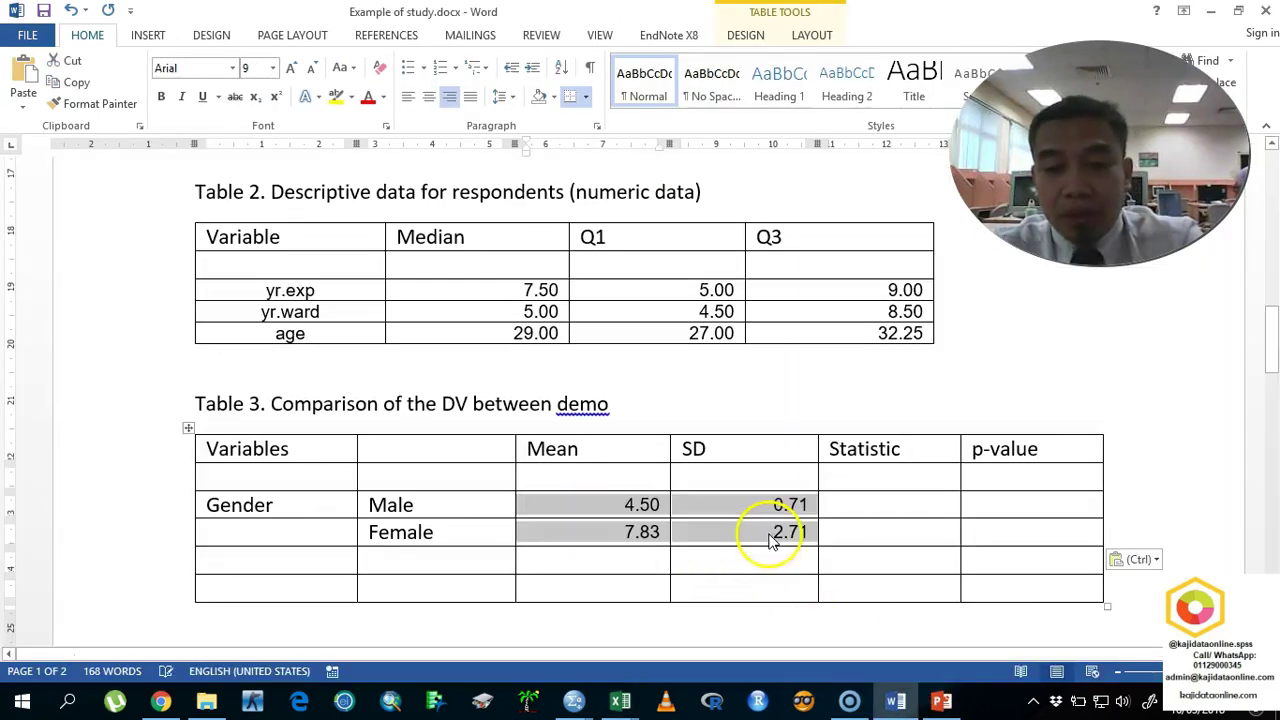
Step: In 2.t-test.xlsx, copy the t, df and Sig. (2-tailed) values of yr.exp with equal variances assumed
click(620, 702)
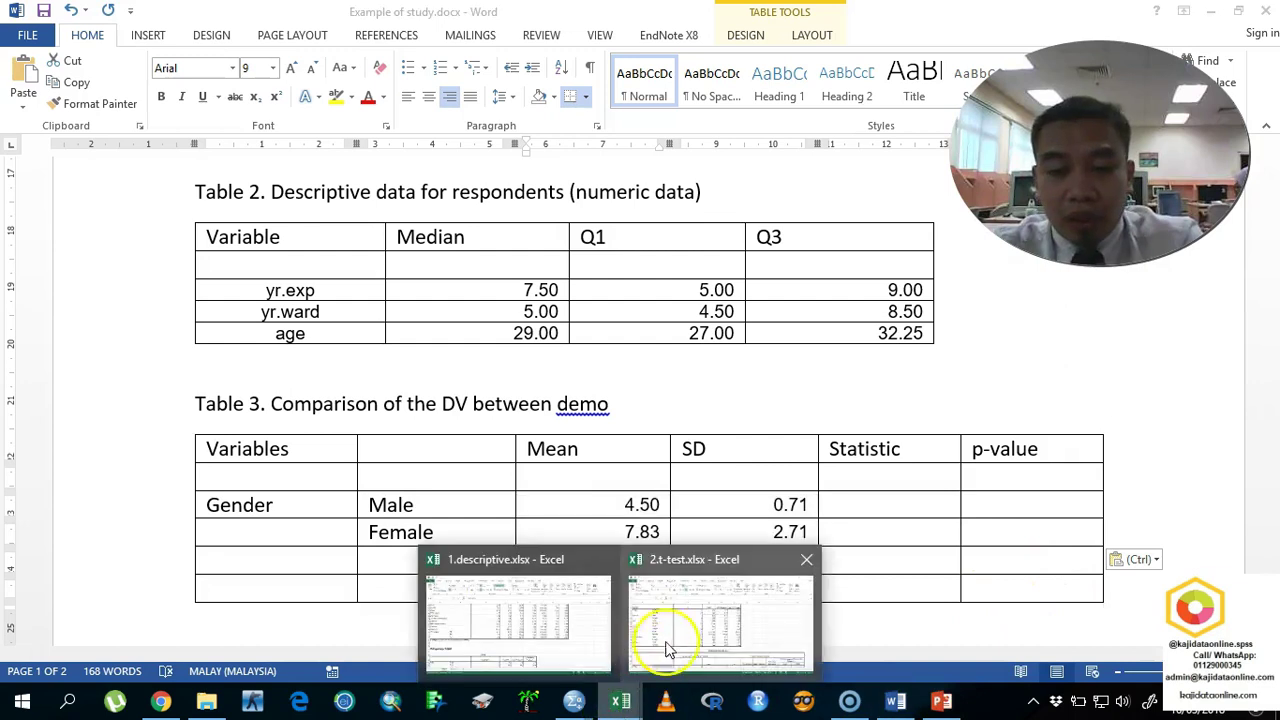
click(666, 640)
scroll(654, 560, down, 4)
scroll(679, 473, up, 1)
drag(664, 341, 819, 345)
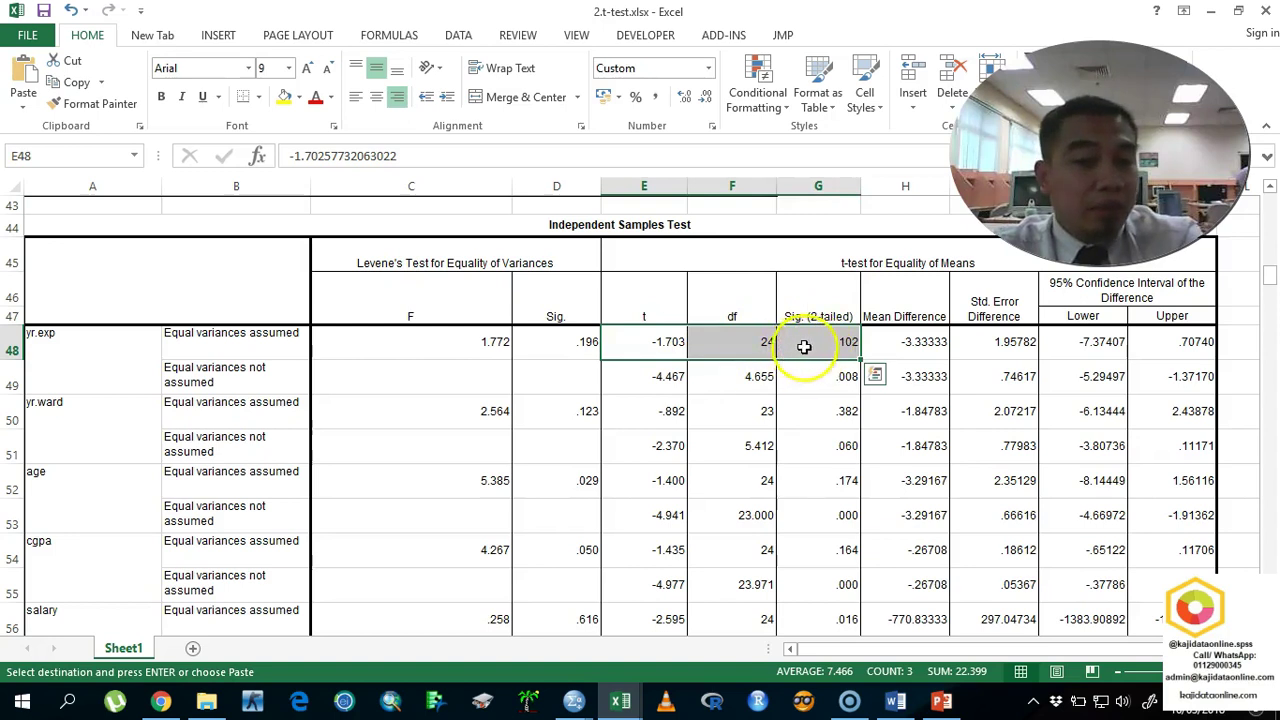
key(ctrl+q)
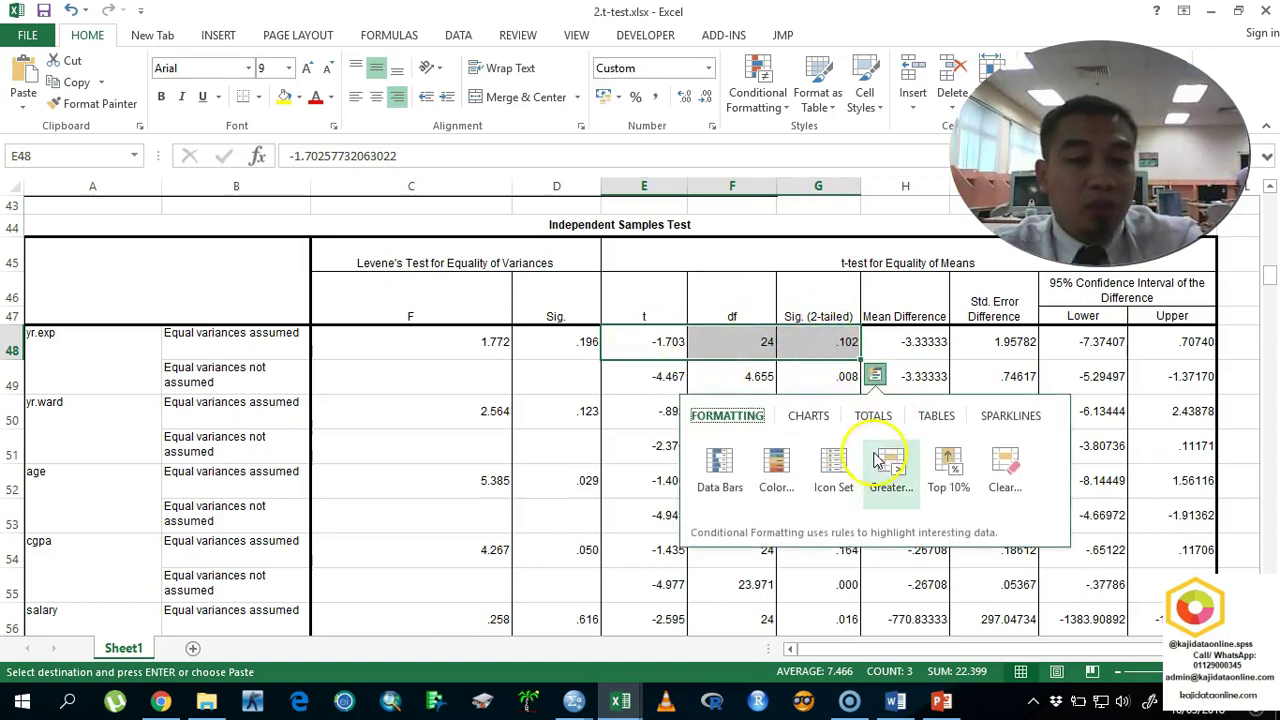
drag(665, 341, 803, 328)
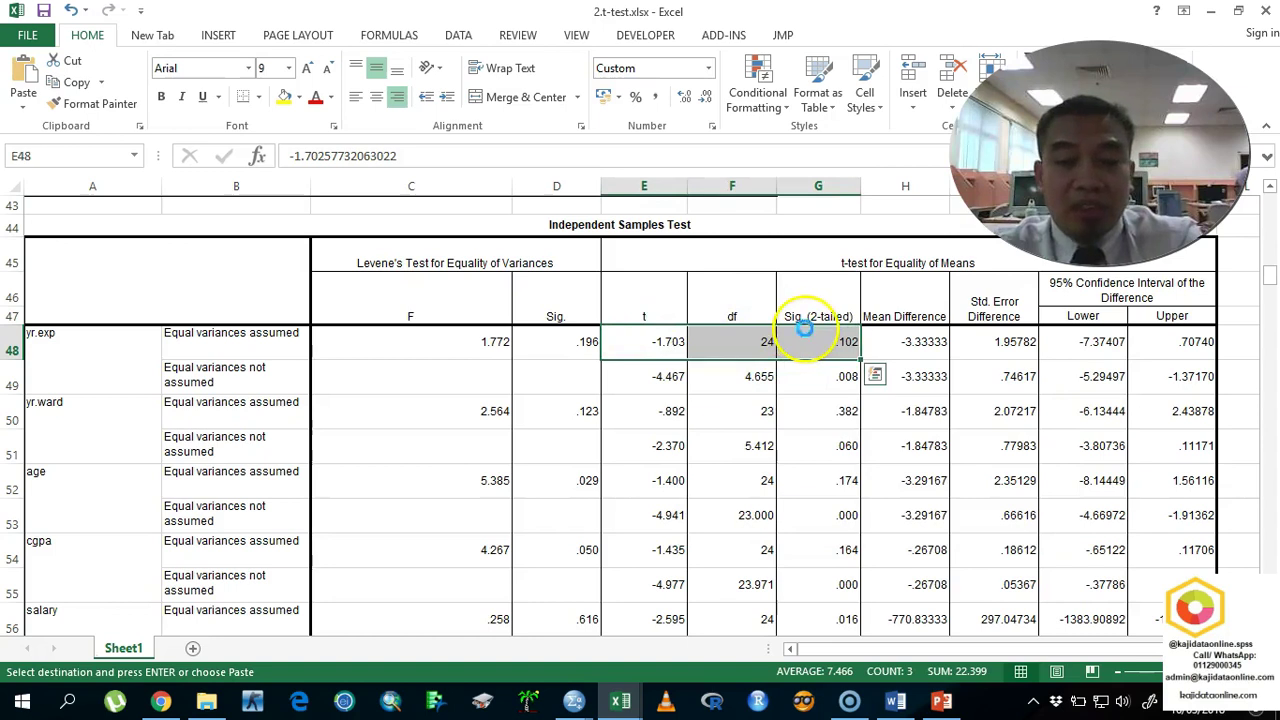
Step: In Word, add a df column between Statistic and p-value in Table 3 and paste the copied t-test values into the Male row
click(895, 701)
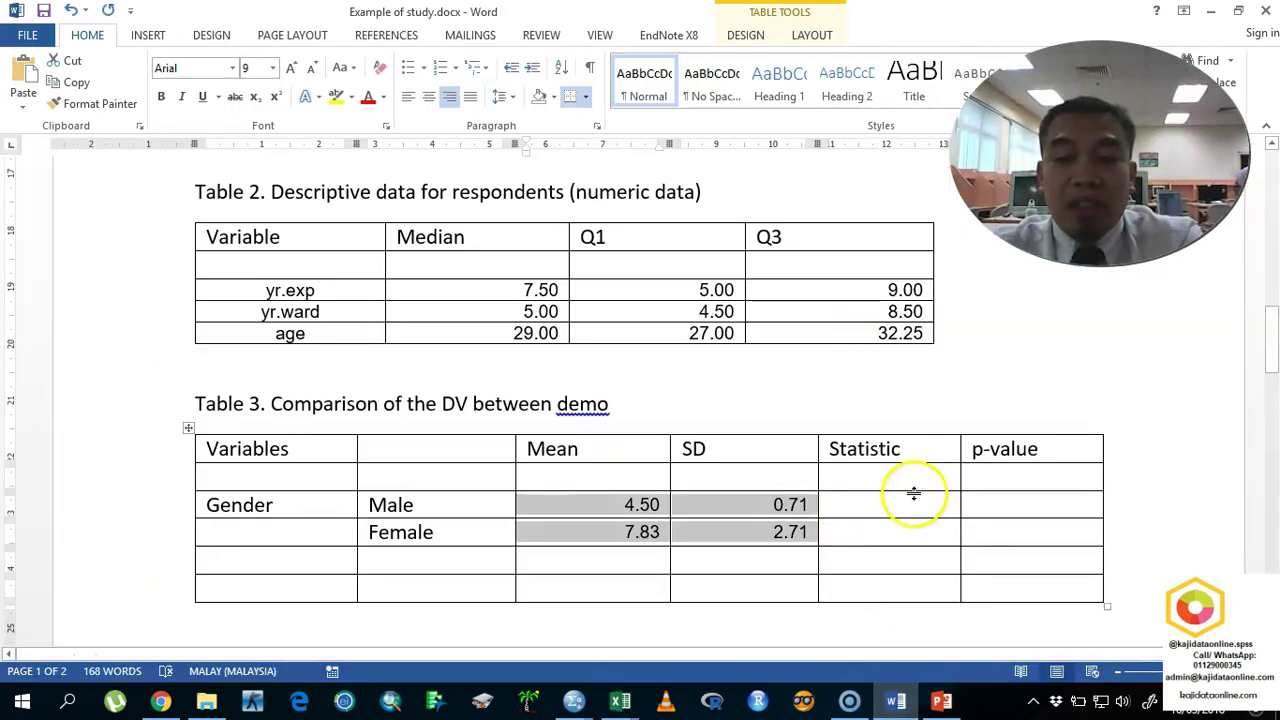
click(963, 425)
click(923, 453)
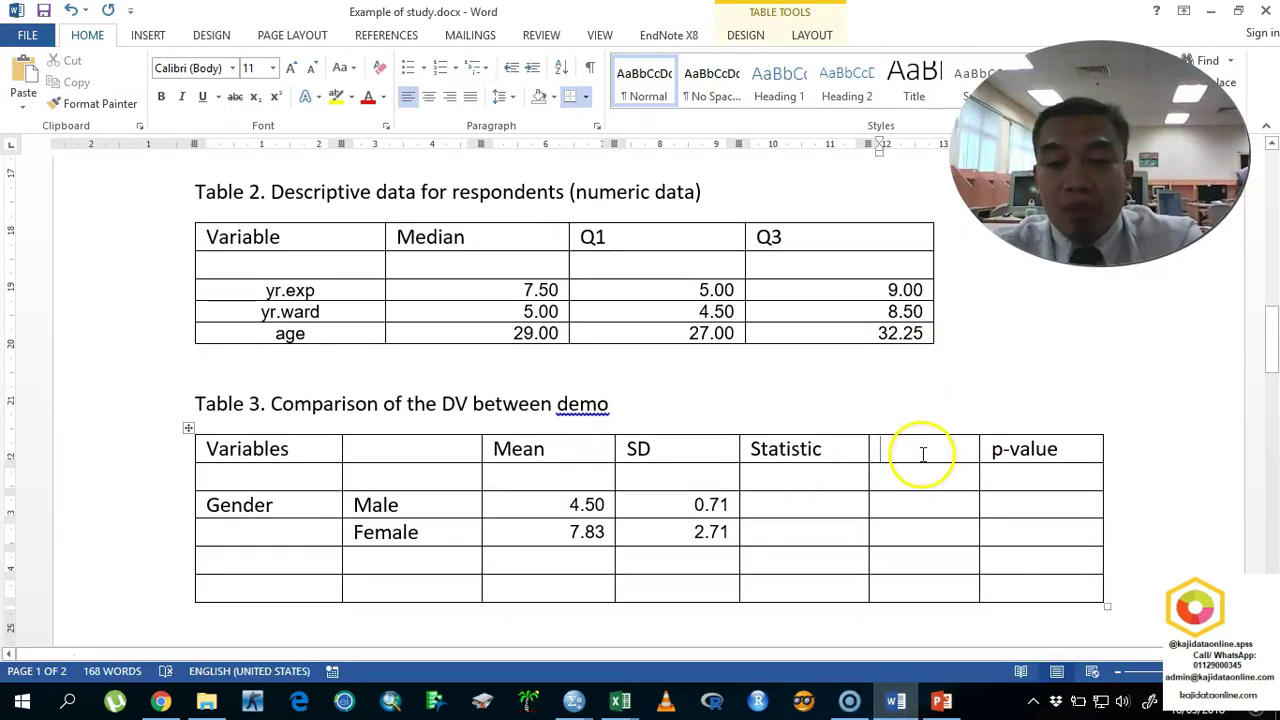
mouse_move(832, 509)
mouse_down()
mouse_move(966, 491)
mouse_move(990, 500)
mouse_up()
key(ctrl+v)
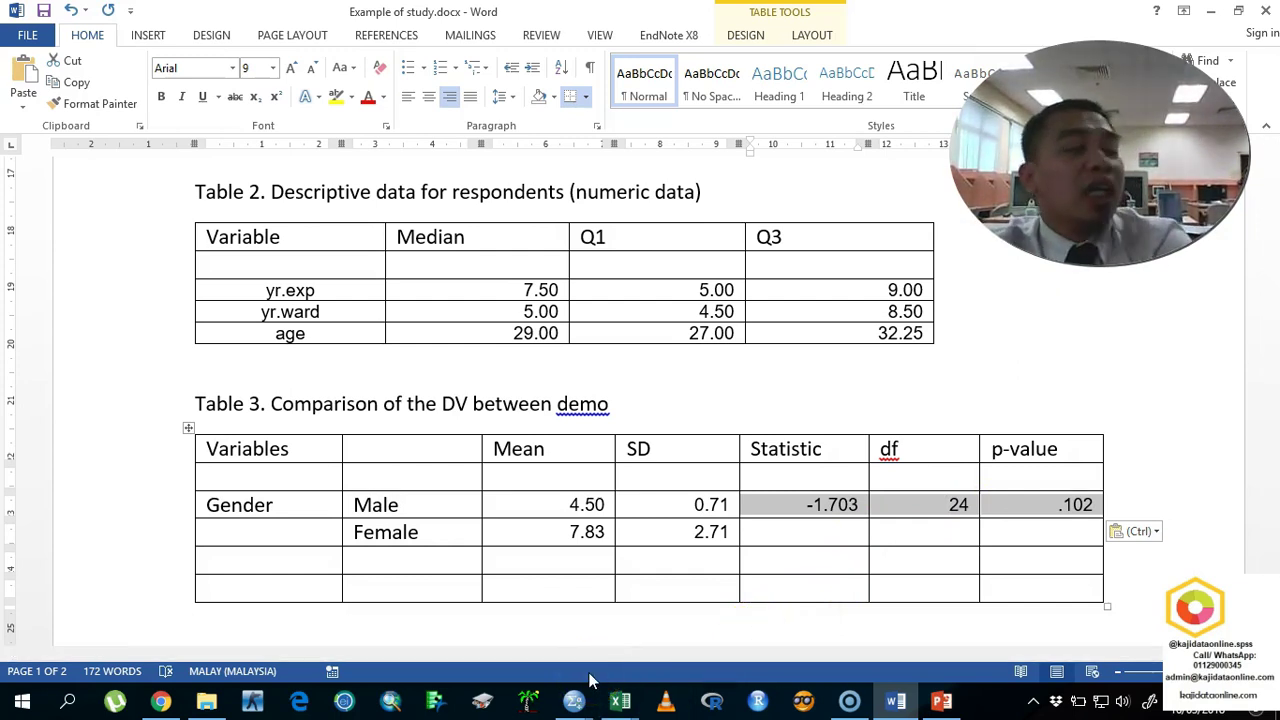
Step: Check the gender Group Statistics in 2.t-test.xlsx, and enter Spouse as the variable in the last row of Table 3 in Word
mouse_move(625, 698)
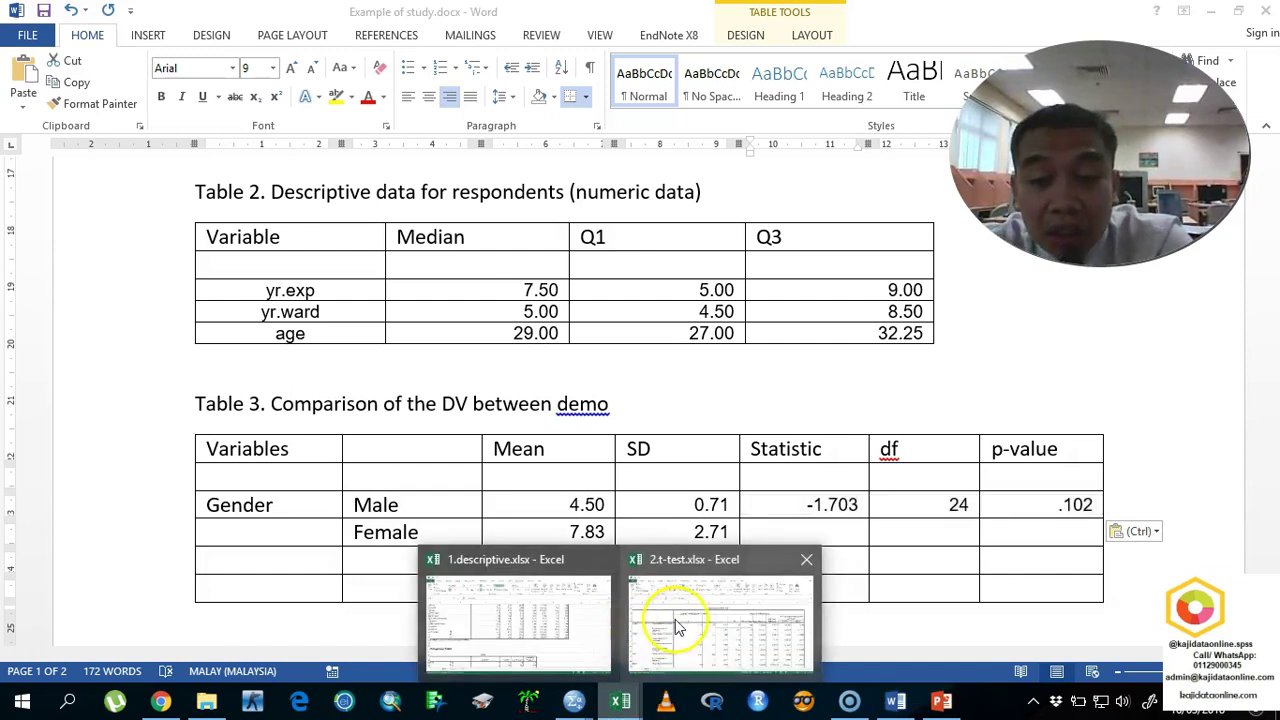
click(640, 635)
scroll(534, 402, up, 7)
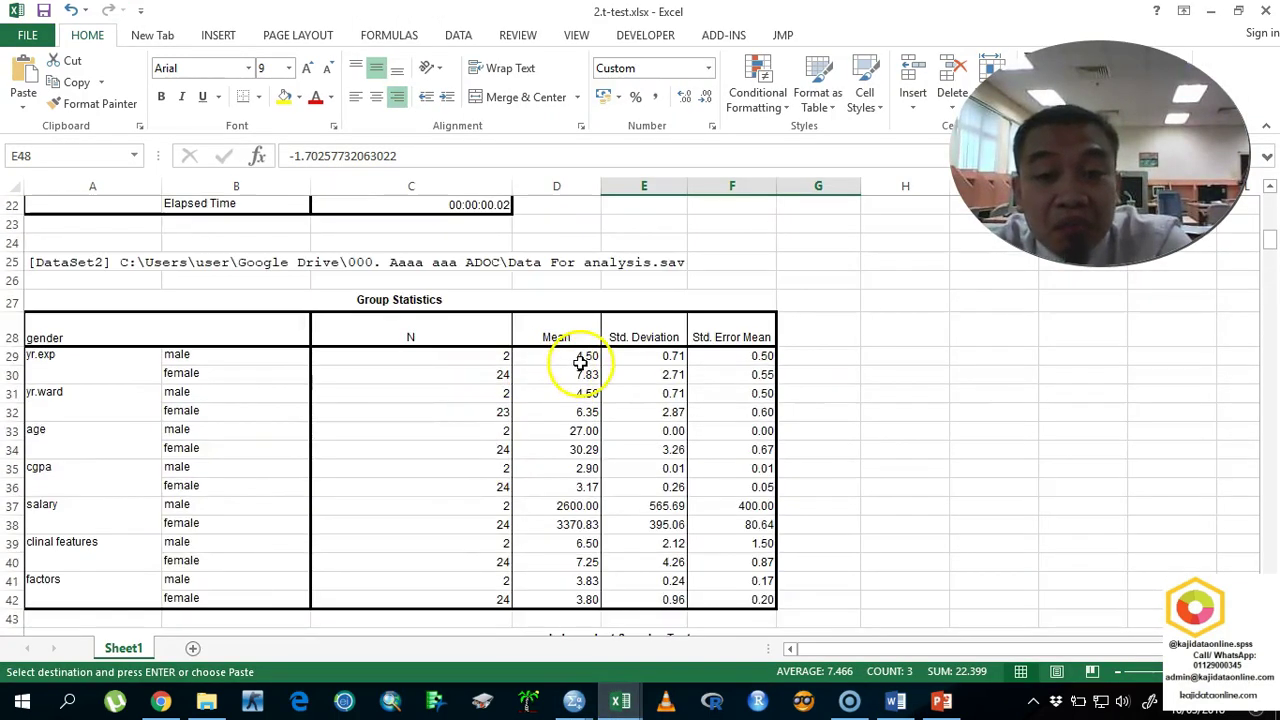
click(895, 700)
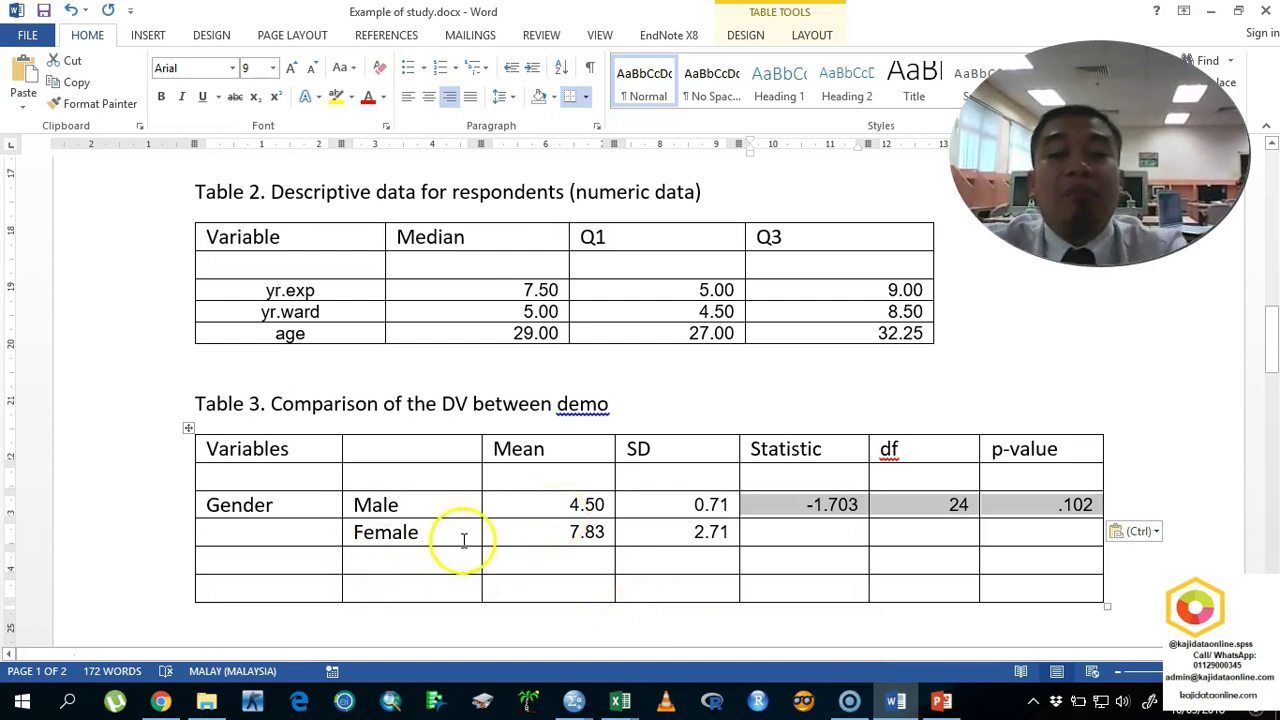
click(278, 590)
text(Spouse)
Step: In 2.t-test.xlsx, examine the Group Statistics and Independent Samples Test tables of the education, instit and Yes/No groupings
click(573, 700)
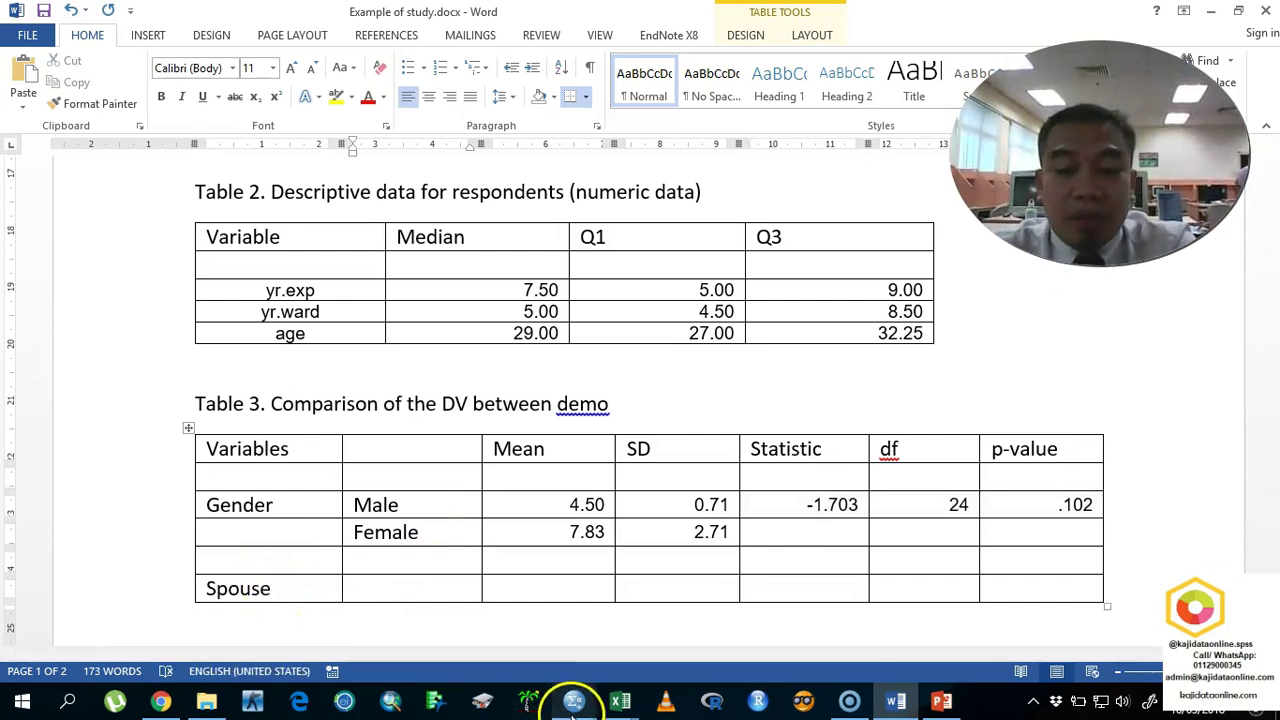
mouse_move(619, 703)
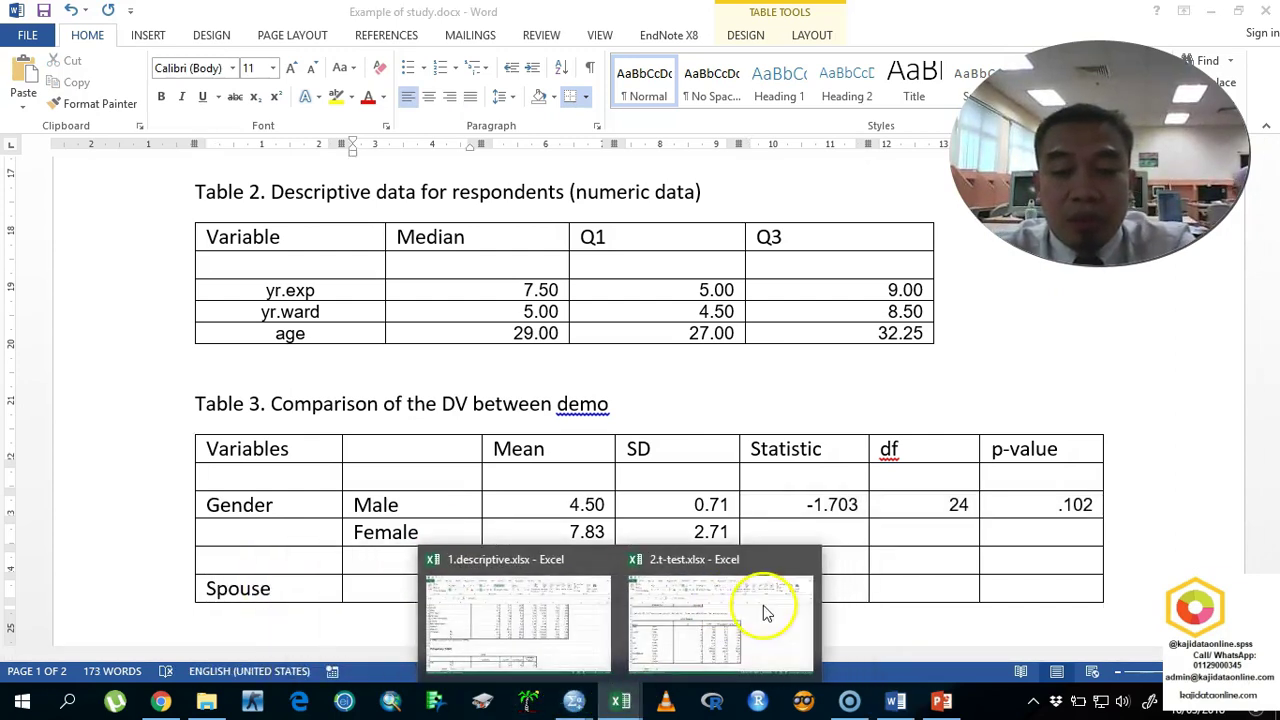
click(766, 606)
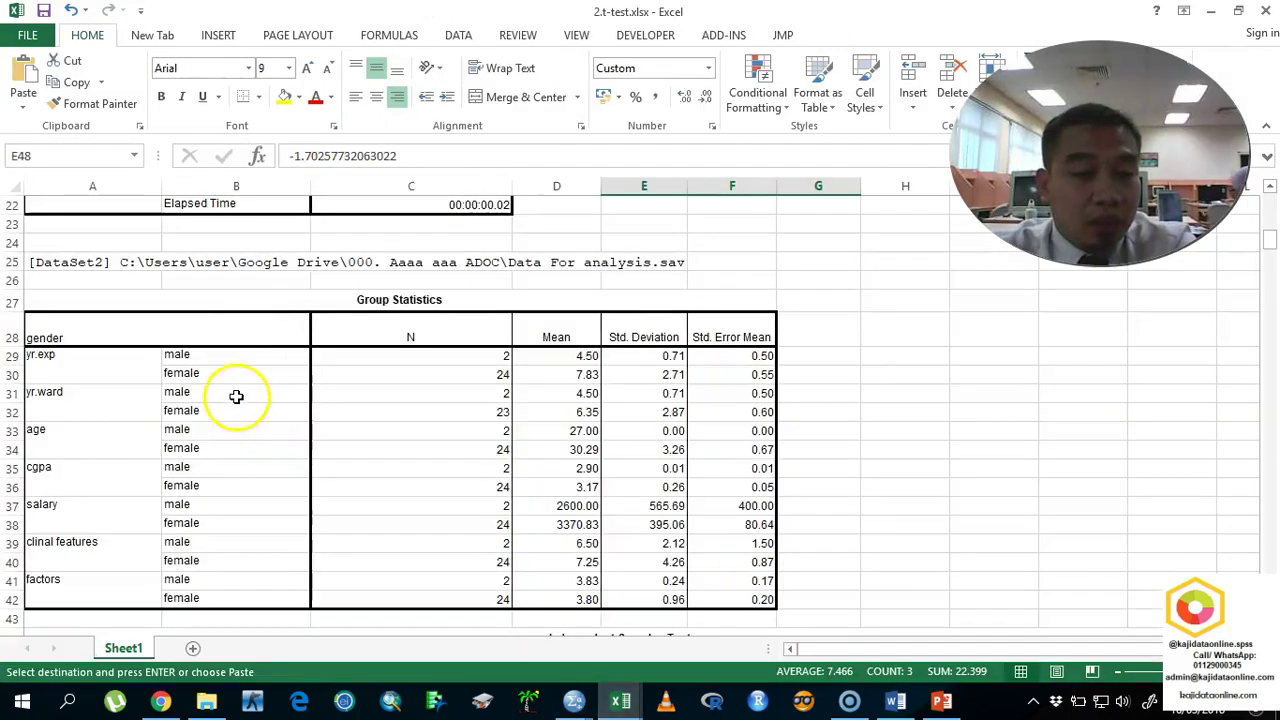
scroll(253, 415, down, 18)
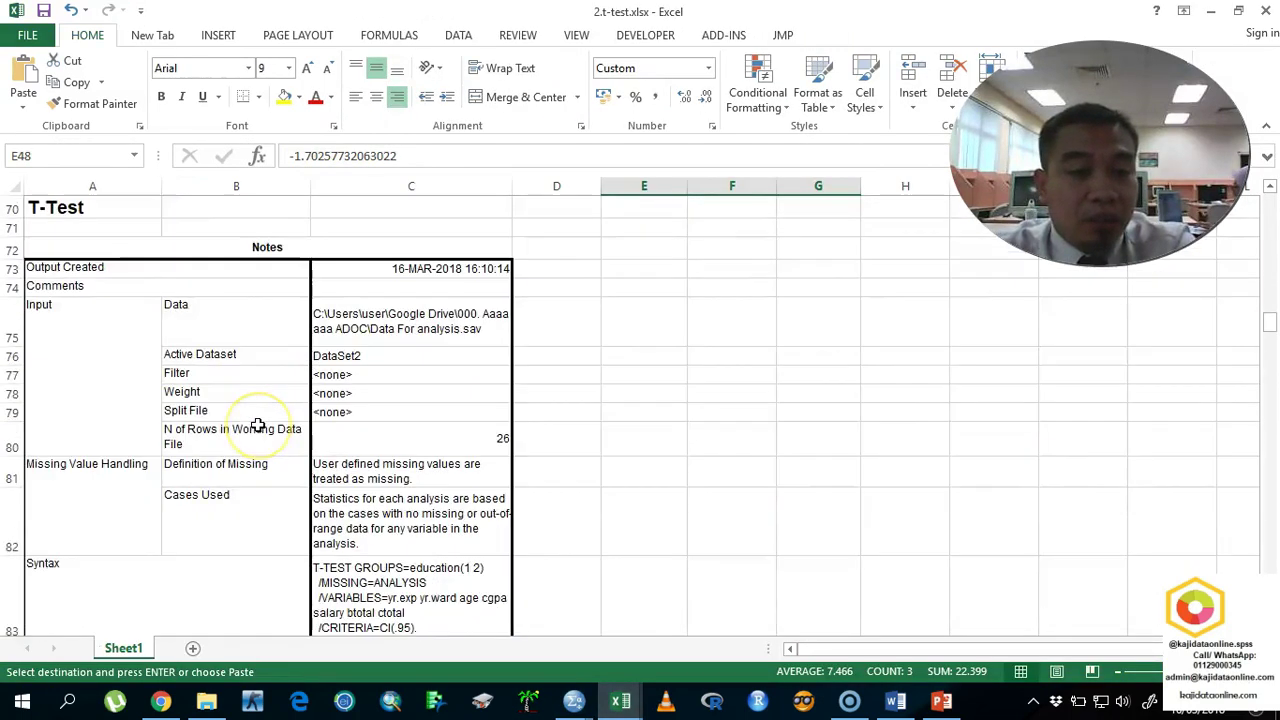
scroll(257, 425, down, 9)
scroll(257, 425, up, 5)
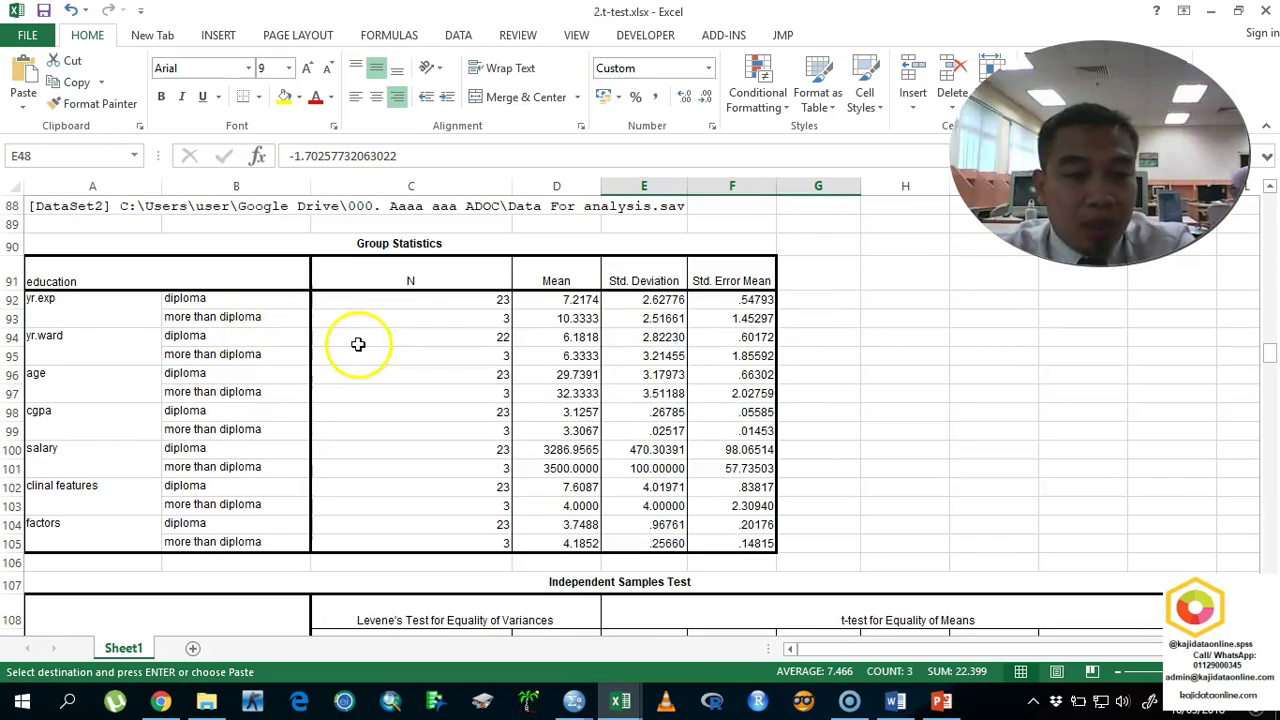
scroll(319, 326, down, 20)
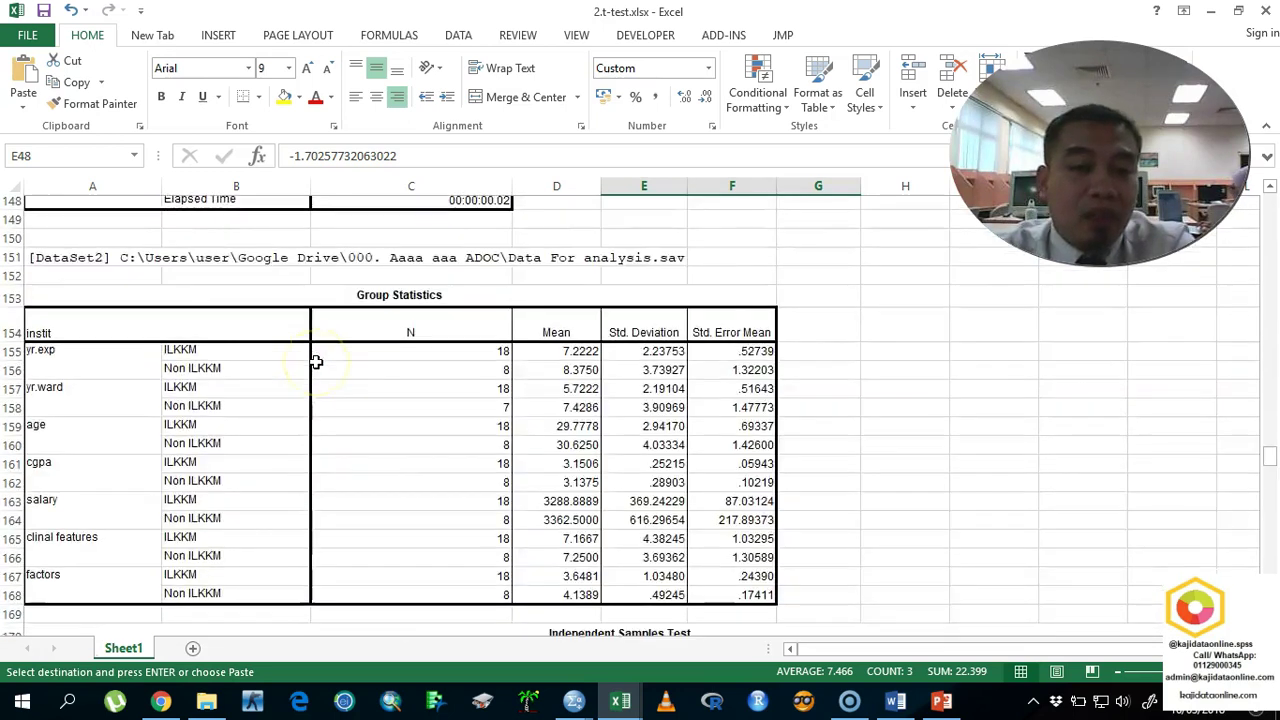
scroll(315, 361, down, 16)
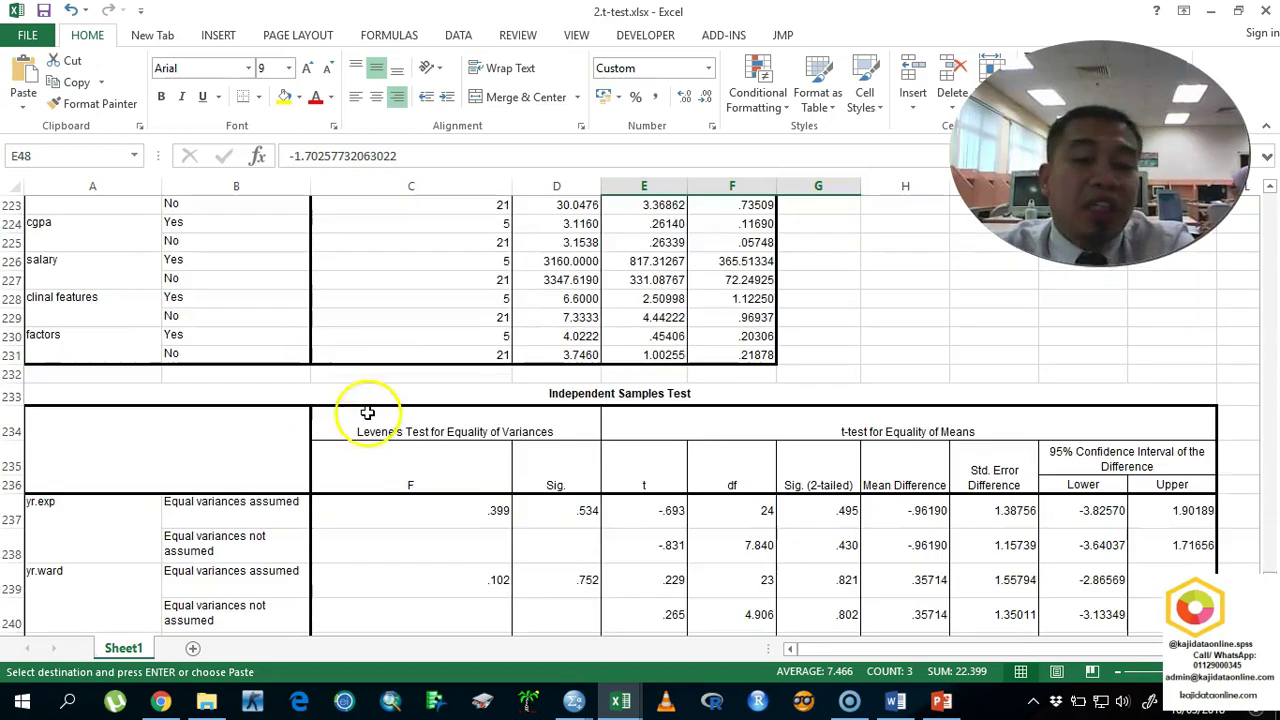
Step: Back in Word, delete the Spouse row from Table 3
click(893, 703)
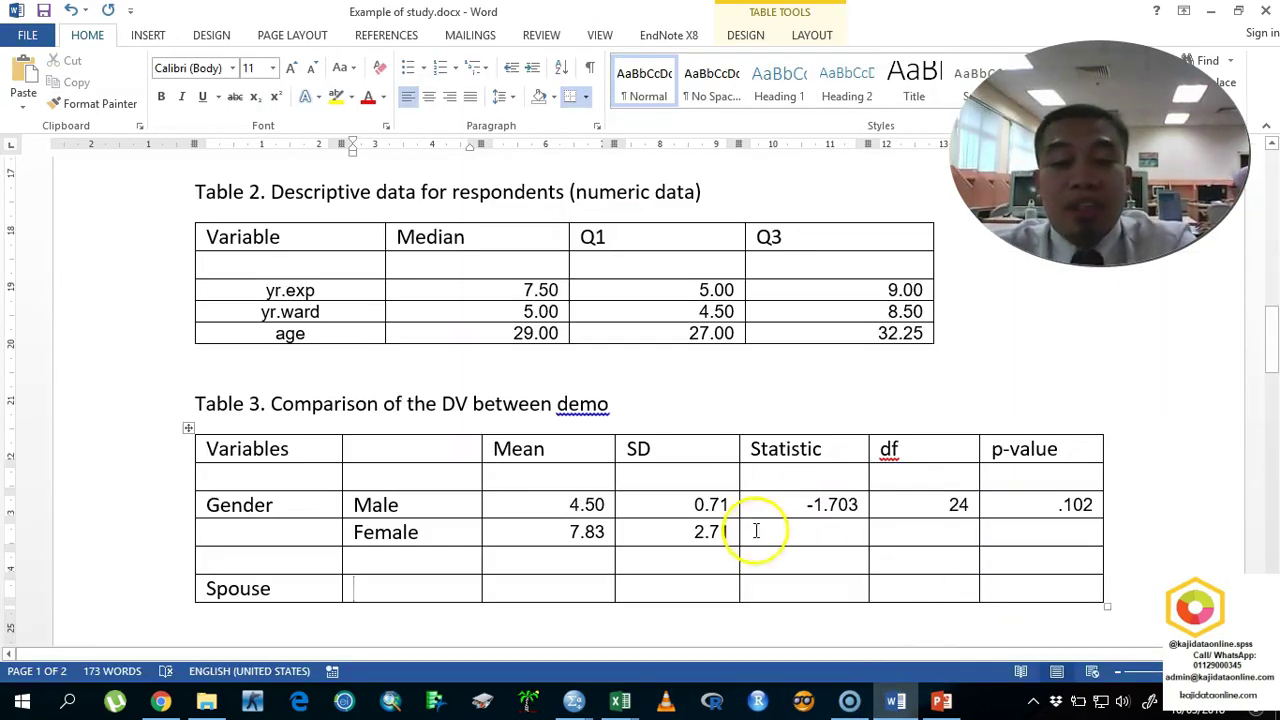
click(140, 592)
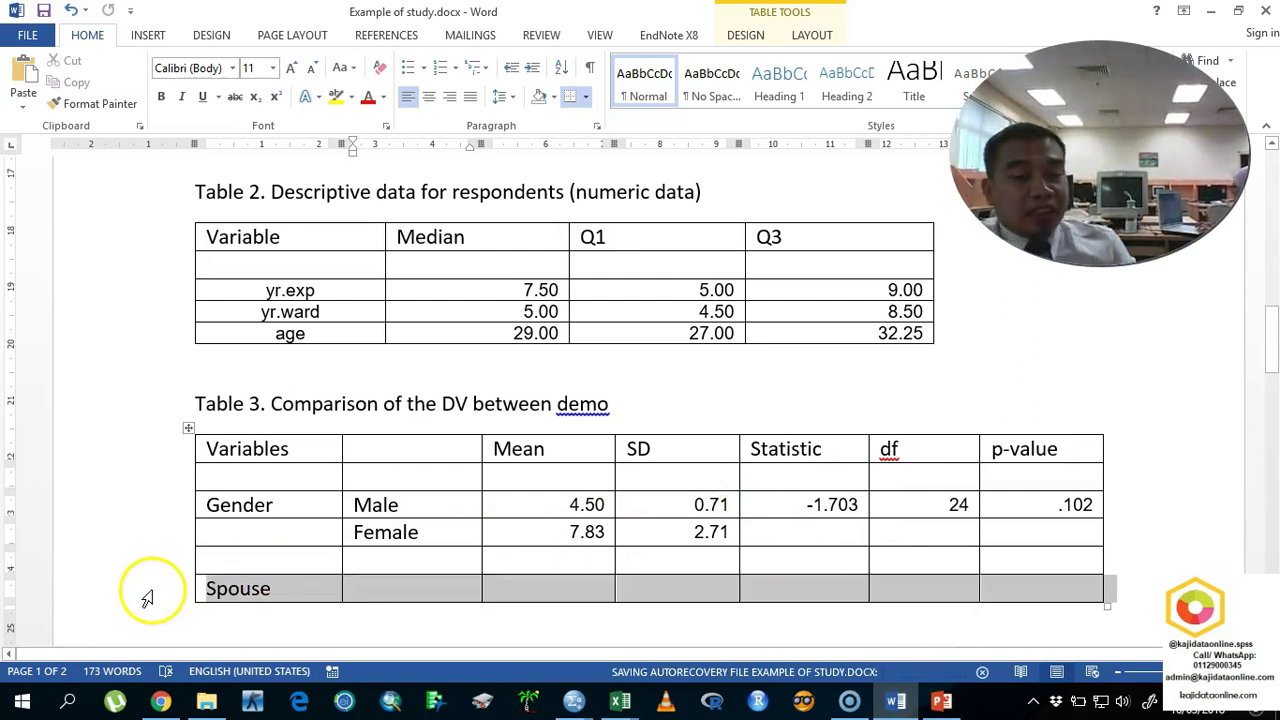
right_click(142, 590)
click(213, 418)
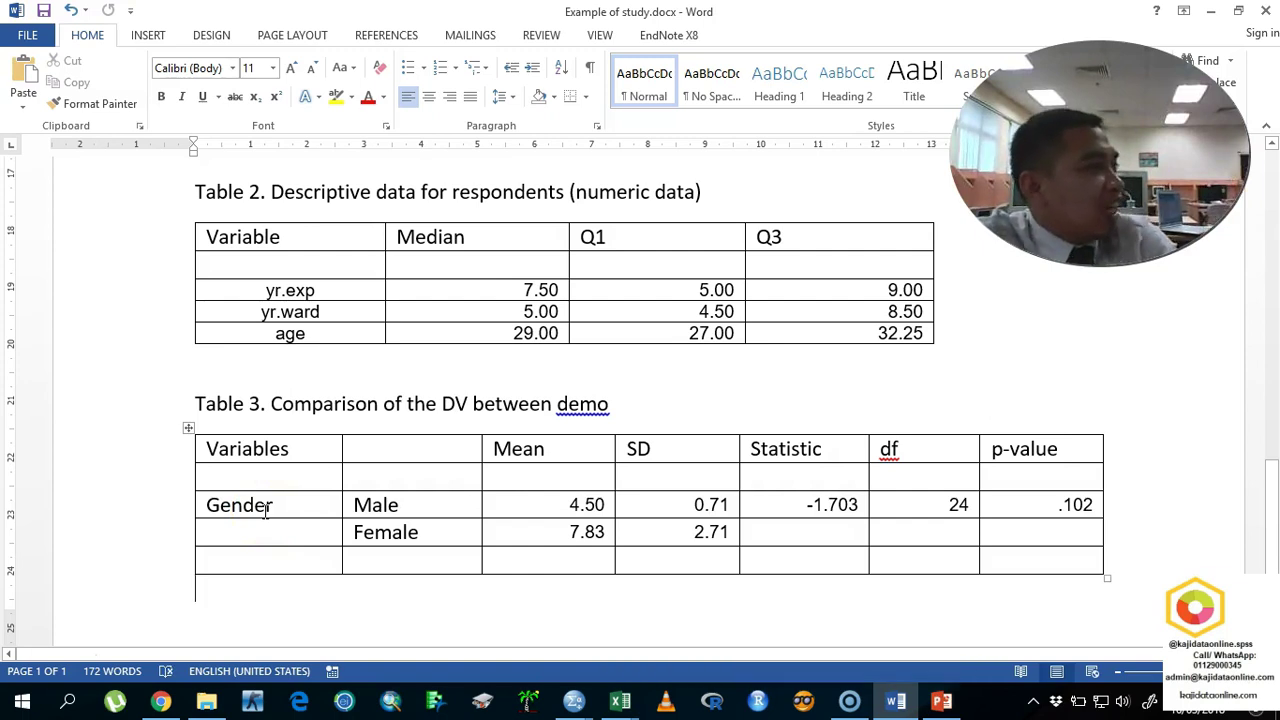
Step: Remove all borders from Table 1, Demographic of respondents
scroll(322, 608, up, 10)
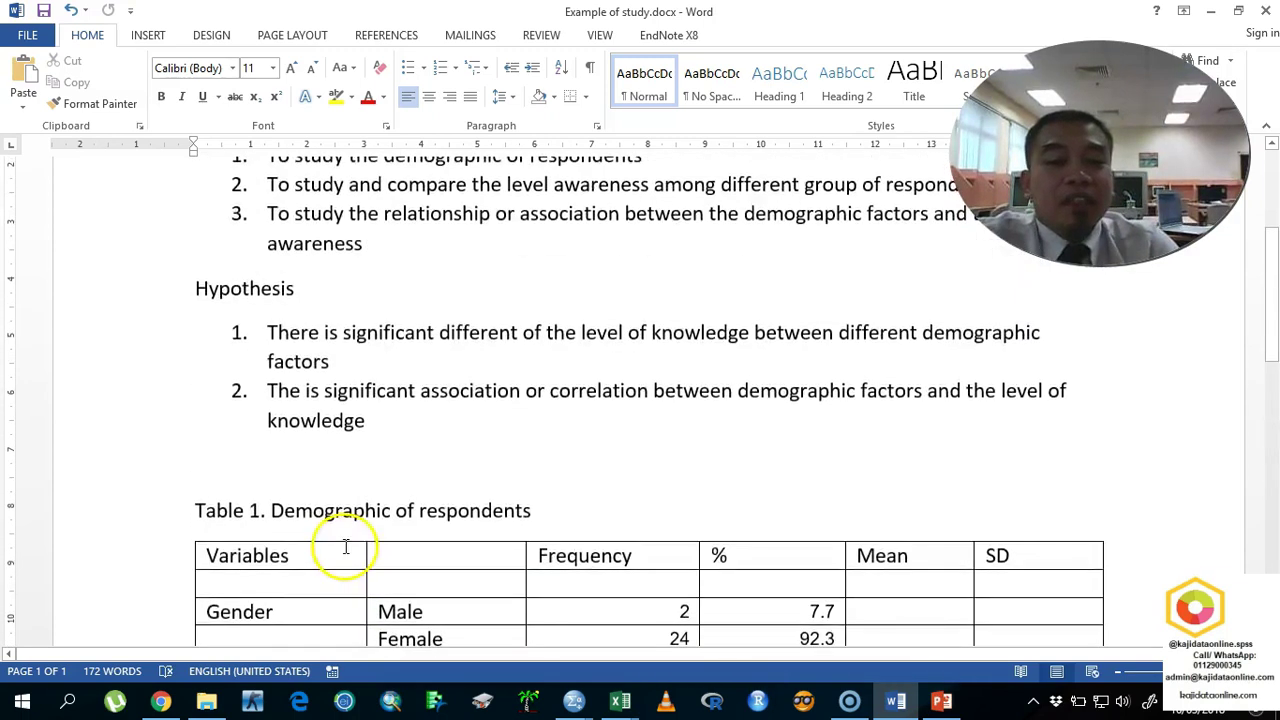
click(295, 288)
click(188, 183)
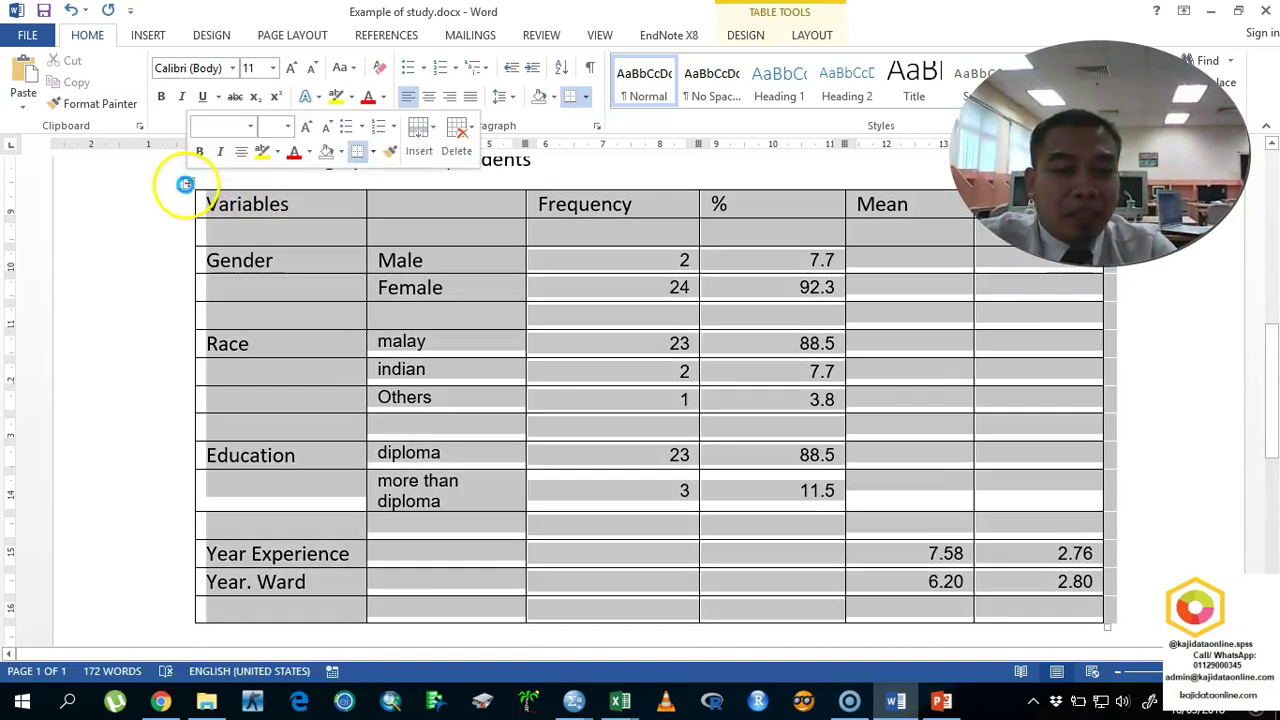
click(770, 35)
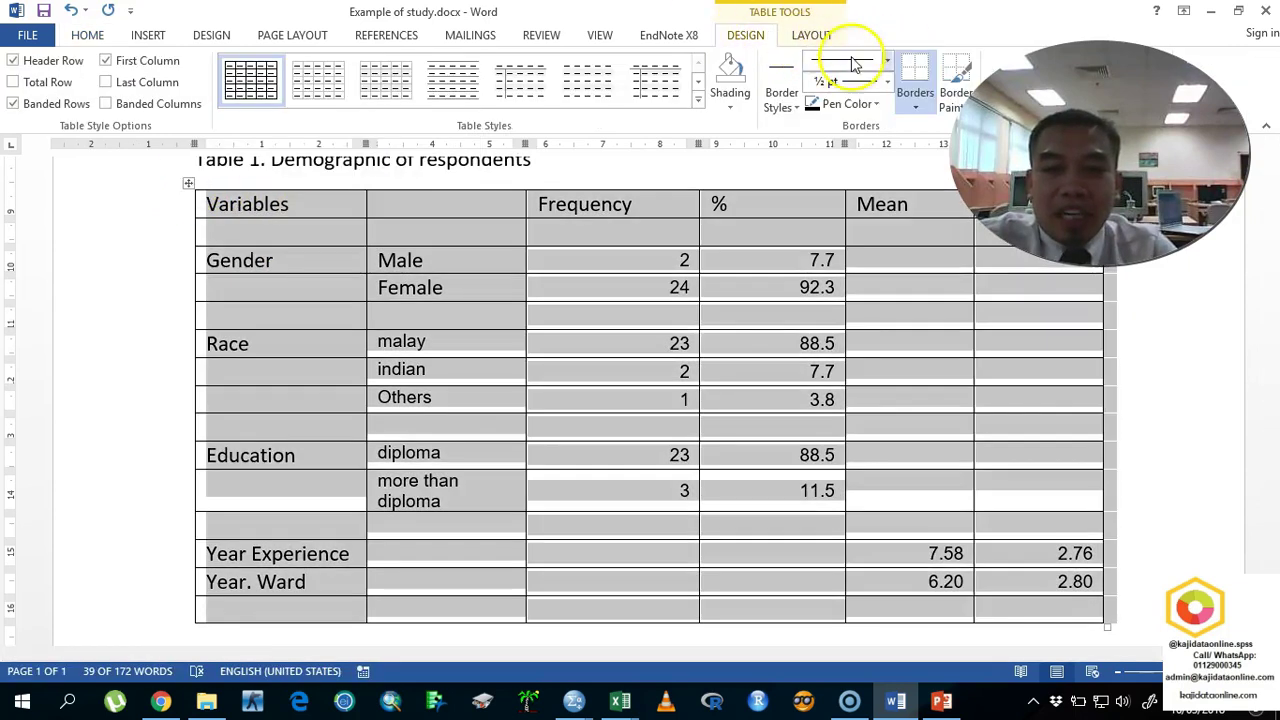
click(912, 97)
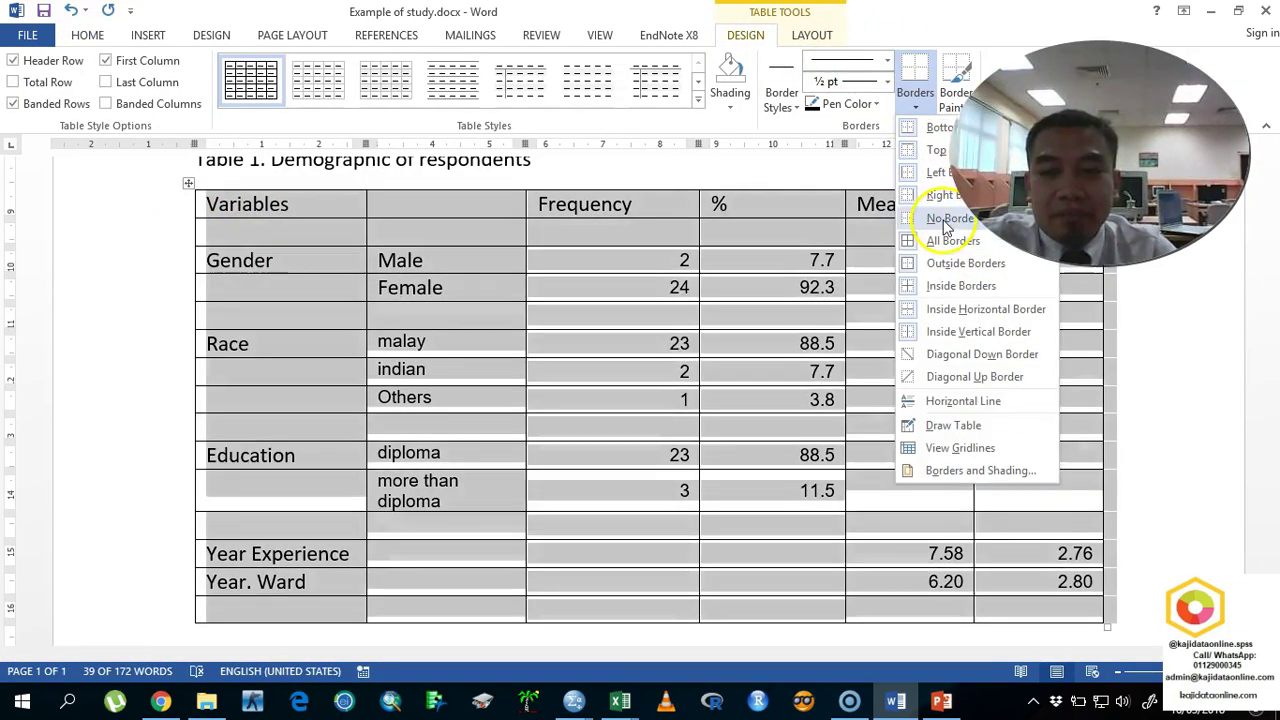
click(953, 240)
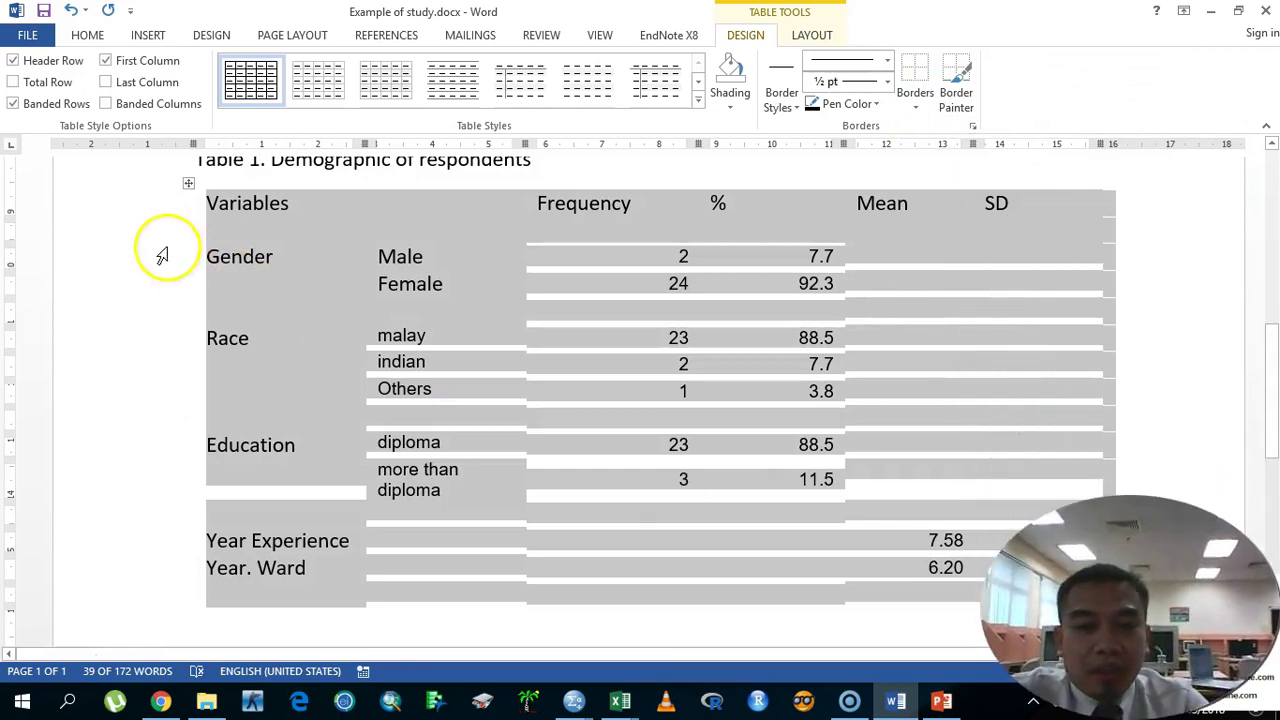
Step: Add a bottom border and a top border to the header row of Table 1
click(137, 210)
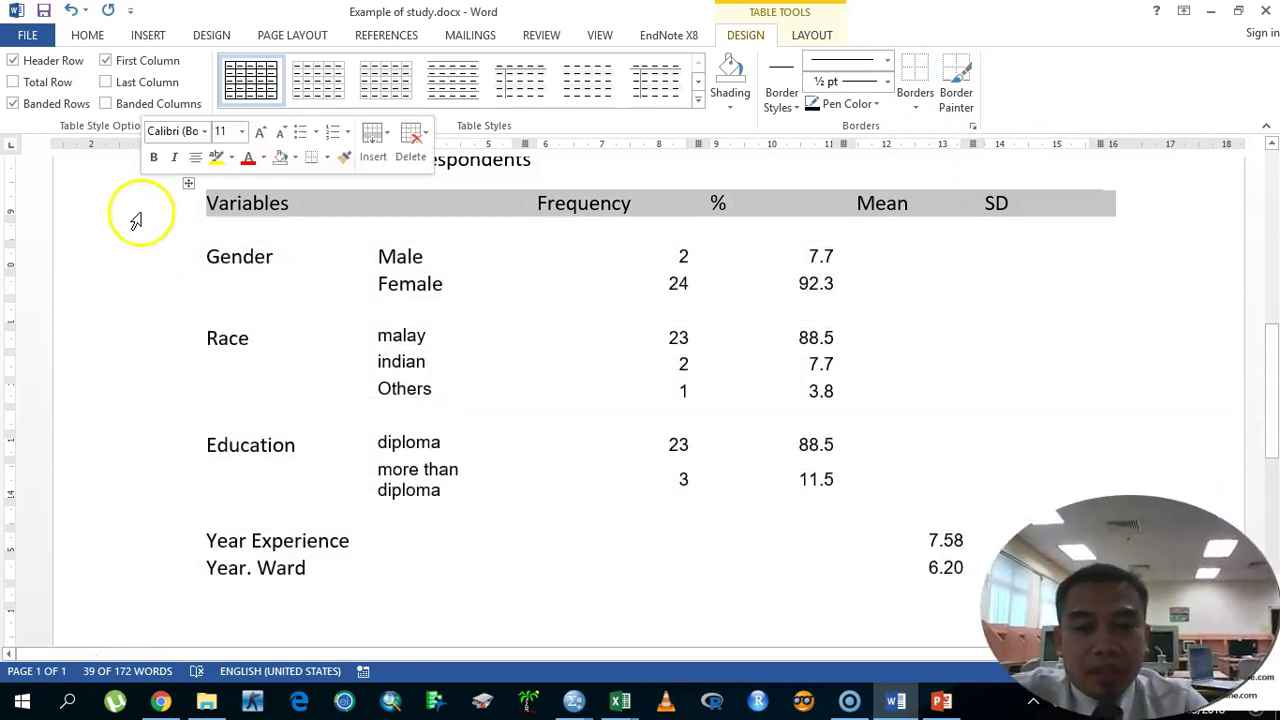
click(915, 108)
click(928, 128)
click(915, 108)
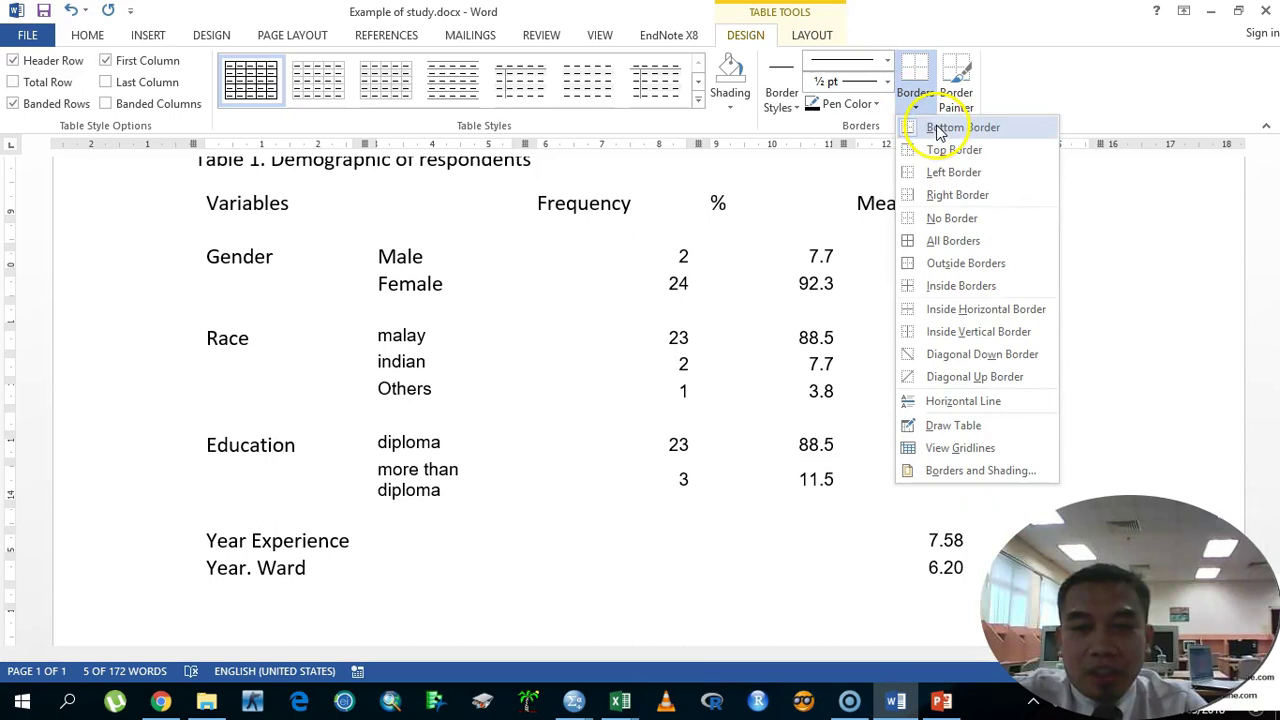
click(950, 150)
Step: Add a bottom border to the Year. Ward row of Table 1
click(132, 577)
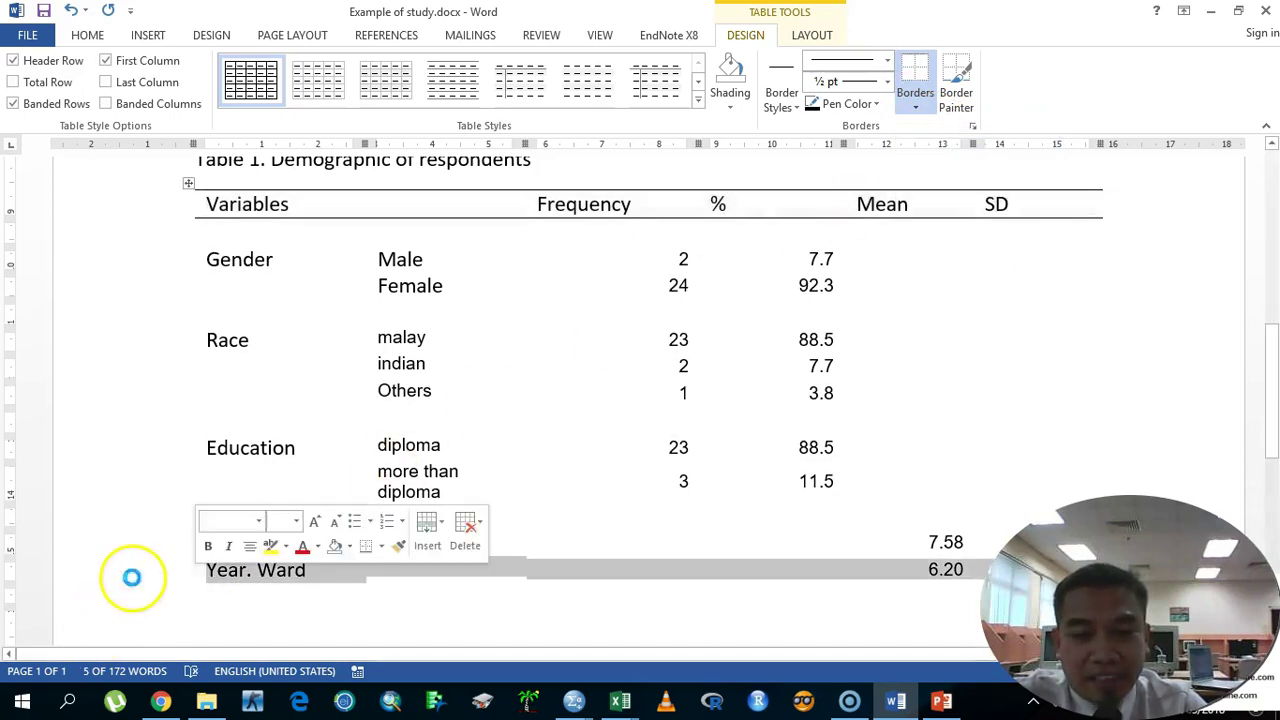
click(915, 100)
click(955, 126)
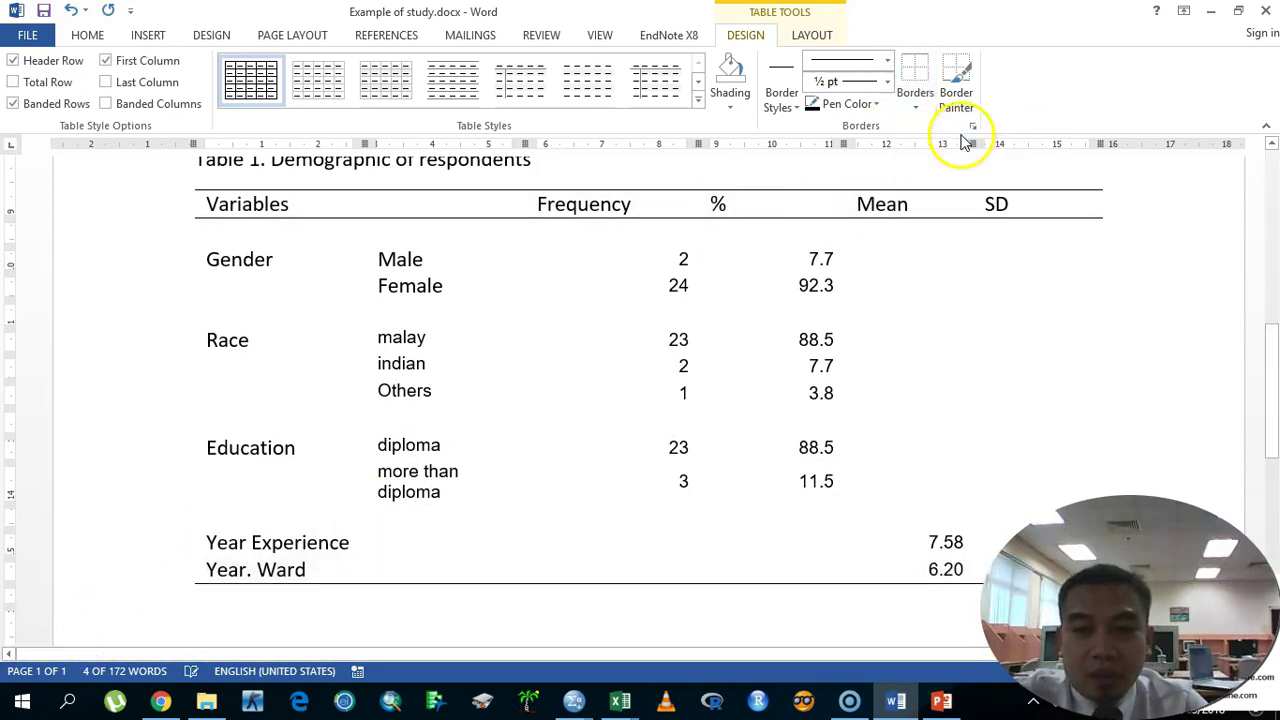
Step: Center the Frequency, %, Mean and SD values of Table 1 horizontally and vertically in their cells
scroll(771, 366, down, 3)
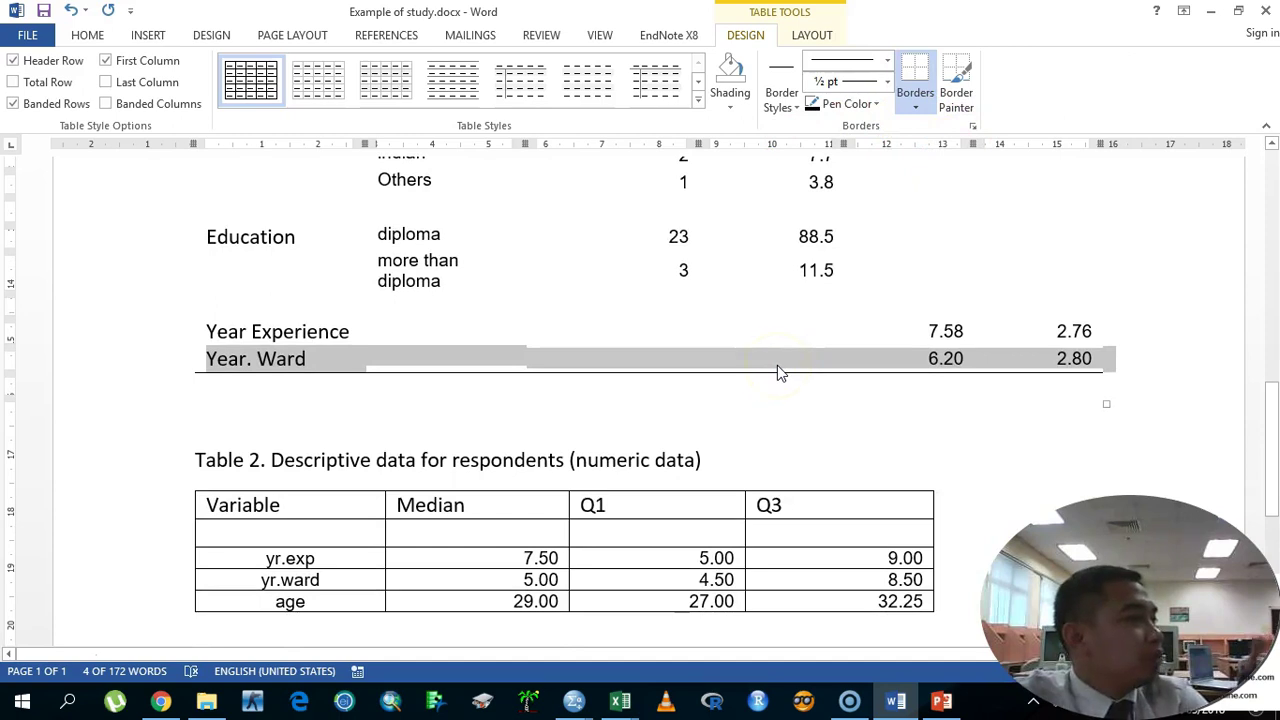
scroll(777, 365, up, 4)
scroll(777, 365, down, 2)
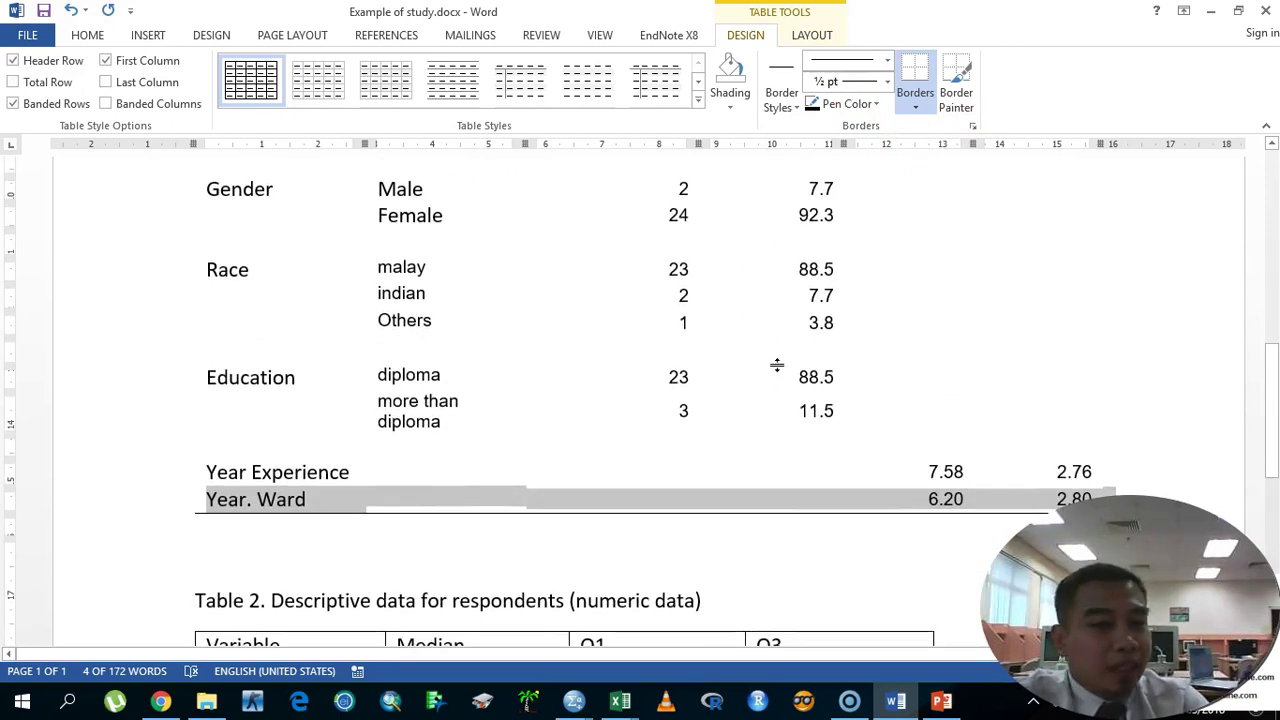
scroll(694, 306, up, 1)
drag(655, 250, 1020, 570)
click(88, 35)
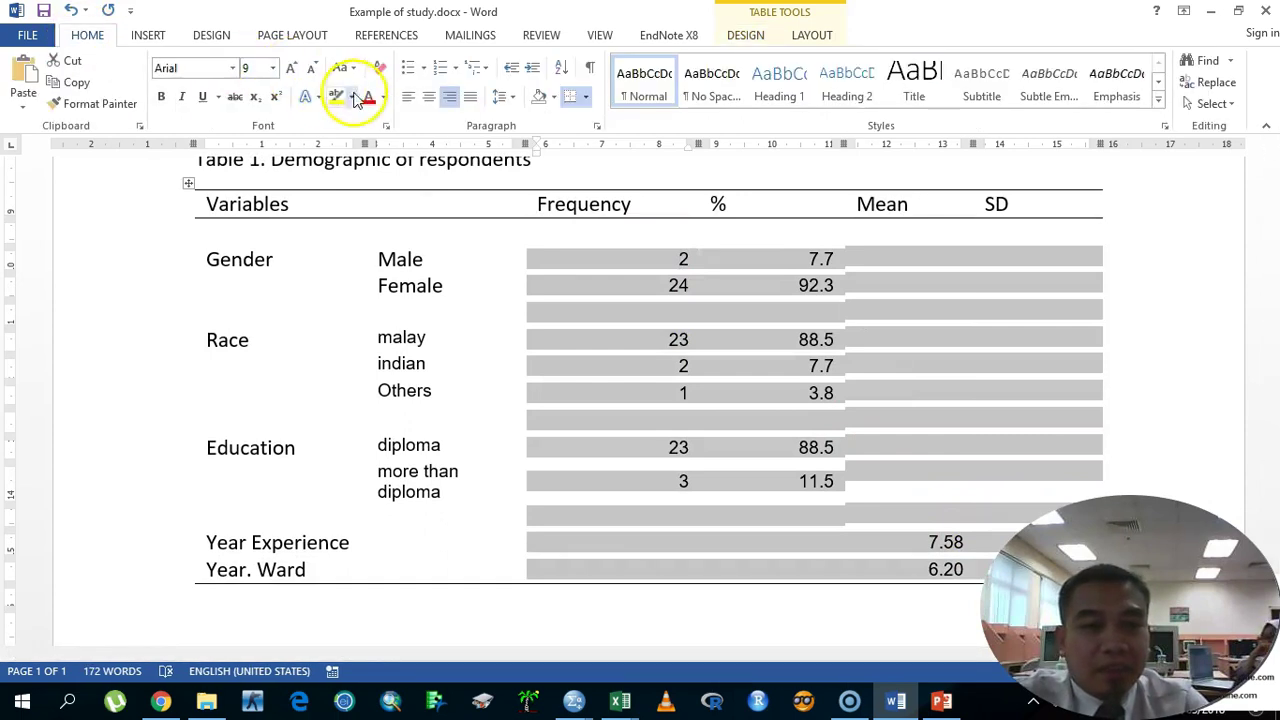
click(428, 96)
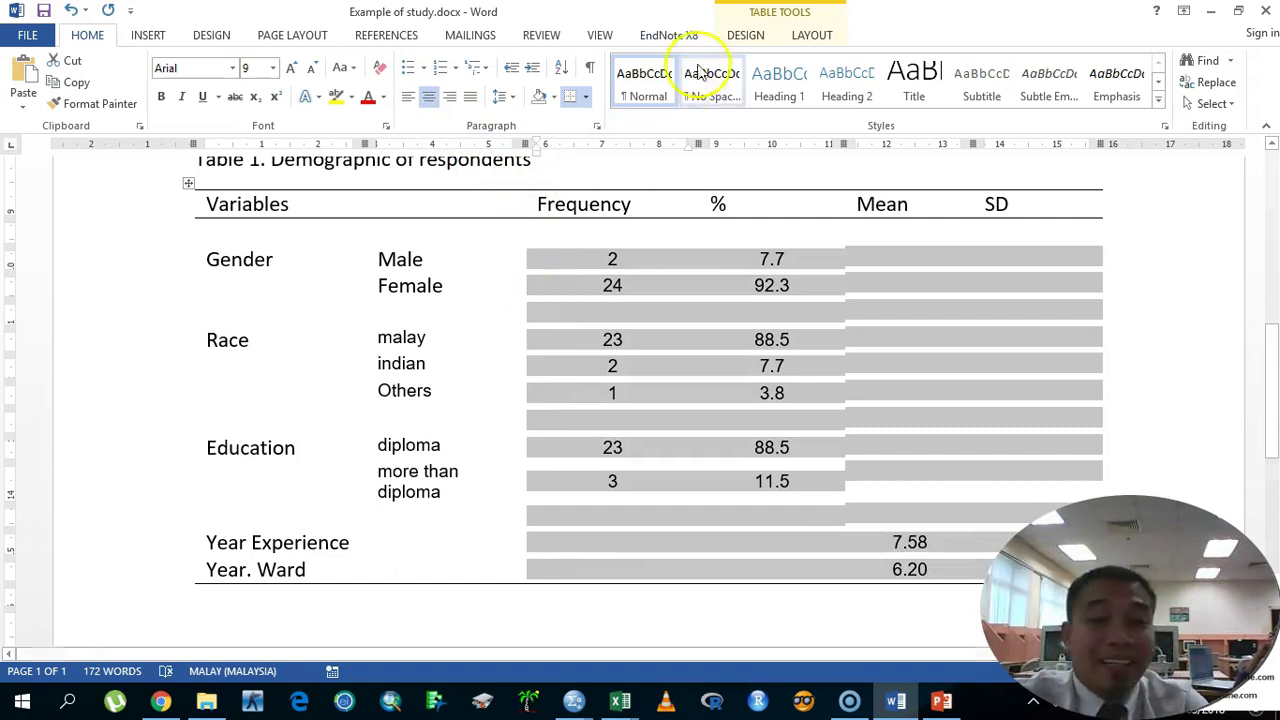
click(809, 40)
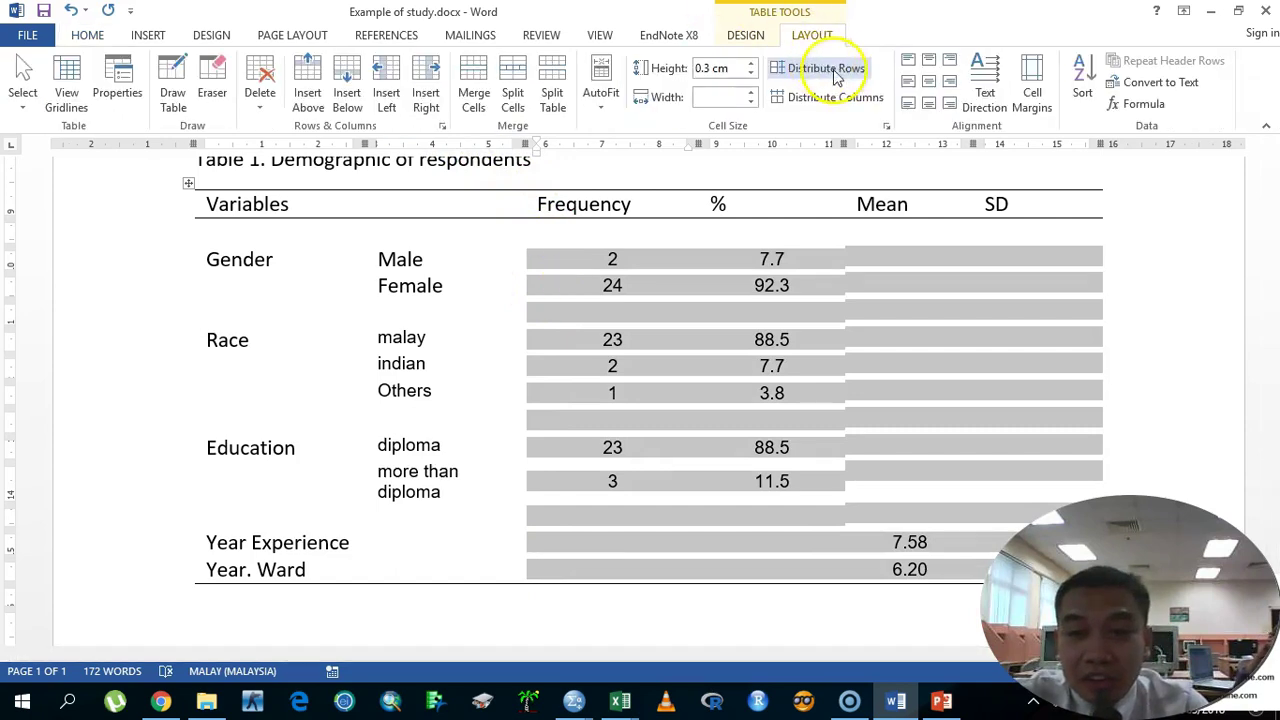
click(927, 83)
Step: Remove all borders from Table 2, Descriptive data for respondents
scroll(866, 298, down, 8)
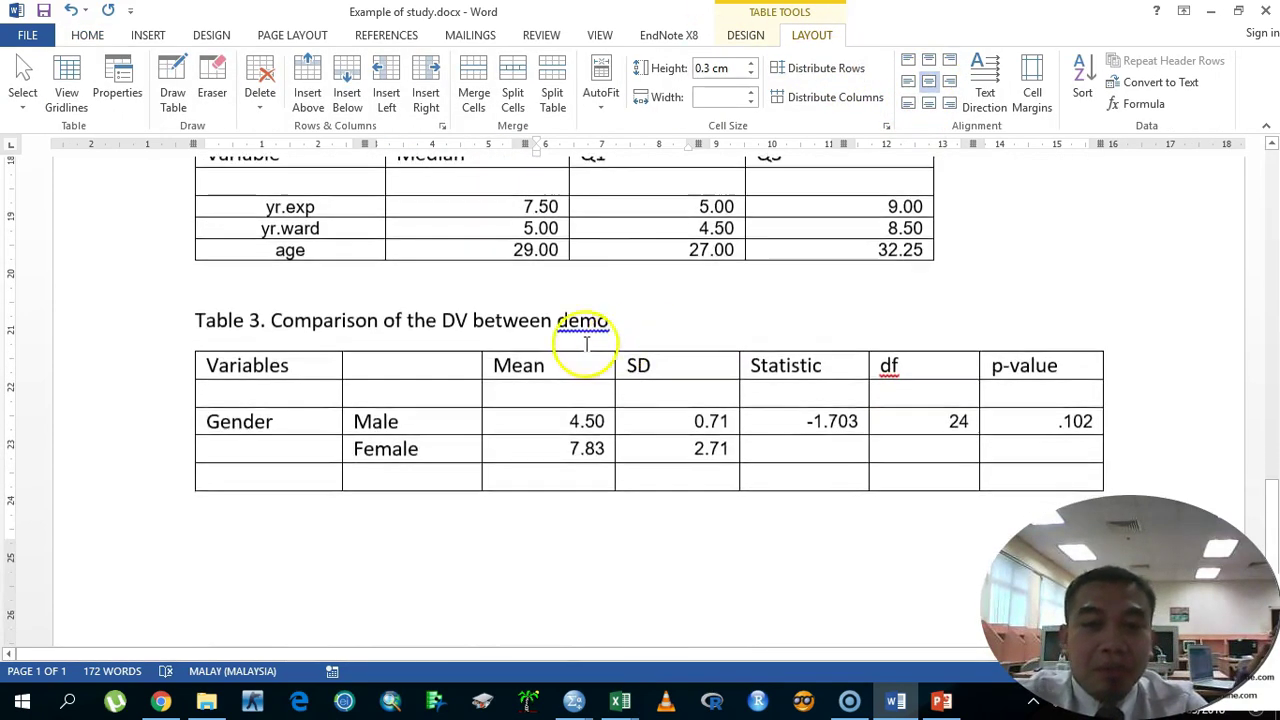
click(187, 204)
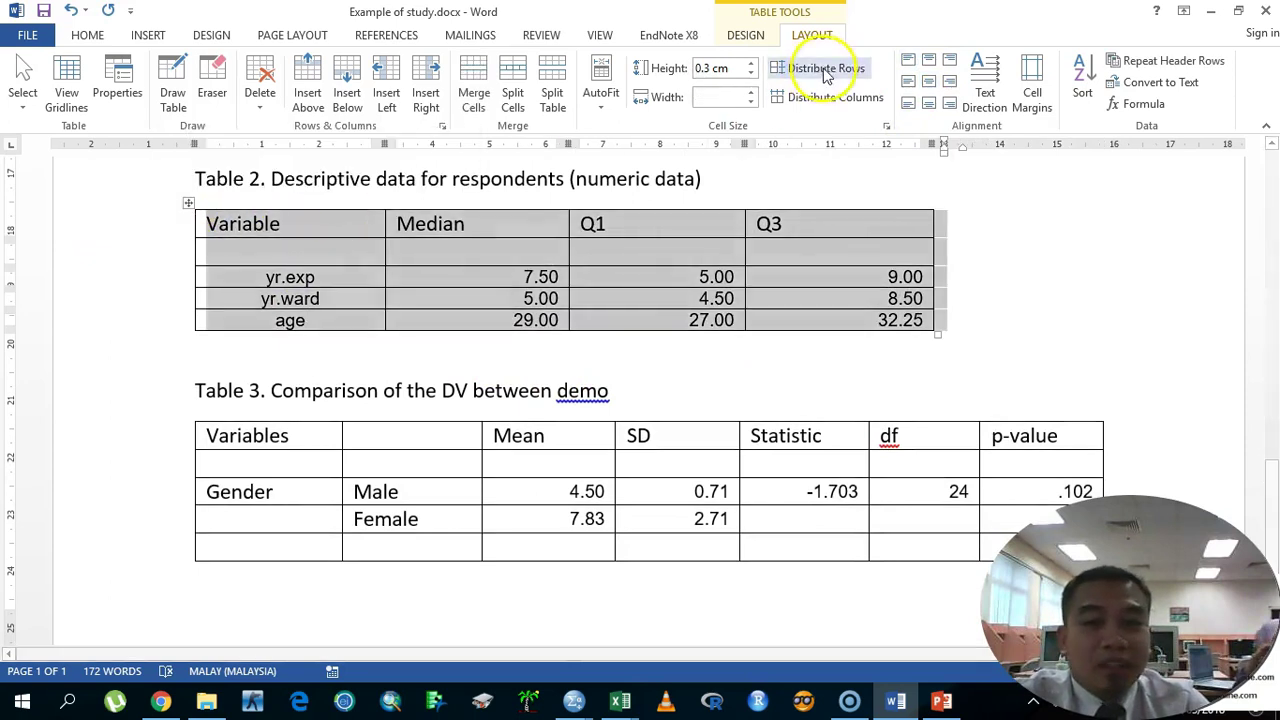
click(746, 35)
click(921, 95)
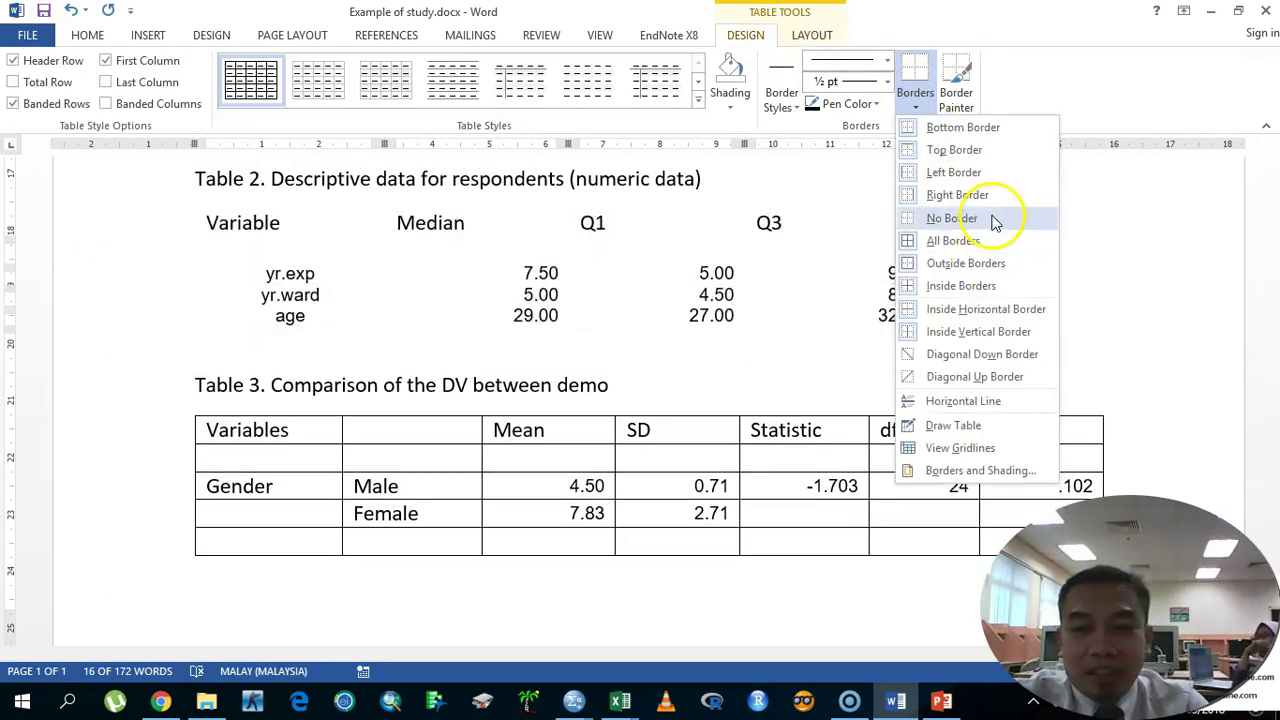
click(985, 216)
Step: Add a bottom border and a top border to the header row of Table 2
click(105, 222)
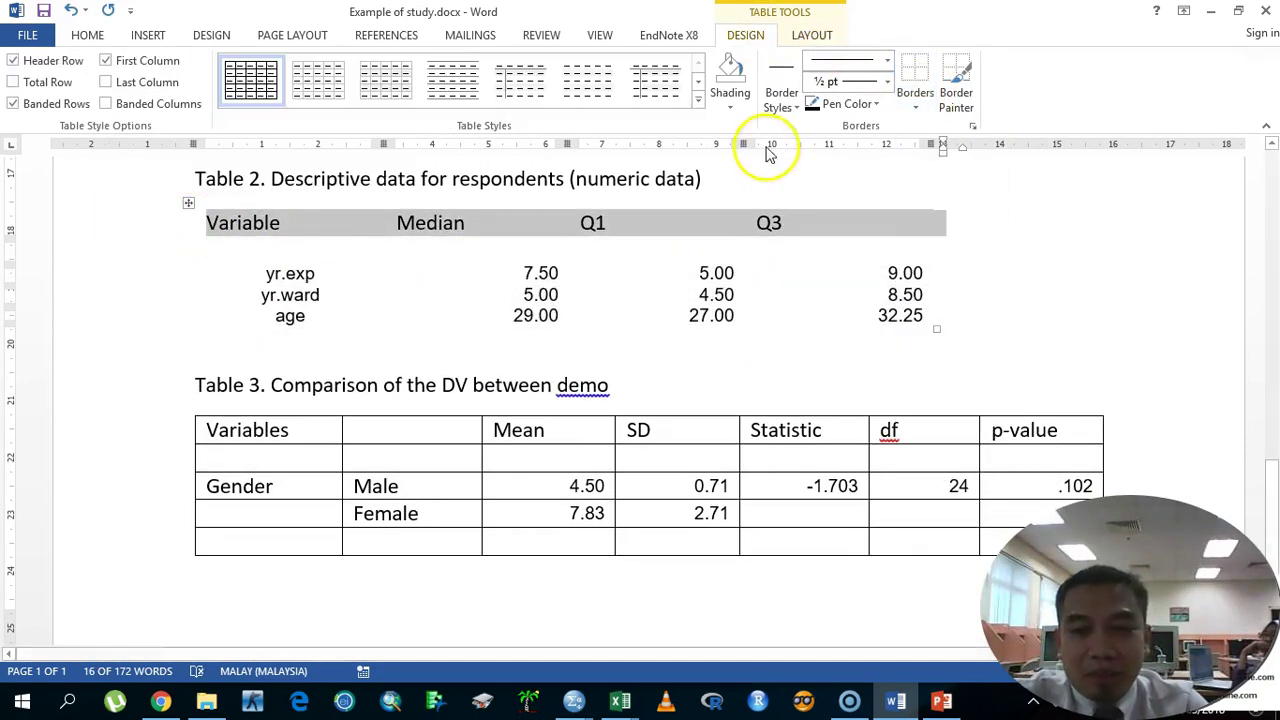
click(915, 100)
click(935, 127)
click(914, 108)
click(937, 148)
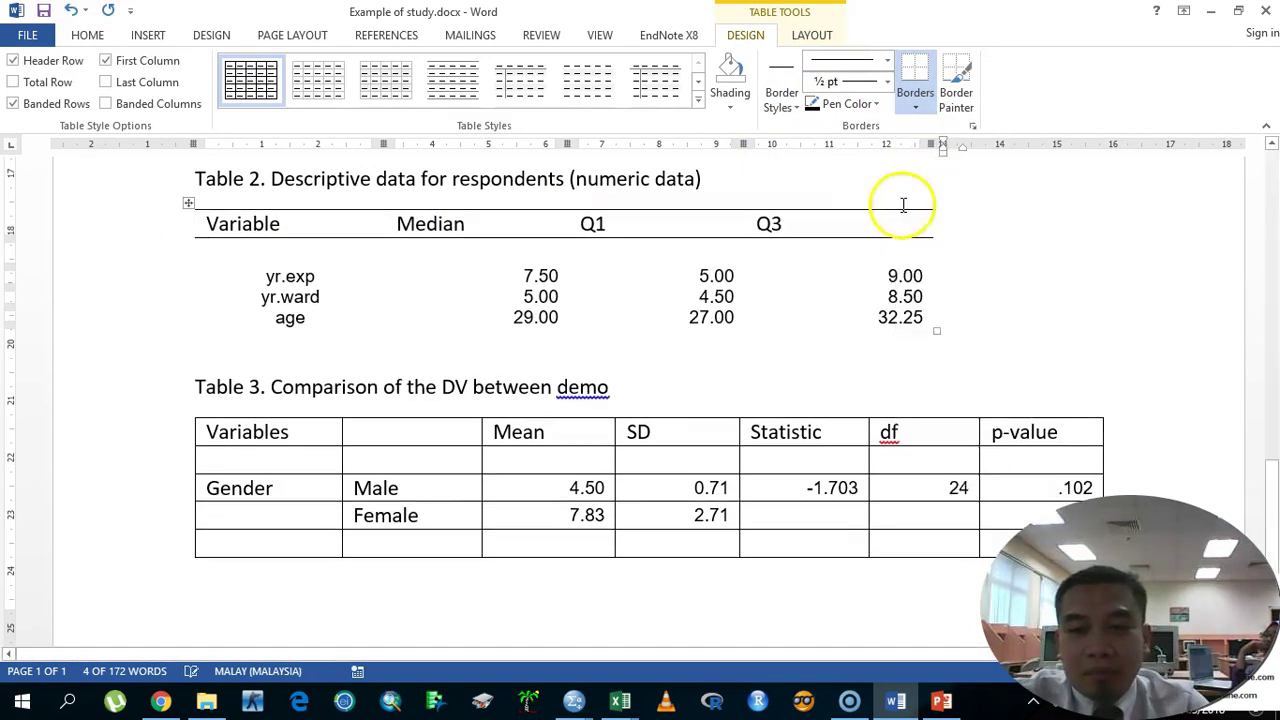
Step: Add a bottom border to the age row of Table 2
click(94, 318)
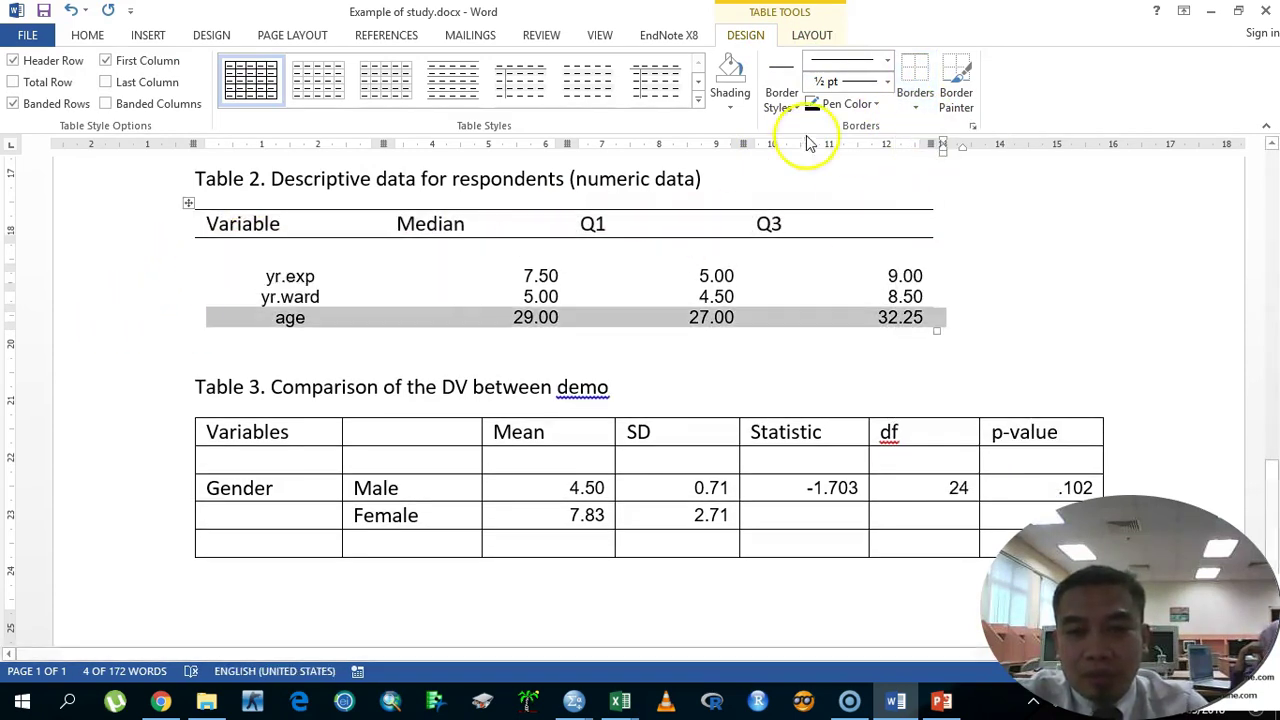
click(915, 100)
click(940, 127)
Step: View the example t-test table in PowerPoint, return to Word, and remove all borders from Table 3, Comparison of the DV between demo
scroll(451, 423, down, 3)
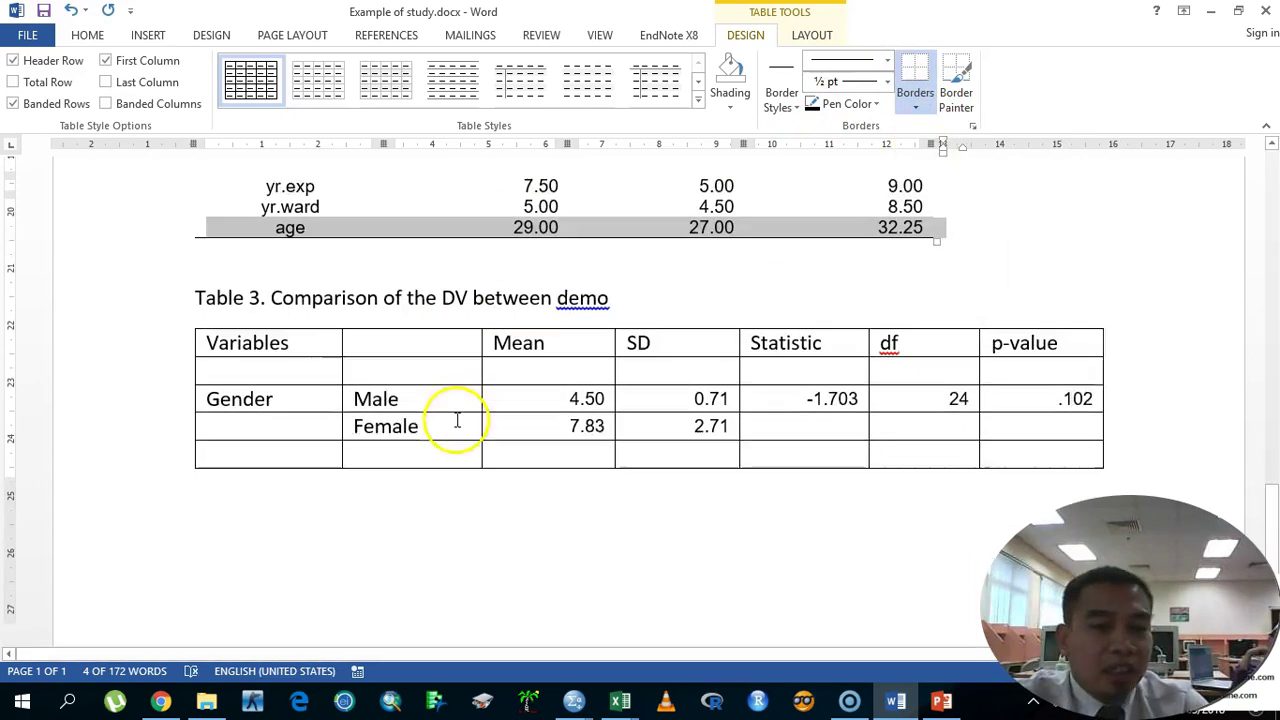
click(188, 280)
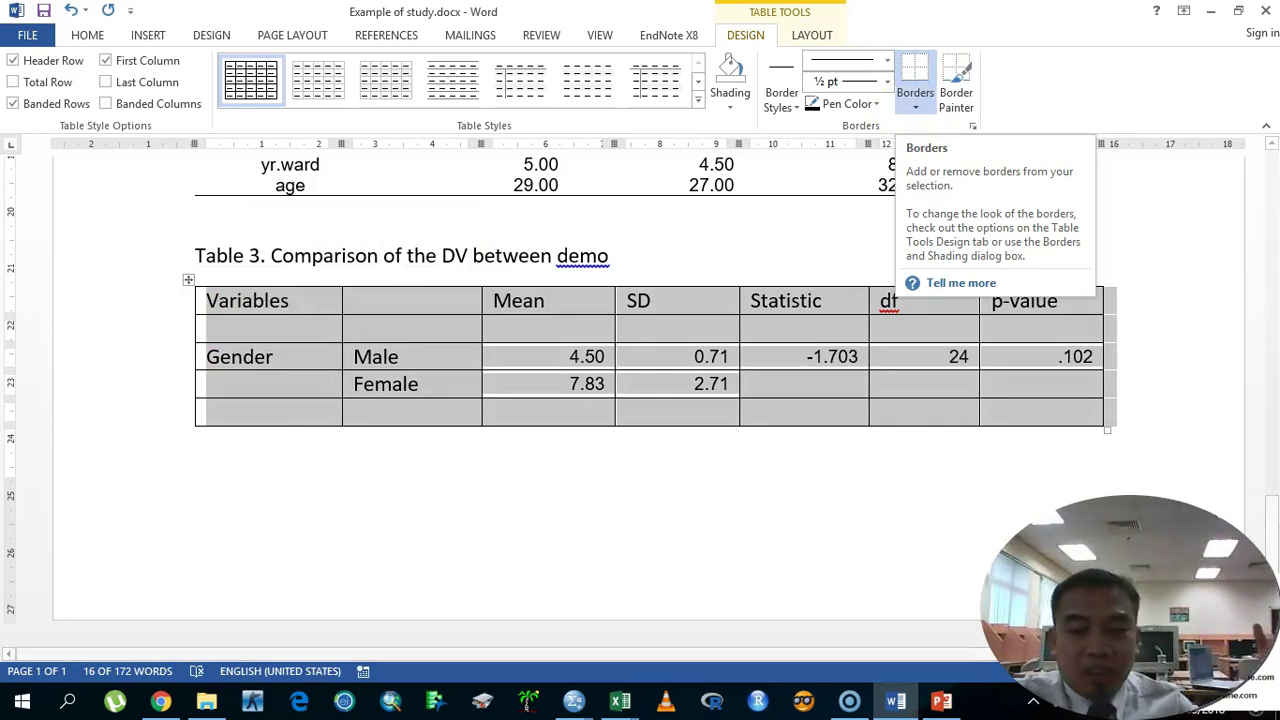
click(941, 701)
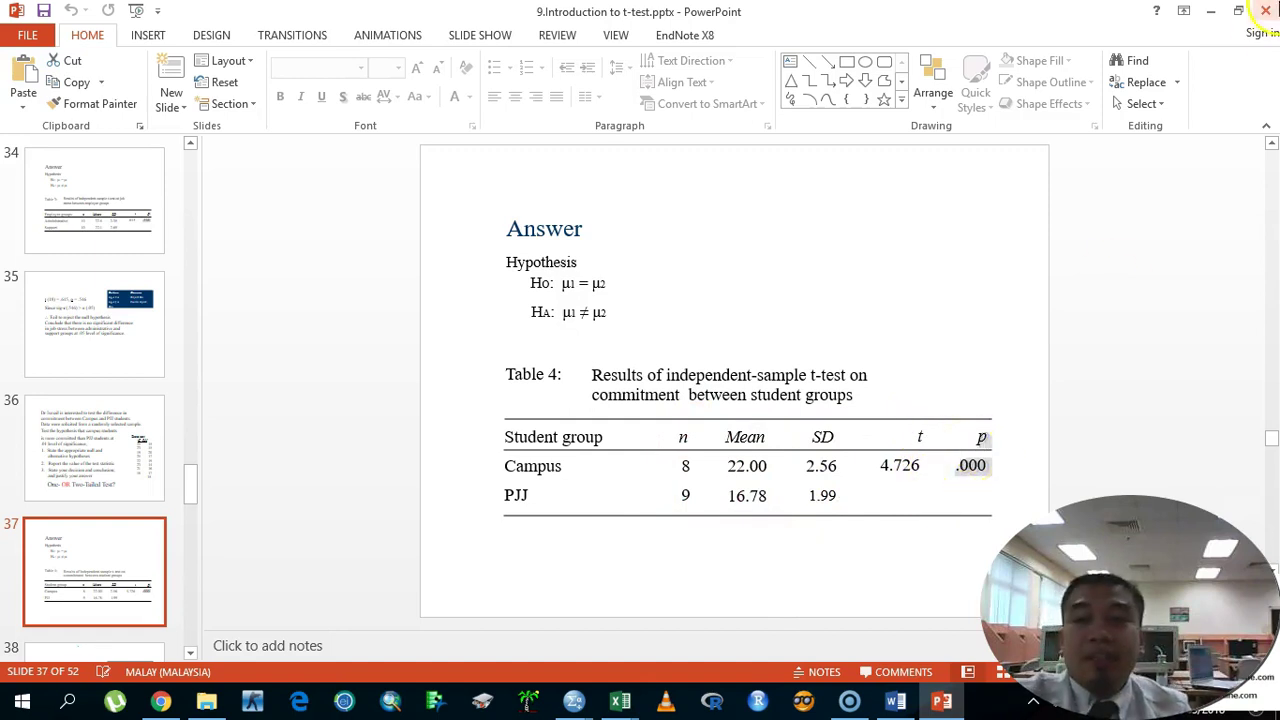
click(1213, 13)
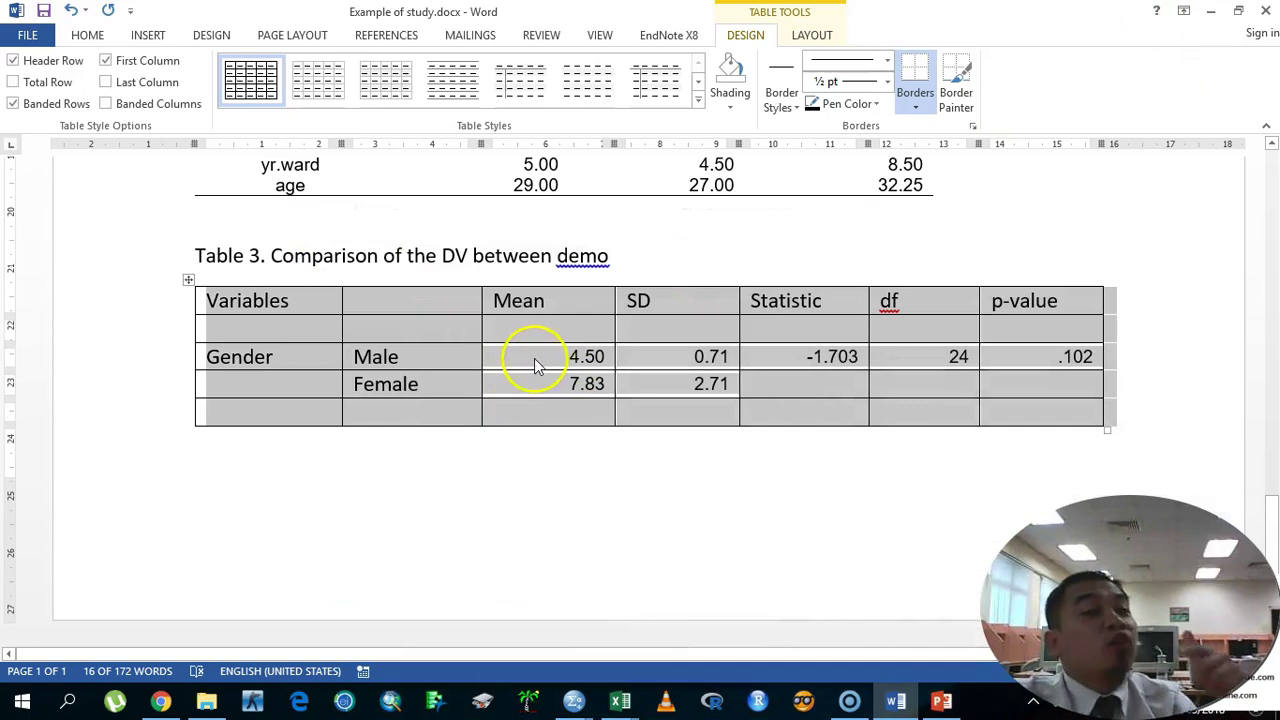
click(915, 106)
click(955, 215)
click(446, 365)
Step: Add a top border and a bottom border to the header row of Table 3
click(188, 279)
click(150, 300)
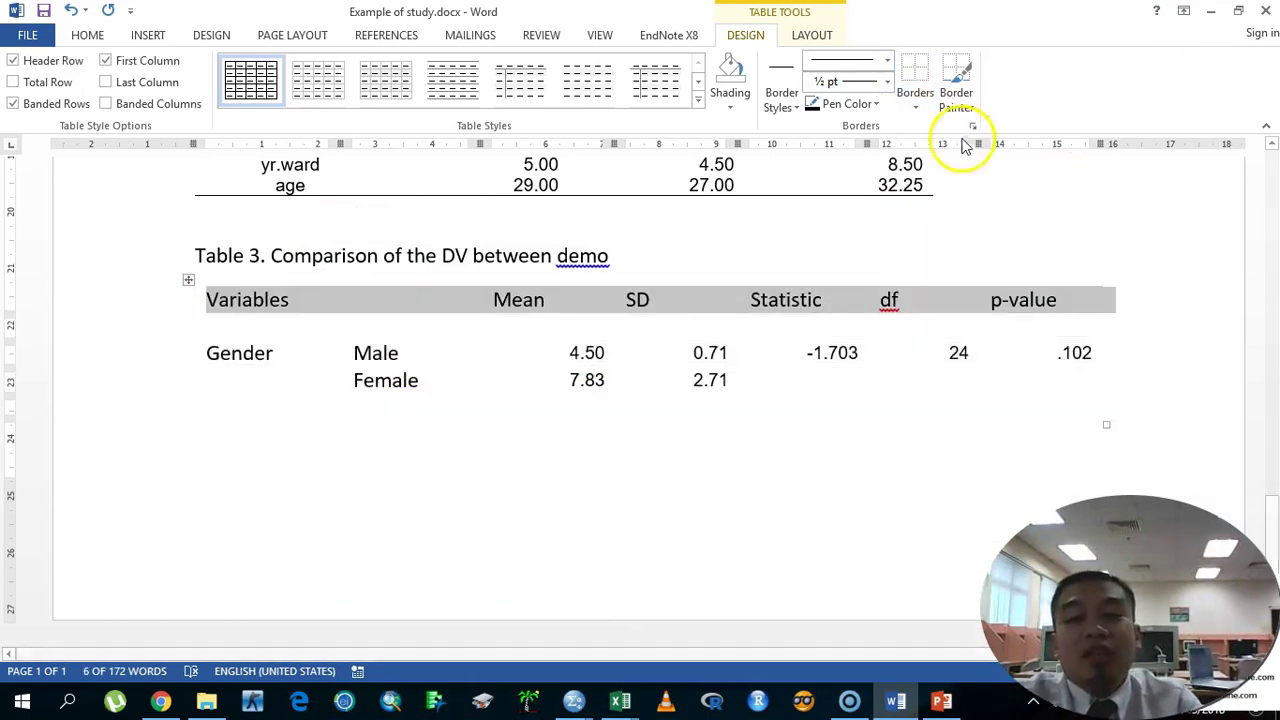
click(915, 106)
click(928, 126)
click(916, 107)
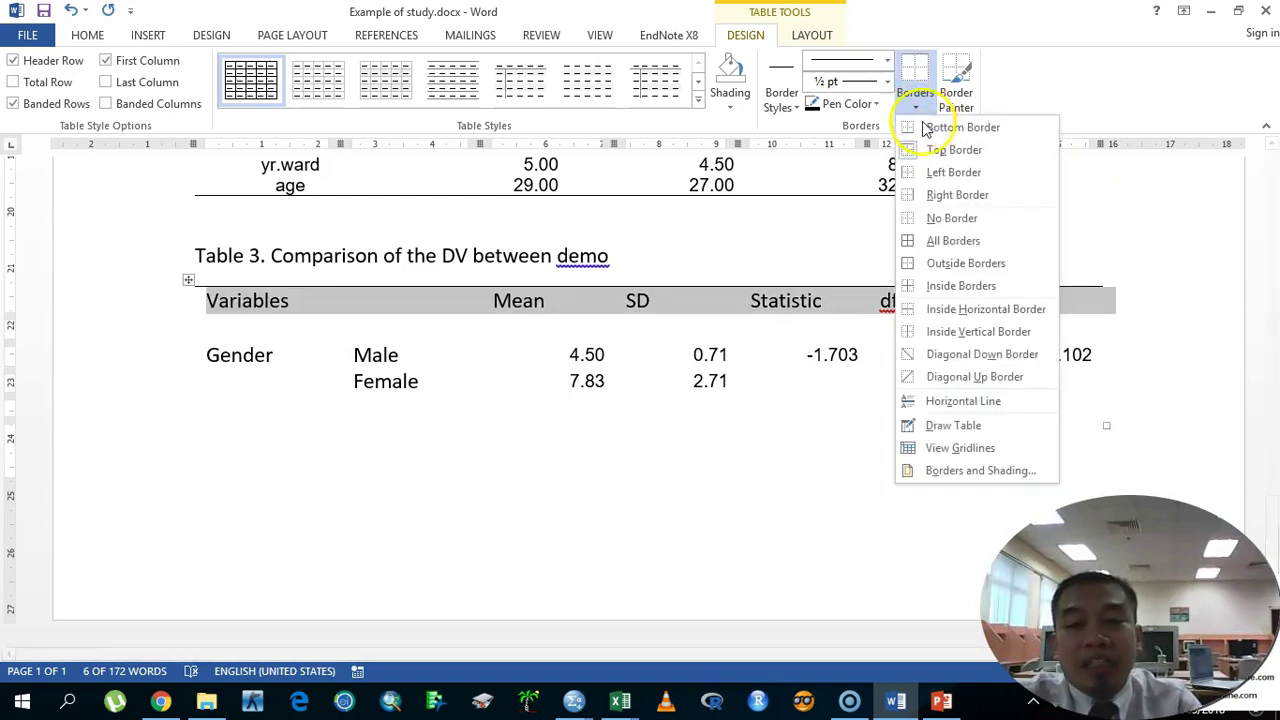
click(945, 150)
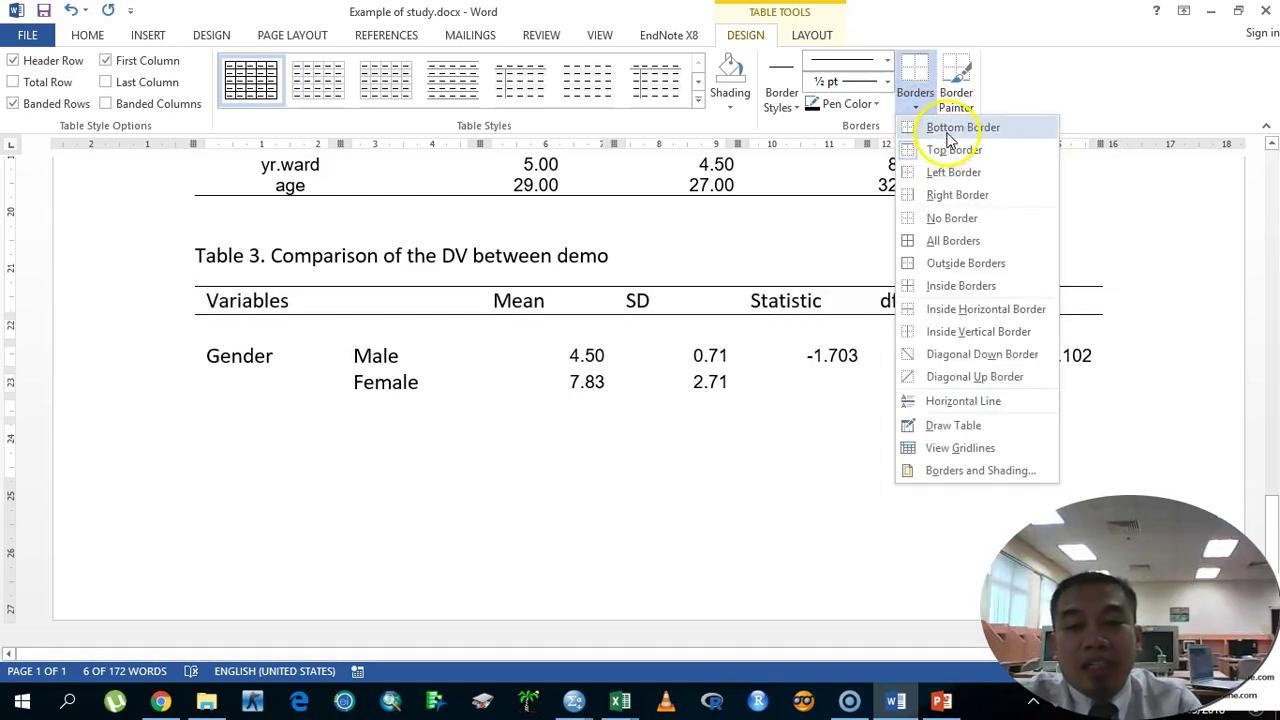
Step: Add a bottom border to the empty last row of Table 3
click(138, 413)
click(912, 86)
click(764, 489)
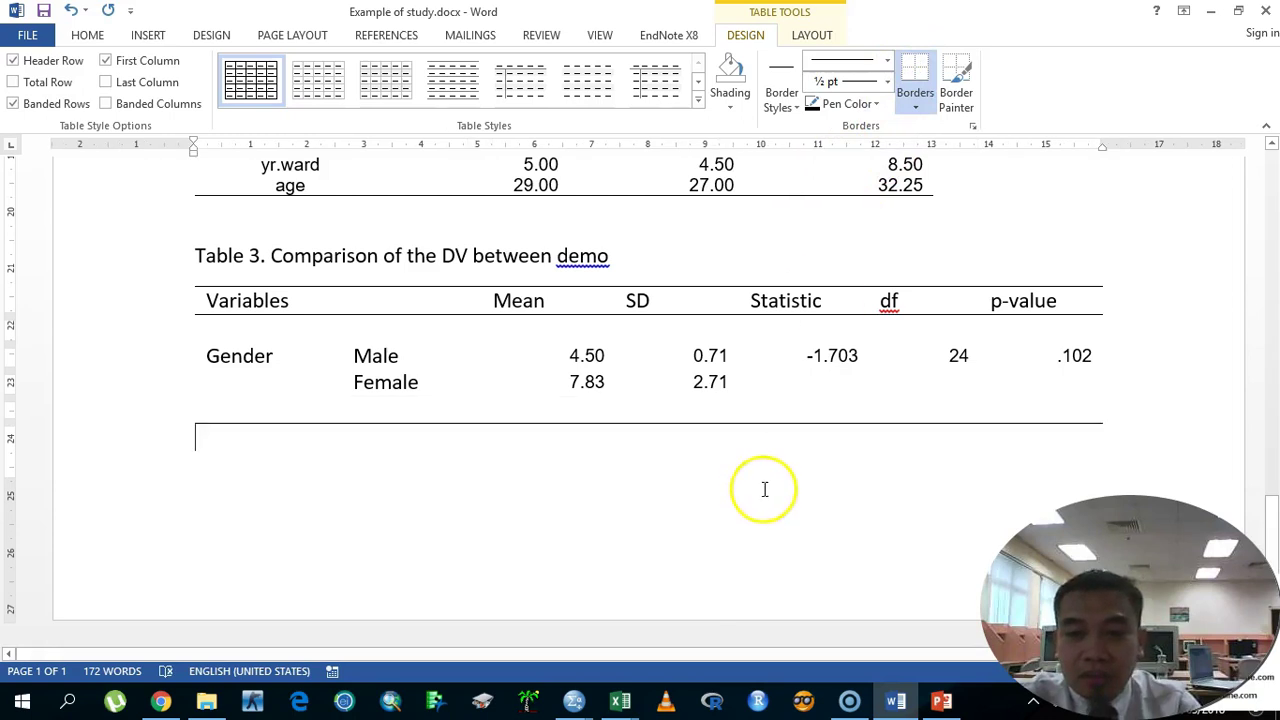
Step: Center the group names and values in the Male and Female rows of Table 3 horizontally
drag(449, 351, 1005, 398)
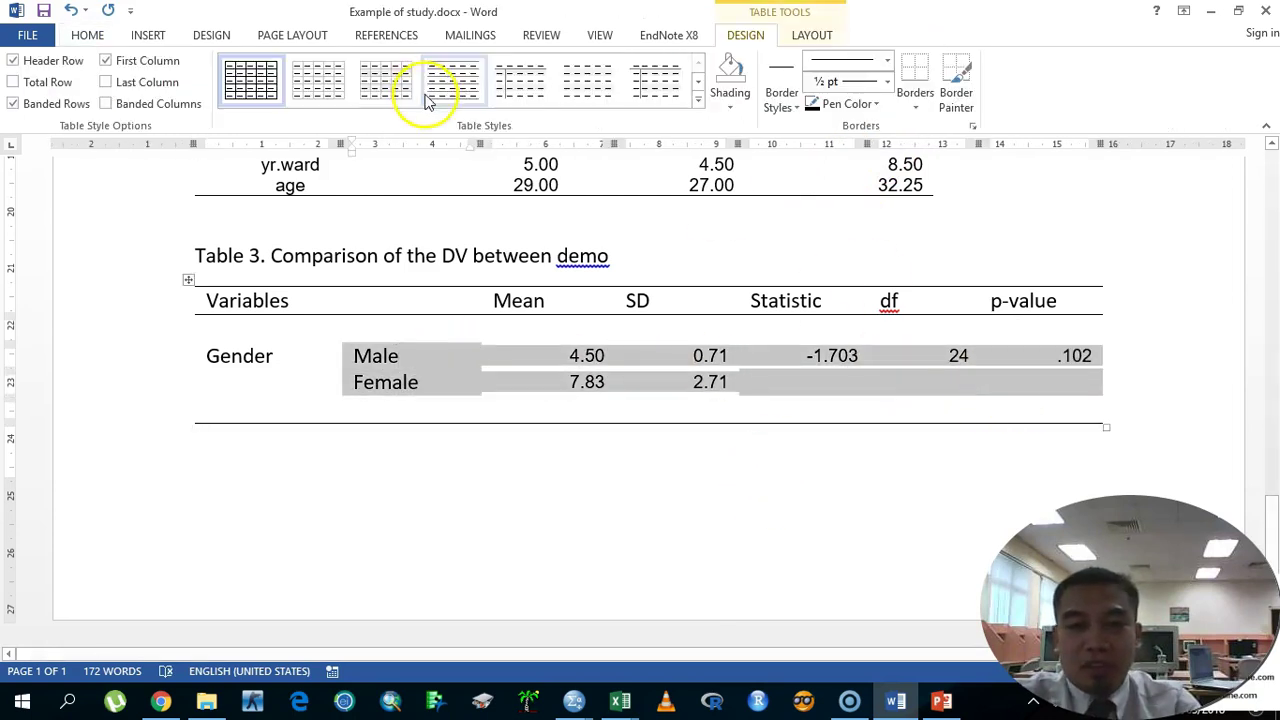
click(88, 35)
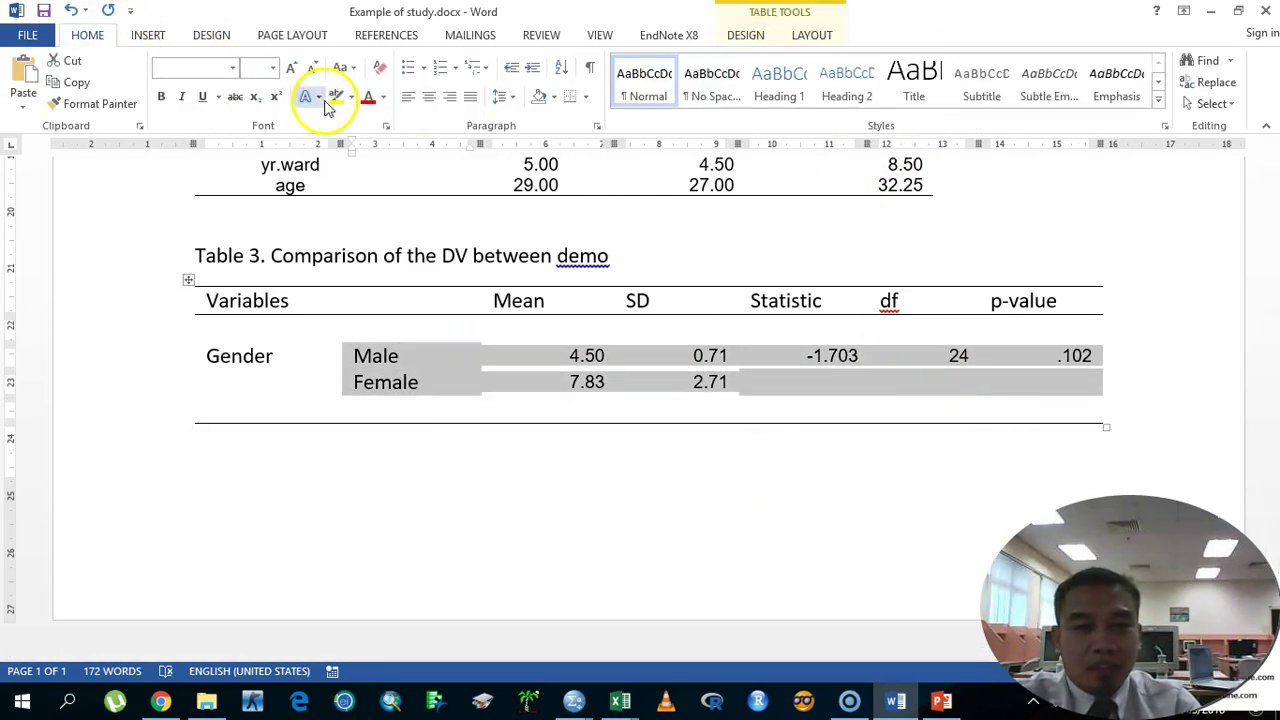
click(428, 96)
click(518, 445)
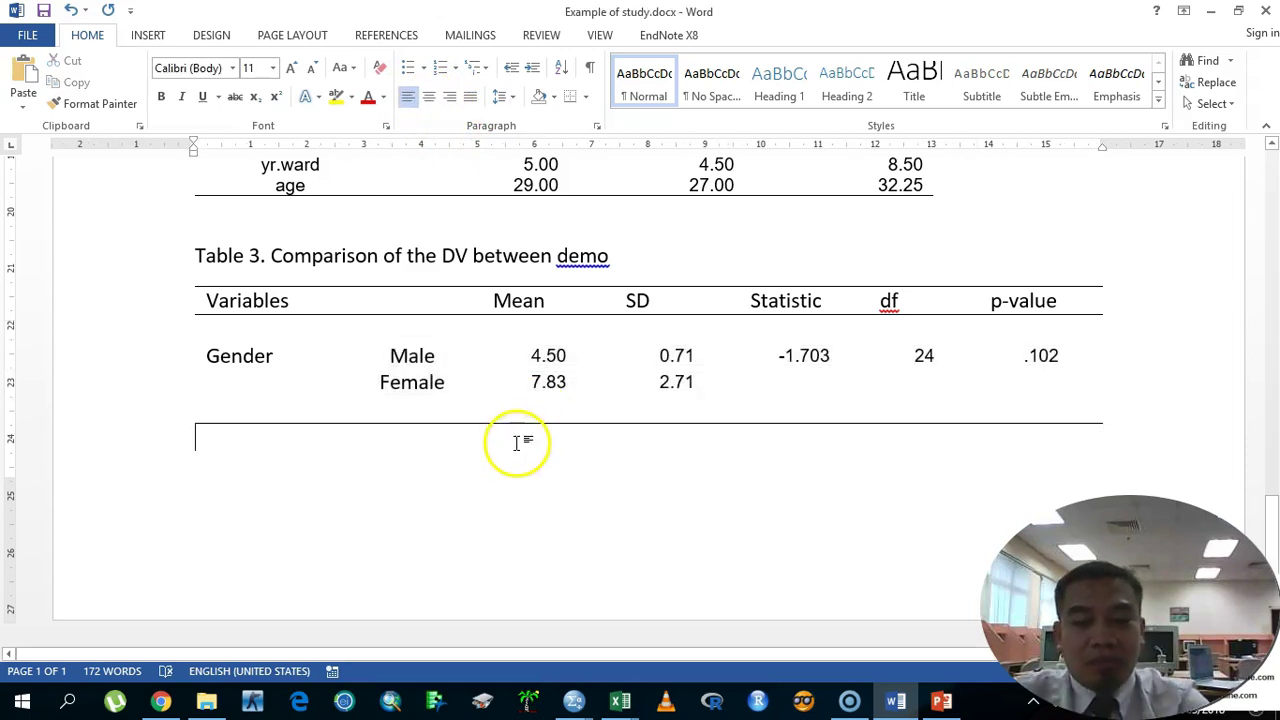
Step: Enter the note "Note: * significant at p<0.05" directly below Table 3
text(ze)
key(BackSpace)
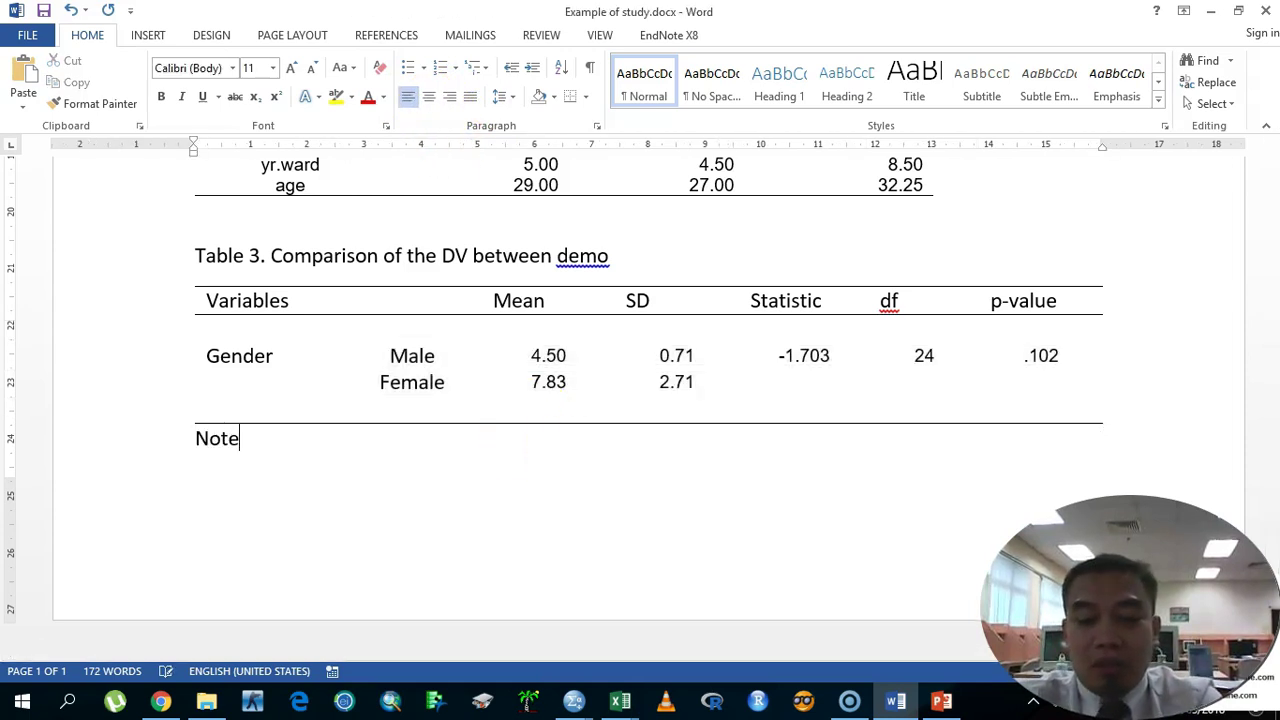
text(*)
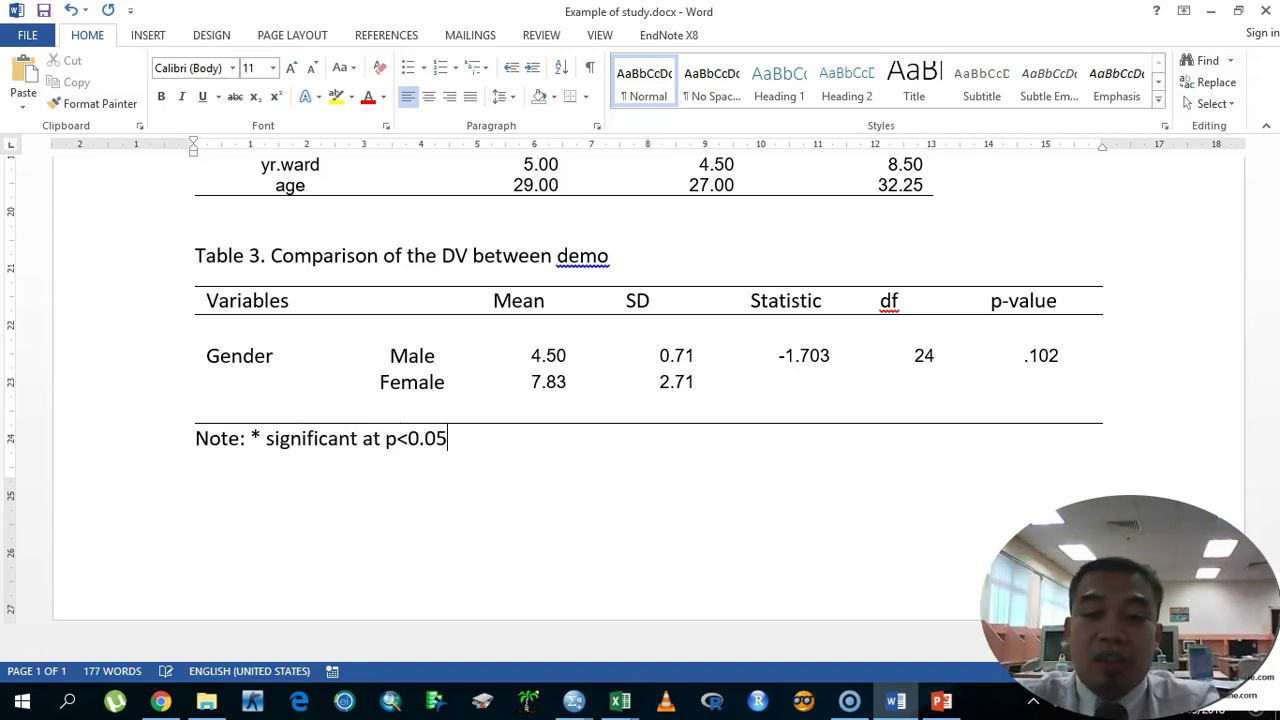
Step: Add a leading zero to the gender p-value in Table 3 so it reads 0.102
click(1070, 363)
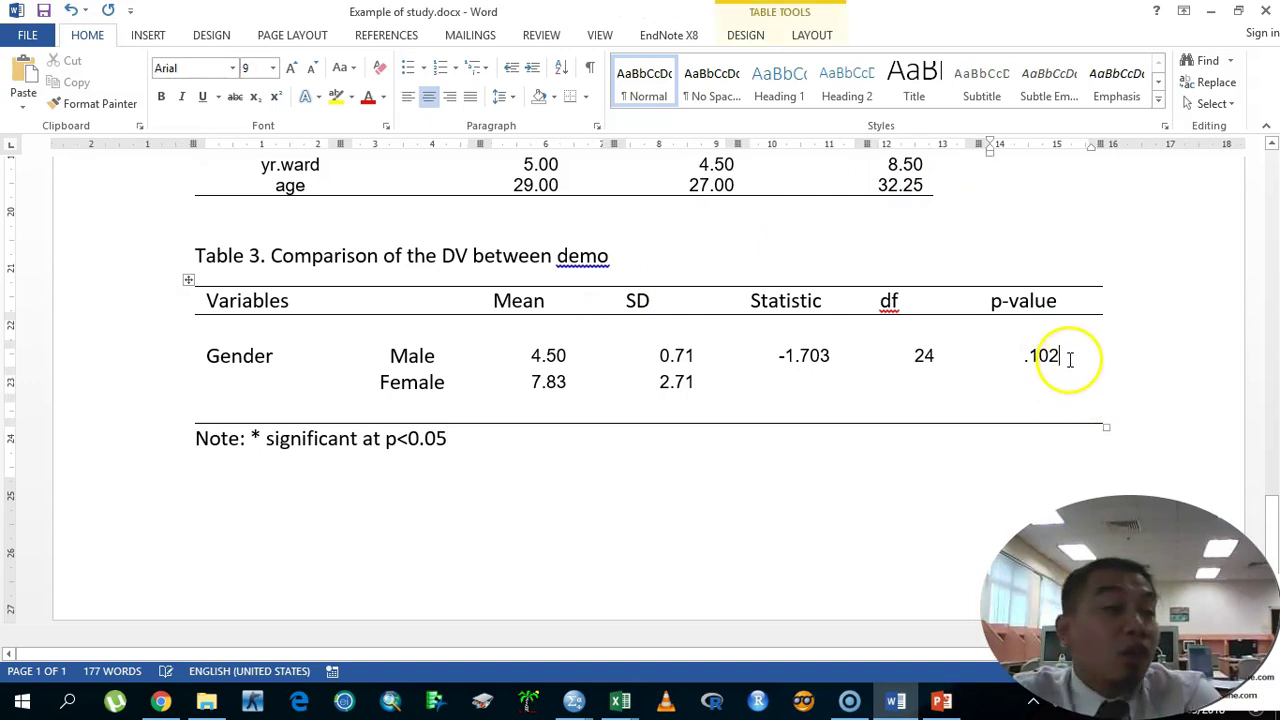
scroll(1000, 390, up, 1)
click(1022, 425)
text(0)
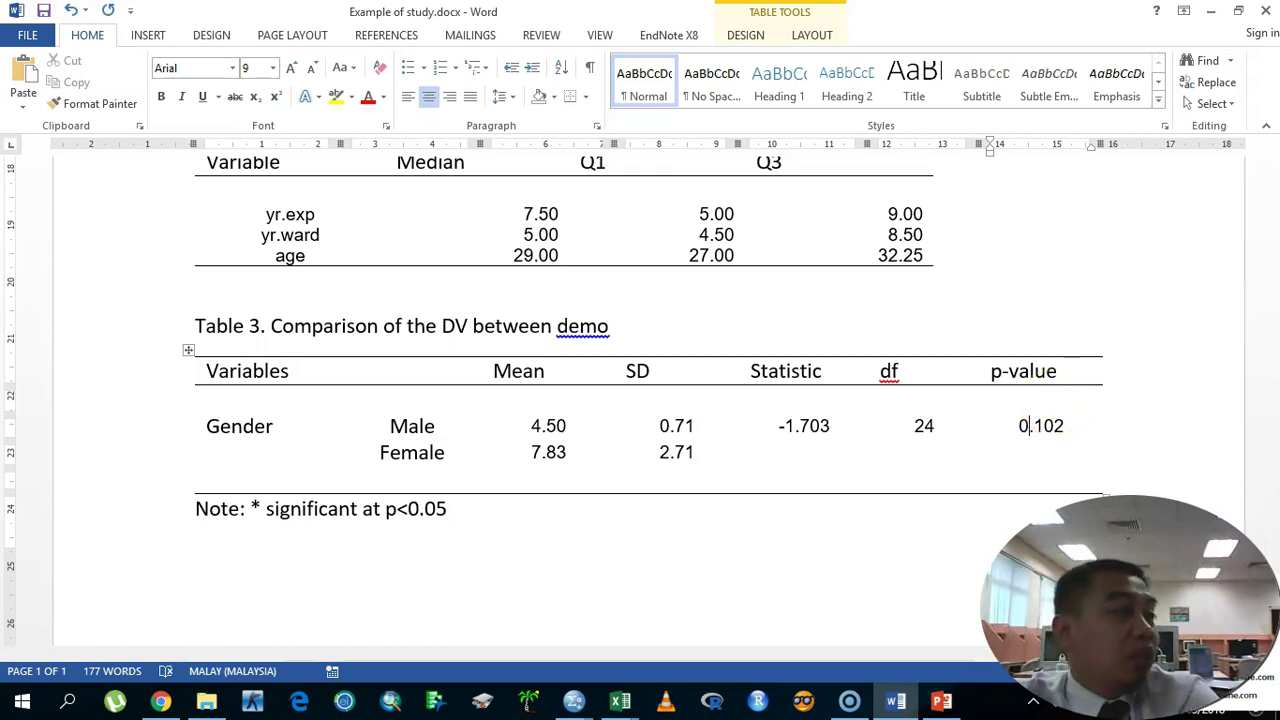
Step: Insert a page break after the Table 3 note and enter the filler lines Asaksjakjsj, Ksdajda and Sadkajdk, separated by blank lines
scroll(805, 360, down, 1)
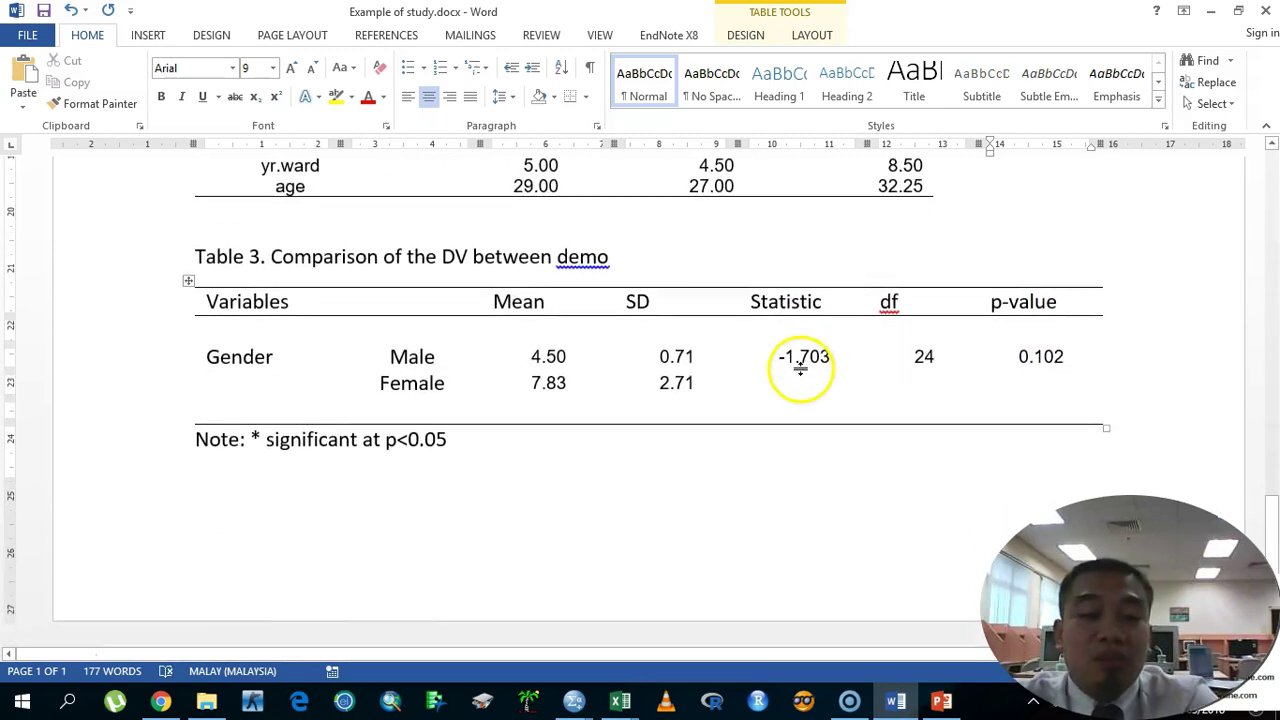
scroll(789, 349, up, 10)
scroll(789, 349, down, 3)
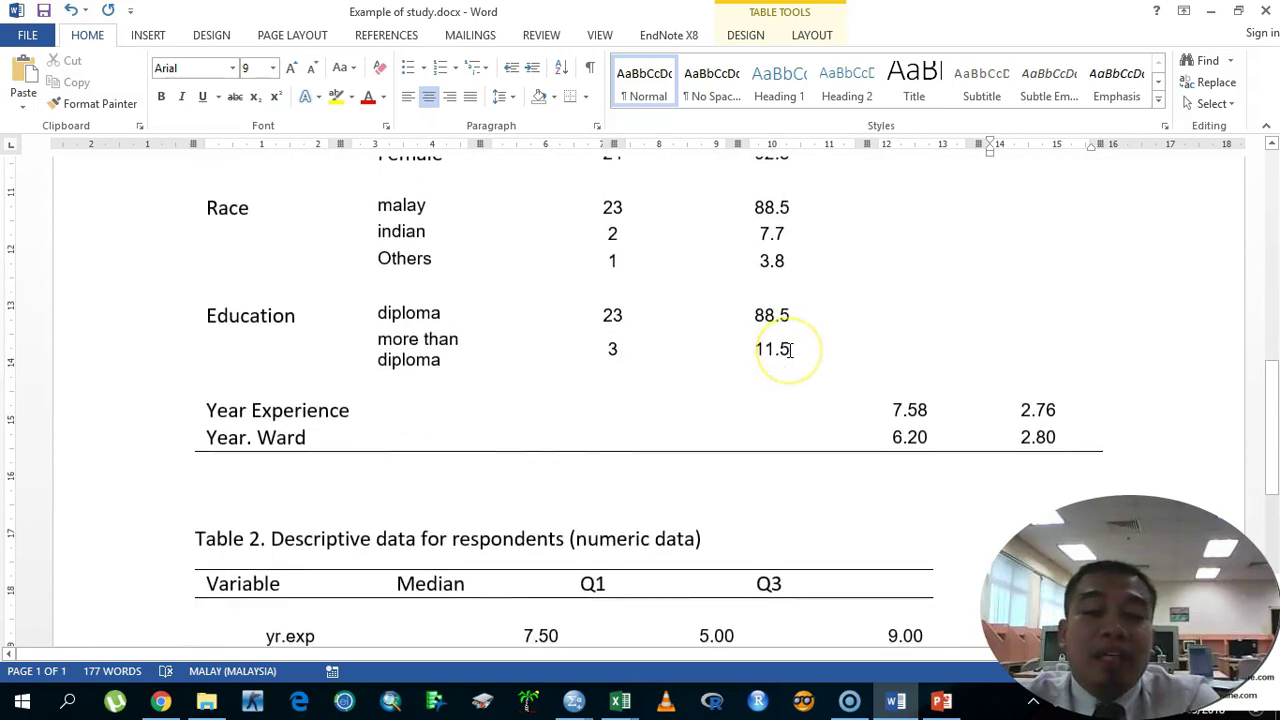
scroll(789, 349, down, 6)
click(563, 516)
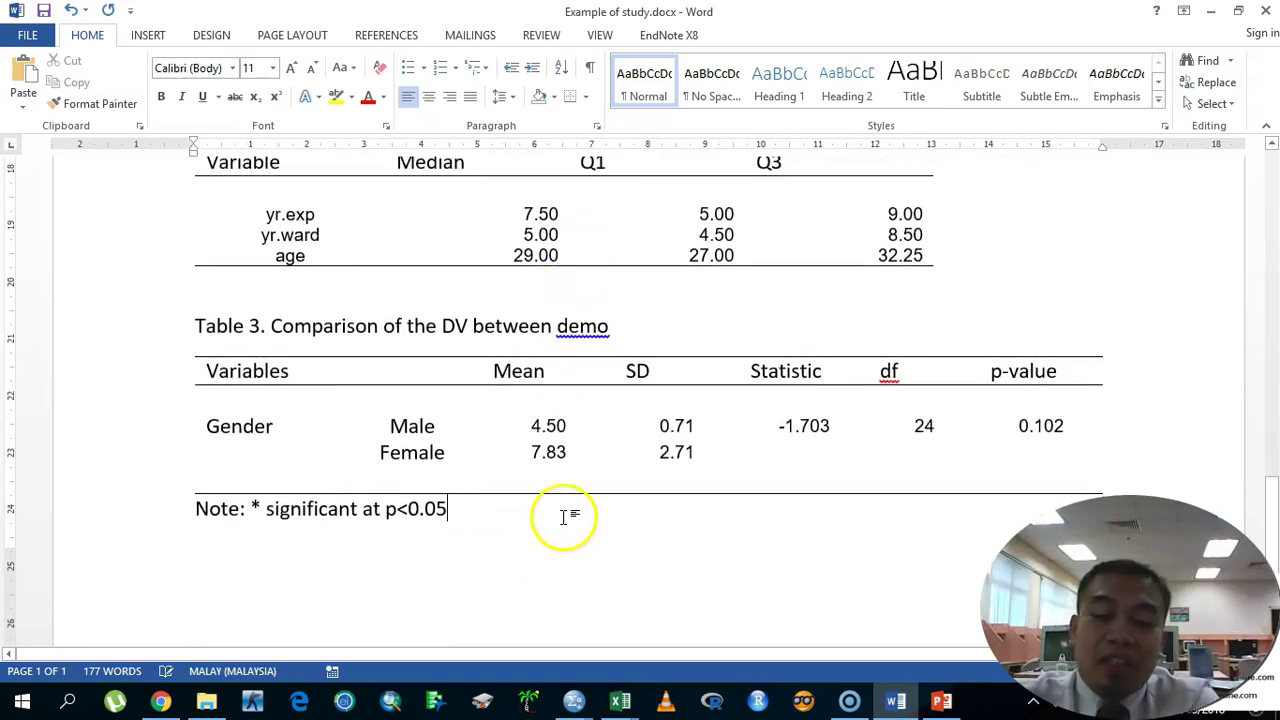
key(ctrl+Return)
text(asaksjakjsj)
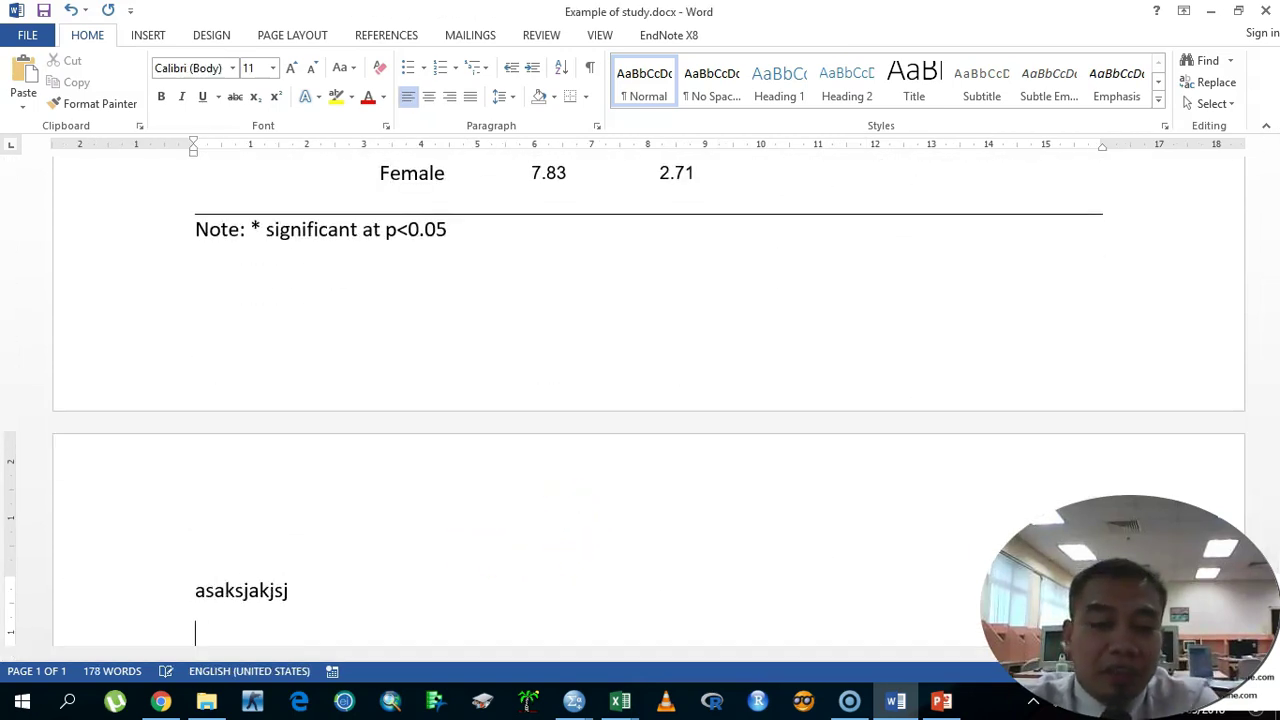
key(Return)
text(ksdajda)
key(Return)
key(Return)
text(sadkajdk)
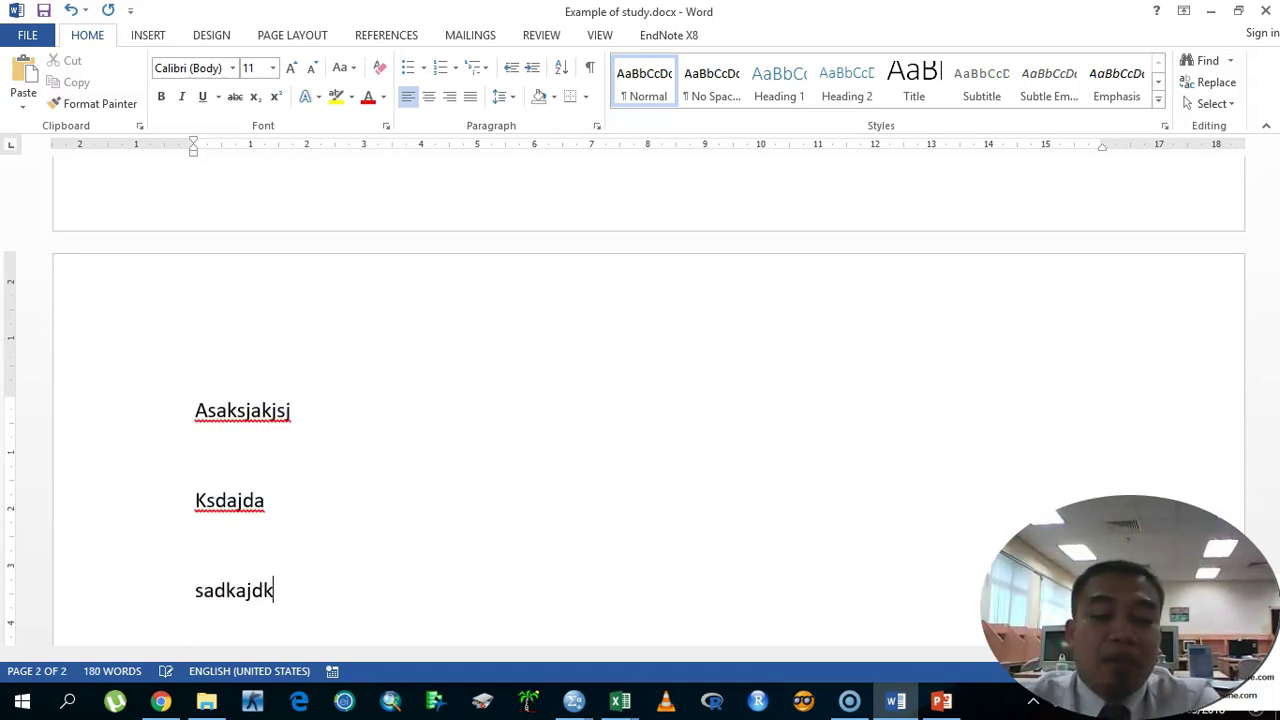
Step: Add the title "Table Chi Square" below the filler lines on the new page
key(Return)
key(Return)
text(Table Chi Square)
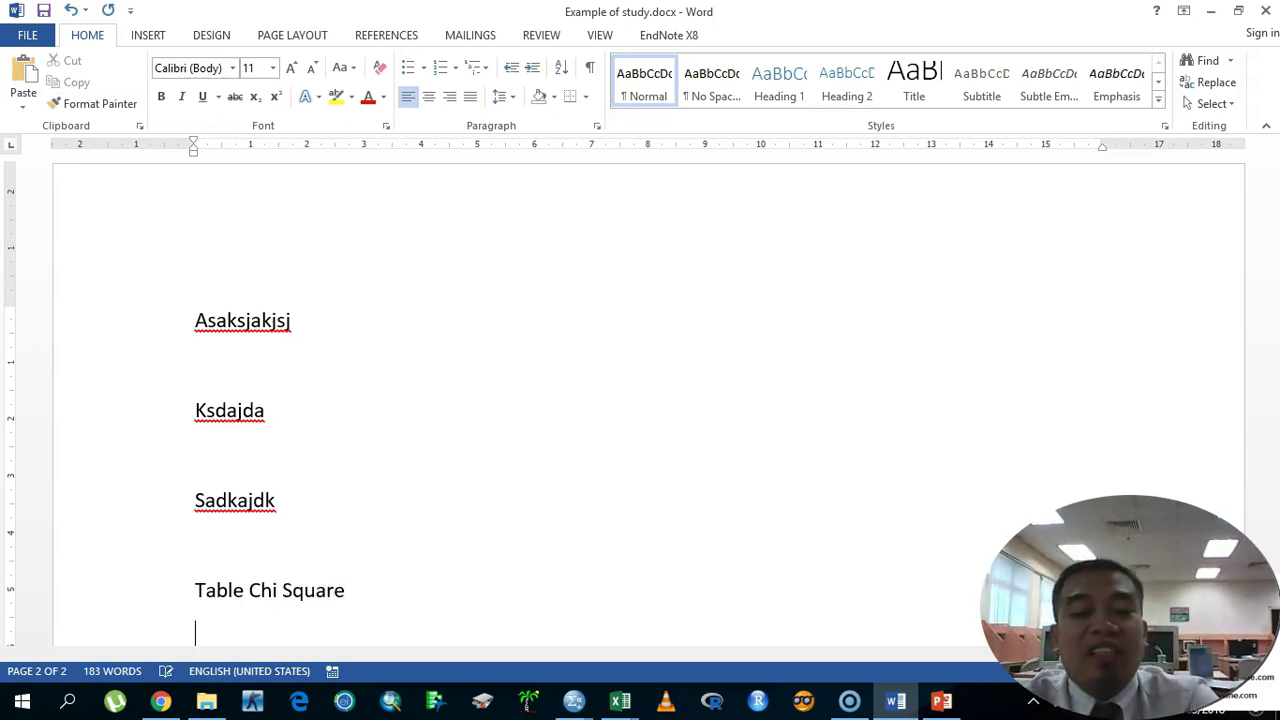
Step: Copy the whole of Table 3 and paste it below the "Table Chi Square" title
mouse_move(578, 696)
mouse_move(703, 628)
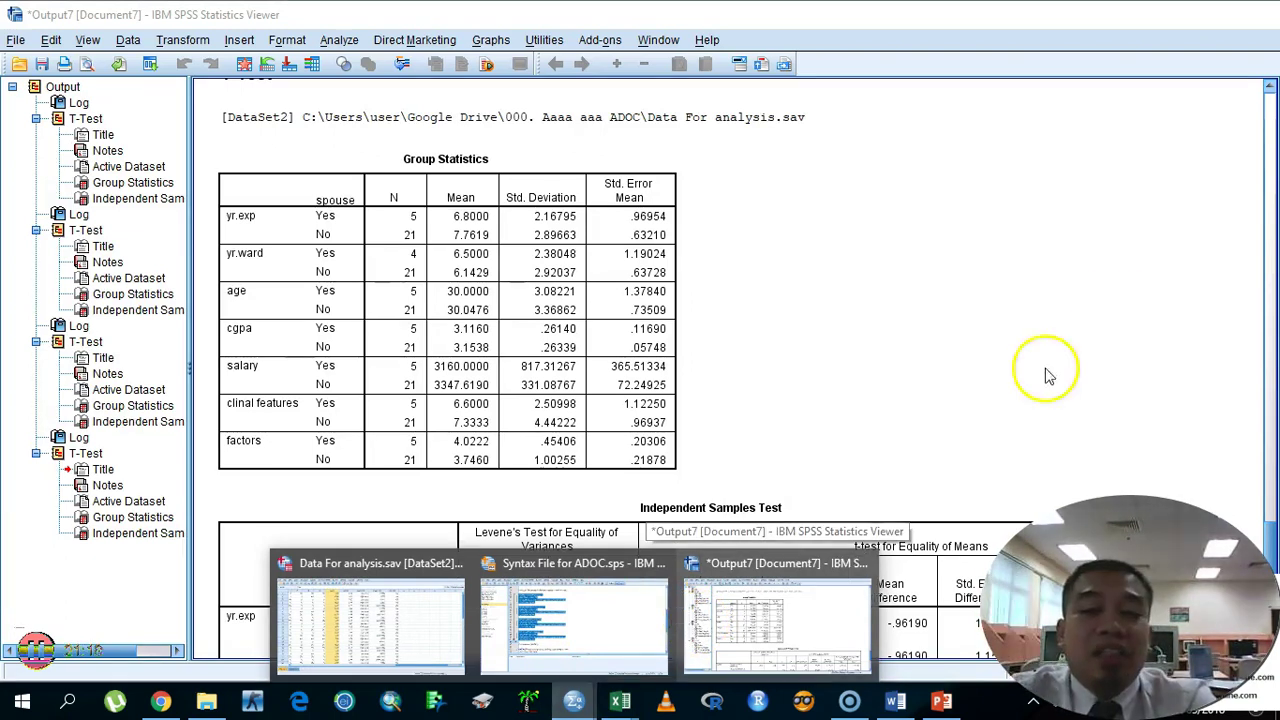
scroll(697, 449, up, 10)
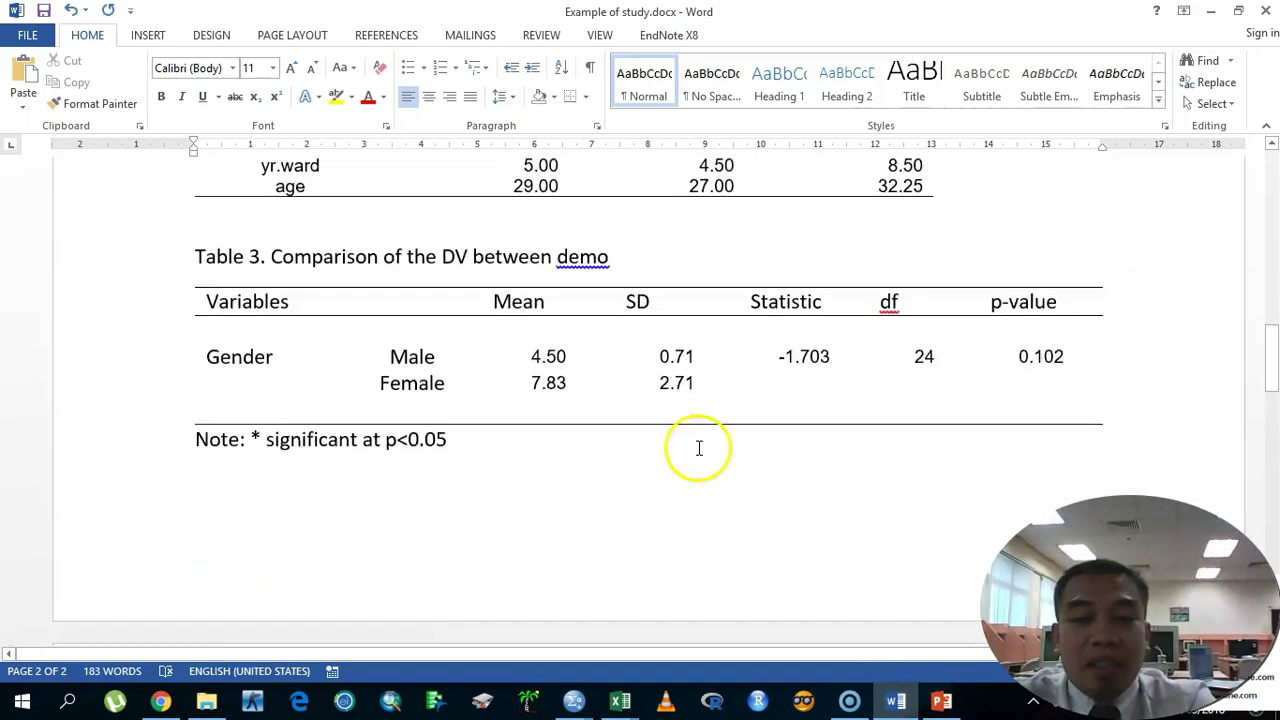
scroll(563, 471, down, 2)
click(414, 418)
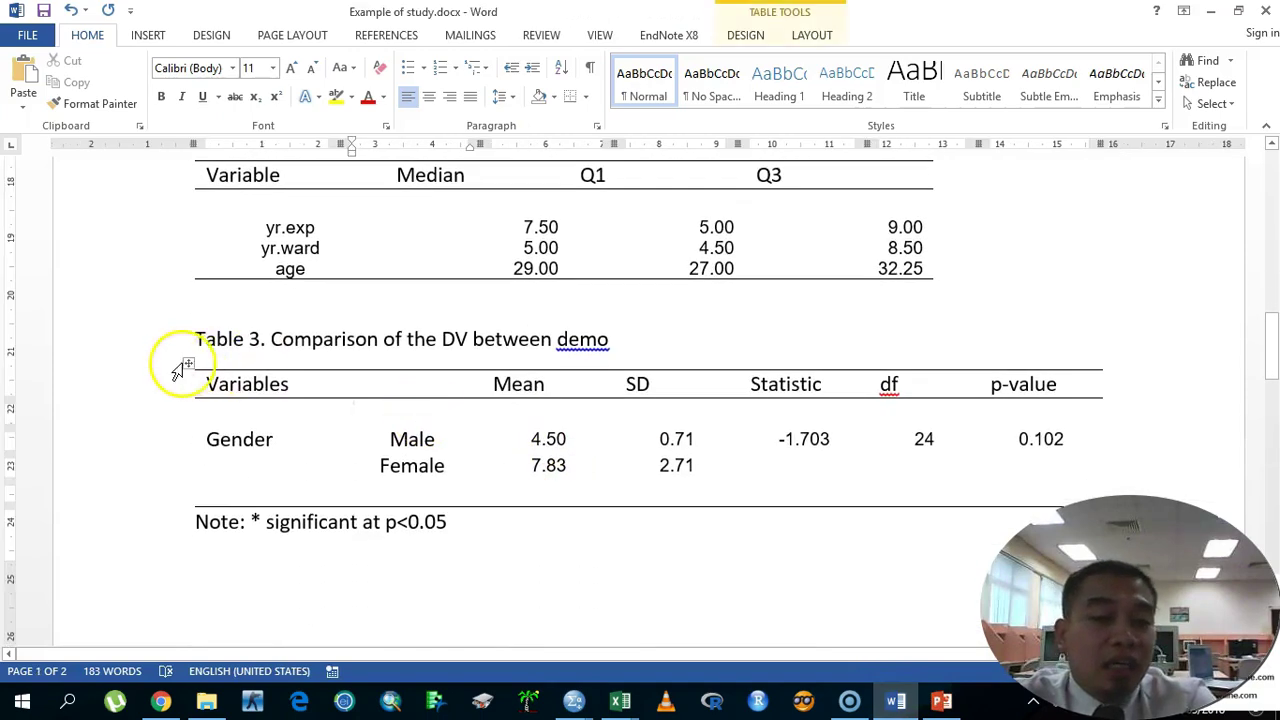
click(186, 364)
click(200, 388)
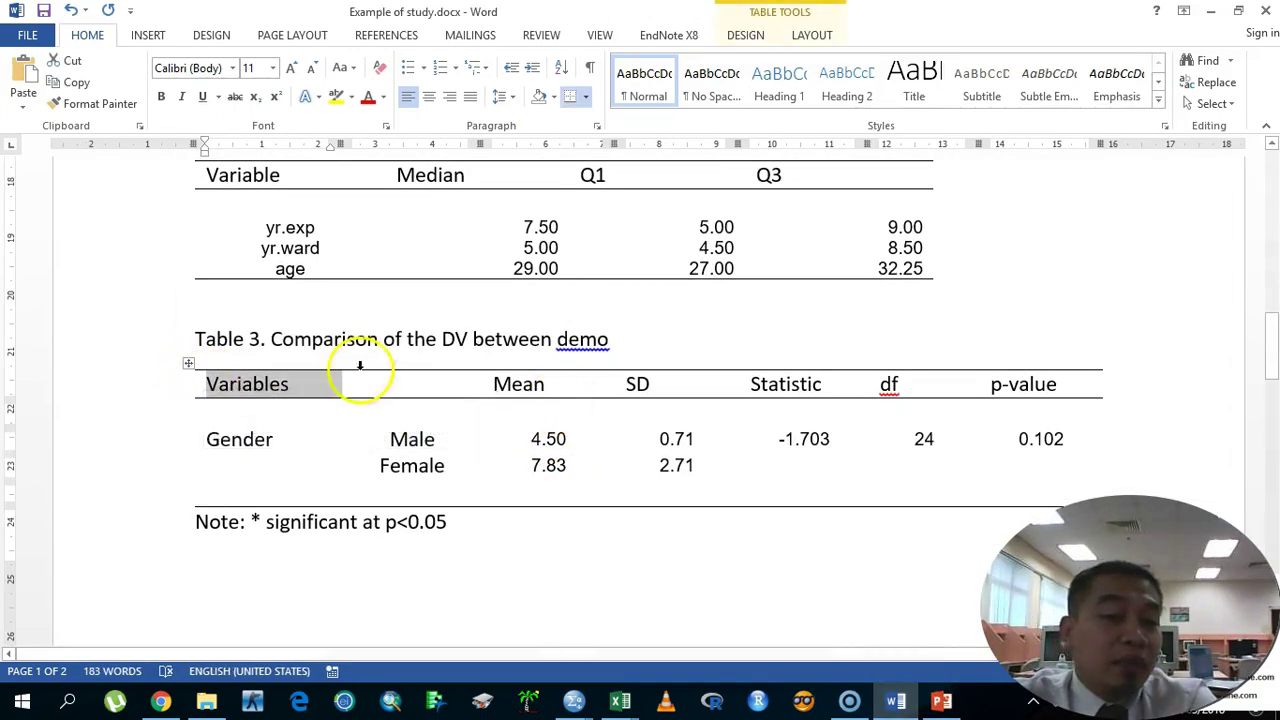
click(188, 364)
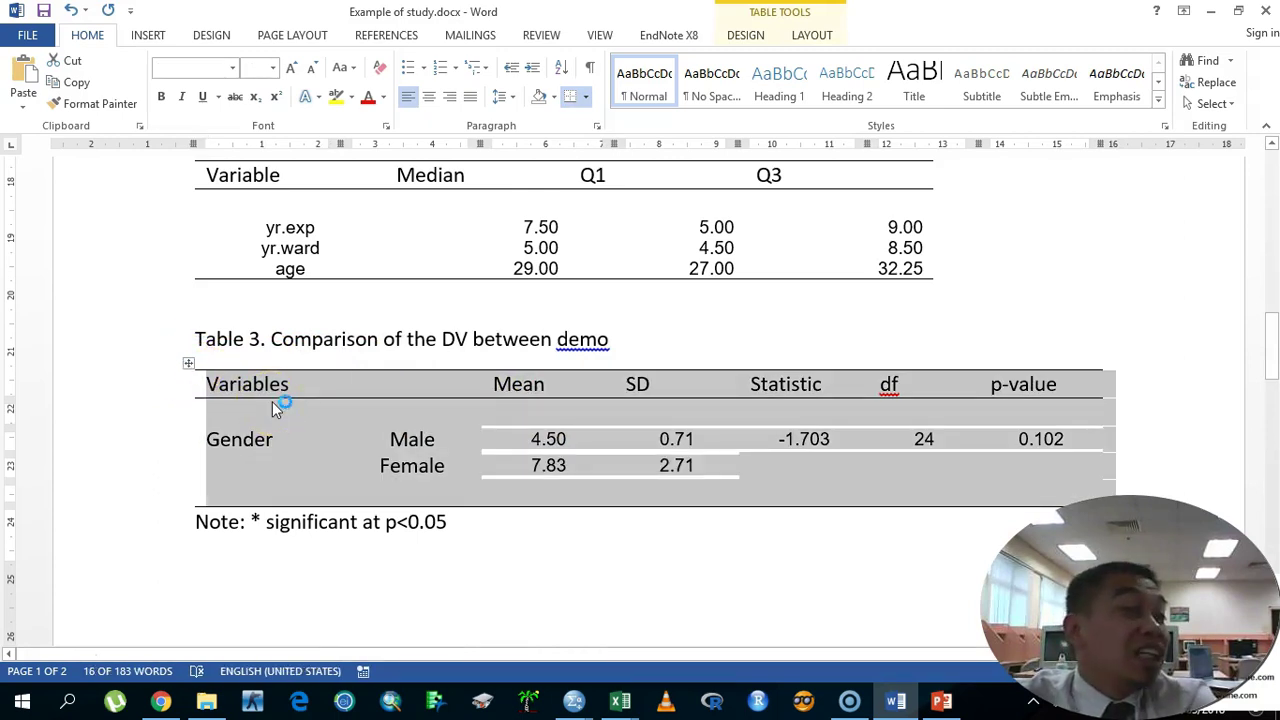
scroll(294, 474, down, 10)
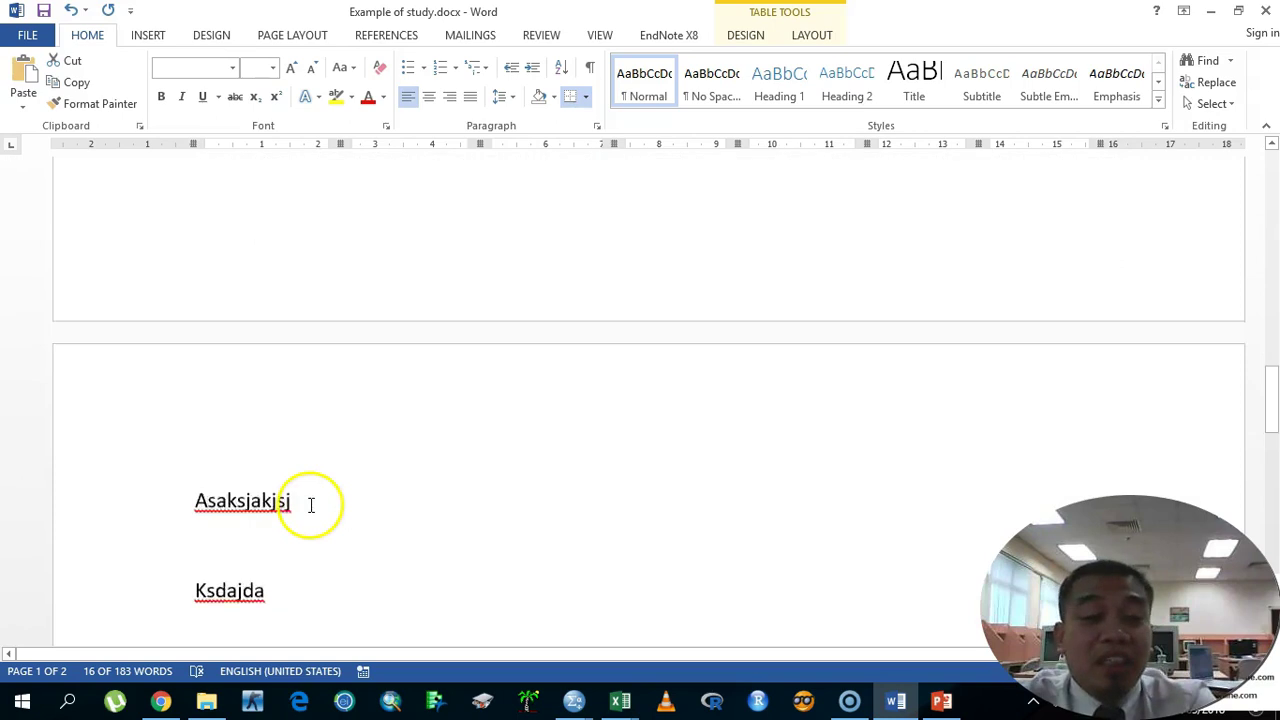
scroll(300, 420, up, 6)
click(286, 418)
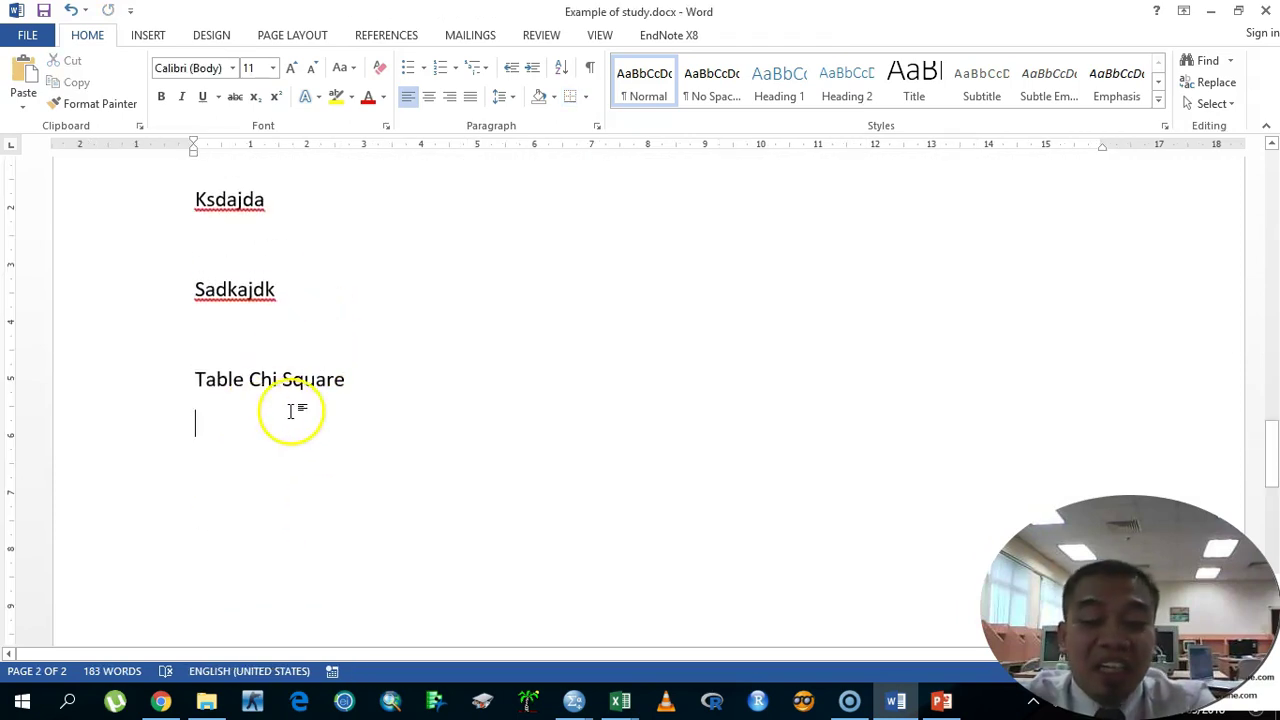
key(ctrl+v)
Step: Replace the Mean header with High and the Statistic header with Low in the chi-square table
double_click(429, 429)
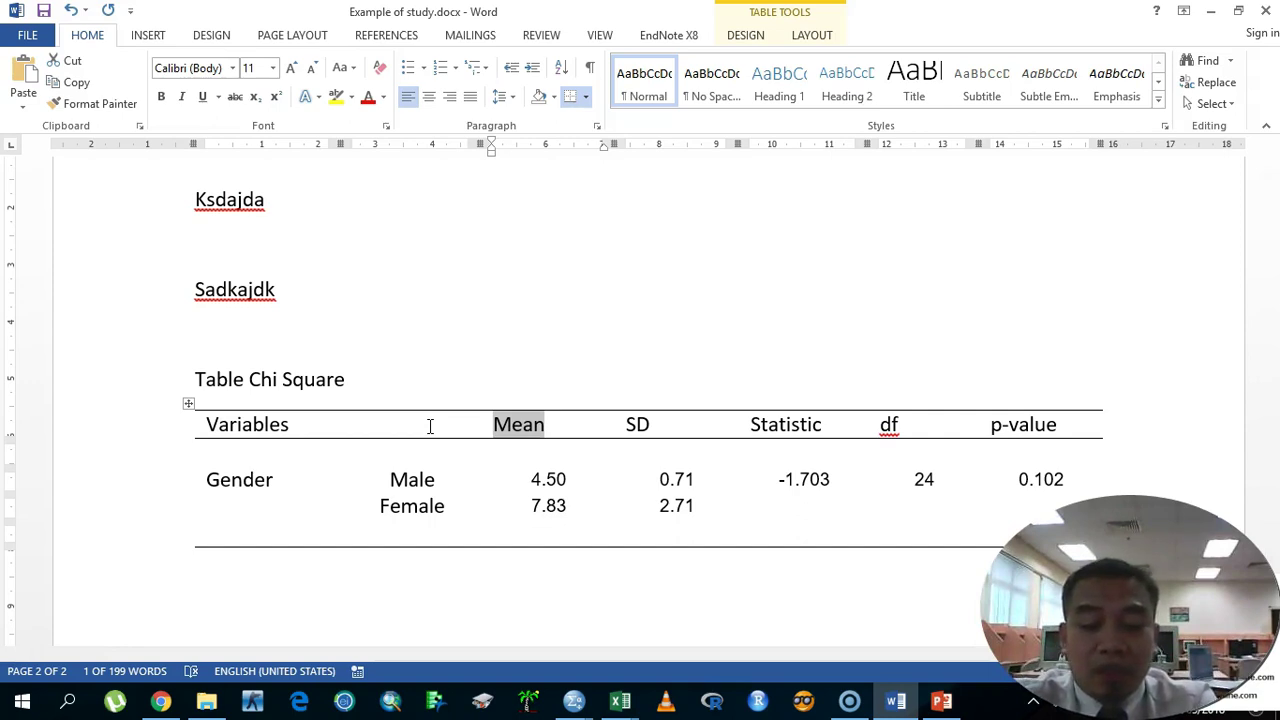
key(Tab)
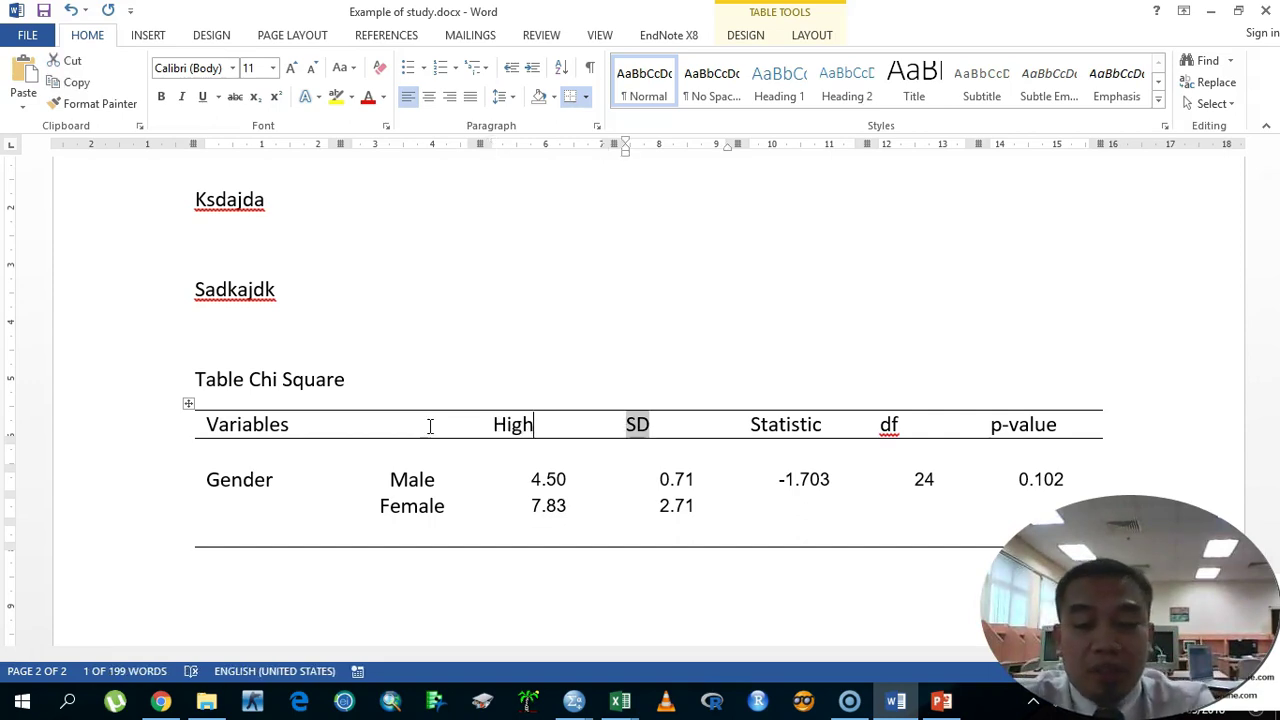
key(Tab)
key(BackSpace)
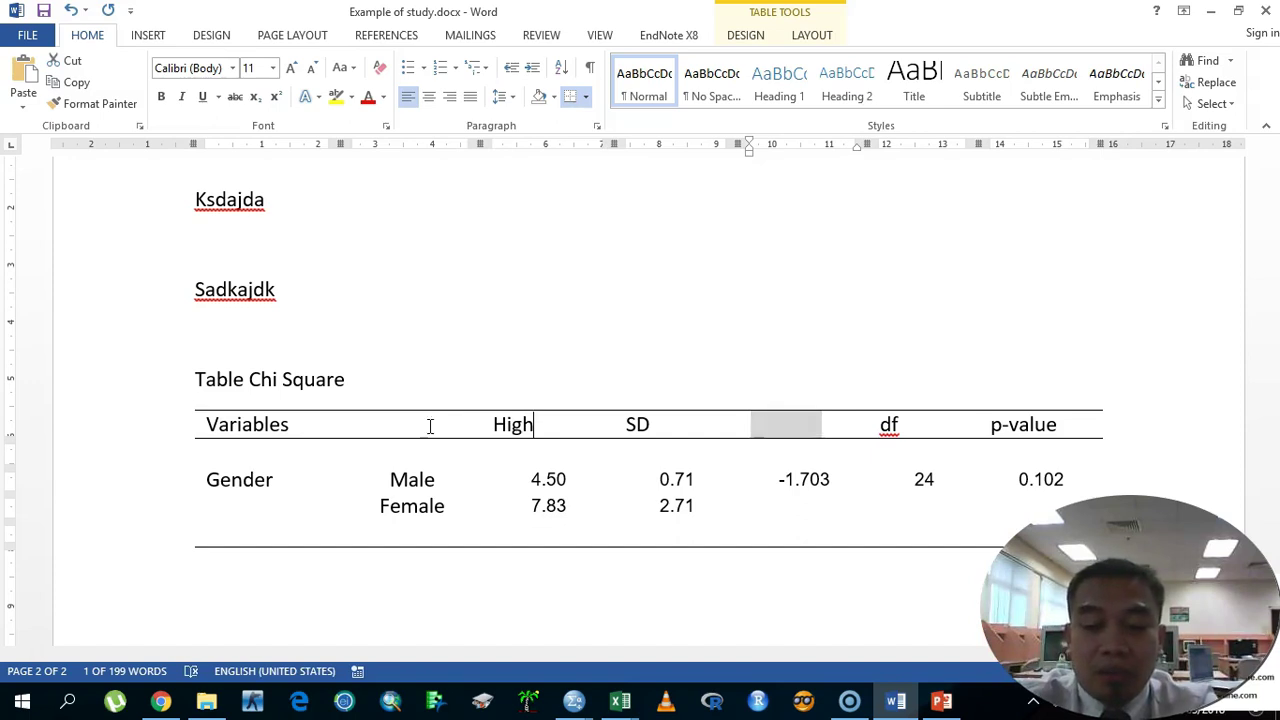
text(H)
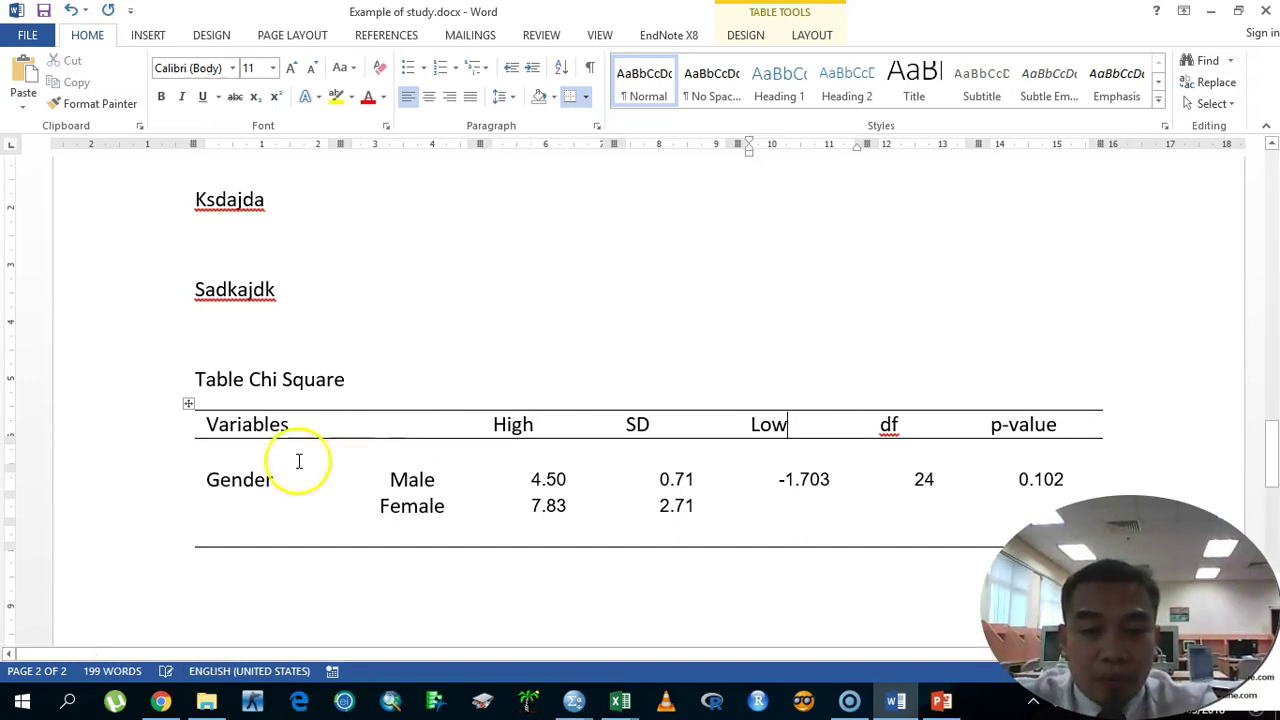
Step: Insert an empty row below the header row of the chi-square table and remove the borders from both rows
click(187, 438)
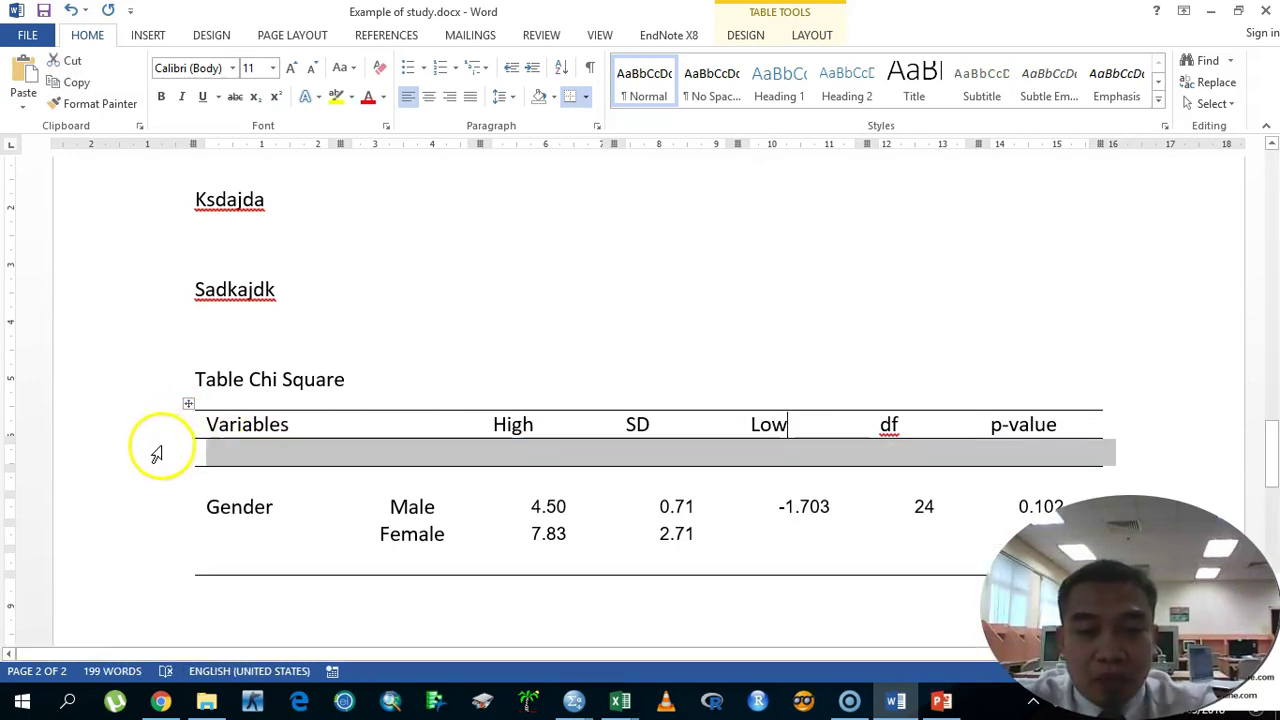
drag(110, 424, 114, 451)
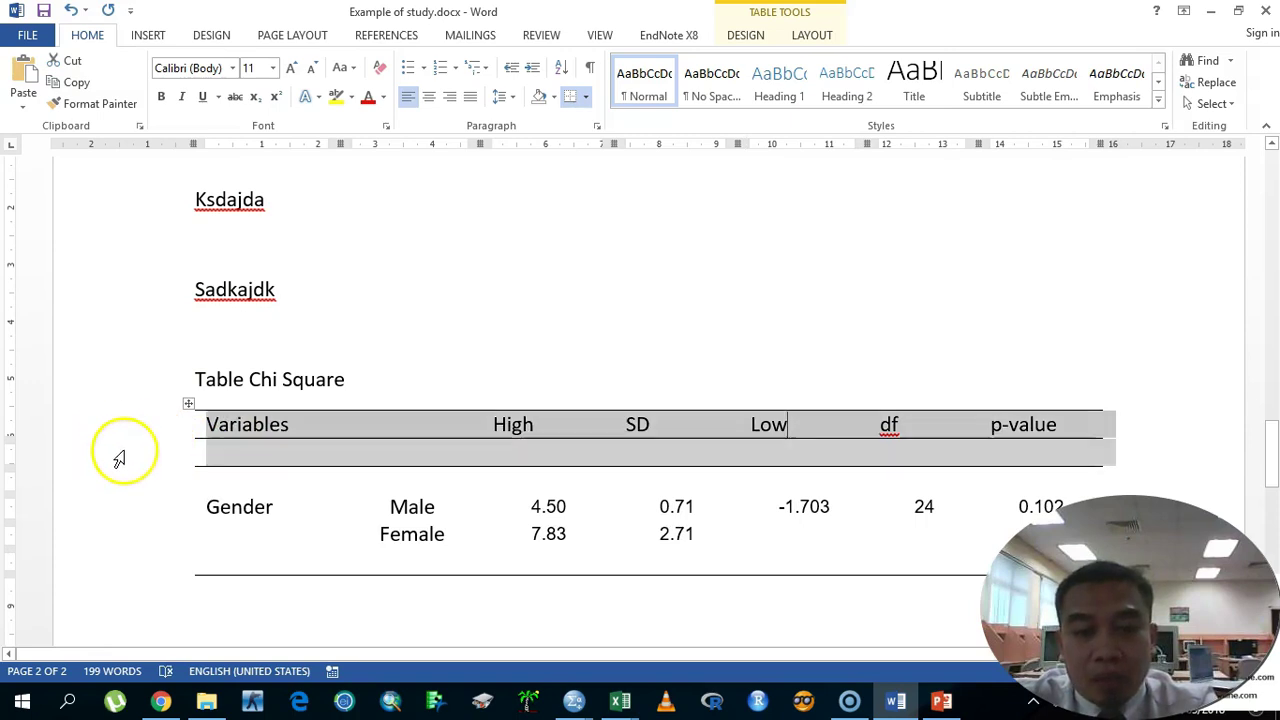
click(745, 35)
click(915, 100)
click(951, 218)
Step: Add a top border to the chi-square table's header row and a bottom border to the empty row beneath it
click(157, 423)
click(917, 108)
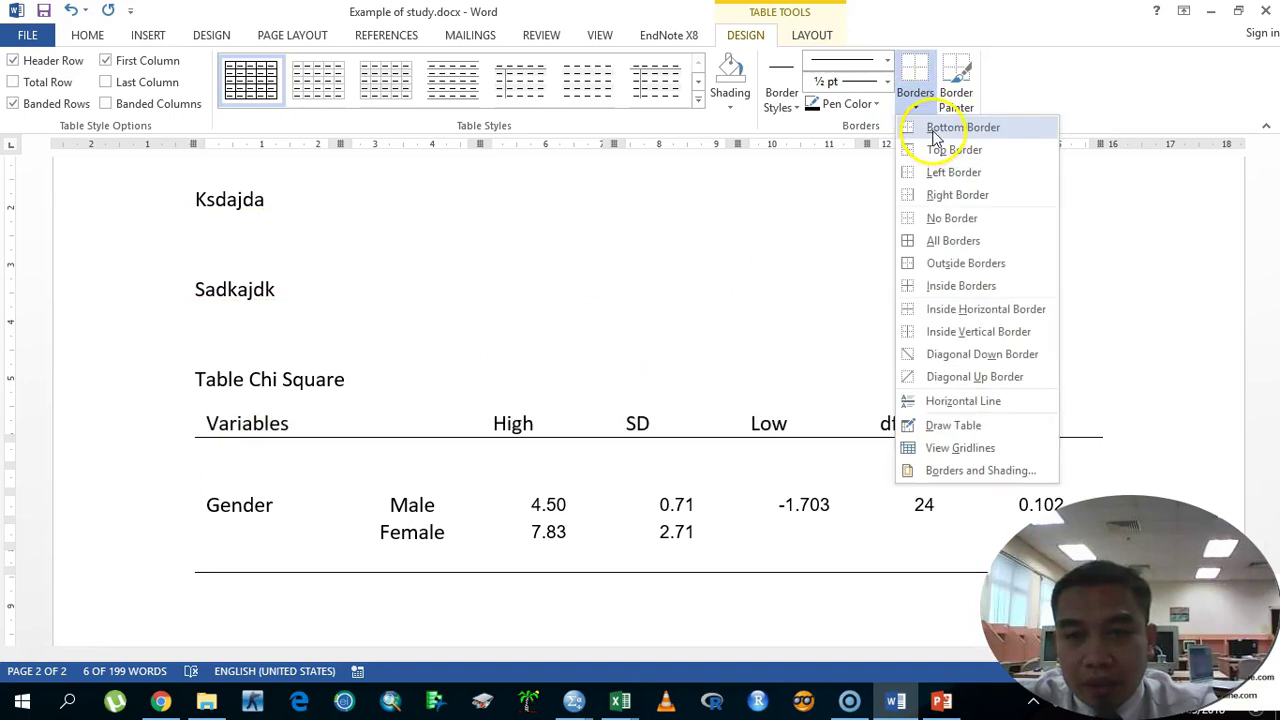
click(945, 149)
click(128, 467)
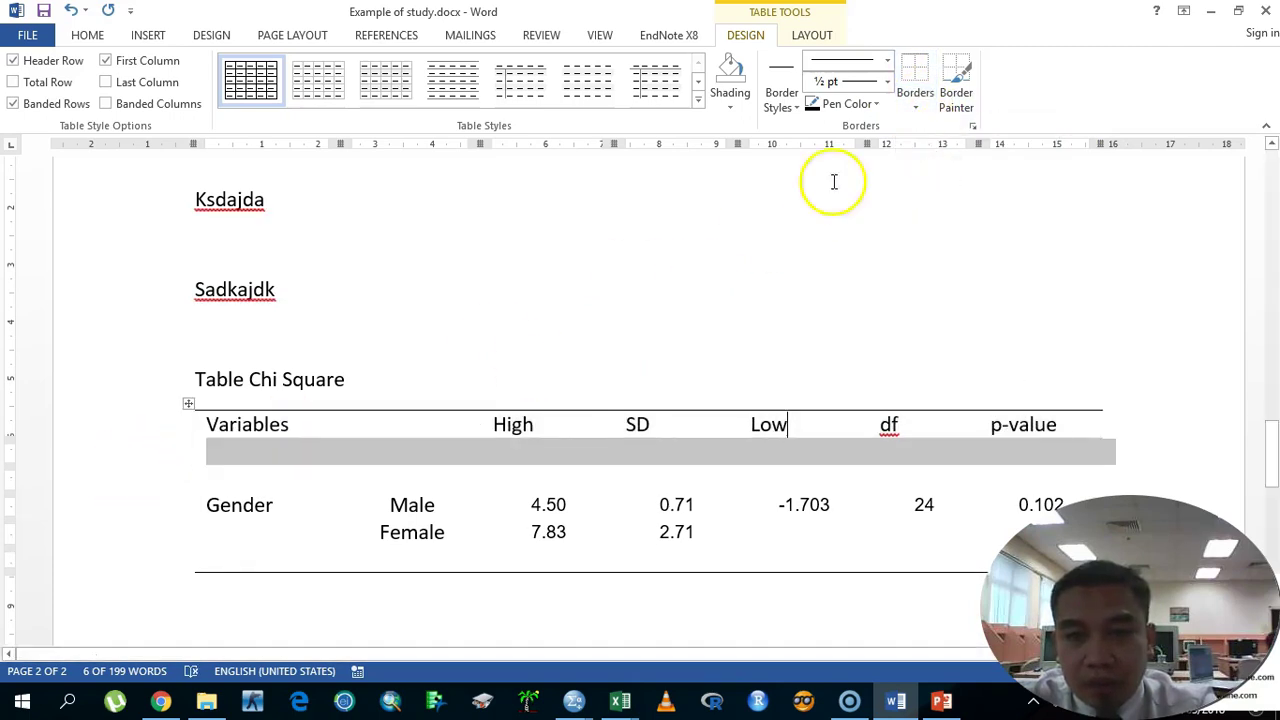
click(916, 104)
click(962, 130)
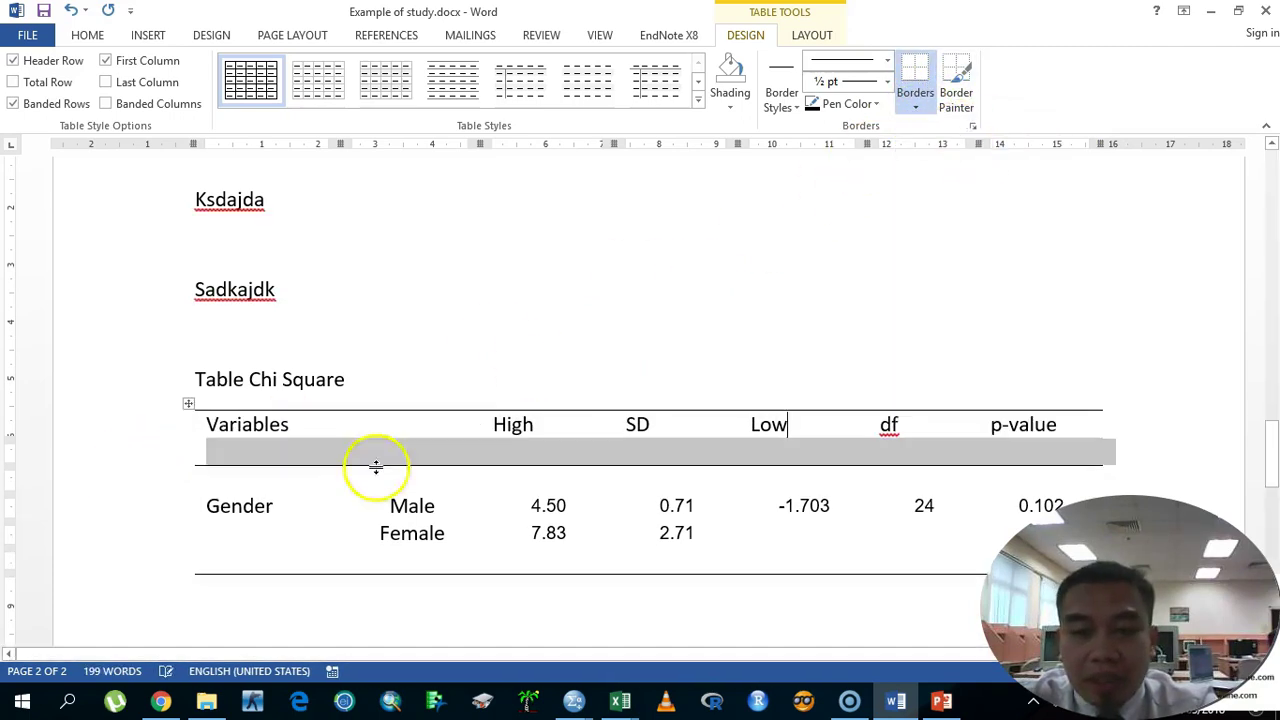
Step: Fill the second header row with Frequency and % under High and again under Low, and clear the df header
click(541, 455)
text(Frequency)
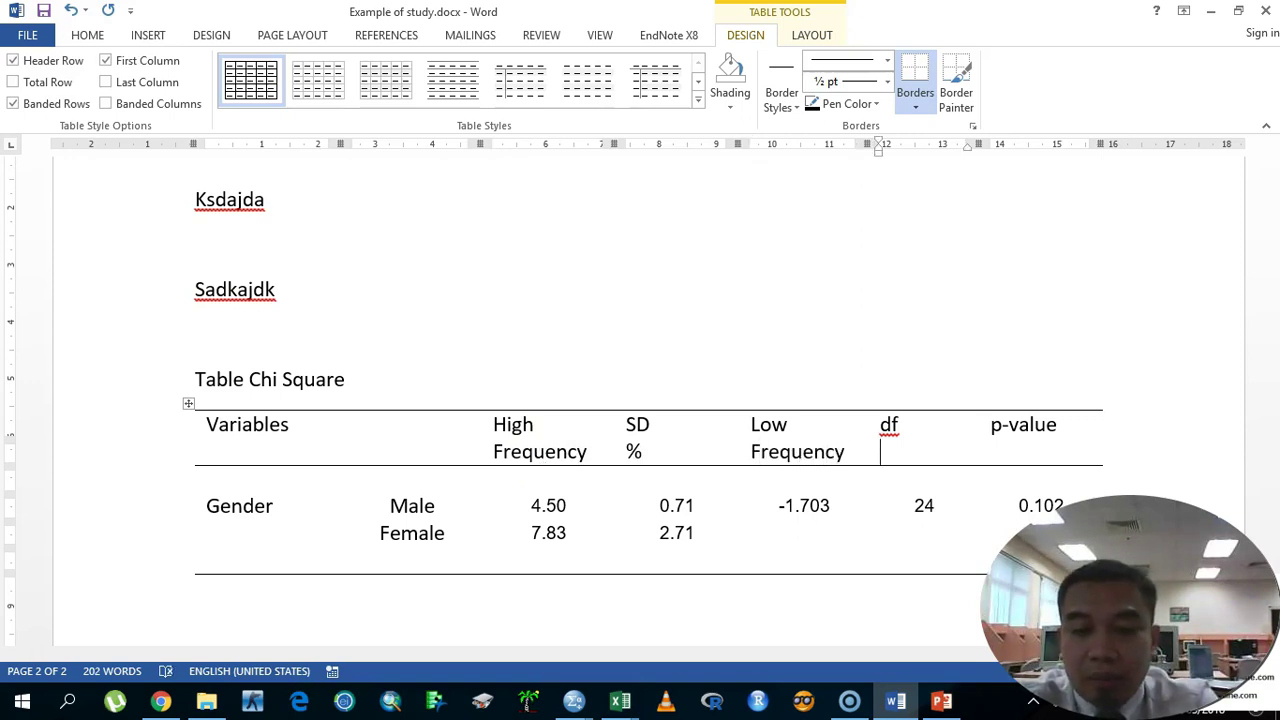
drag(879, 427, 897, 425)
key(BackSpace)
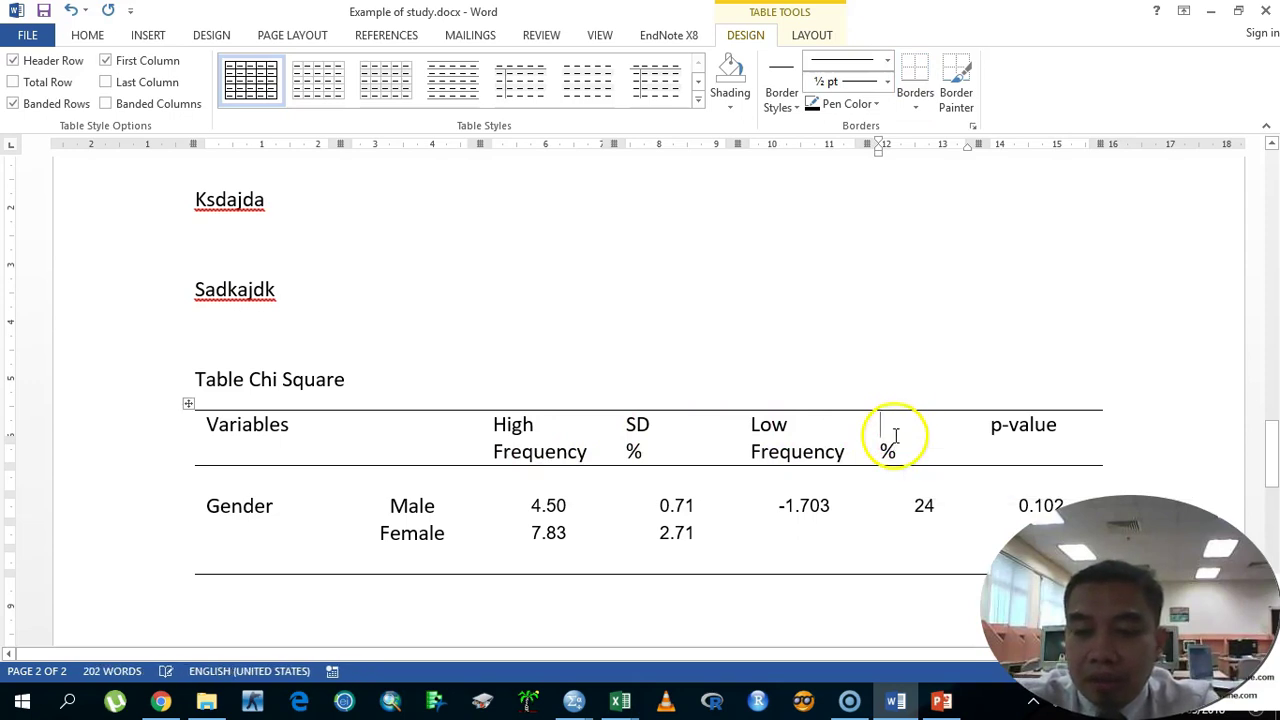
Step: Replace the p-value header with Statistic and add a column after it headed p-value
key(Tab)
text(Statistic)
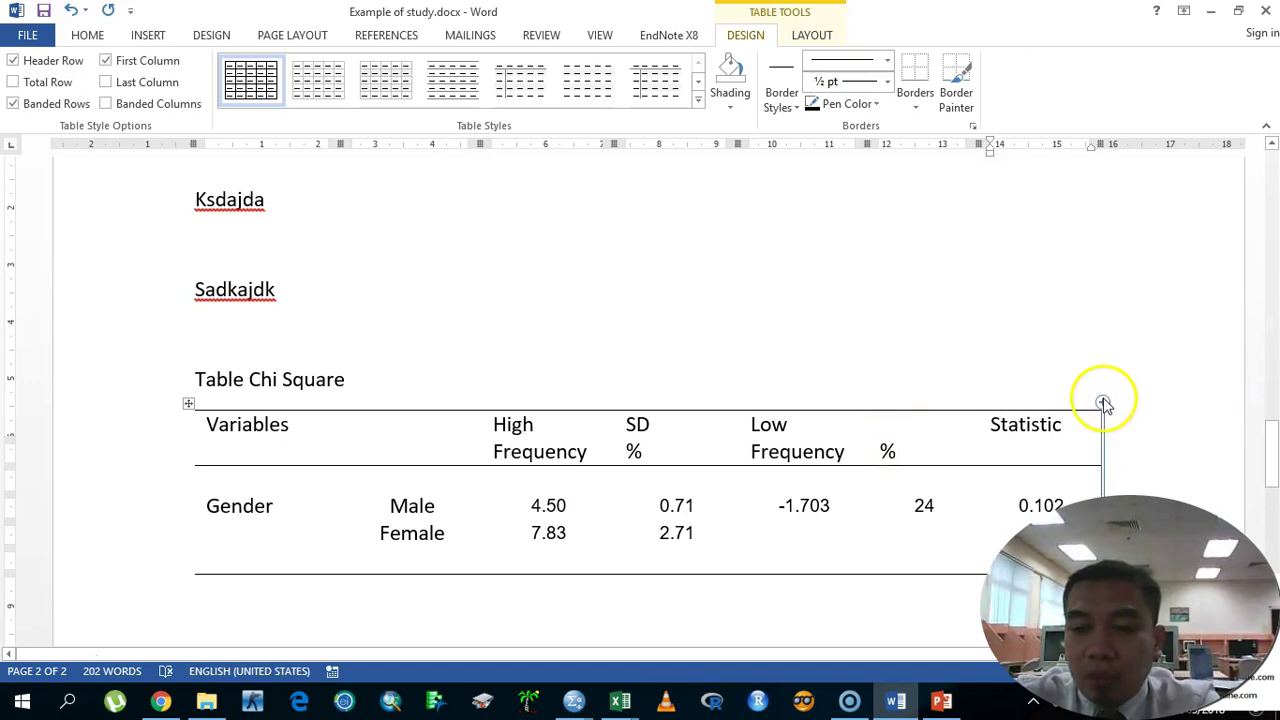
click(1101, 401)
text(p-value)
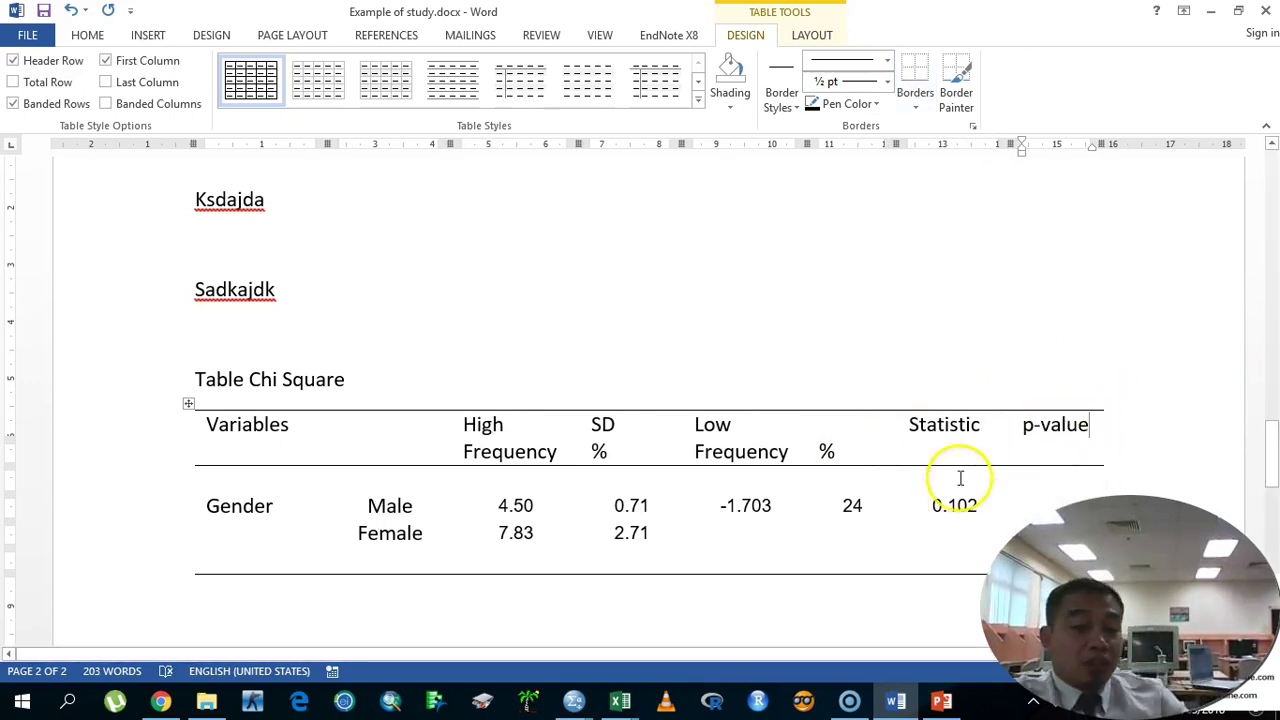
Step: Switch to the SPSS data set and open the Crosstabs analysis
drag(509, 506, 518, 533)
drag(625, 510, 609, 529)
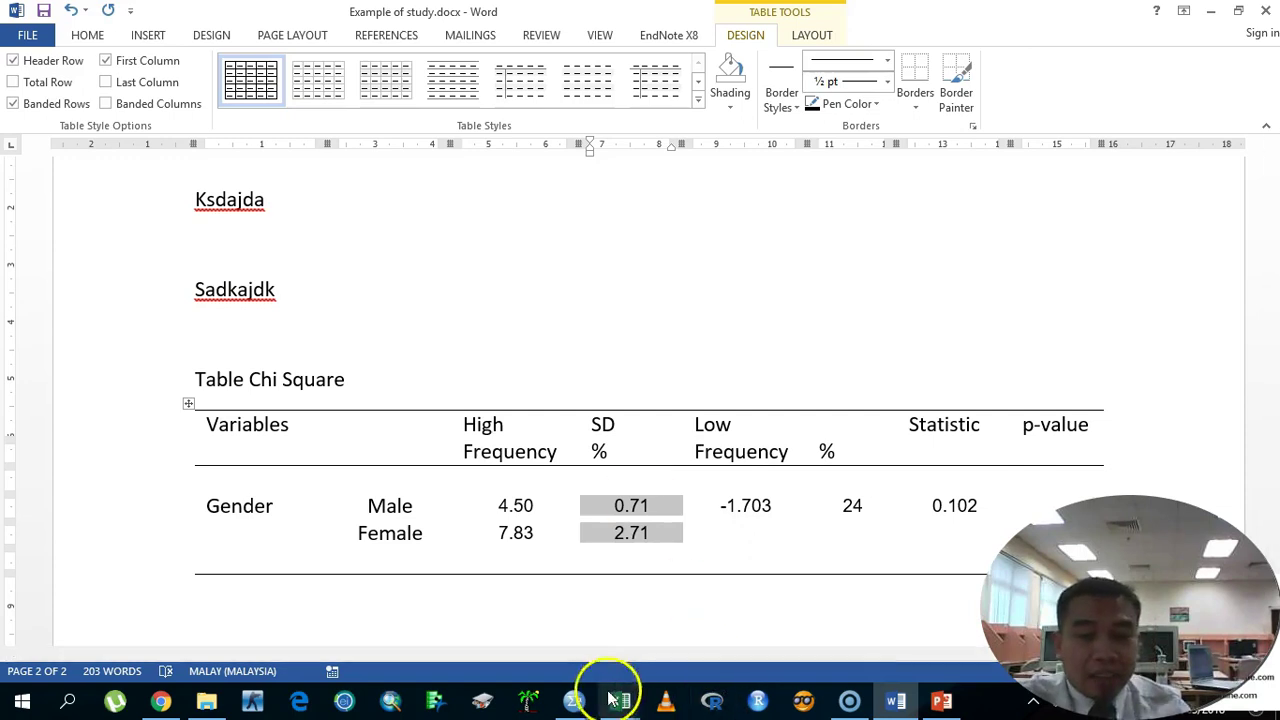
click(577, 700)
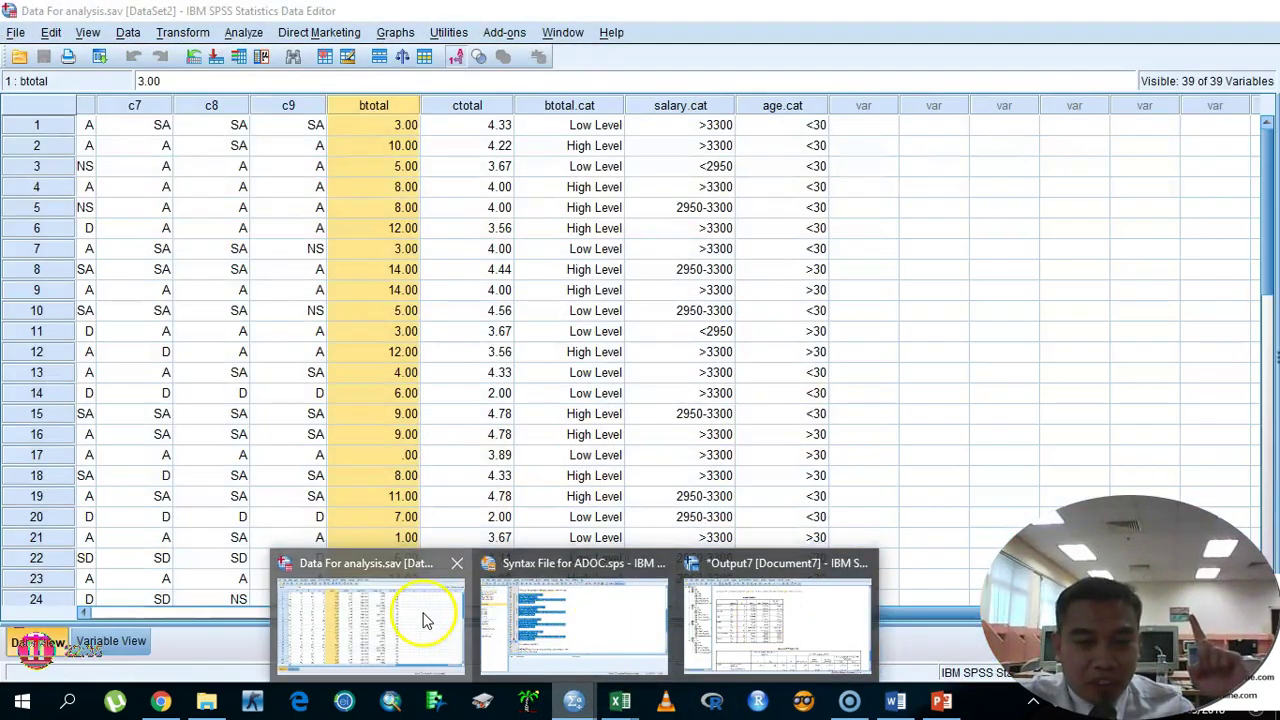
click(422, 620)
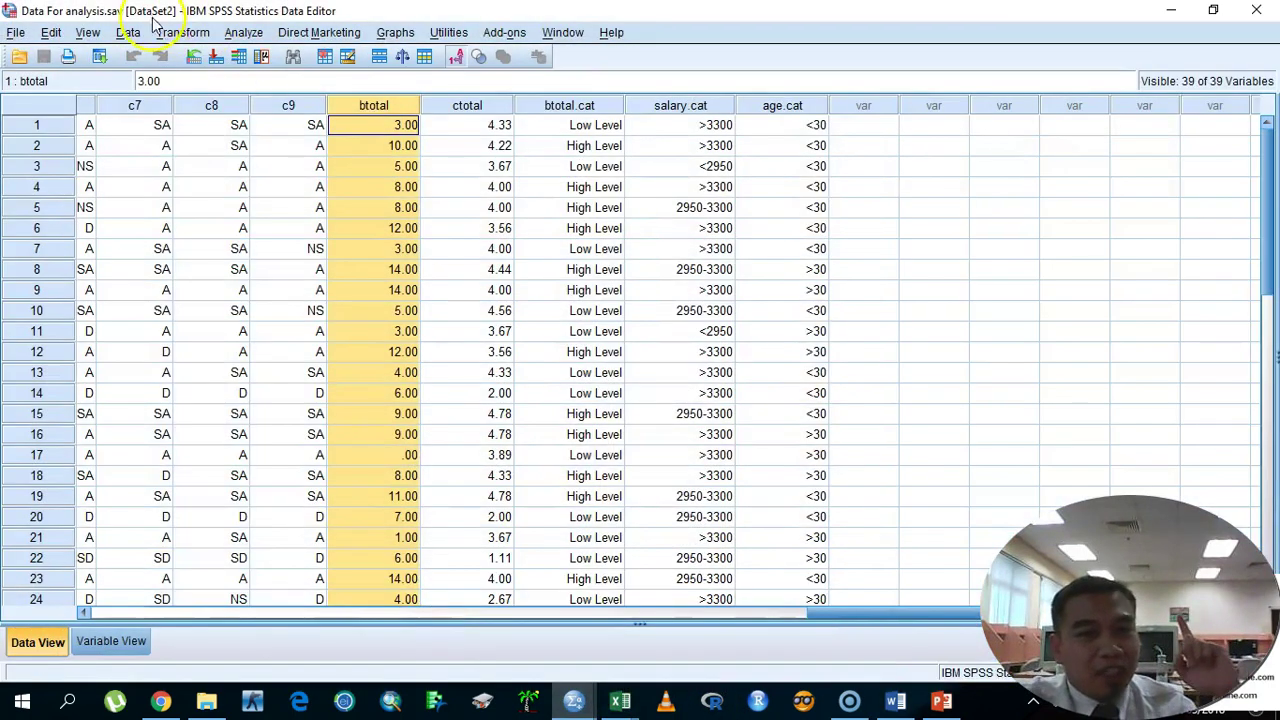
click(228, 33)
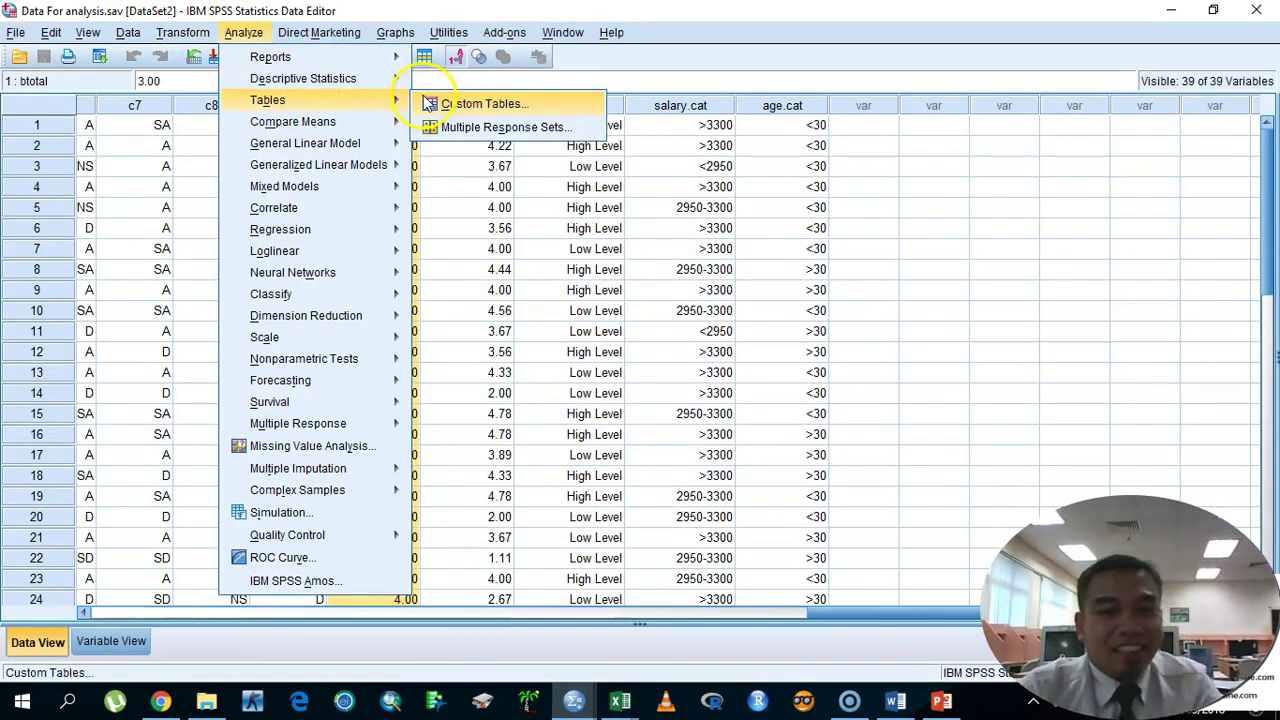
mouse_move(389, 80)
click(467, 152)
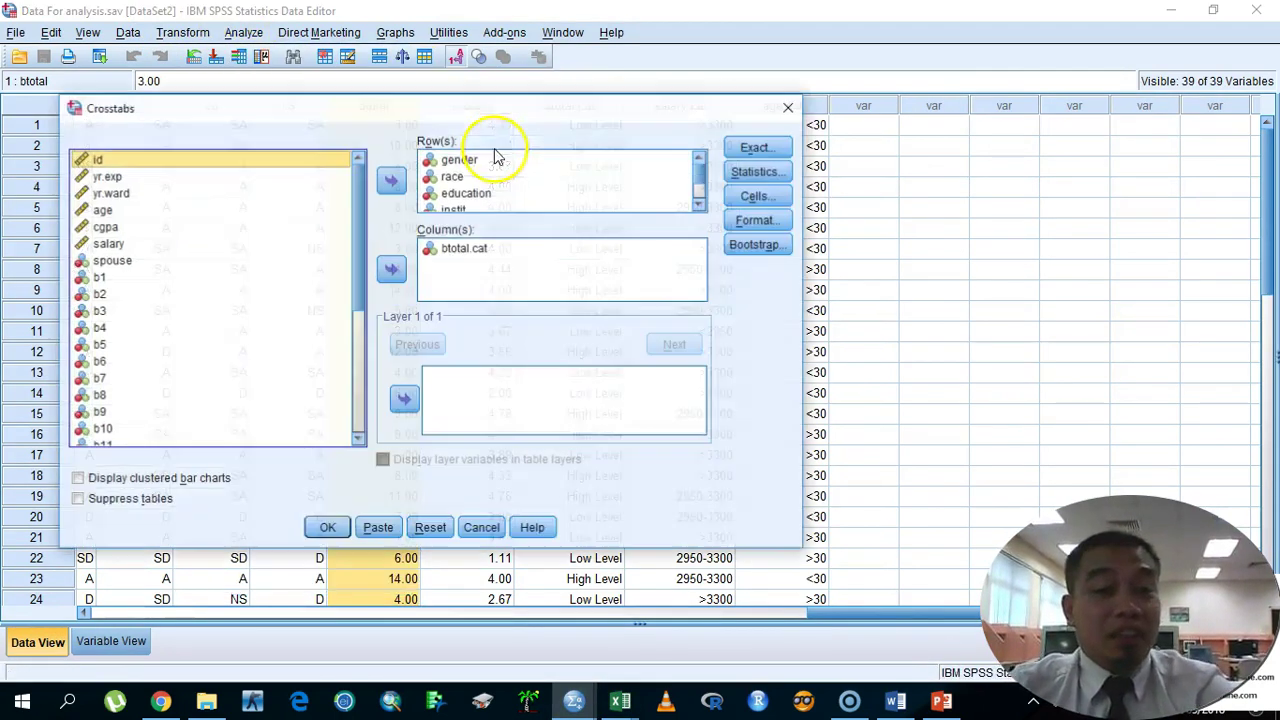
Step: Remove education, race, instit and the remaining row variables from the crosstab so that only gender is left
double_click(466, 193)
click(476, 180)
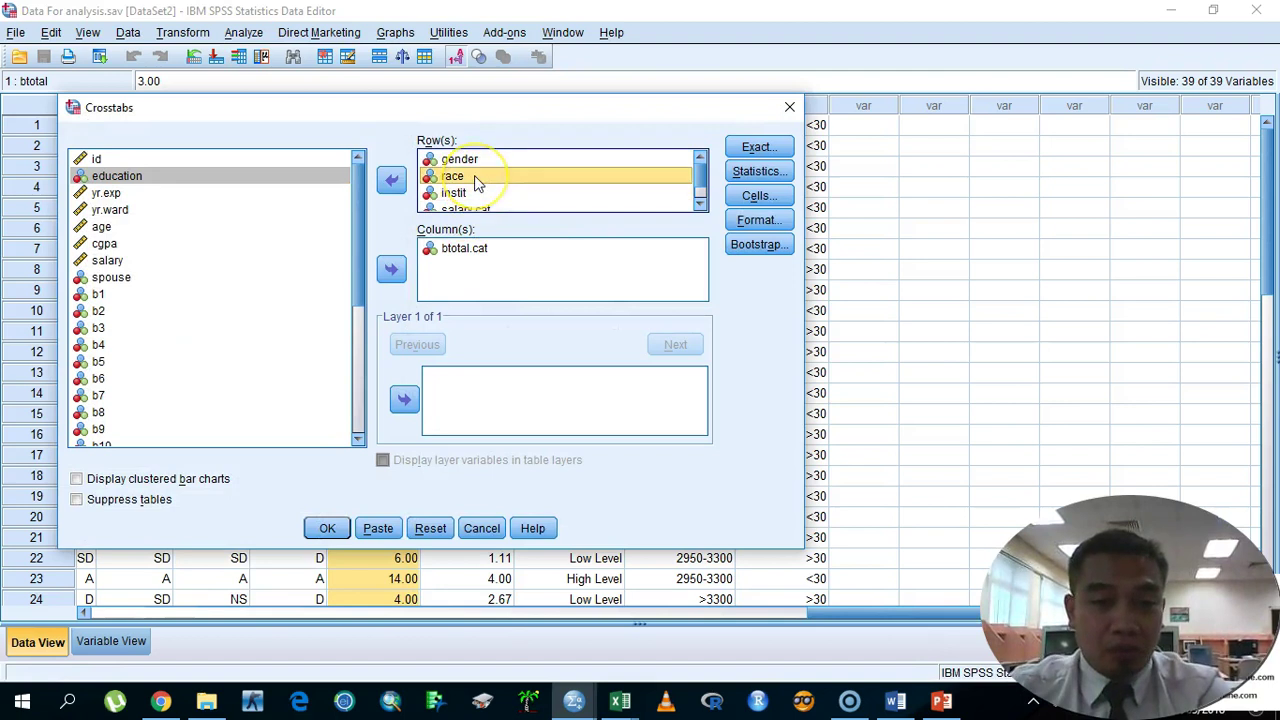
click(468, 182)
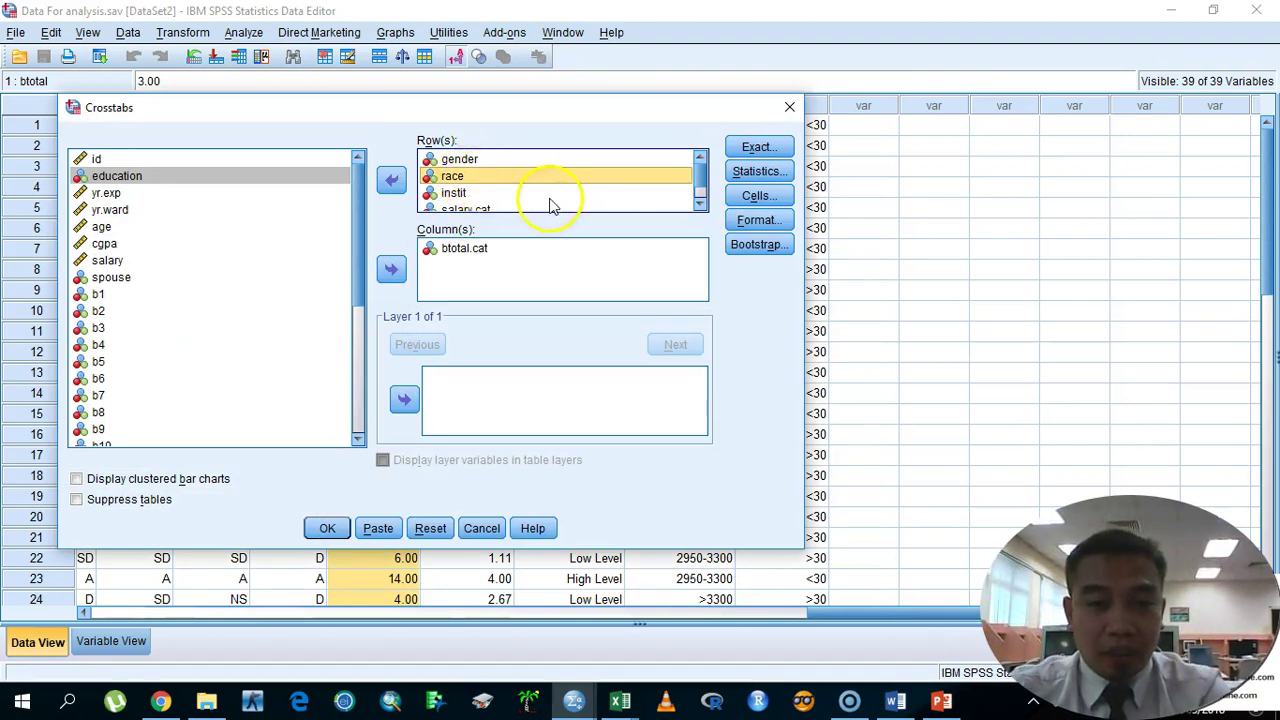
scroll(549, 205, down, 1)
shift+click(470, 203)
click(391, 180)
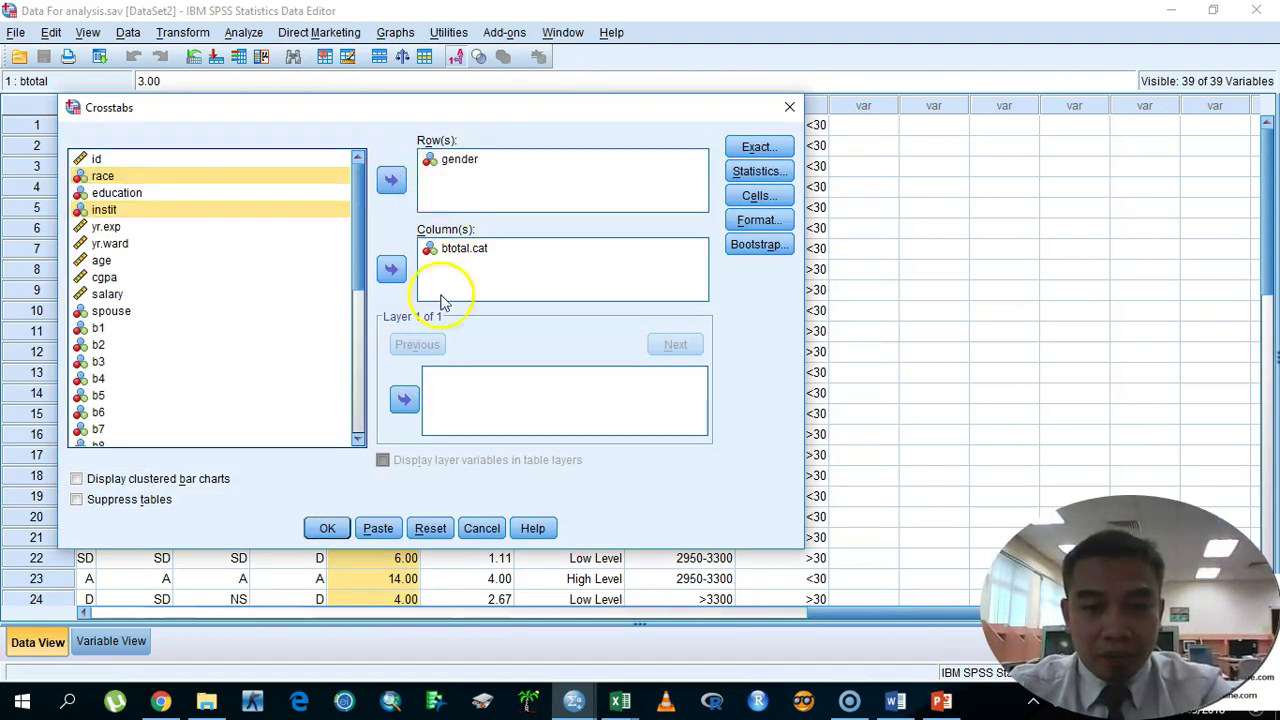
Step: Set the crosstab statistics to chi-square, contingency coefficient, and Phi and Cramer's V
click(759, 171)
click(575, 276)
click(560, 296)
click(577, 491)
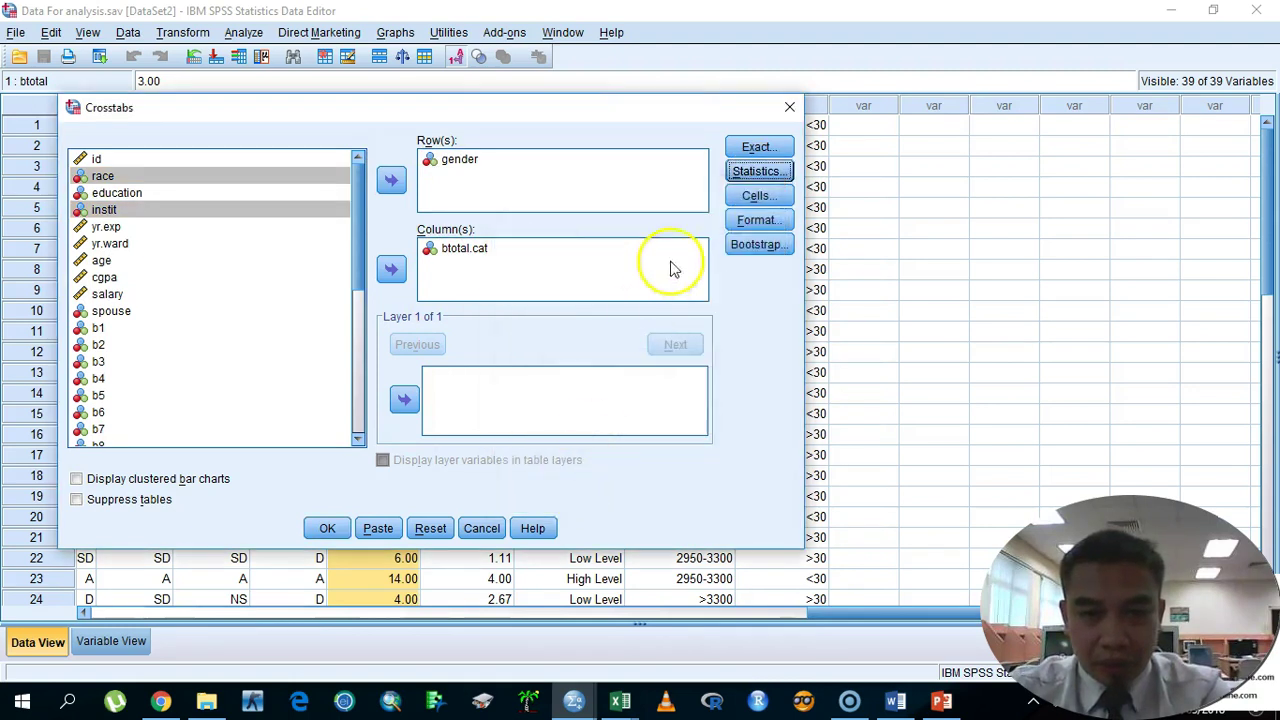
click(740, 172)
click(522, 276)
click(575, 491)
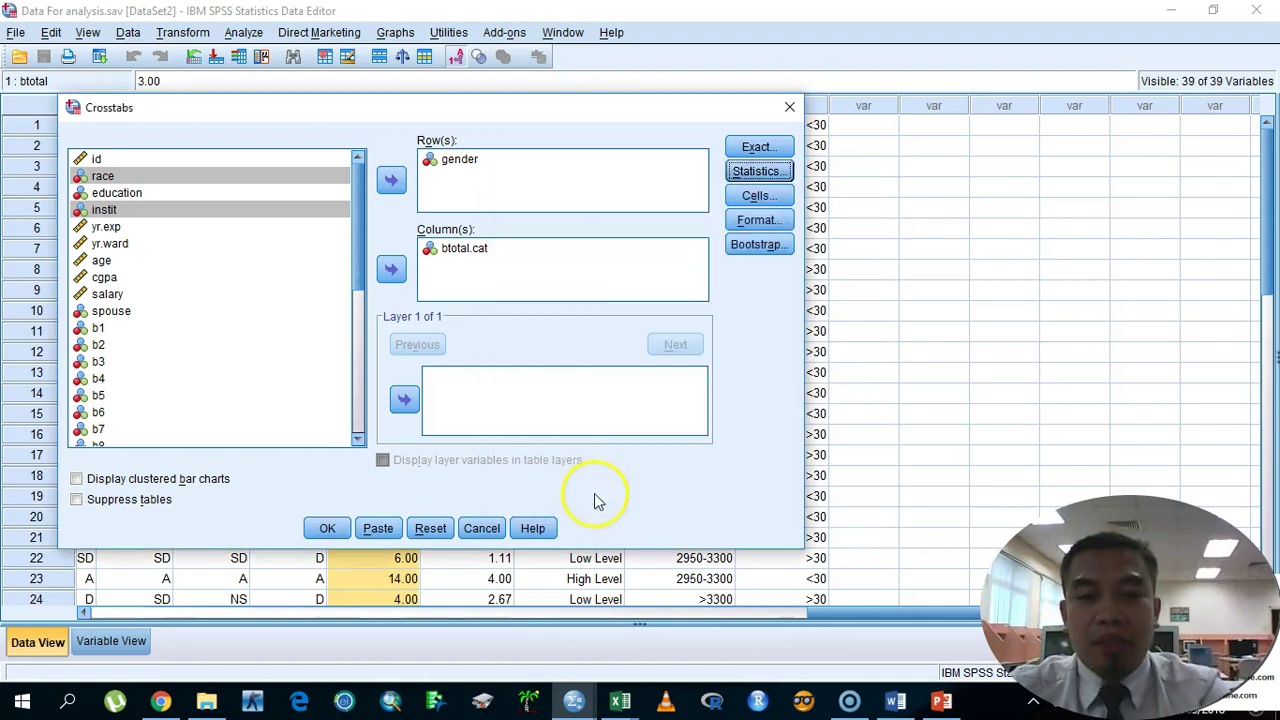
click(757, 171)
click(518, 296)
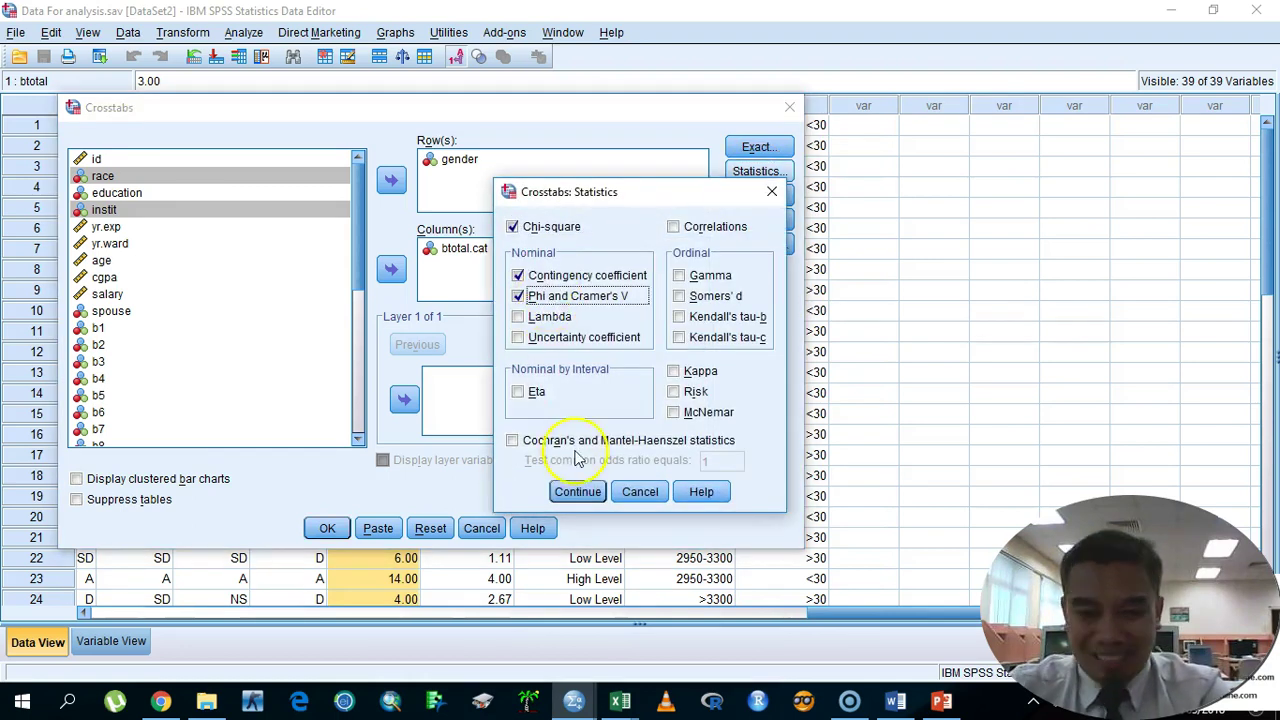
click(577, 491)
Step: Keep observed counts and column percentages in the cell display and run the gender by btotal.cat crosstab
click(757, 196)
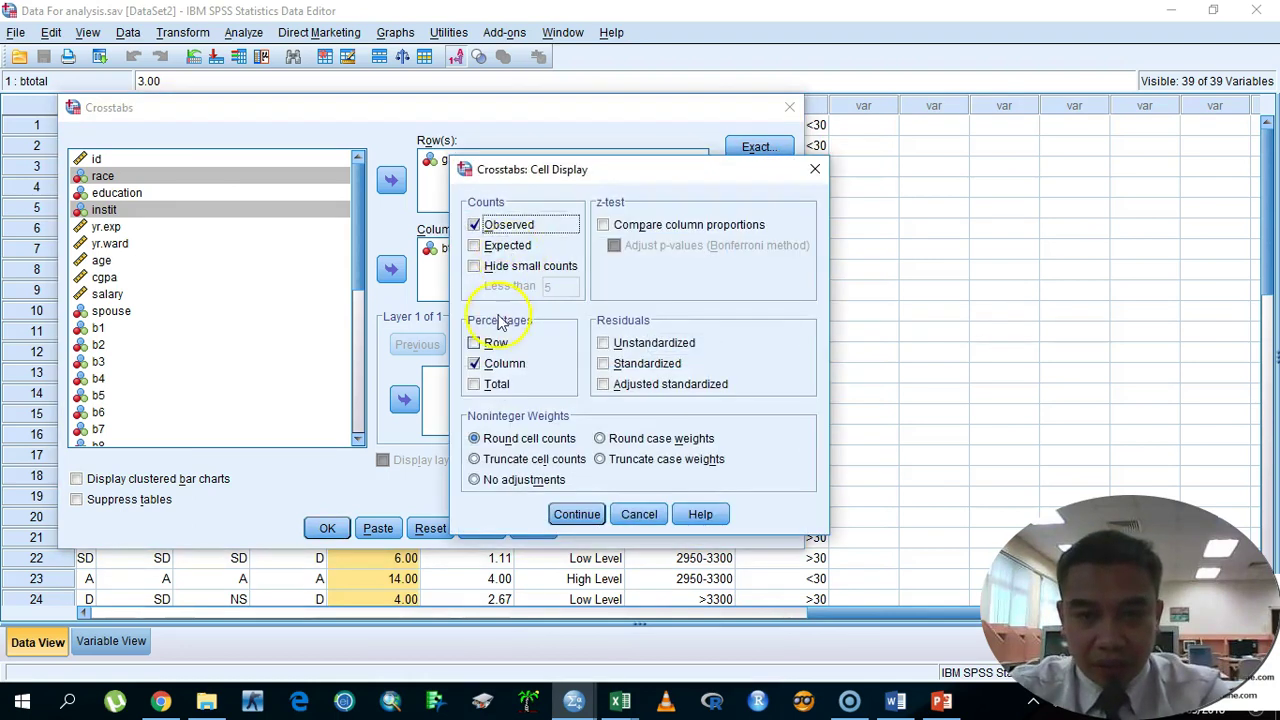
click(562, 520)
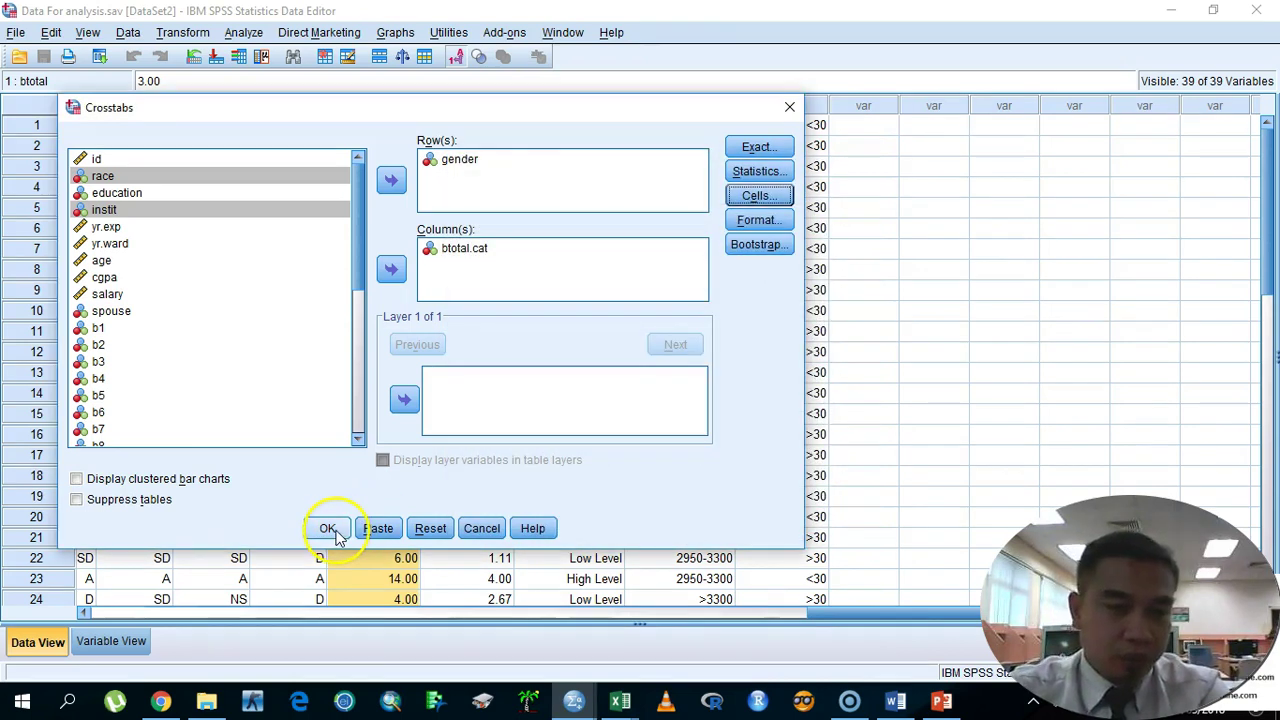
click(336, 537)
Step: Copy the gender * btotal.cat Crosstabulation table from the SPSS output
scroll(443, 491, down, 3)
click(486, 245)
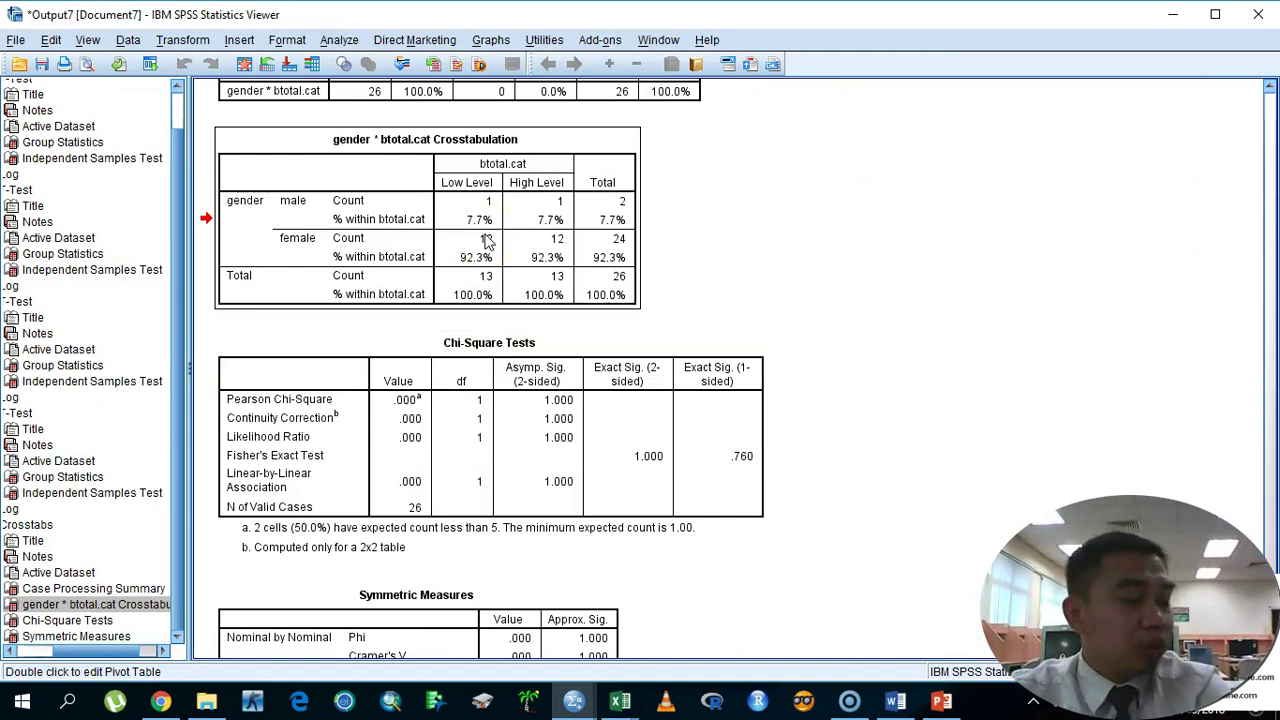
right_click(486, 241)
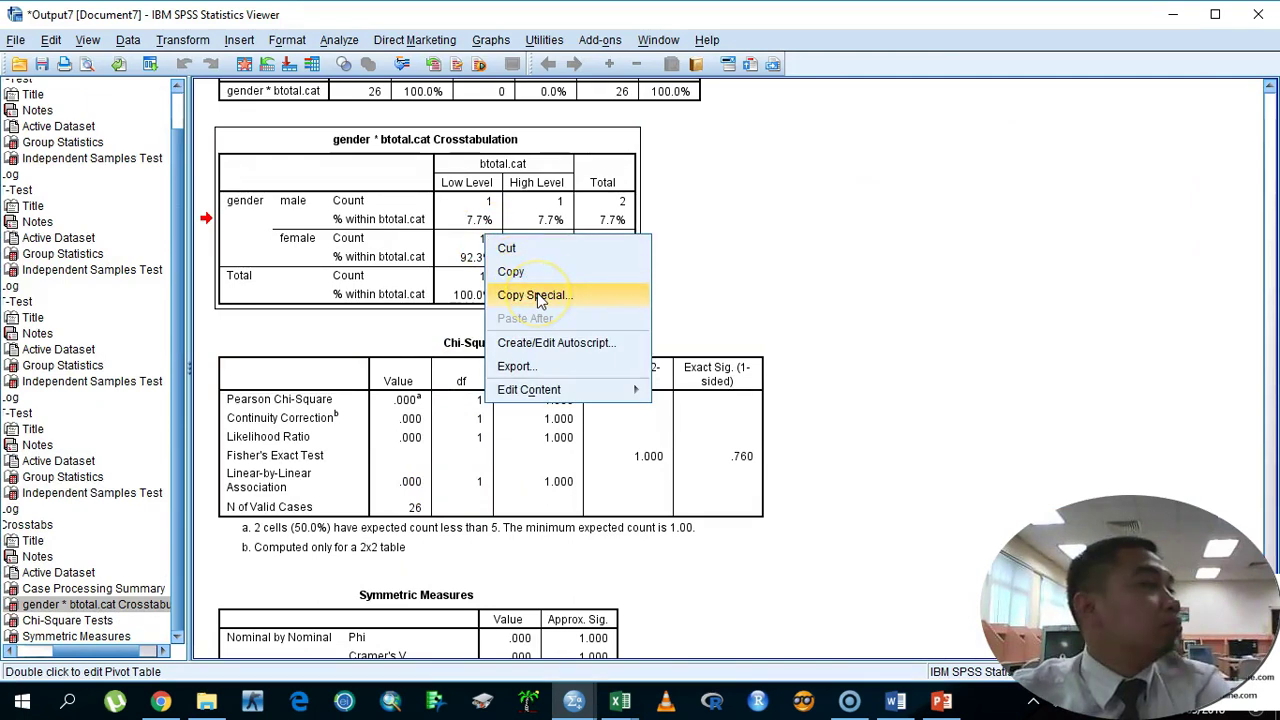
click(535, 271)
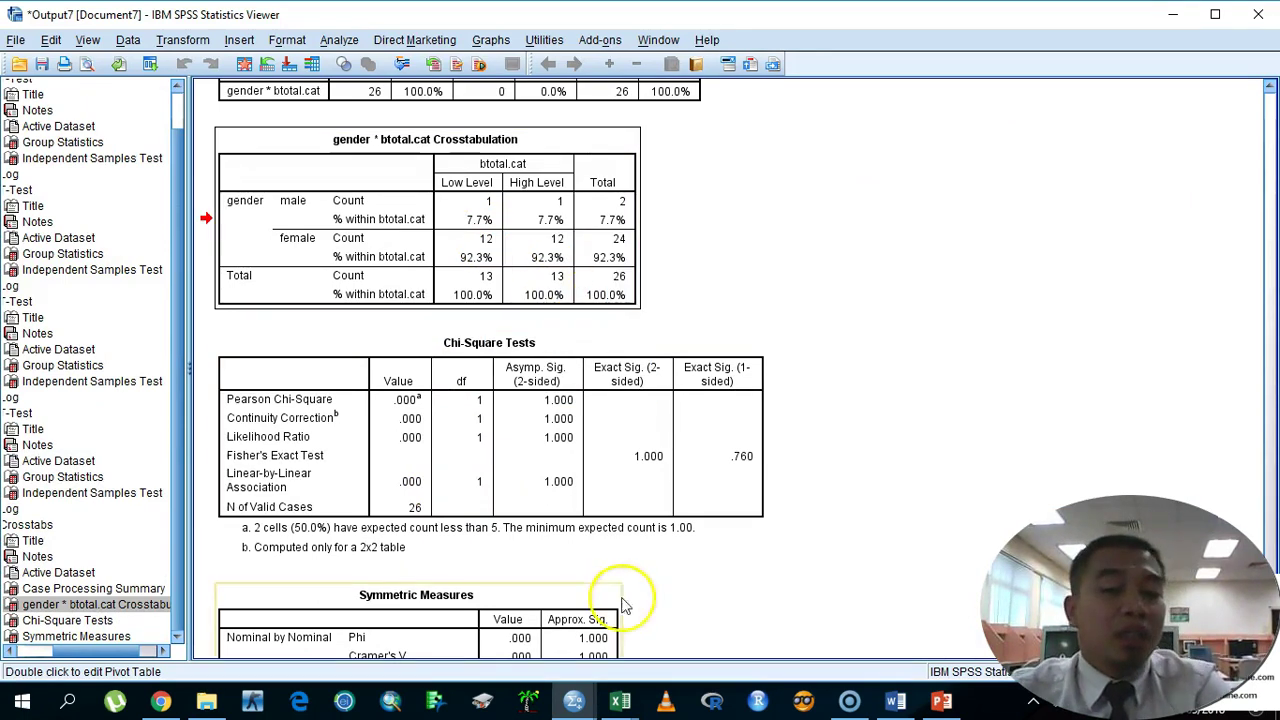
Step: Switch to the 2.t-test.xlsx workbook in Excel and paste the crosstabulation at C5 of a new sheet
mouse_move(620, 700)
click(1128, 625)
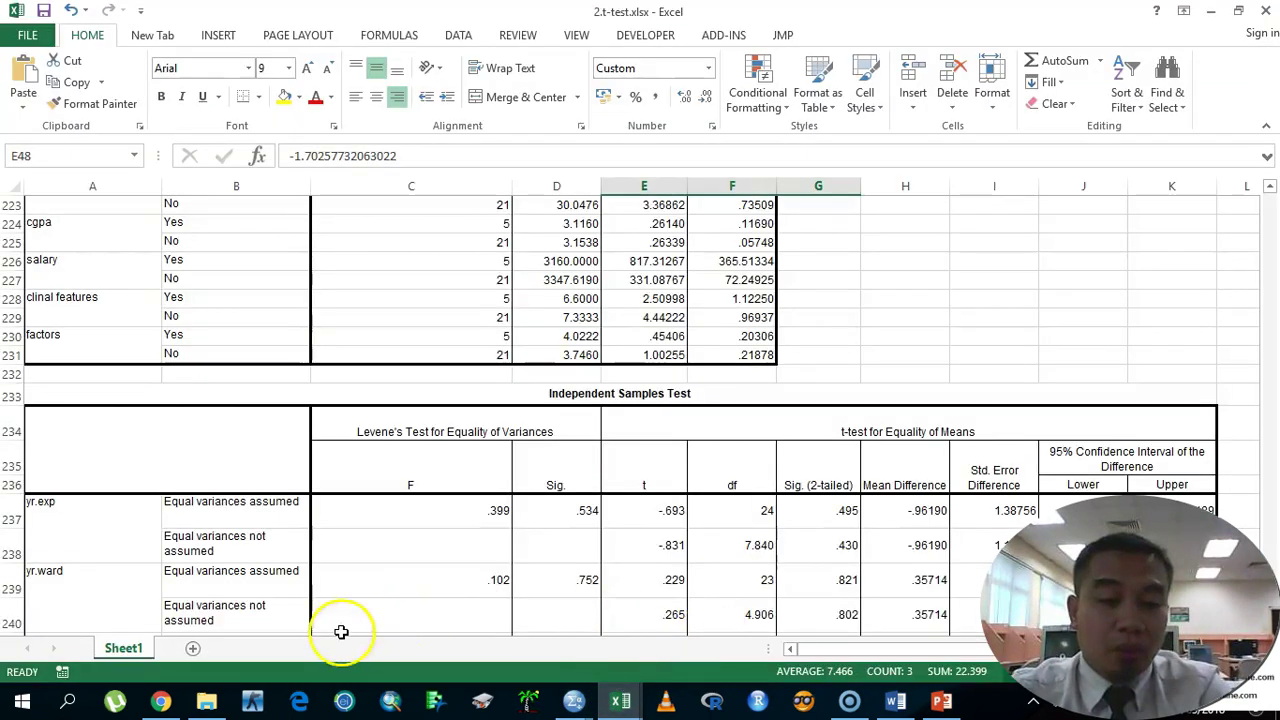
click(190, 646)
click(180, 278)
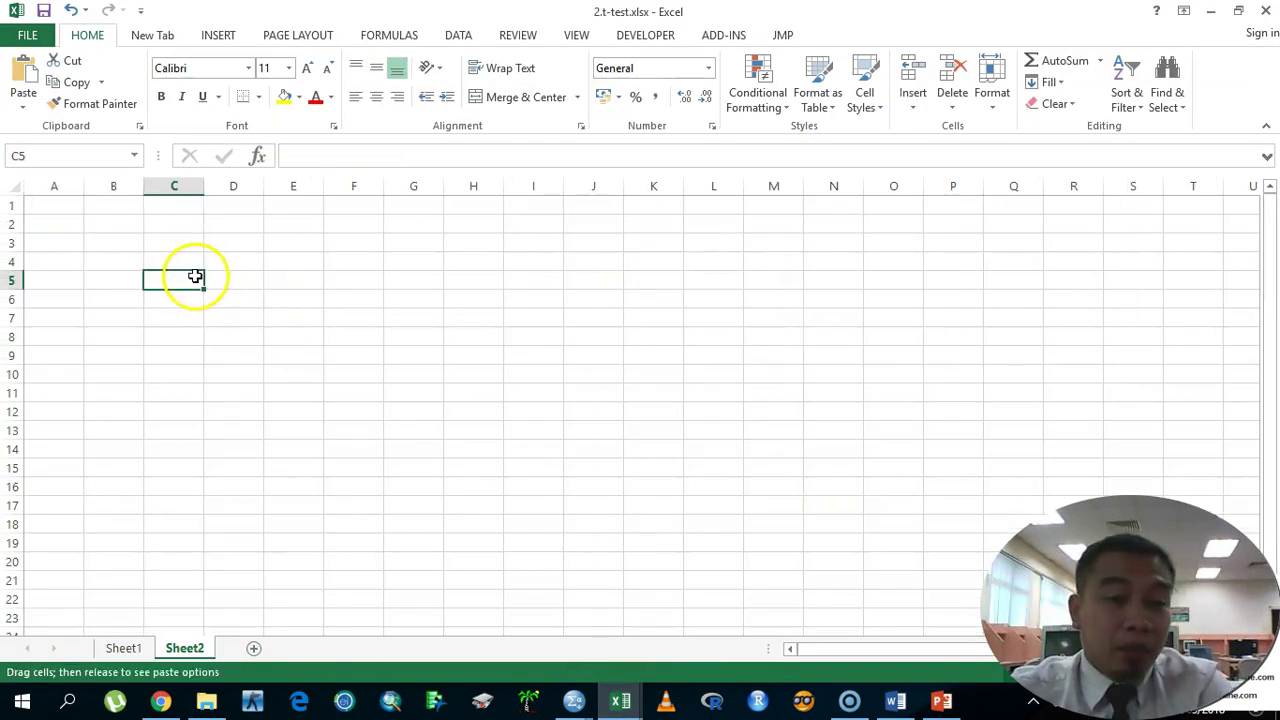
right_click(190, 285)
click(252, 368)
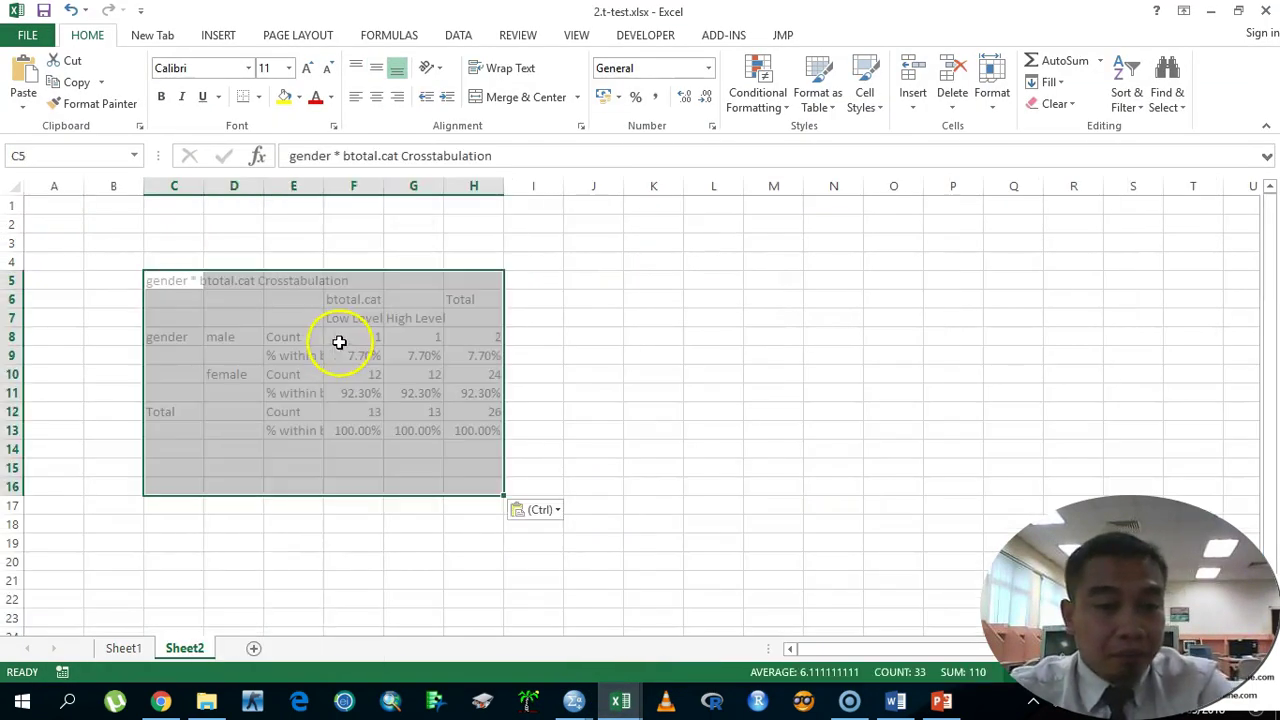
Step: Autofit columns E to H to the contents of the pasted crosstabulation
double_click(323, 186)
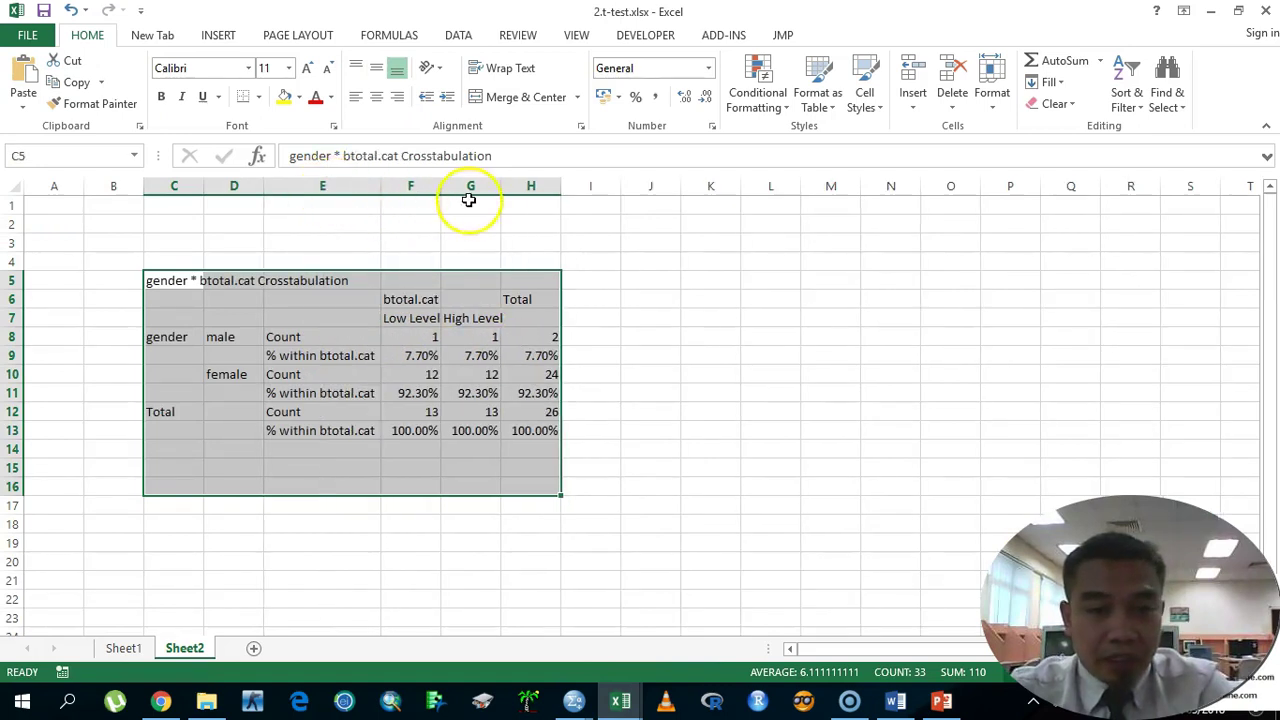
double_click(441, 186)
click(515, 186)
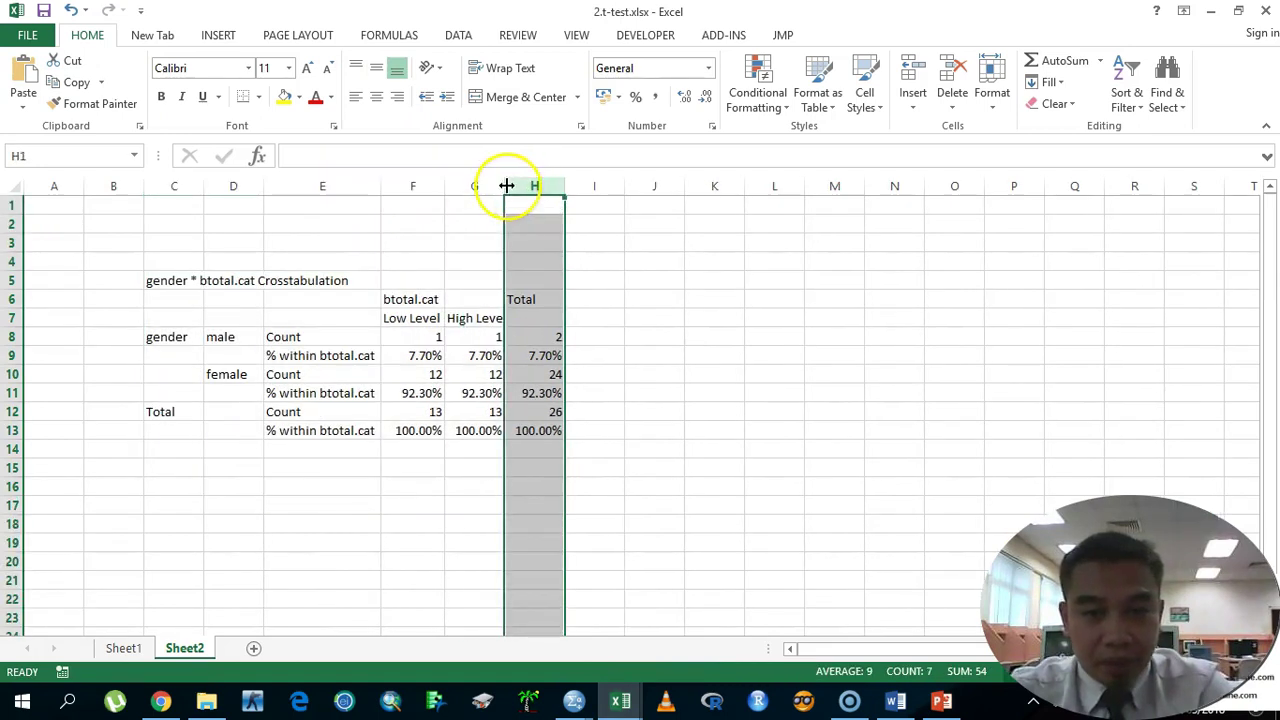
double_click(506, 186)
double_click(570, 188)
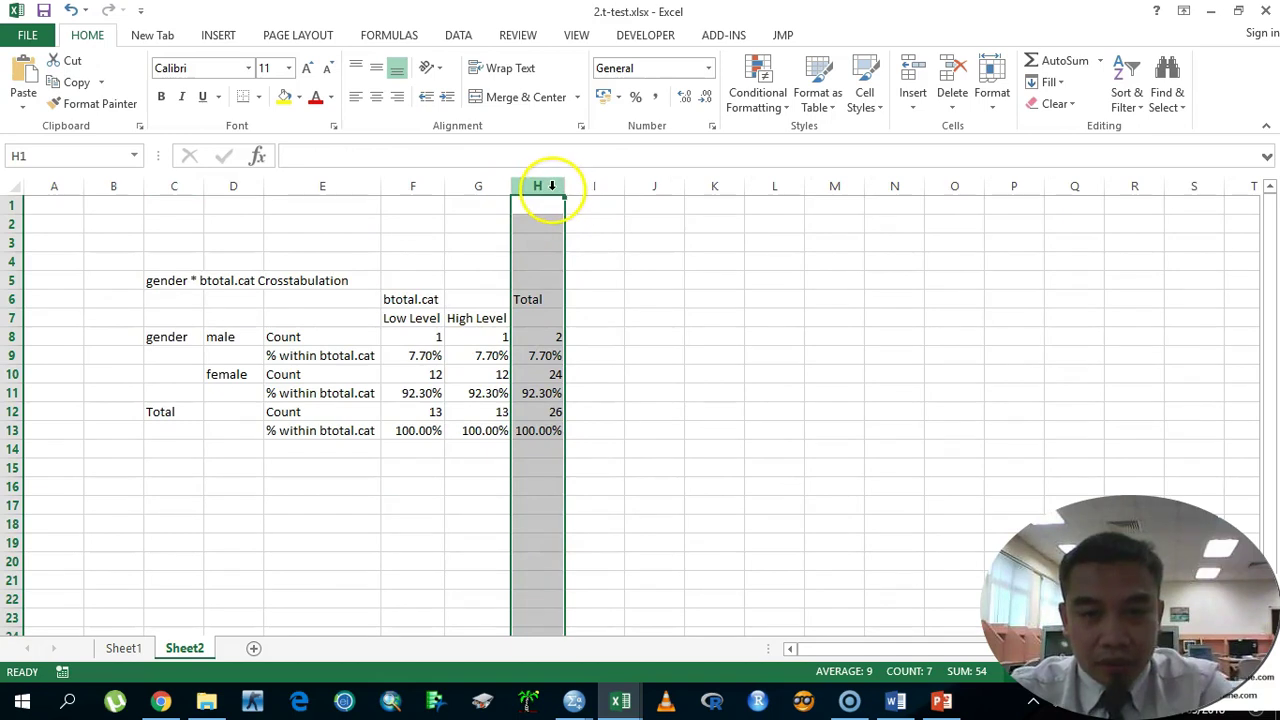
Step: Delete the Total column and the two Total rows of the crosstabulation
right_click(551, 186)
click(603, 343)
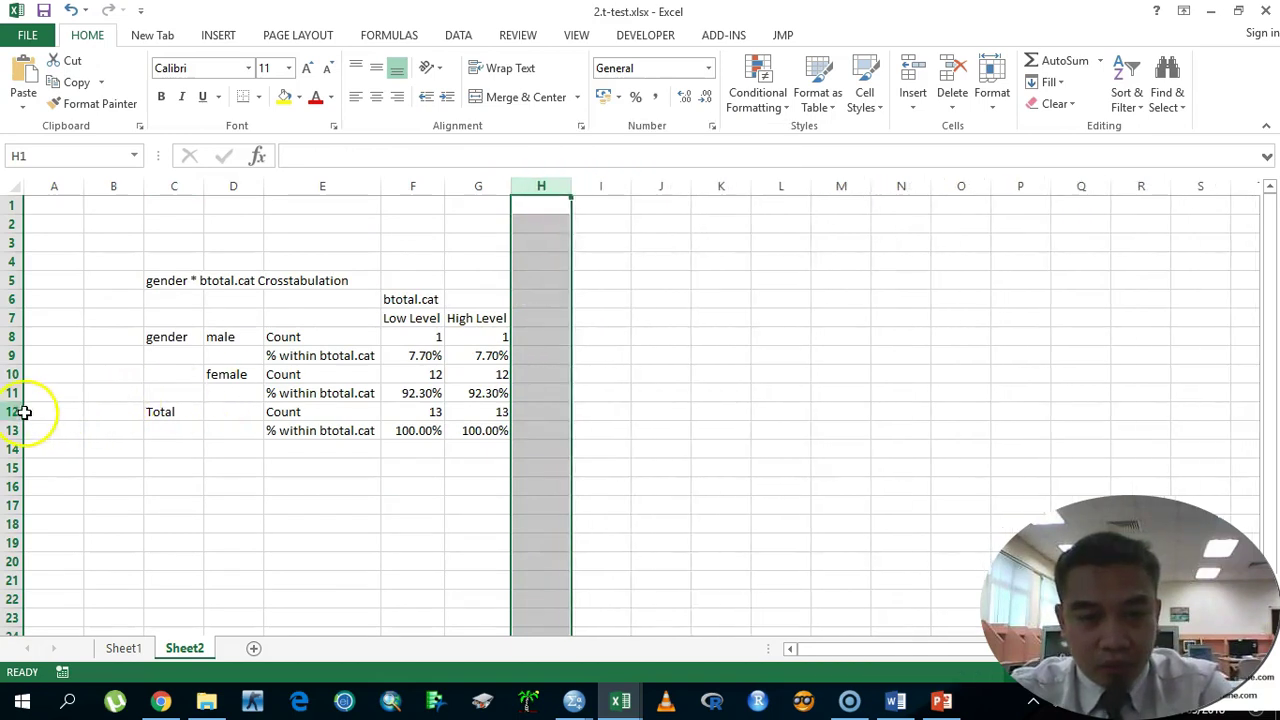
click(19, 412)
drag(19, 420, 19, 430)
right_click(223, 423)
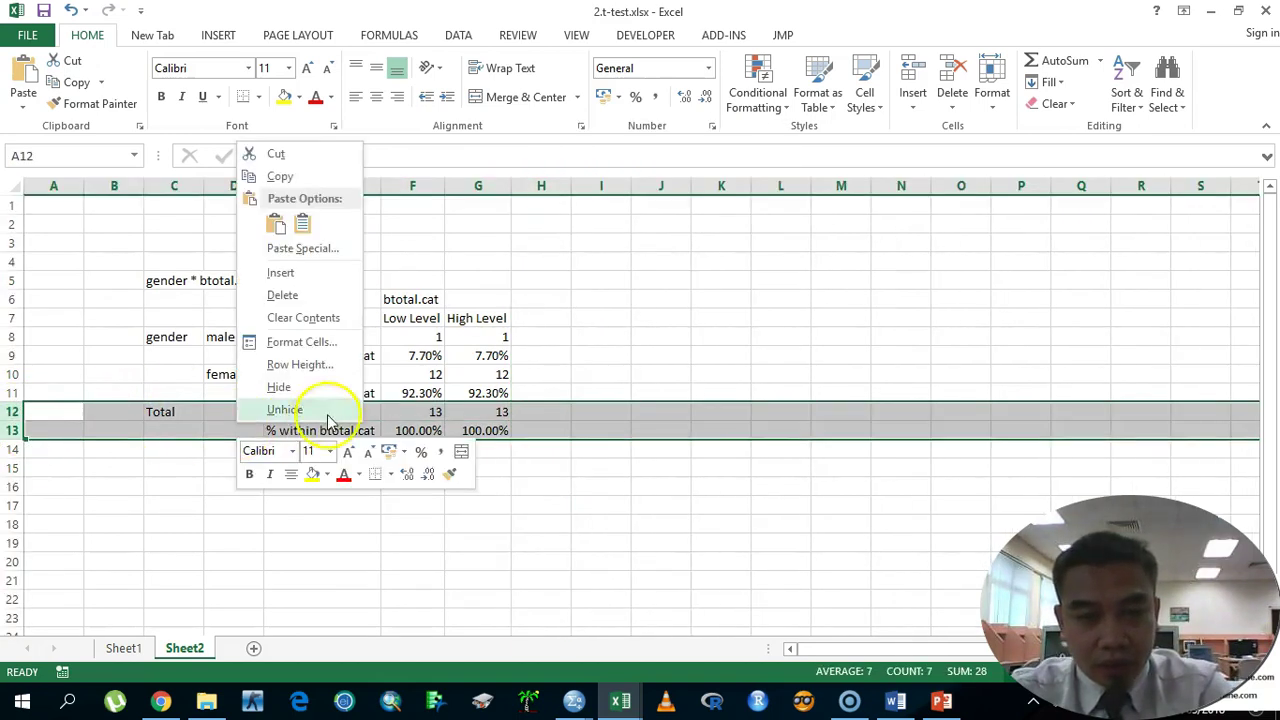
click(318, 297)
Step: Format the count and percentage cells F8:G11 as Number with 0 decimal places
drag(407, 337, 473, 393)
right_click(473, 393)
click(549, 340)
click(386, 185)
click(586, 218)
click(586, 218)
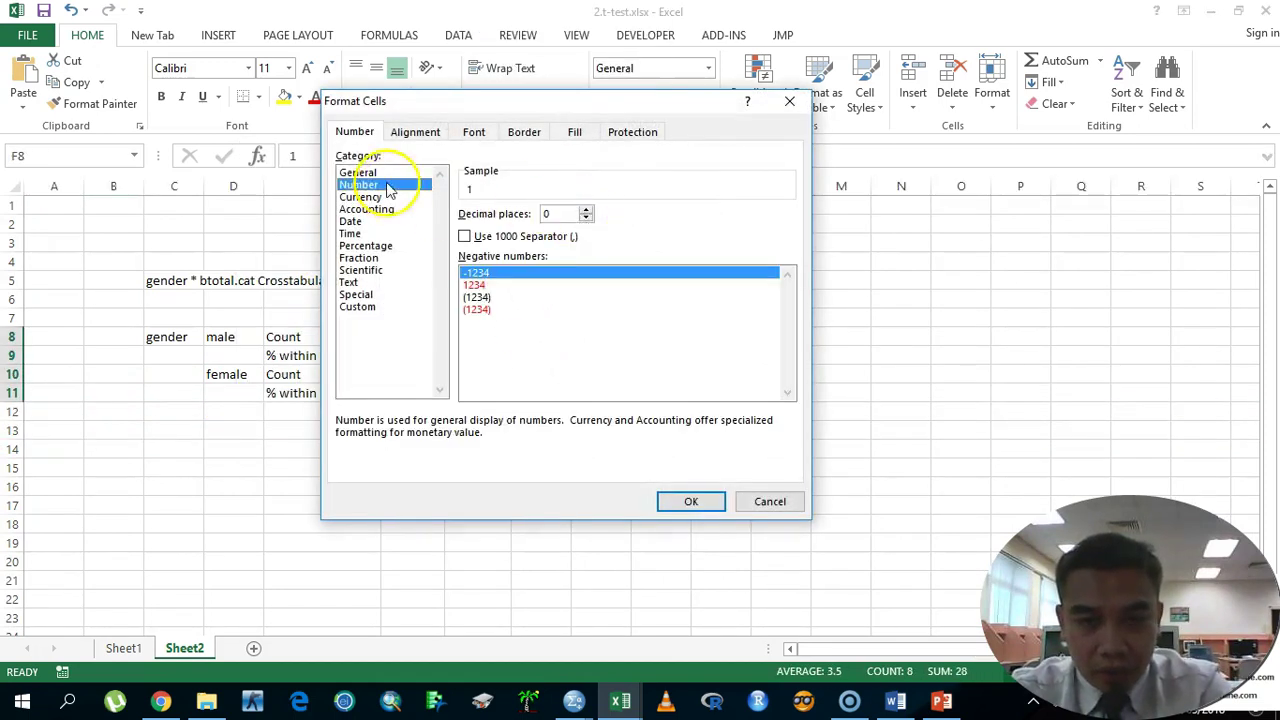
click(690, 503)
Step: Insert an empty column between the Low Level and High Level columns
click(555, 414)
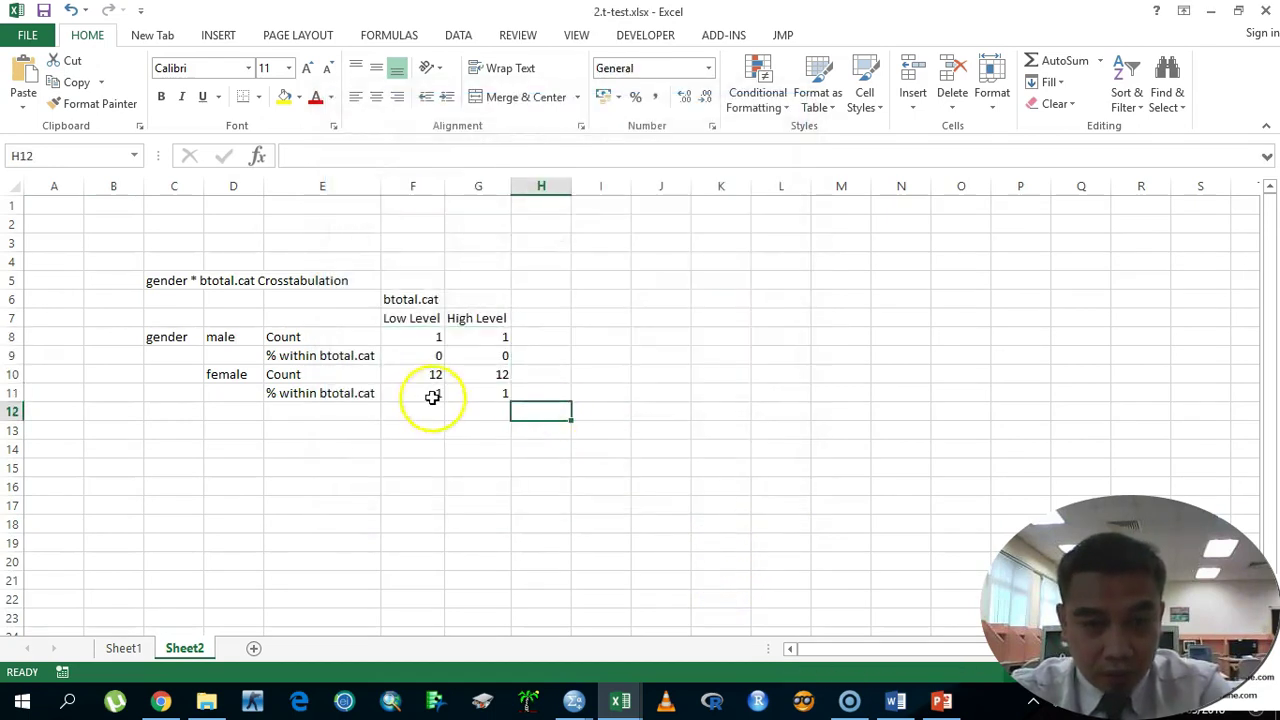
click(438, 370)
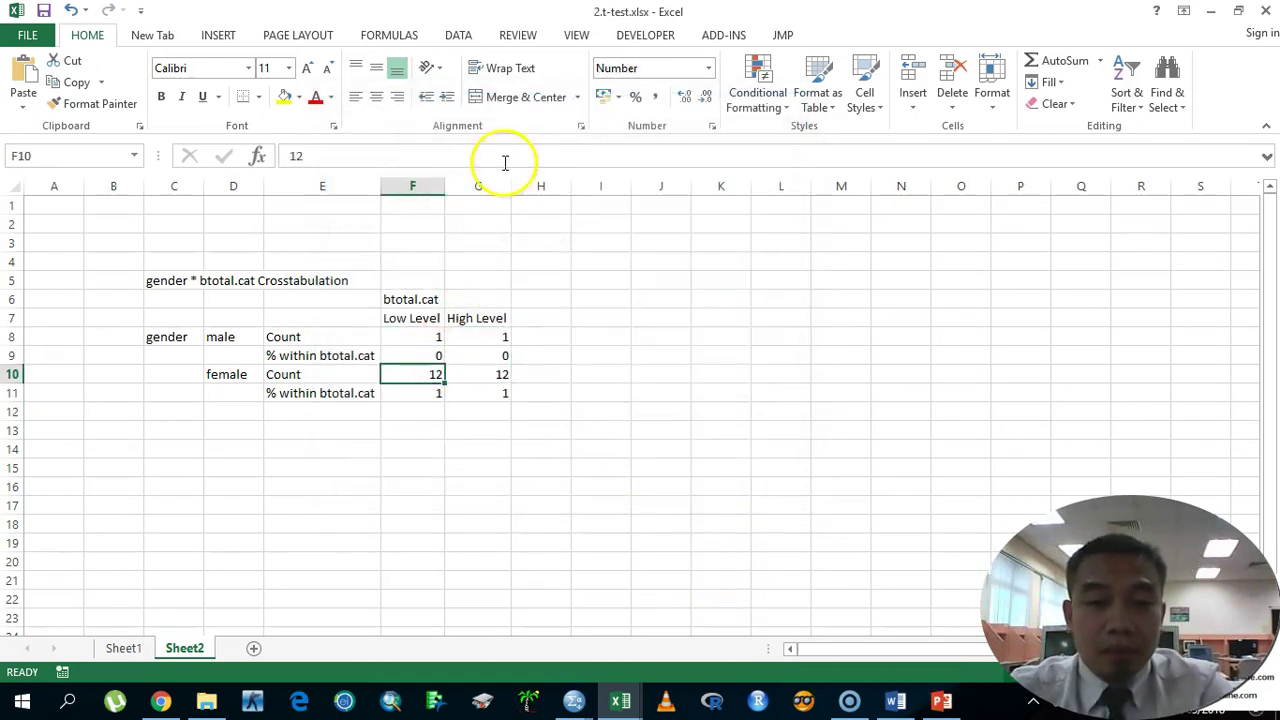
right_click(475, 189)
click(518, 326)
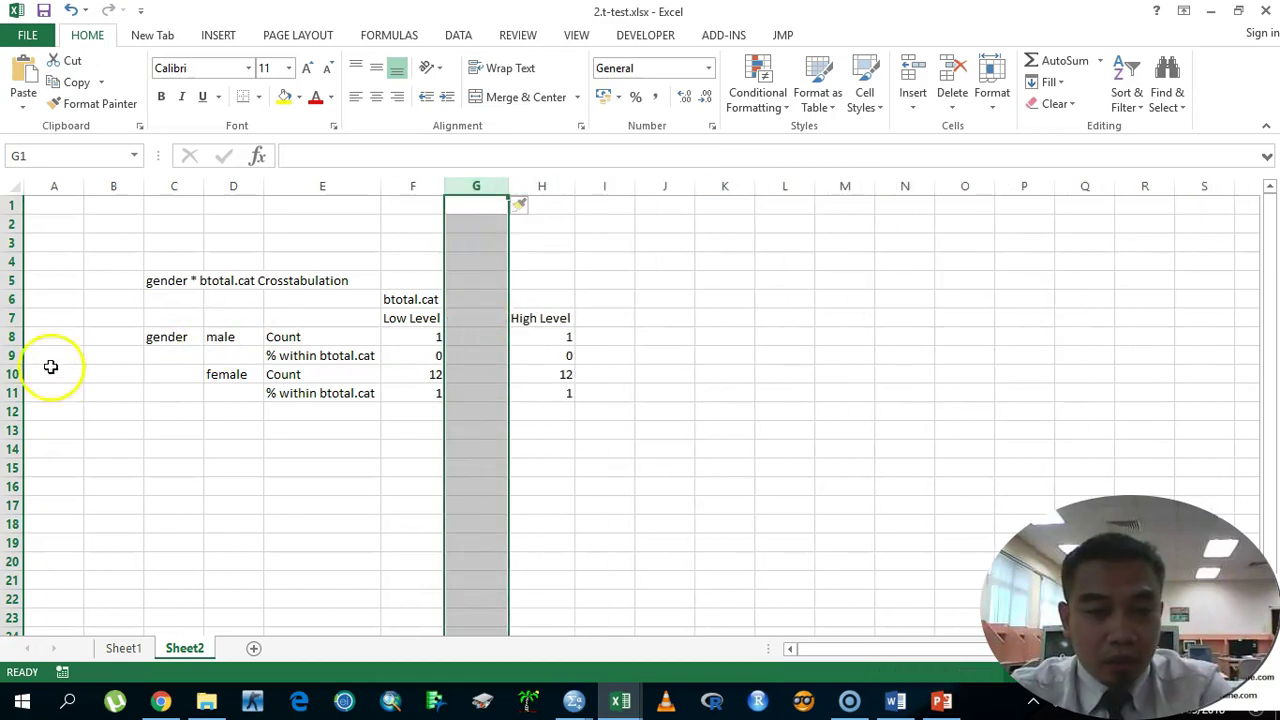
right_click(14, 355)
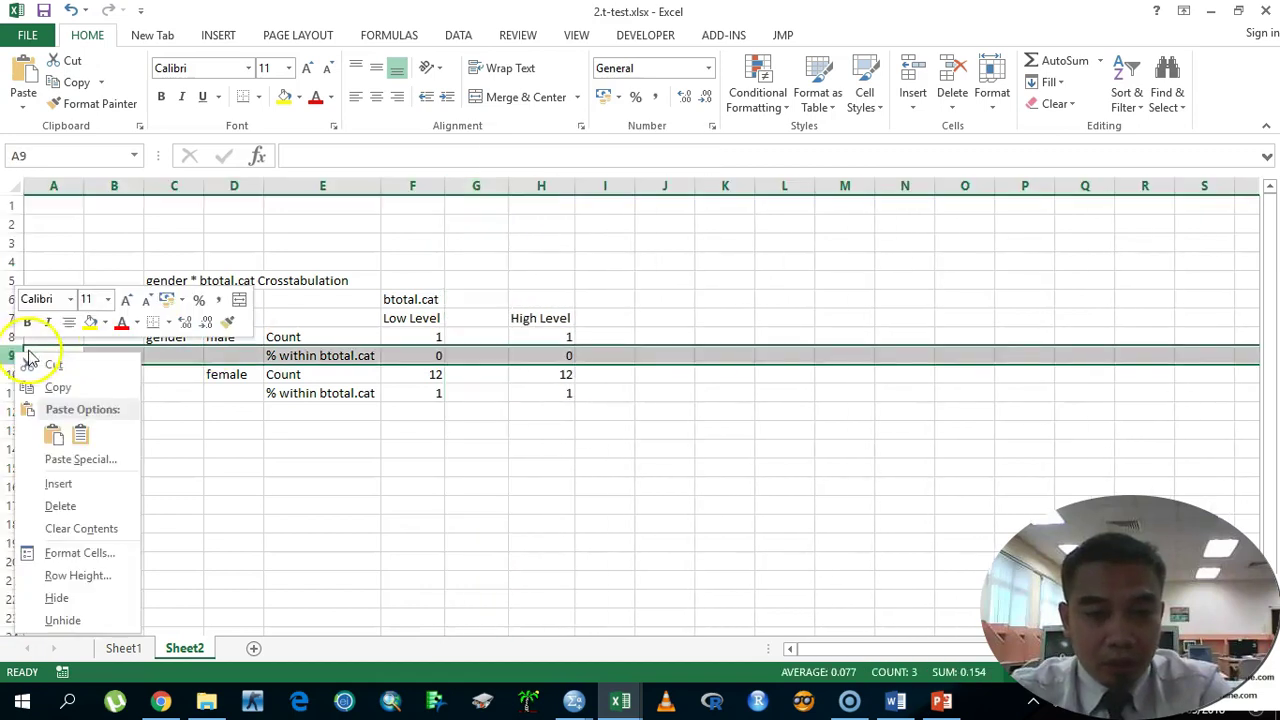
click(100, 507)
right_click(14, 373)
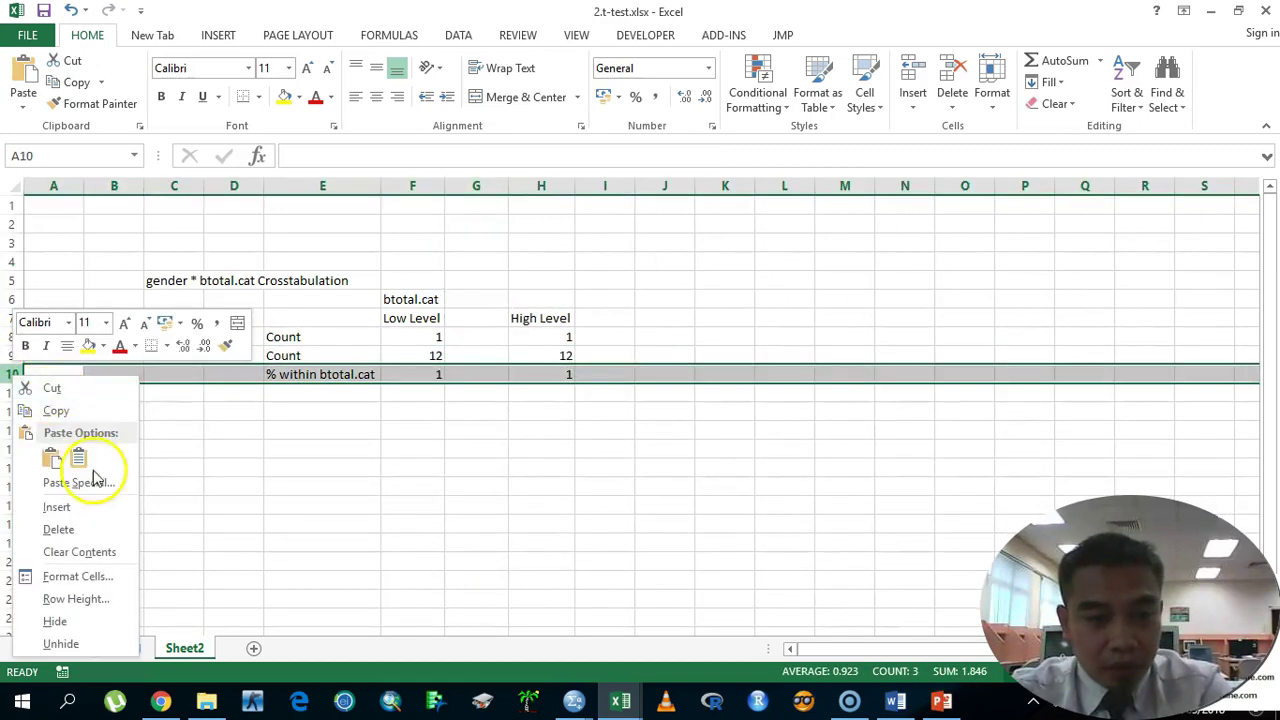
click(100, 527)
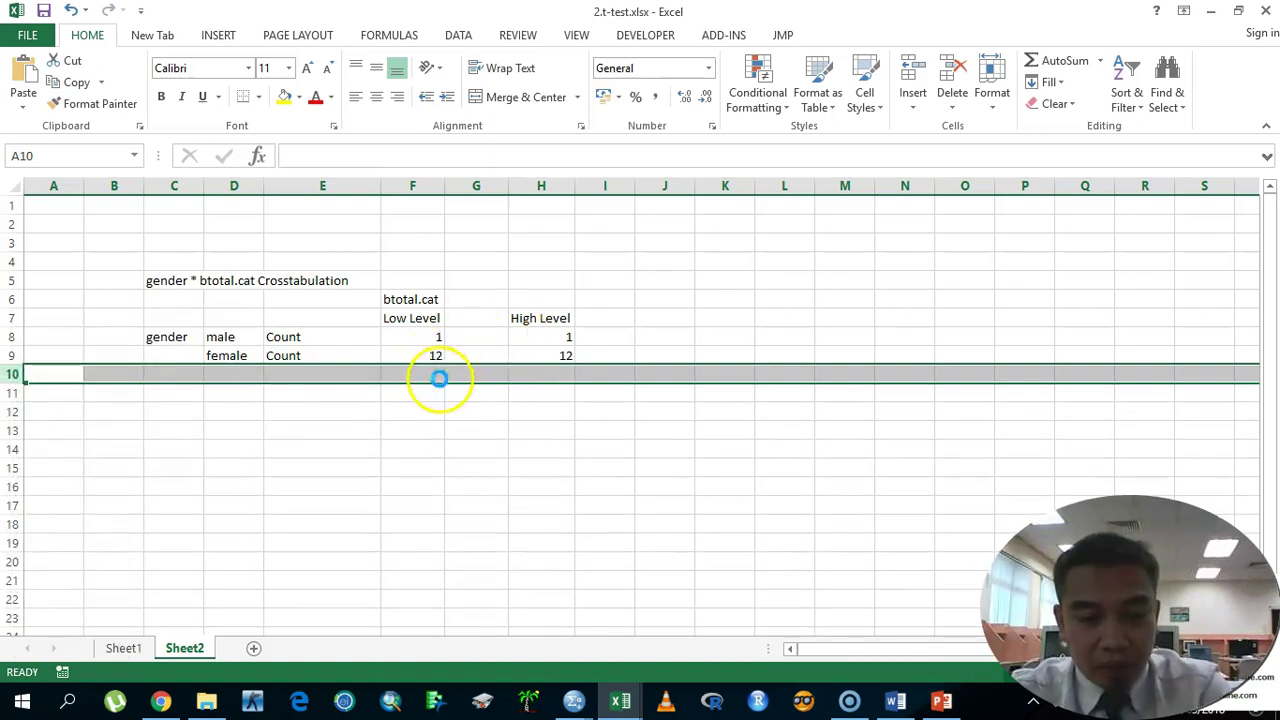
key(ctrl+z)
key(ctrl+z)
Step: Move the male Low Level and High Level percentages beside their counts, into cells G8 and I8
click(431, 355)
key(ctrl+x)
click(478, 338)
key(Return)
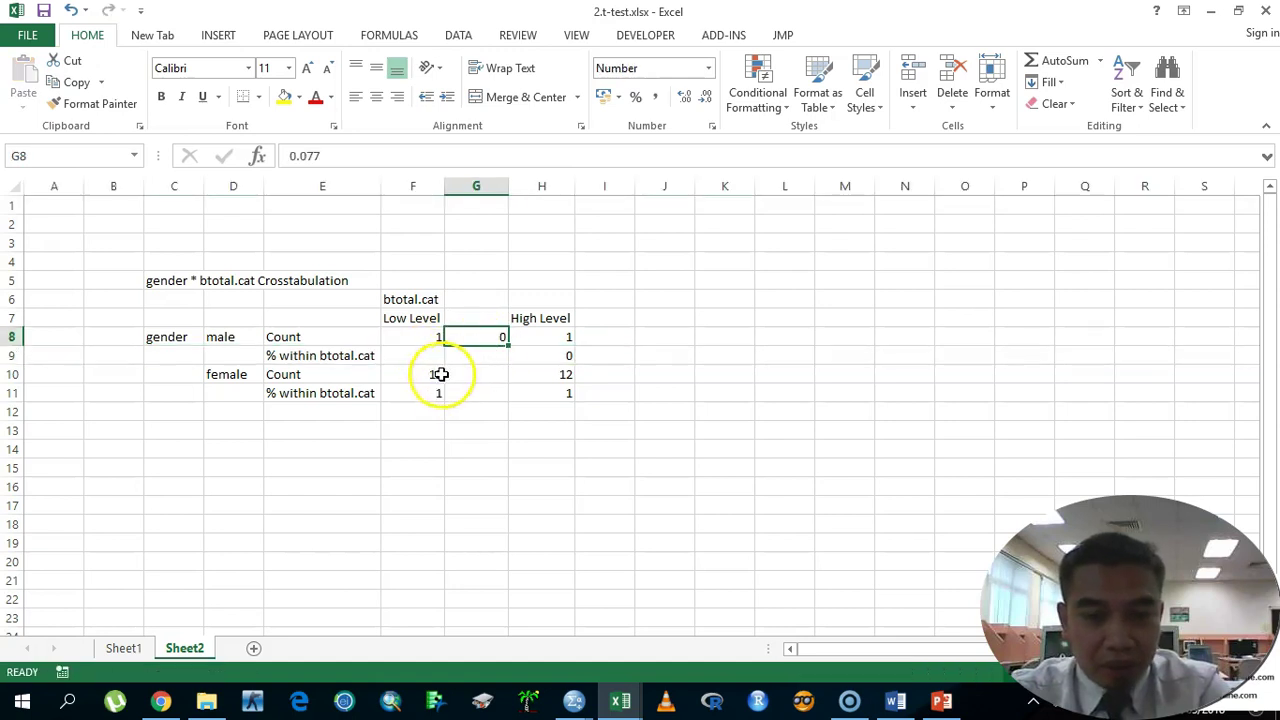
click(572, 356)
key(ctrl+x)
click(606, 336)
key(Return)
Step: Move the female percentages beside their counts into G10 and I10, and delete the emptied male percentage row 9
click(430, 393)
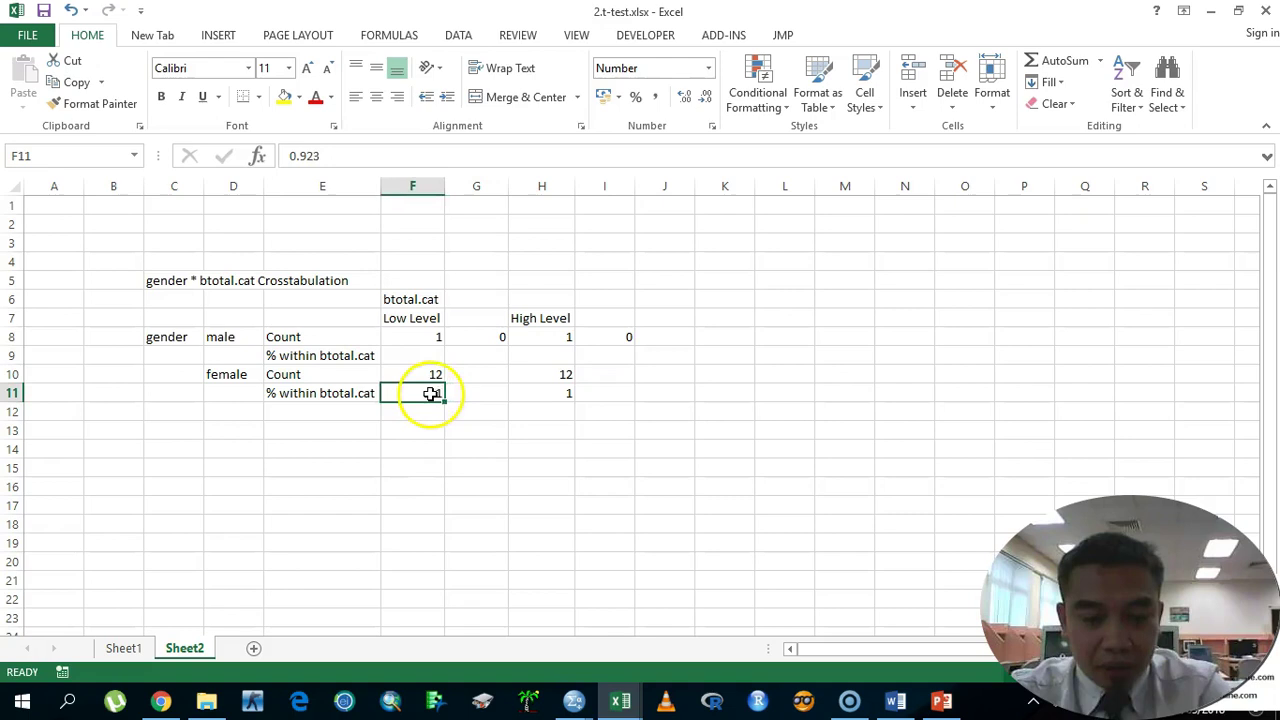
key(ctrl+x)
click(474, 374)
key(Return)
click(548, 393)
key(ctrl+x)
click(615, 379)
key(Return)
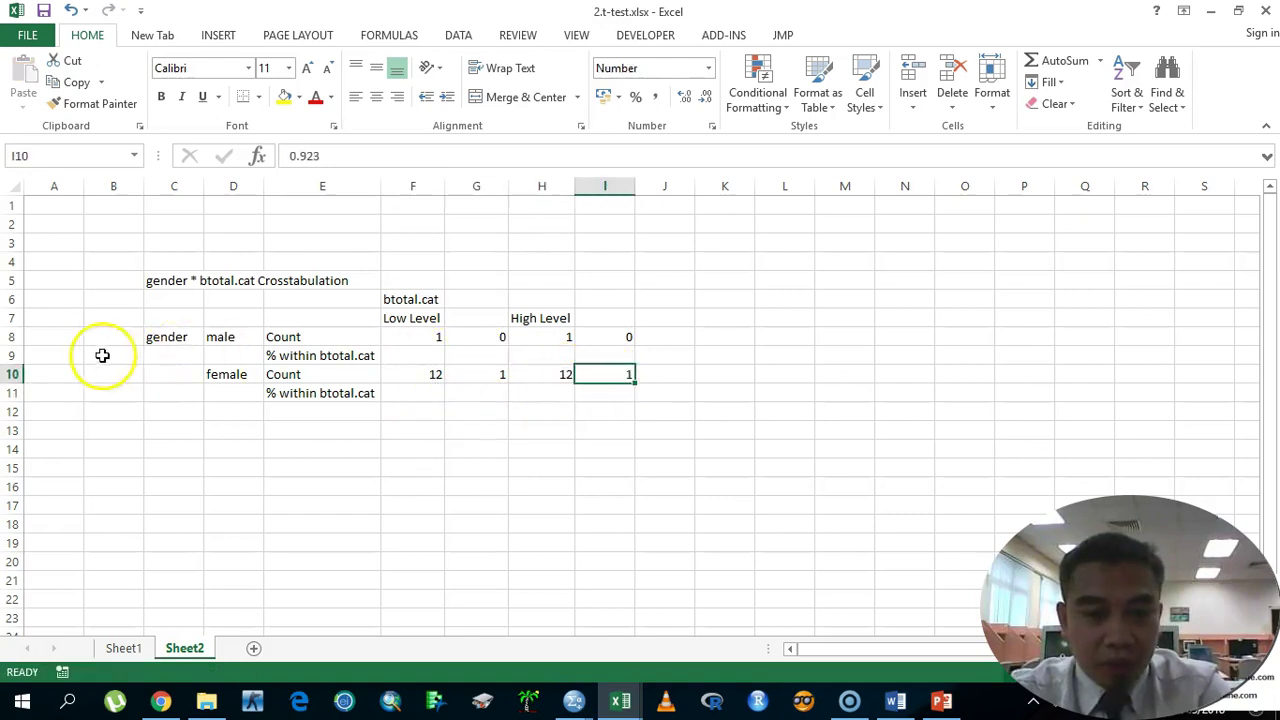
right_click(14, 355)
click(62, 509)
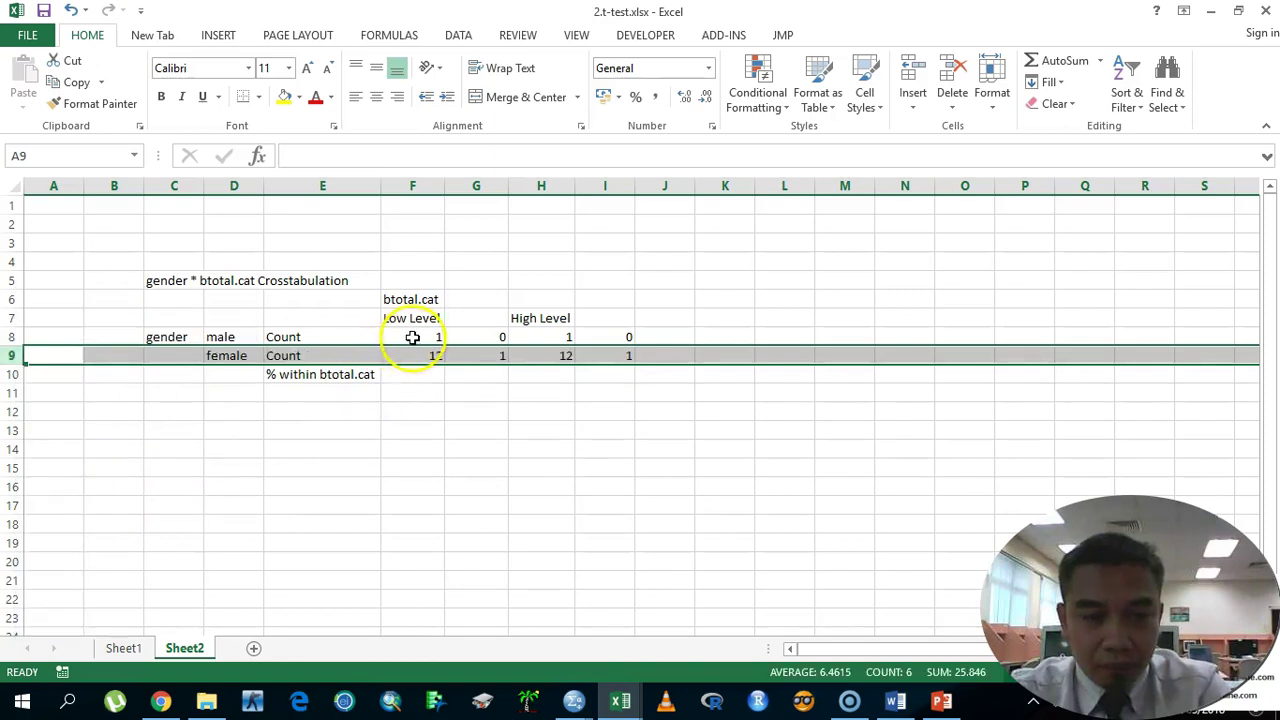
Step: Open the cell number format settings for the percentage cells G8:G9 and I8:I9 together
drag(412, 337, 586, 360)
drag(500, 337, 495, 356)
drag(618, 336, 623, 353)
right_click(623, 353)
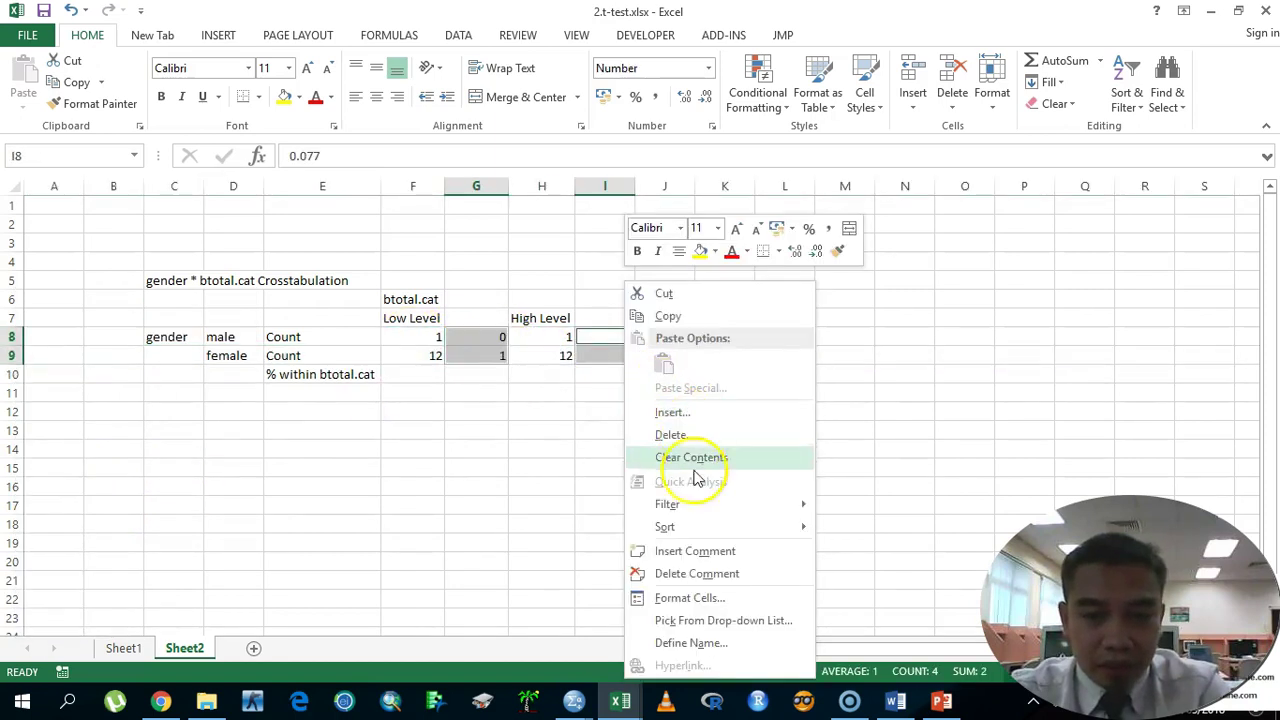
click(714, 596)
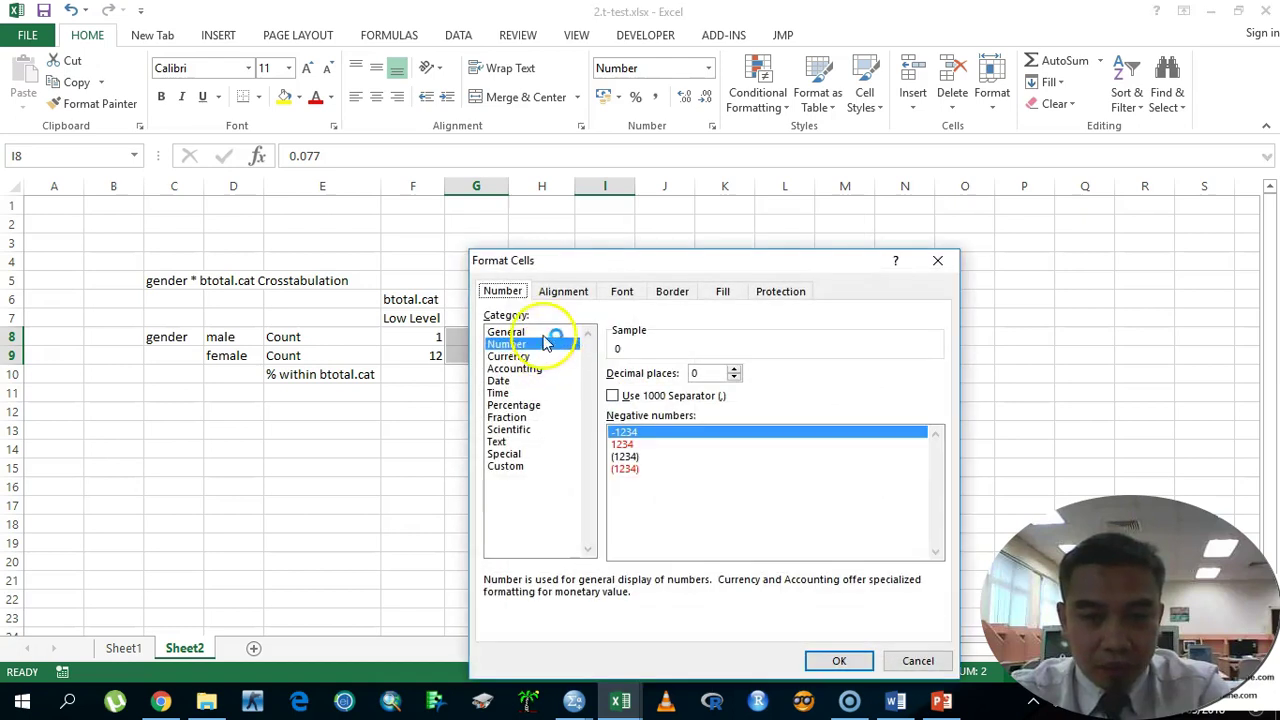